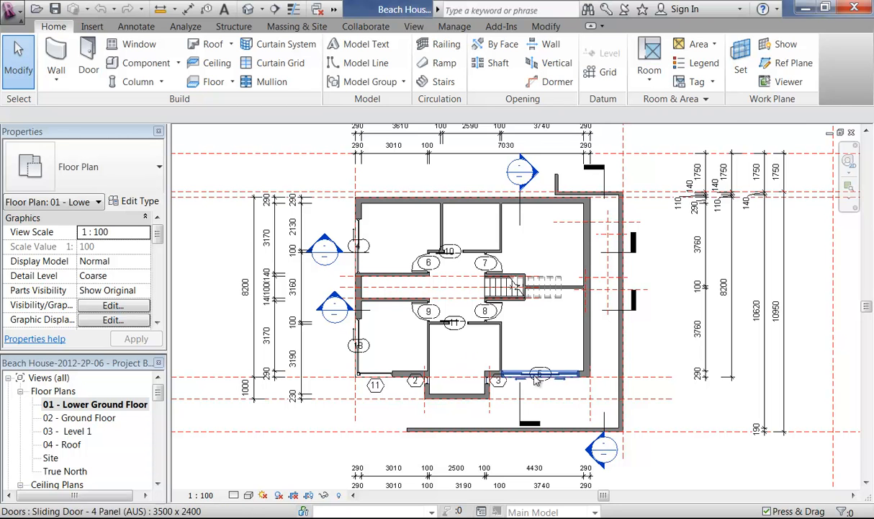
Step: Set the lower ground floor plan's visual style to Shaded
scroll(478, 331, "up", 2)
middle_click_drag(442, 363, 450, 404)
scroll(447, 403, "up", 1)
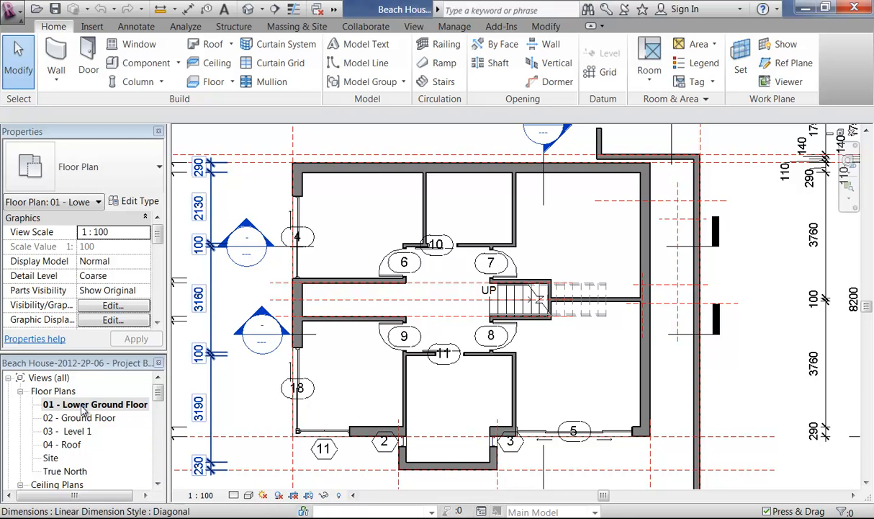
left_click(249, 495)
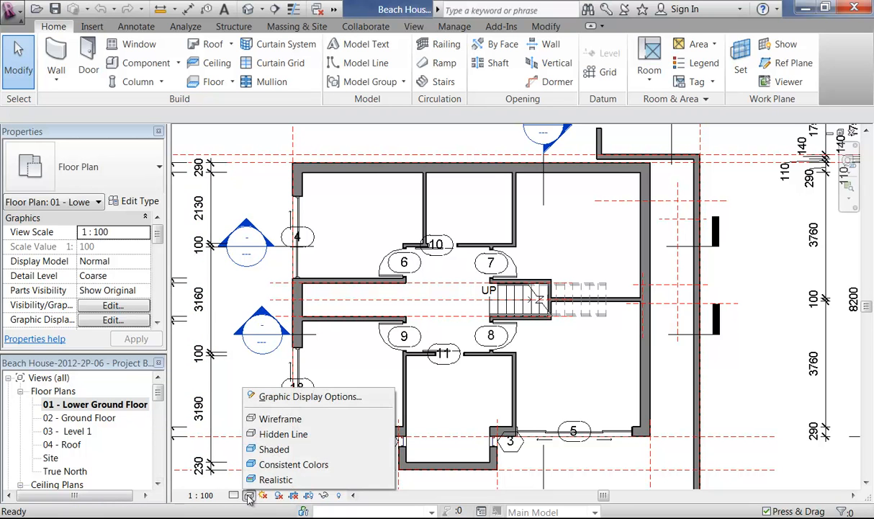
left_click(277, 449)
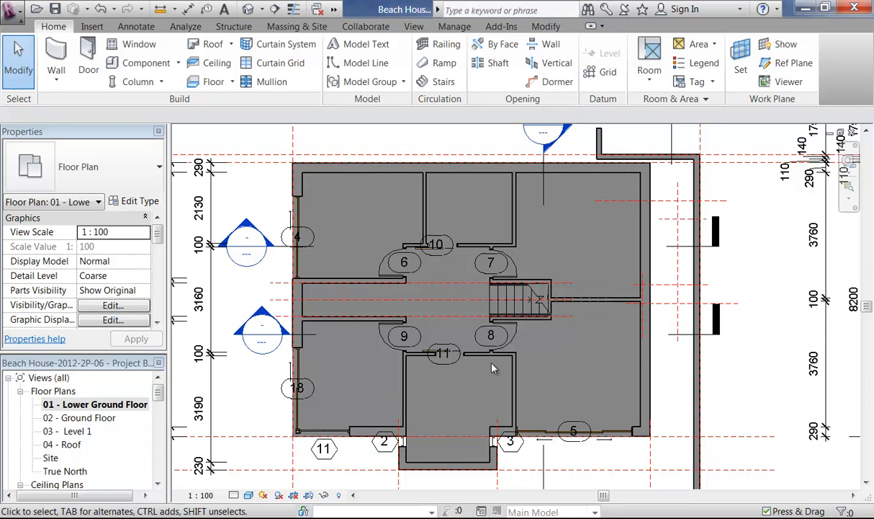
Step: Duplicate the type of the house's Generic 150mm floor as "Floating Timber over Slab"
middle_click_drag(443, 402, 423, 422)
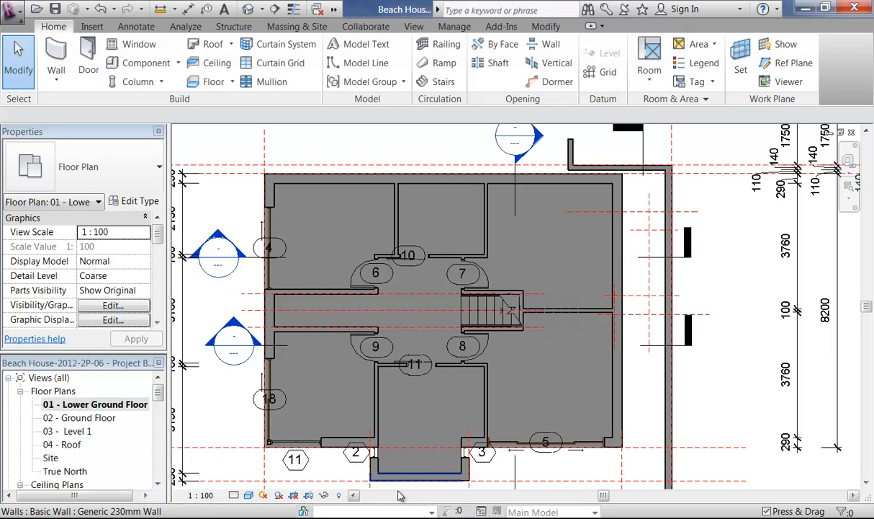
key("Tab")
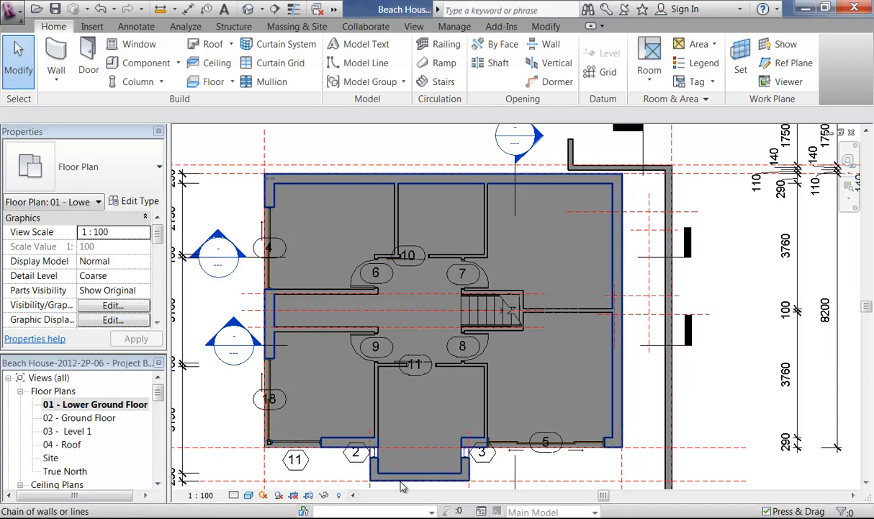
key("Tab")
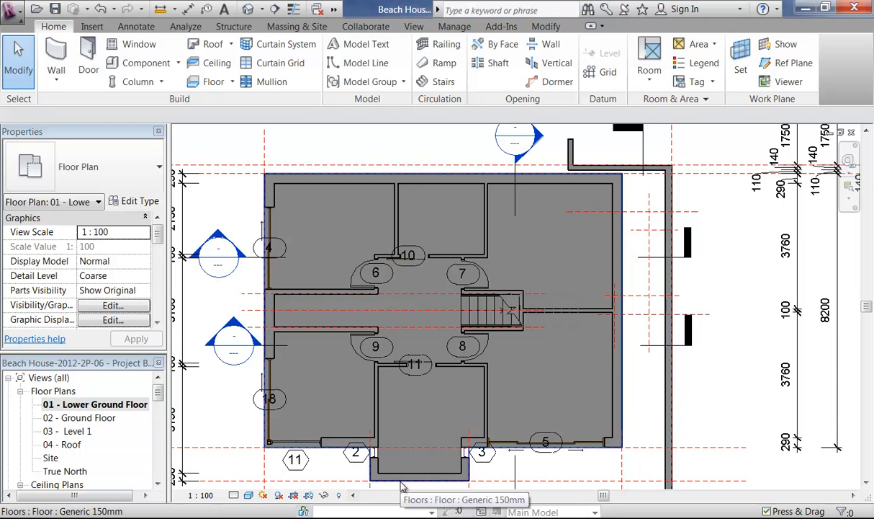
left_click(401, 487)
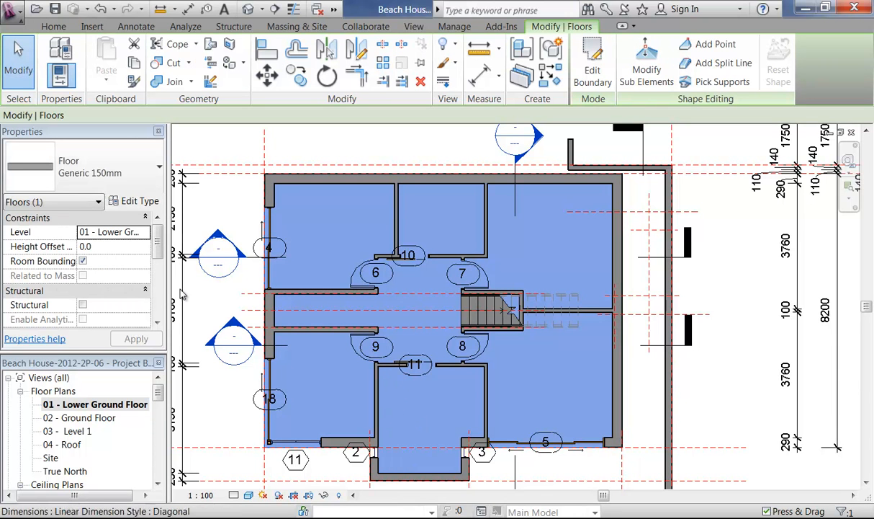
left_click(135, 201)
left_click_drag(597, 47, 291, 61)
left_click(380, 101)
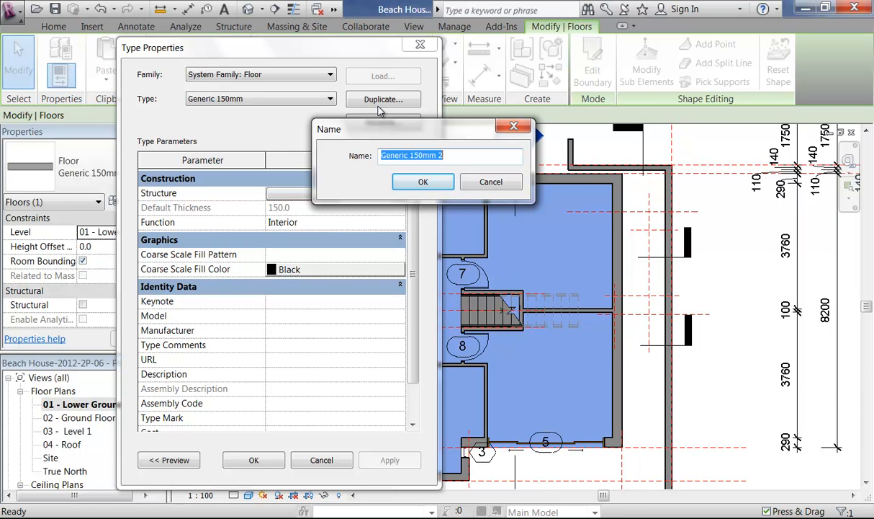
type("Floa")
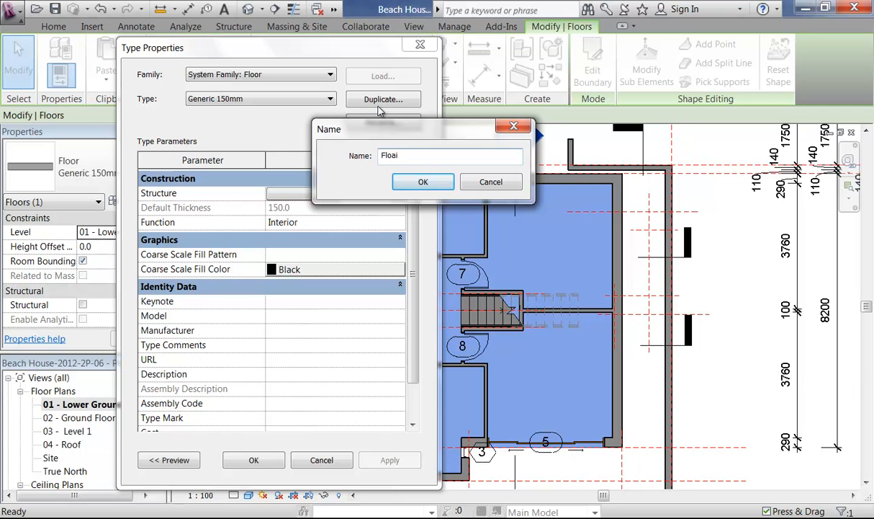
type("ting Timber over Slab")
left_click(421, 180)
Step: In the floor type's structure, insert a layer above the existing structural one with function Finish 1 [4] and thickness 20
left_click(311, 194)
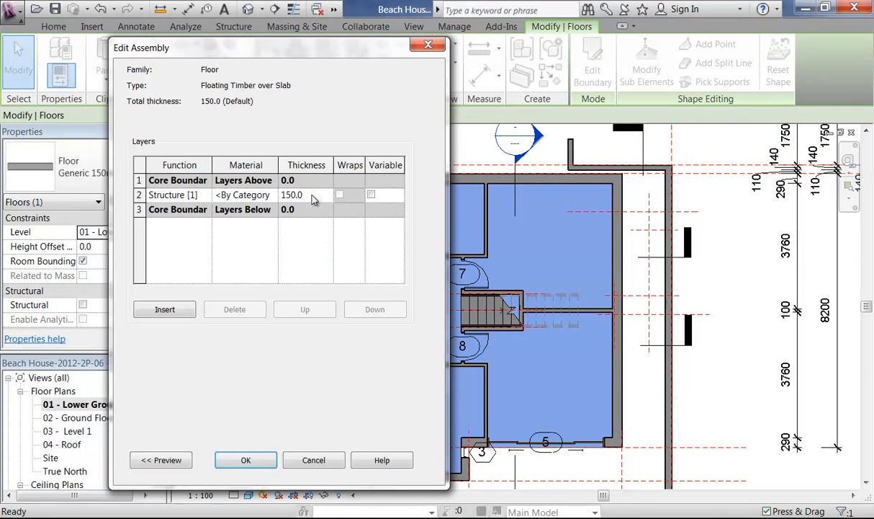
left_click(167, 195)
left_click(165, 310)
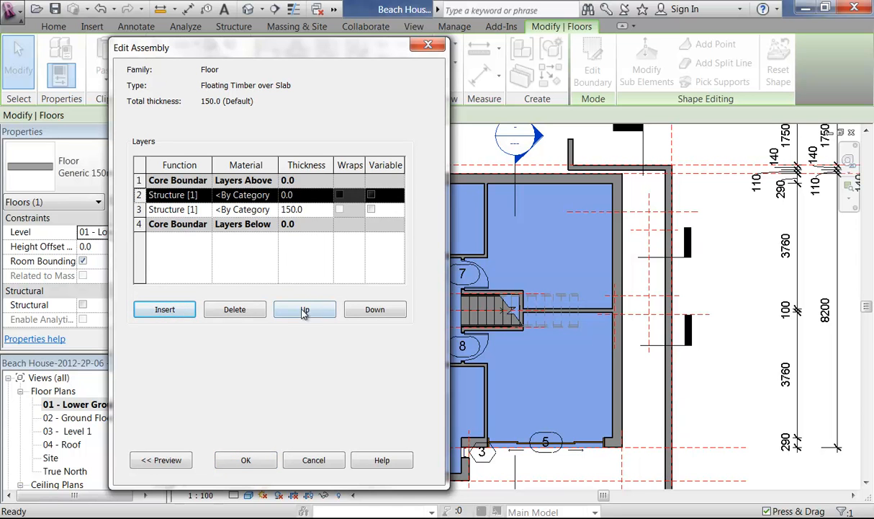
left_click(206, 197)
left_click(207, 195)
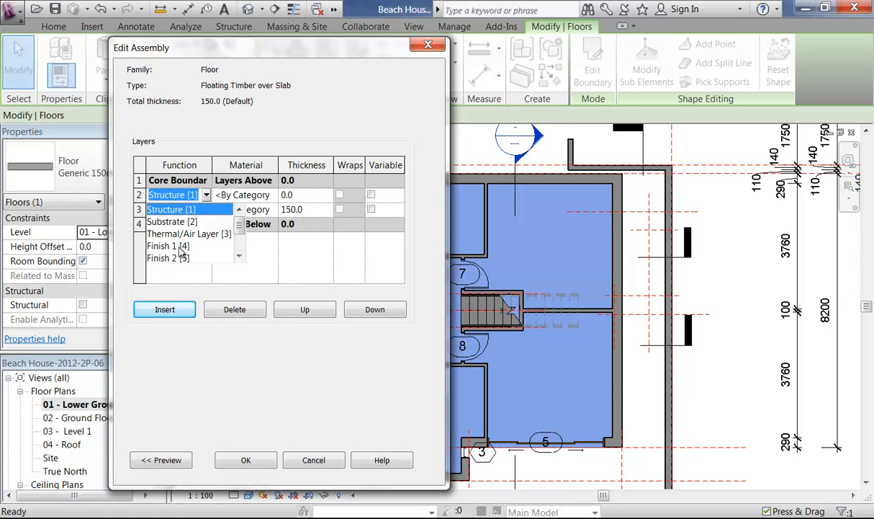
left_click(176, 245)
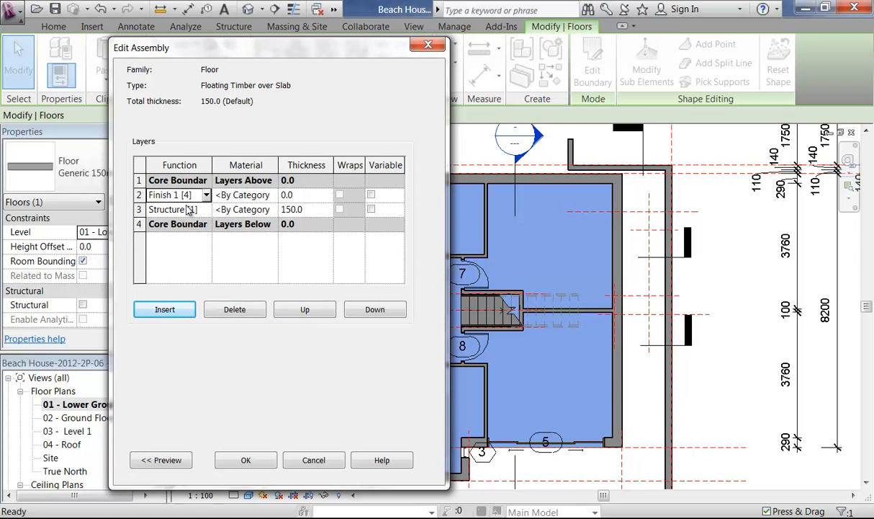
left_click(244, 193)
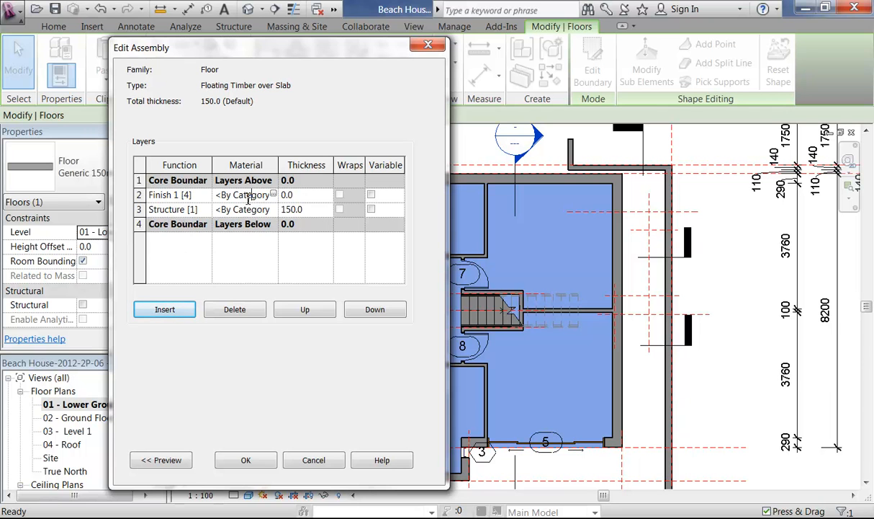
left_click(290, 195)
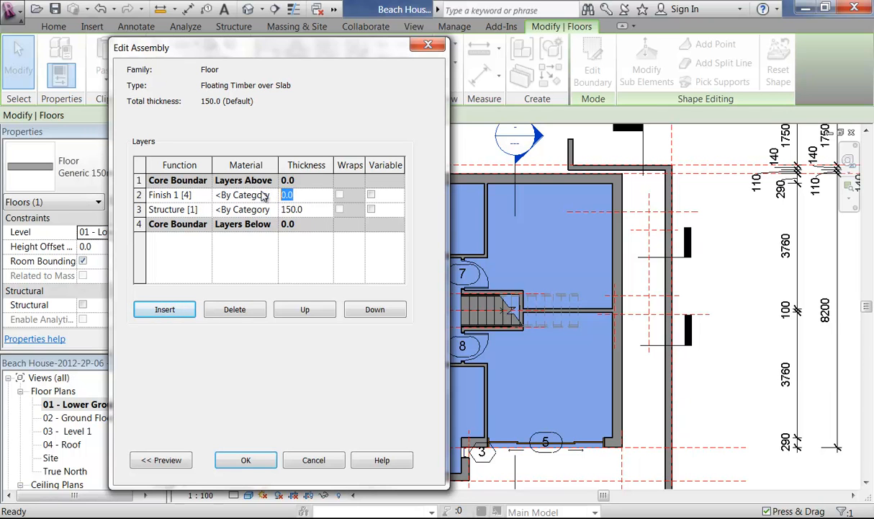
type("20")
Step: For the Finish 1 layer's material, duplicate Wood - Flooring as "Wood - Floating Flooring"
left_click(248, 195)
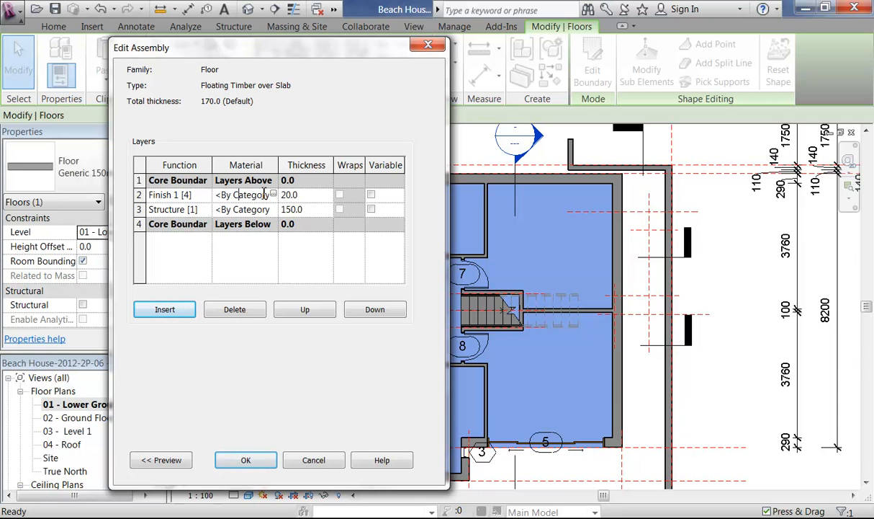
left_click(273, 195)
left_click(271, 195)
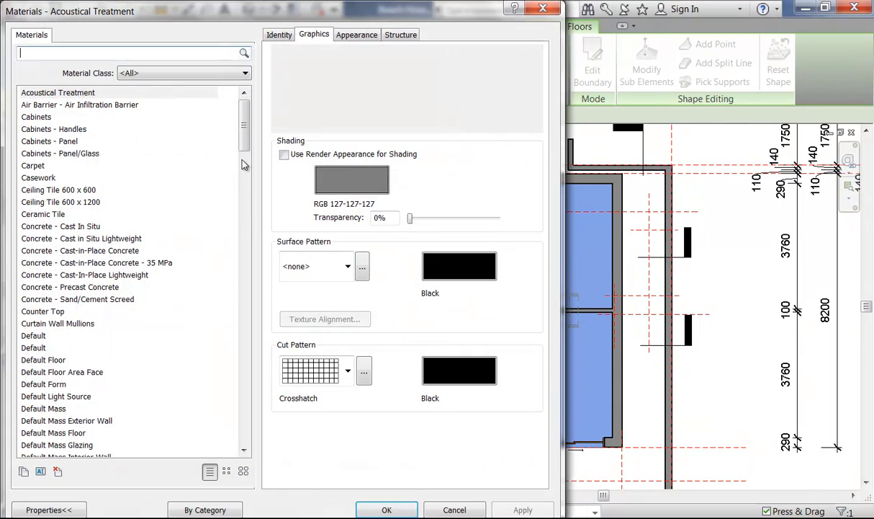
left_click_drag(245, 128, 252, 420)
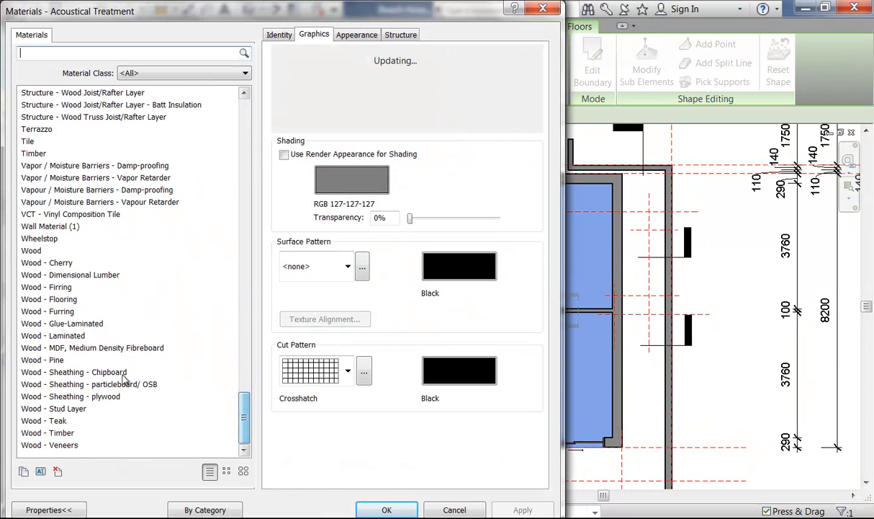
left_click(62, 301)
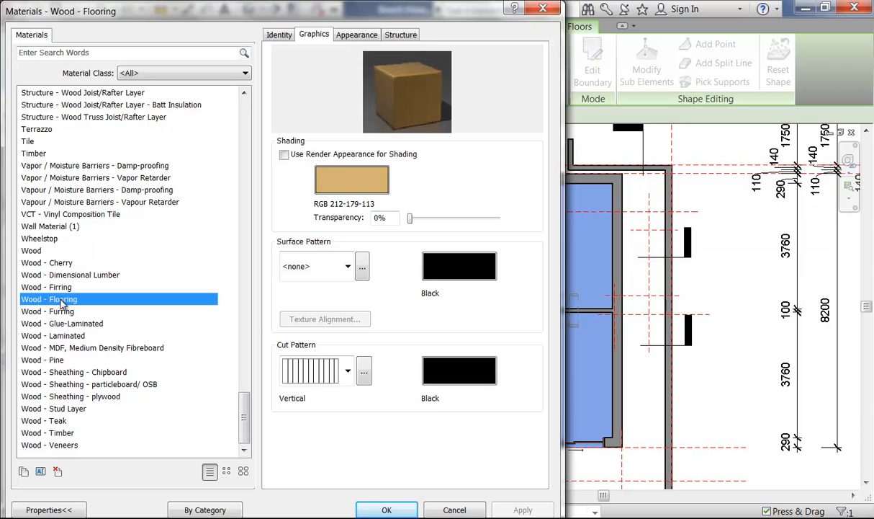
left_click(24, 472)
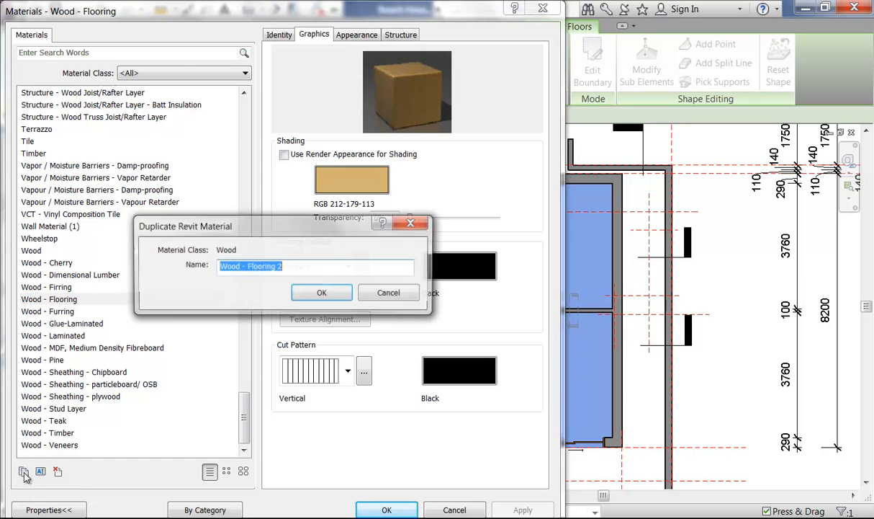
left_click(303, 265)
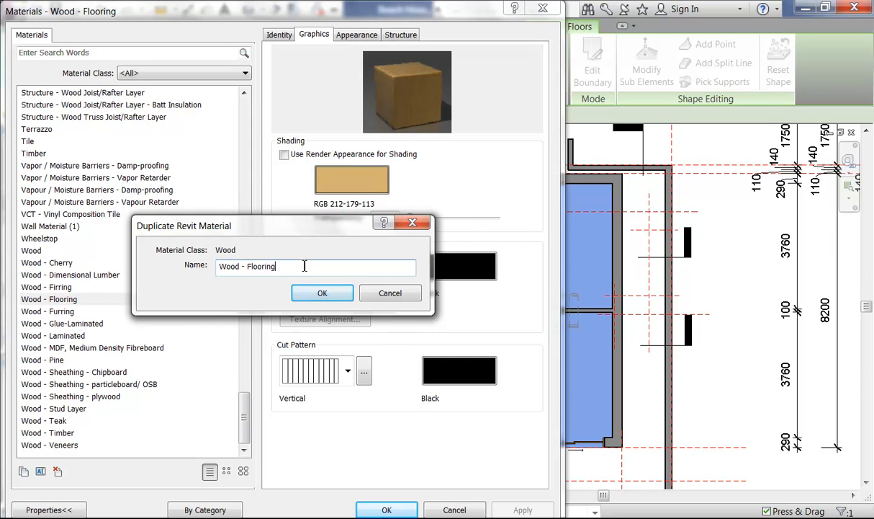
key("Left")
key("Left")
key("Left")
key("Left")
key("Left")
key("Left")
key("Left")
type("Gloating")
key("Delete")
type("F")
left_click(317, 294)
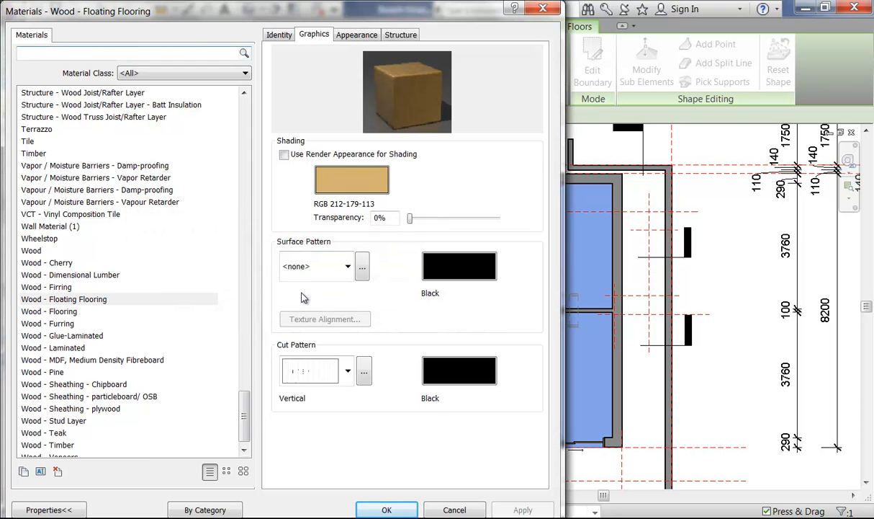
Step: Give Wood - Floating Flooring a 100mm horizontal surface pattern and the Beechwood - Galliano flooring appearance, and assign it to the layer
left_click(339, 267)
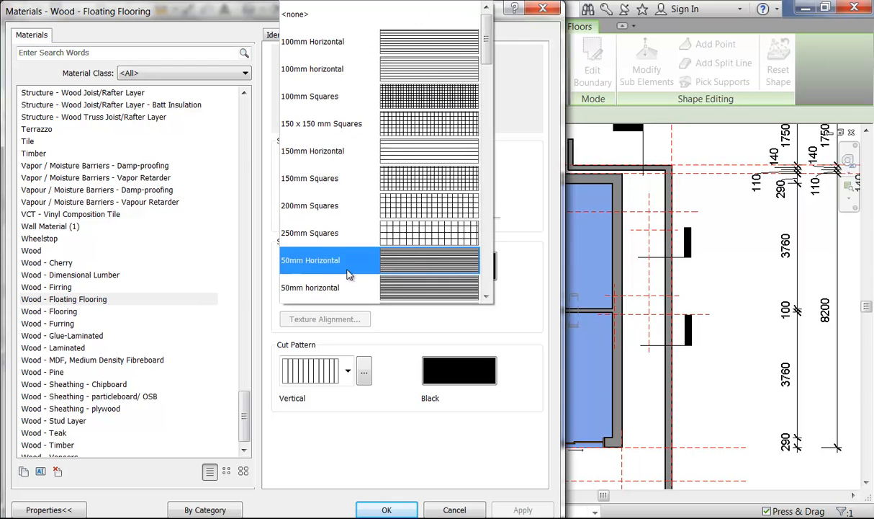
left_click(319, 70)
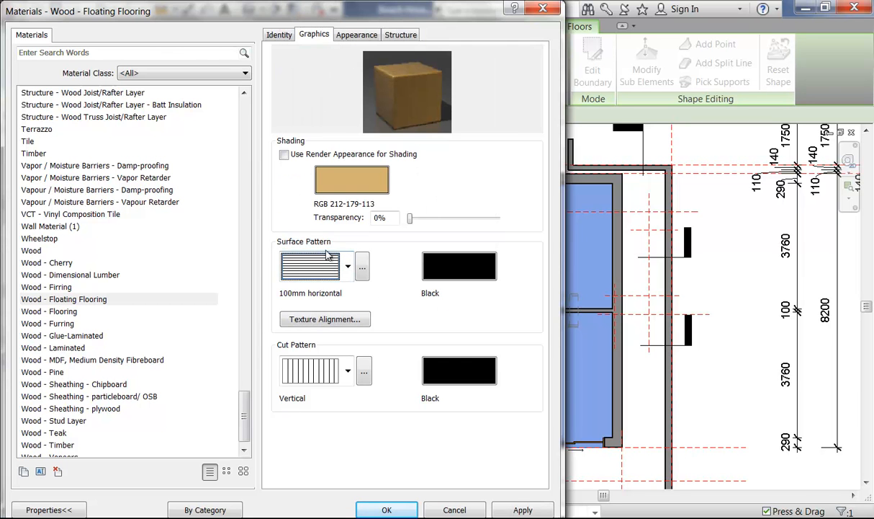
left_click(346, 37)
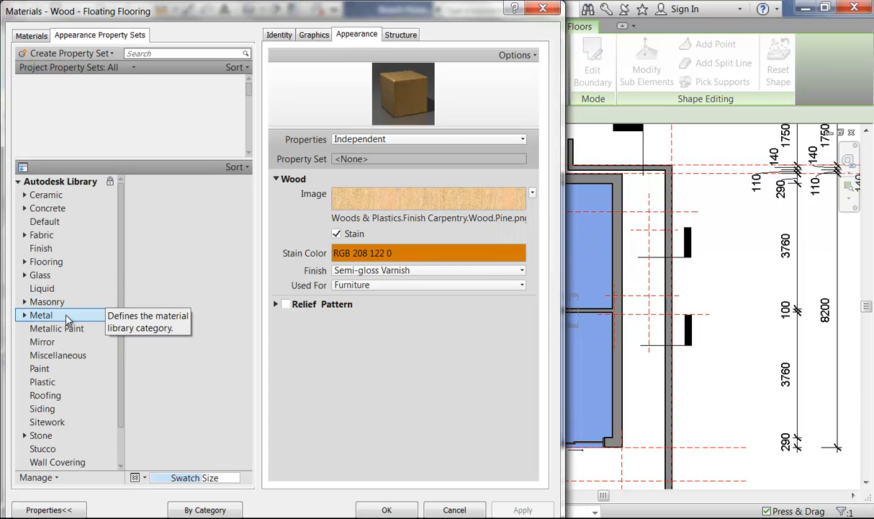
scroll(122, 288, "down", 3)
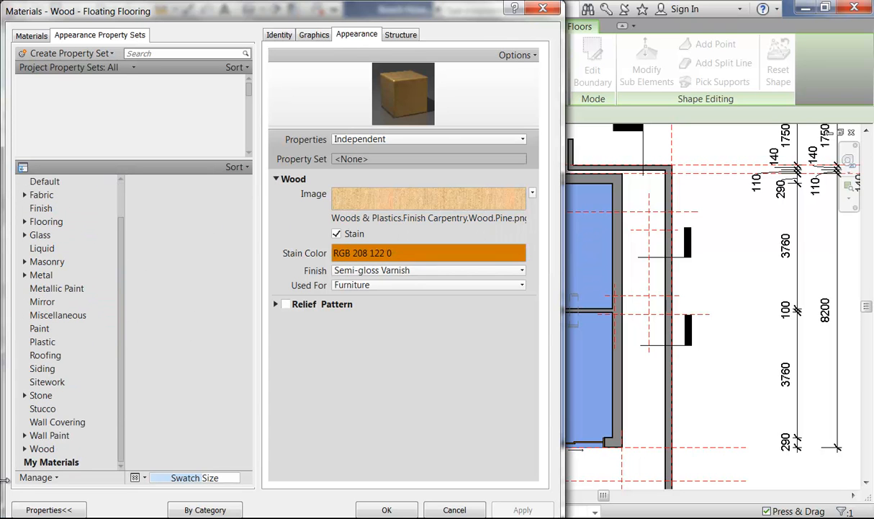
left_click(25, 221)
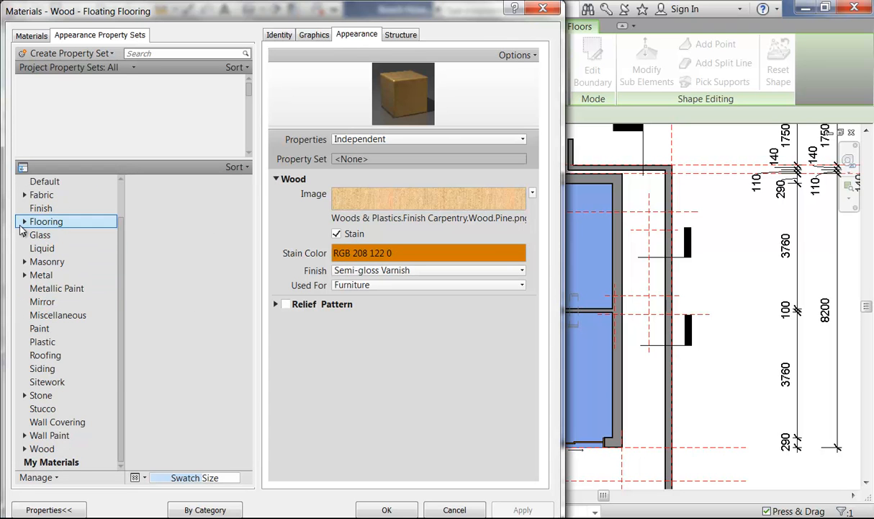
mouse_move(249, 189)
left_mouse_down()
mouse_move(264, 210)
mouse_move(255, 201)
left_mouse_up()
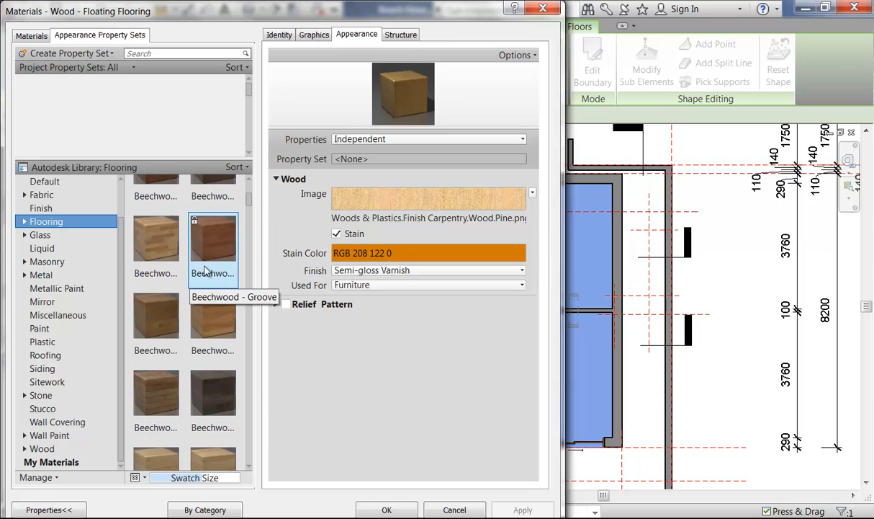
double_click(157, 251)
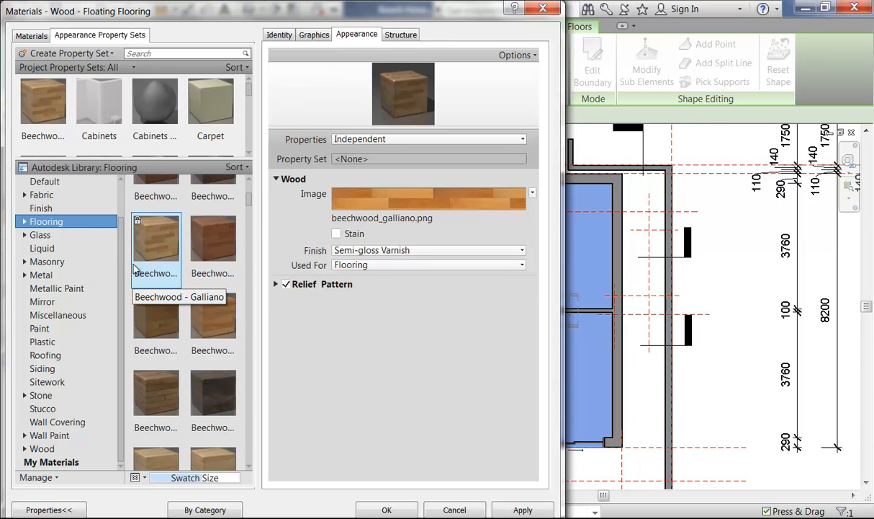
scroll(157, 256, "up", 1)
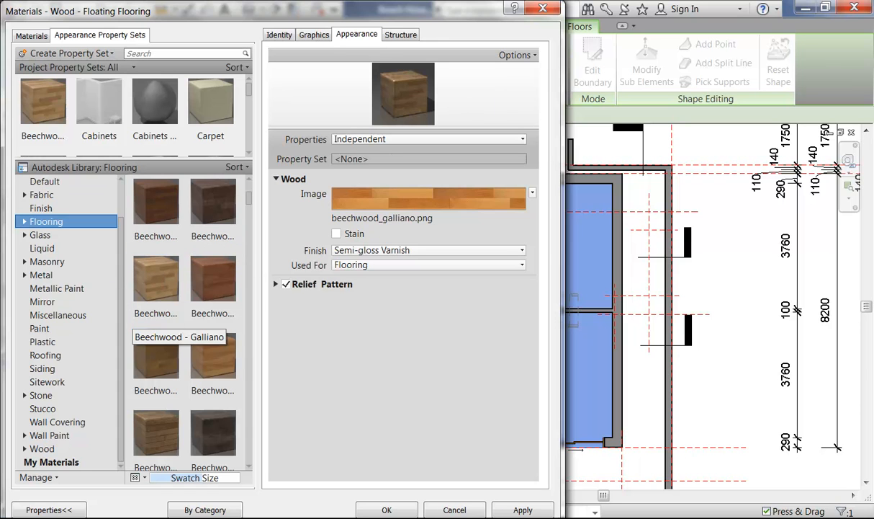
scroll(156, 392, "down", 1)
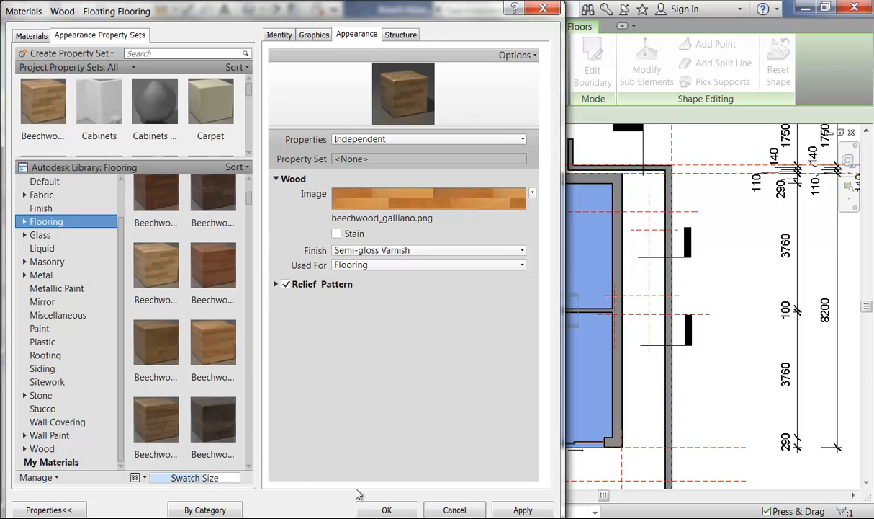
left_click(388, 510)
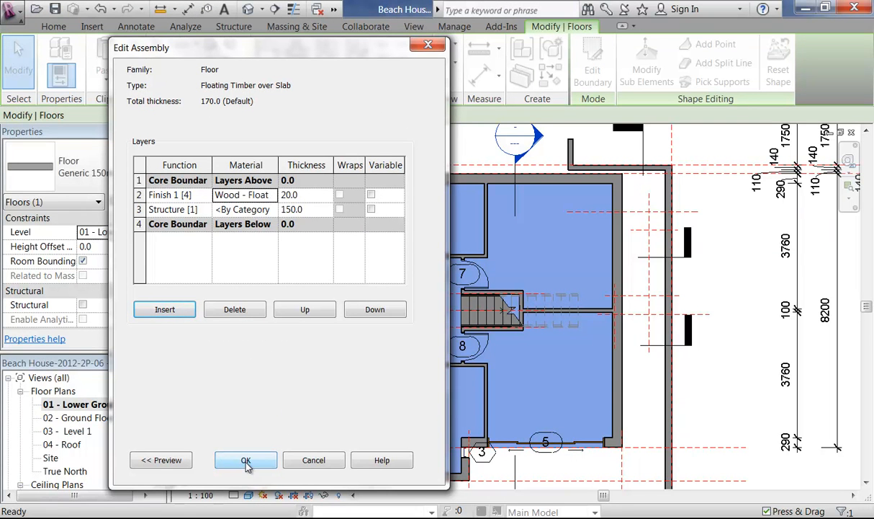
Step: Derive the Wood - Floating Flooring material's shading color from its render appearance, and adjust the color to RGB 223-177-100
left_click(262, 196)
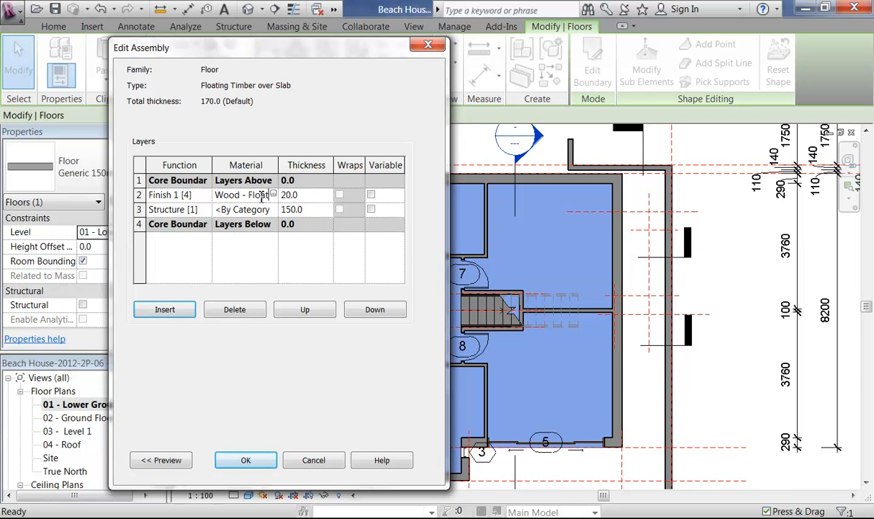
left_click(274, 195)
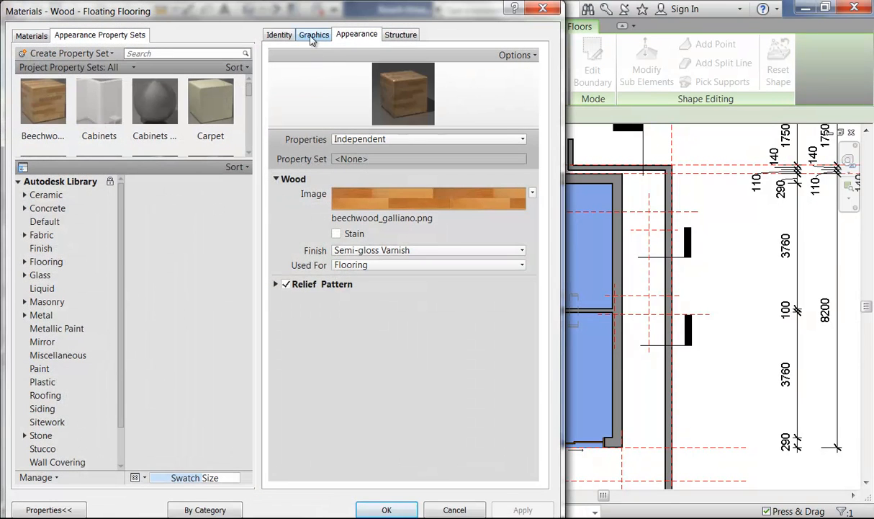
left_click(314, 34)
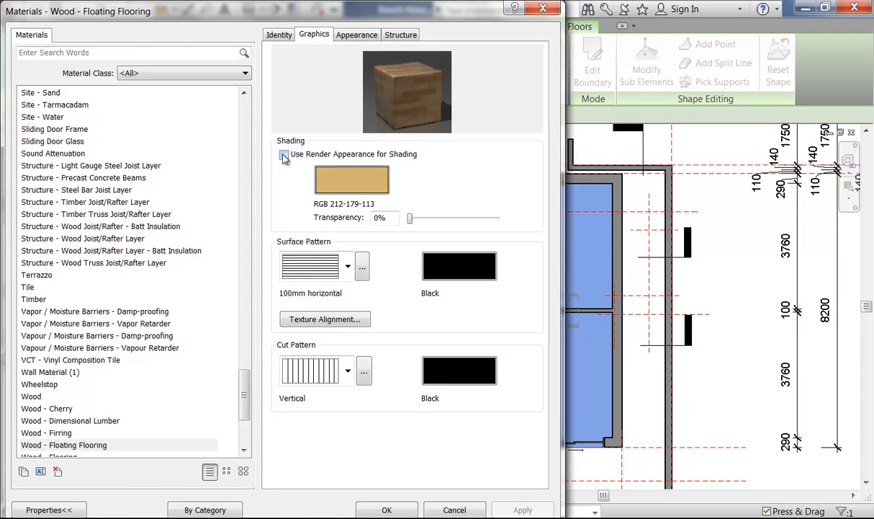
left_click(284, 154)
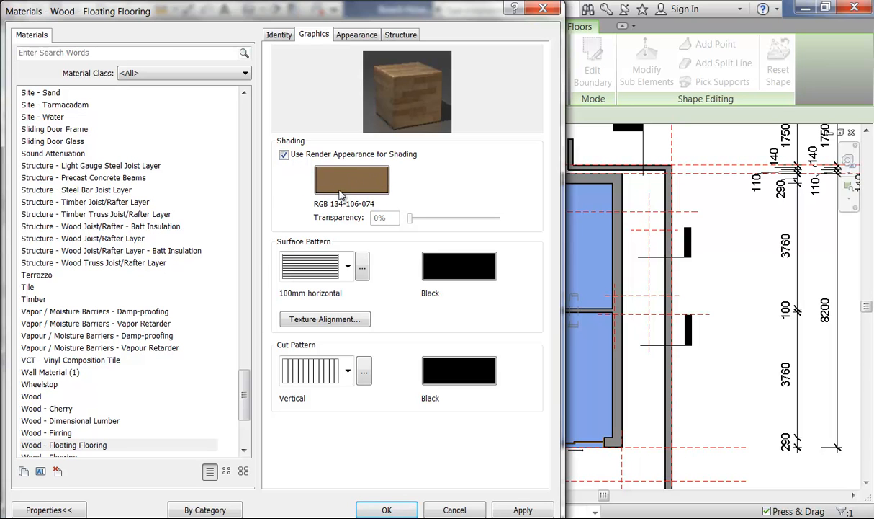
left_click(286, 160)
left_click(372, 189)
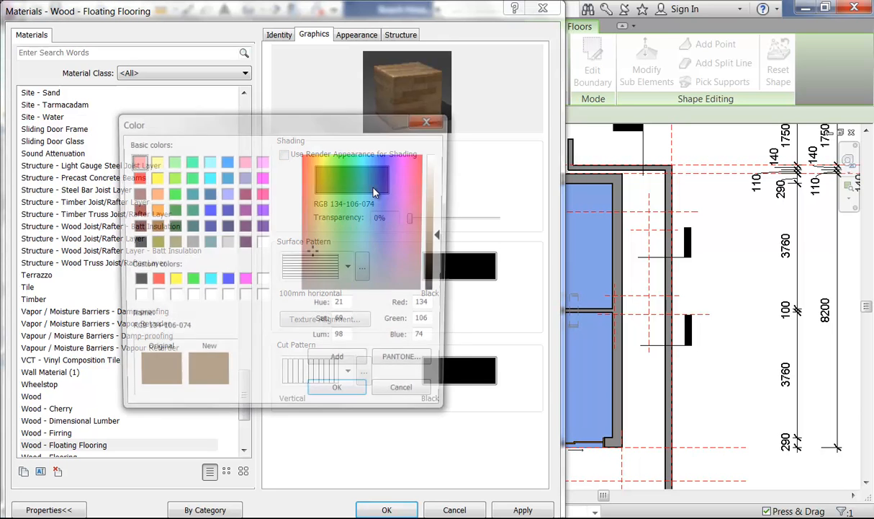
left_click_drag(444, 238, 447, 216)
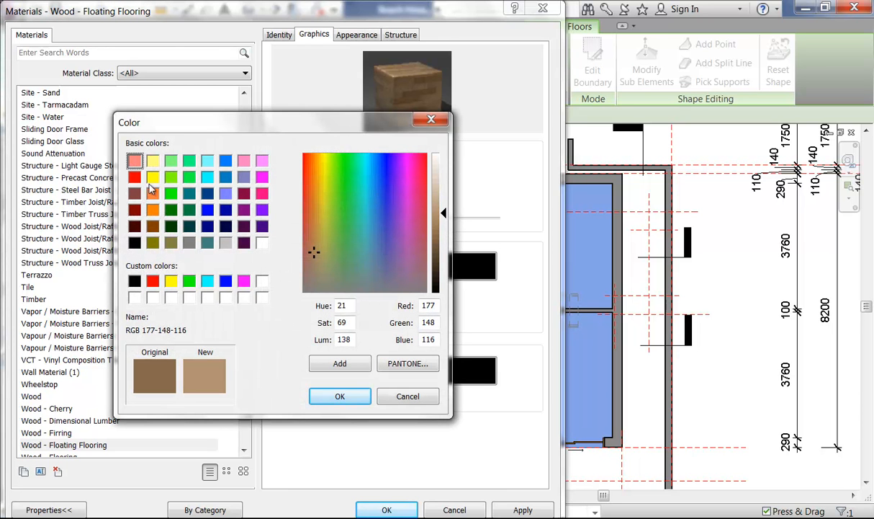
left_click_drag(315, 252, 314, 201)
left_click_drag(445, 218, 444, 207)
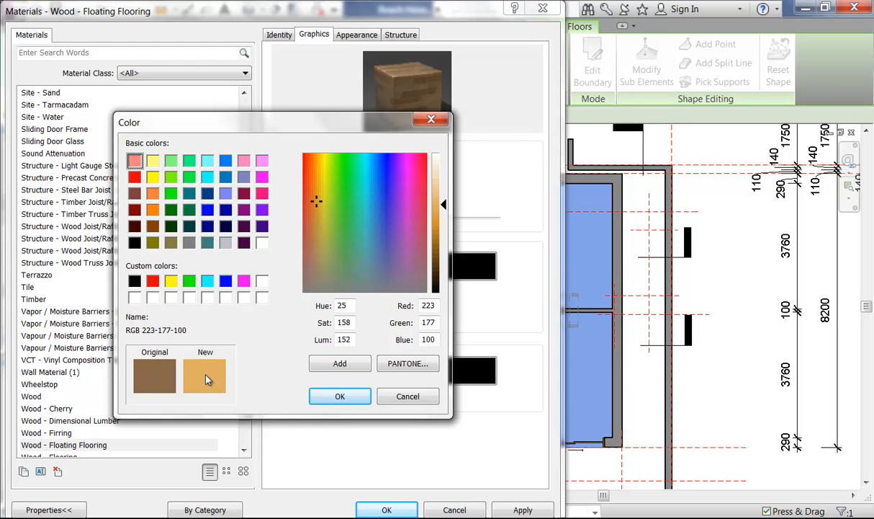
left_click(342, 397)
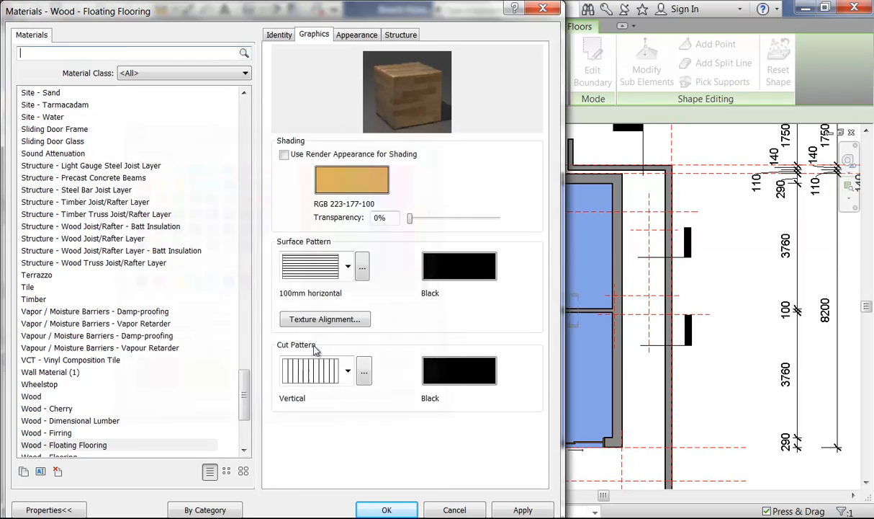
left_click(386, 510)
Step: Apply the structure and type changes for Floating Timber over Slab and deselect the floor
left_click(248, 459)
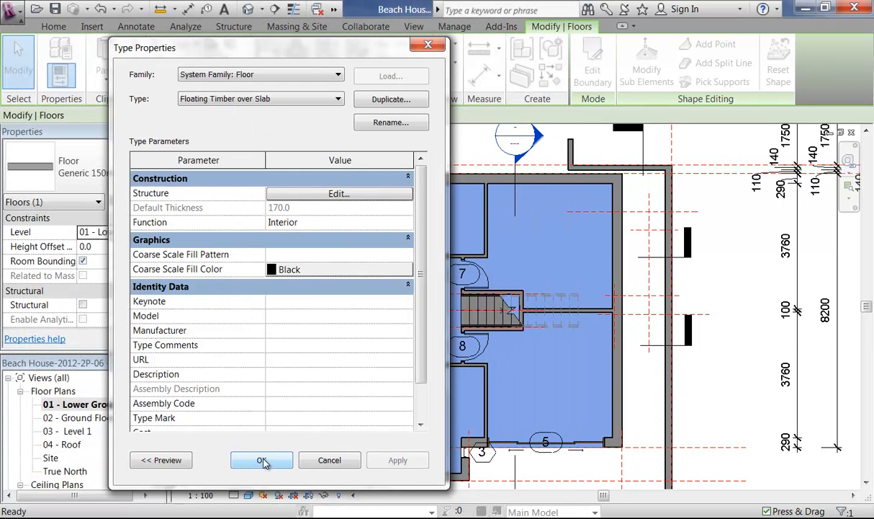
left_click(262, 461)
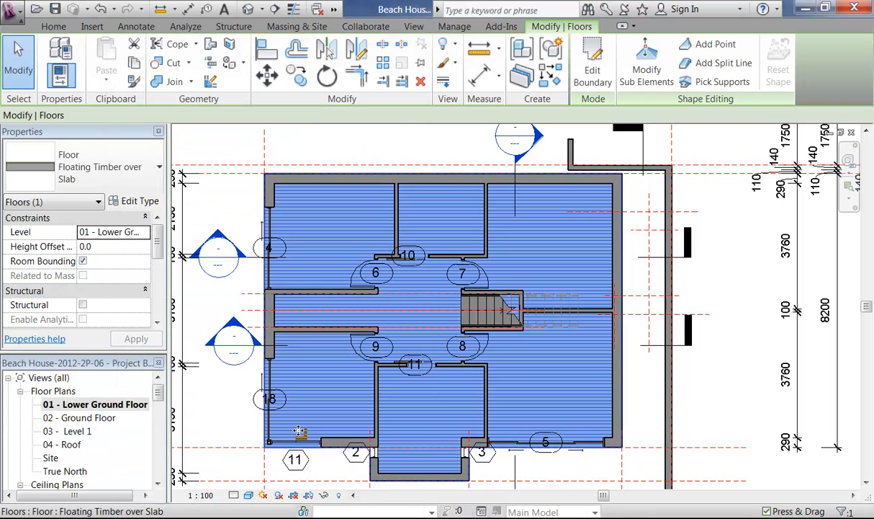
scroll(216, 350, "up", 3)
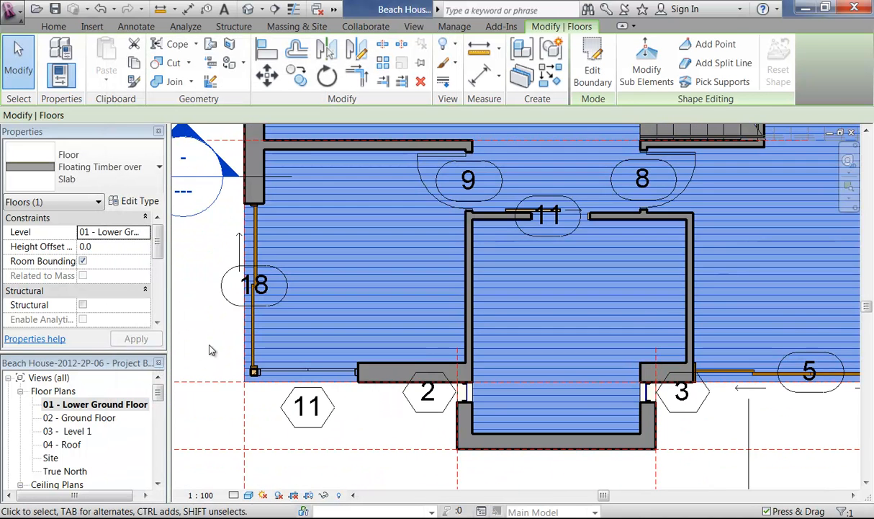
left_click(209, 349)
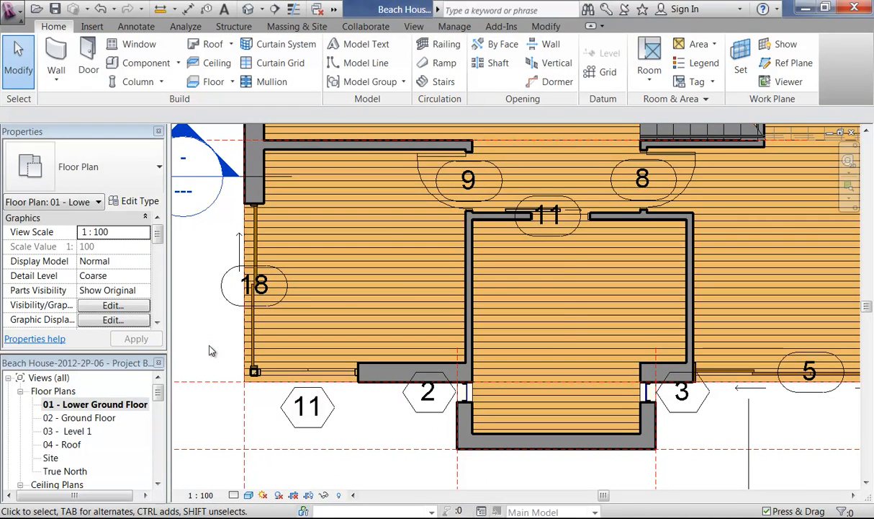
Step: Examine the timber board pattern across the lower ground floor, including the corner at door 18 and the projecting room between windows 2 and 3
scroll(216, 374, "down", 2)
scroll(229, 405, "down", 1)
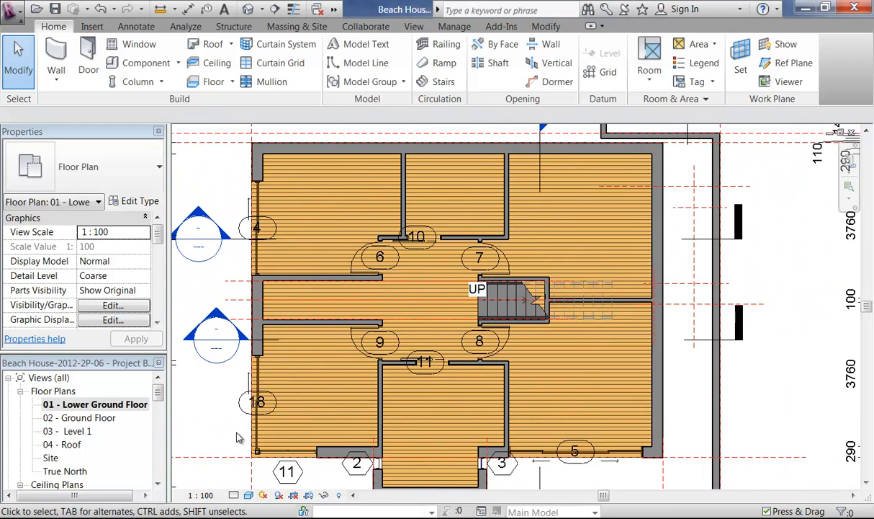
scroll(237, 433, "down", 1)
middle_click_drag(243, 439, 224, 388)
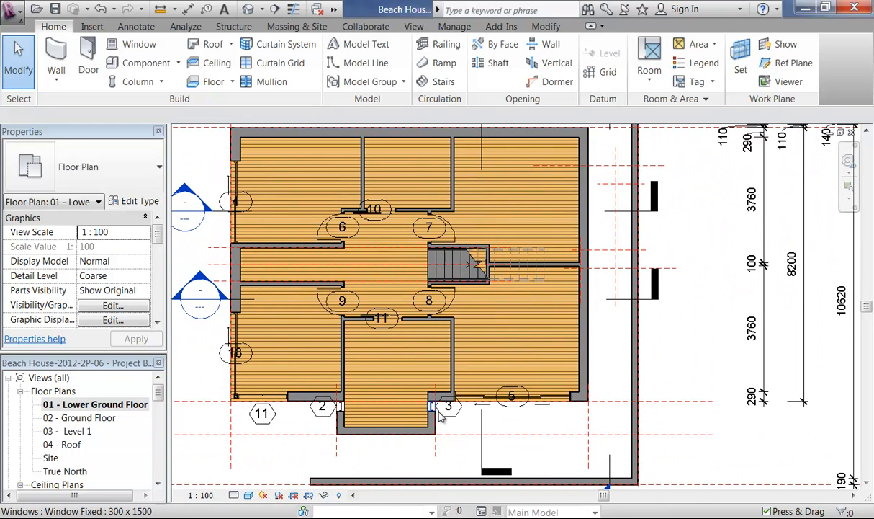
scroll(330, 337, "up", 2)
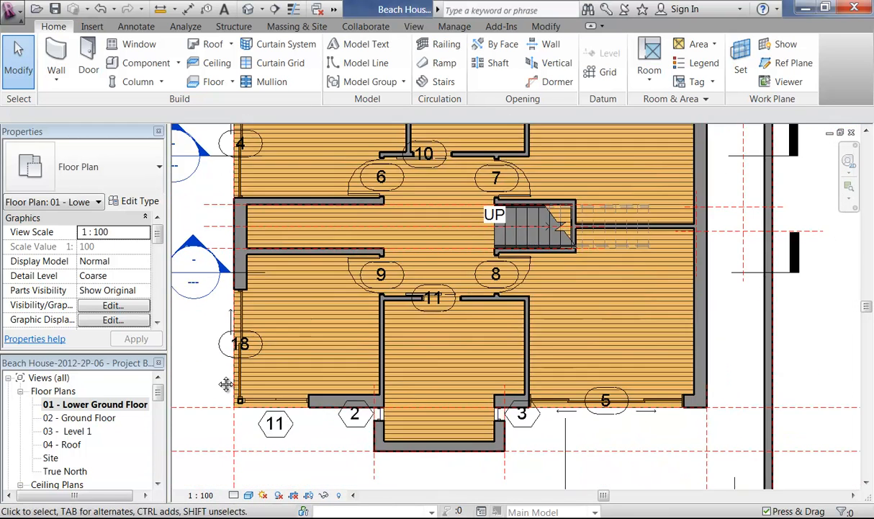
scroll(330, 337, "up", 3)
middle_click_drag(307, 387, 278, 402)
scroll(307, 401, "up", 1)
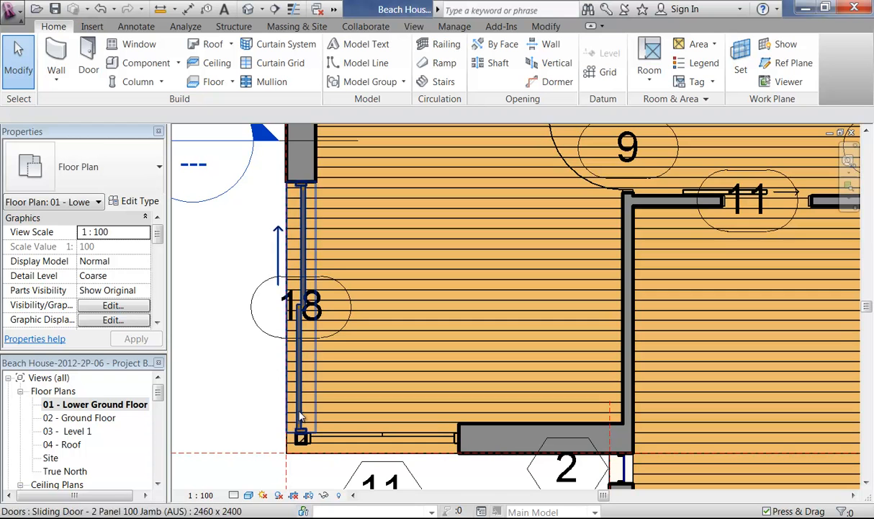
scroll(377, 375, "down", 1)
middle_click_drag(377, 375, 352, 394)
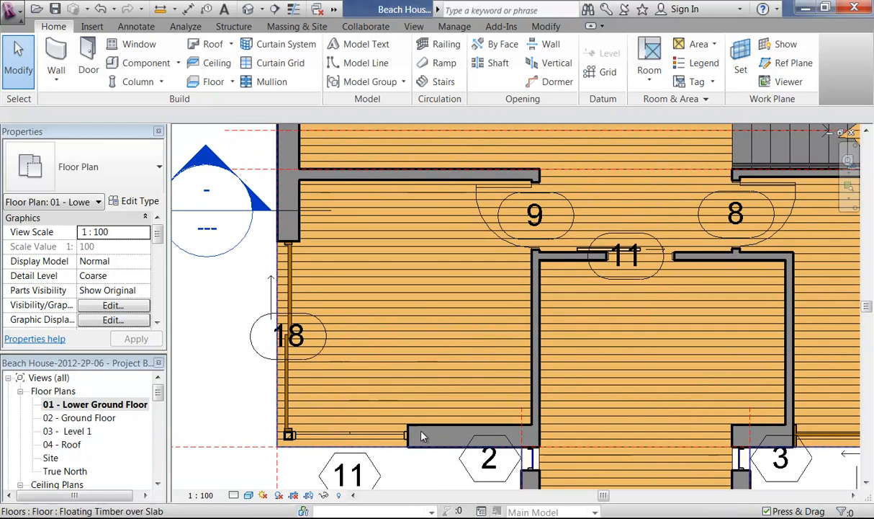
scroll(404, 346, "down", 1)
middle_click_drag(404, 345, 322, 384)
scroll(303, 382, "down", 1)
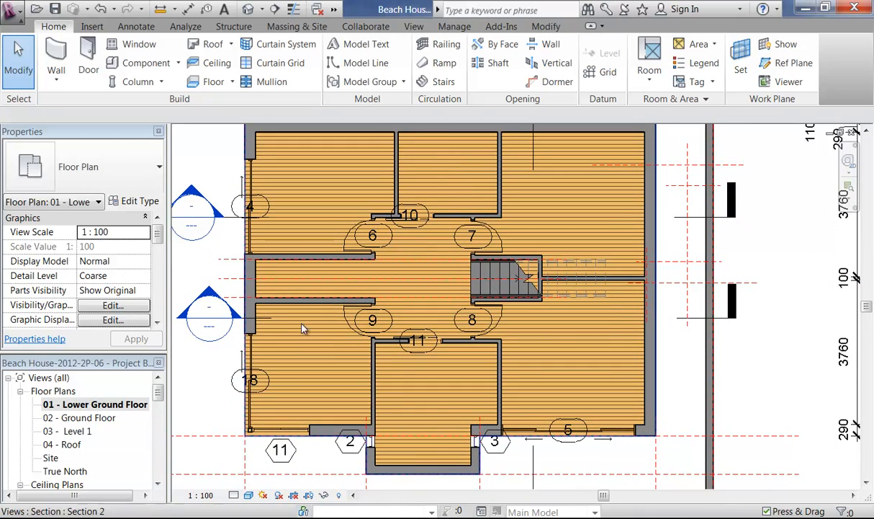
scroll(422, 402, "up", 1)
middle_click_drag(440, 448, 386, 377)
scroll(394, 366, "up", 3)
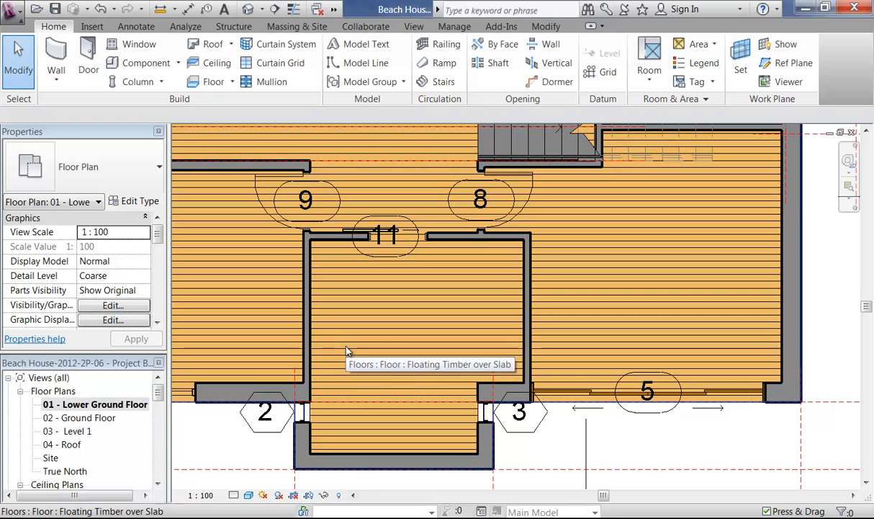
middle_click_drag(399, 394, 387, 364)
scroll(400, 362, "up", 1)
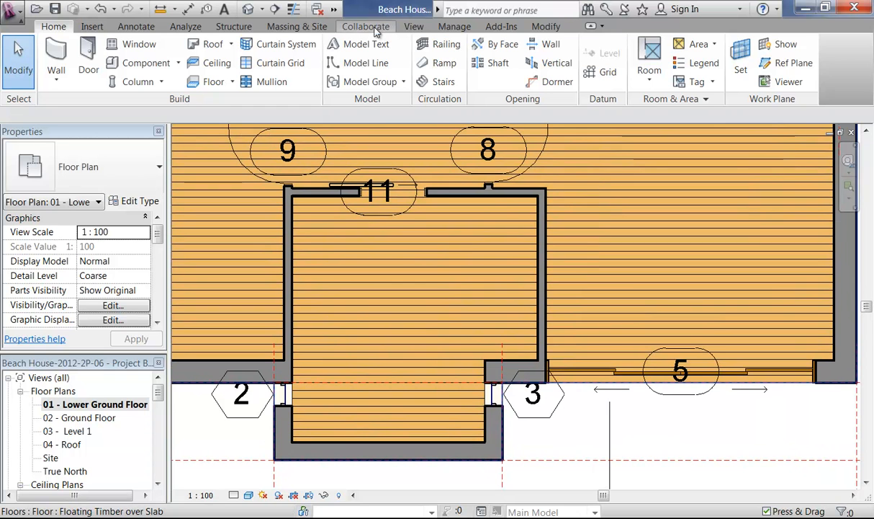
Step: In the project materials, duplicate Ceramic Tile as "Ceramic Tile Bathroom" and select the new material
left_click(544, 28)
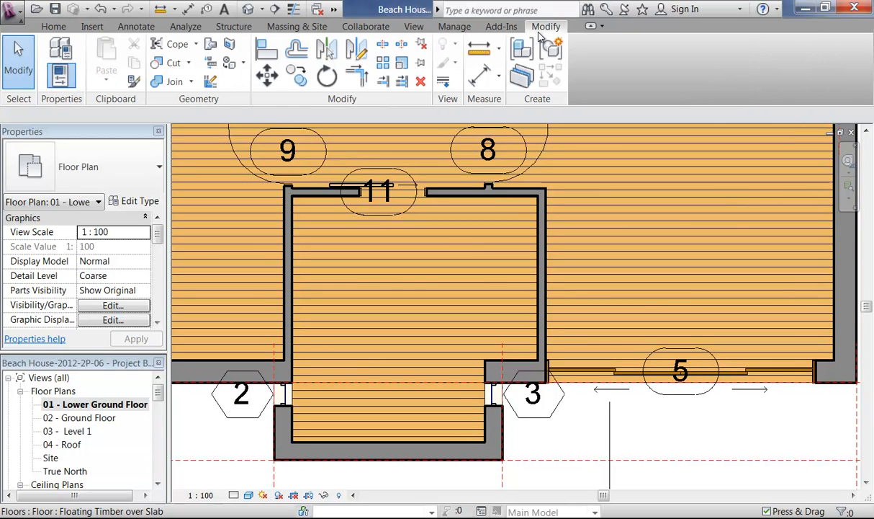
left_click(456, 30)
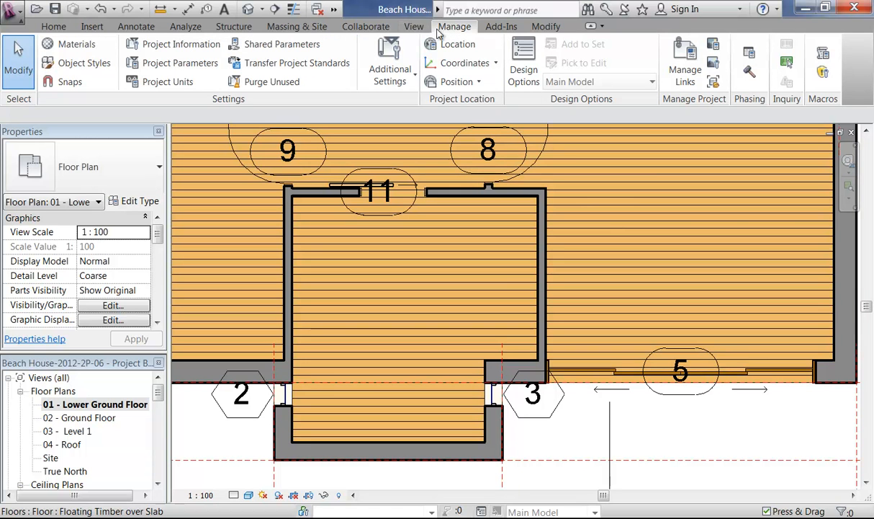
left_click(66, 45)
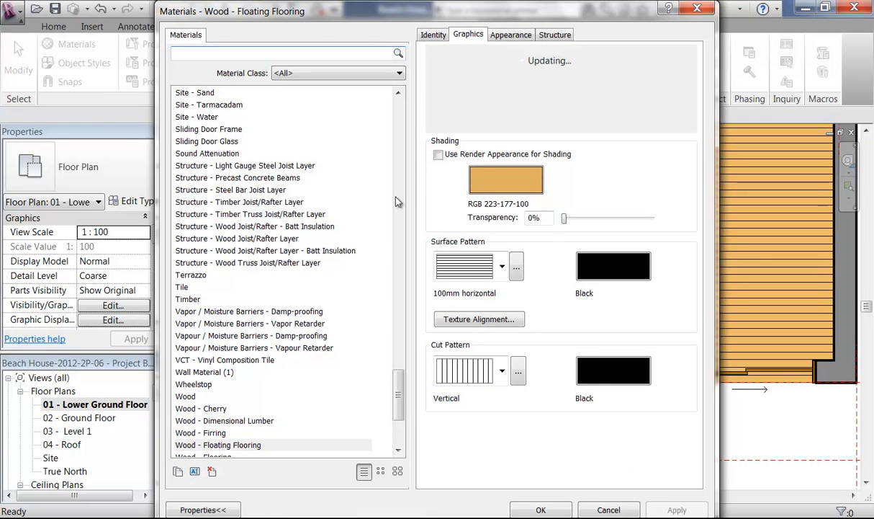
left_click_drag(400, 400, 397, 124)
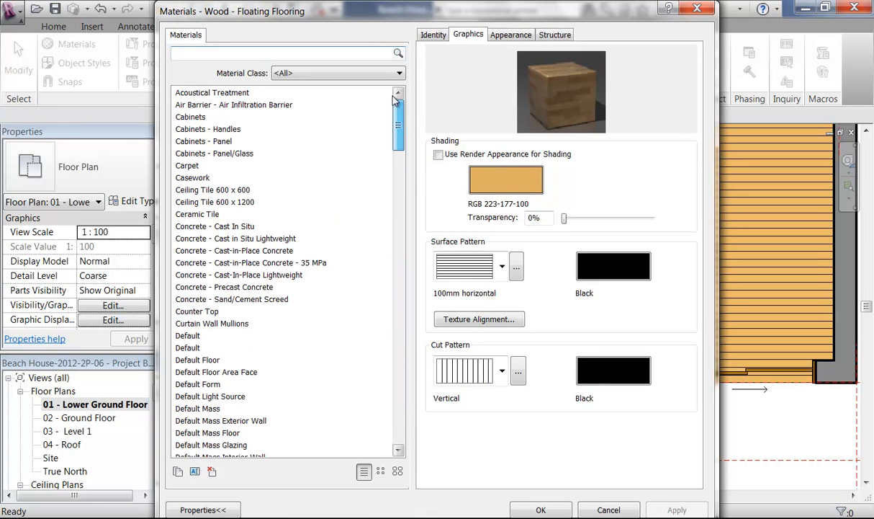
left_click(194, 215)
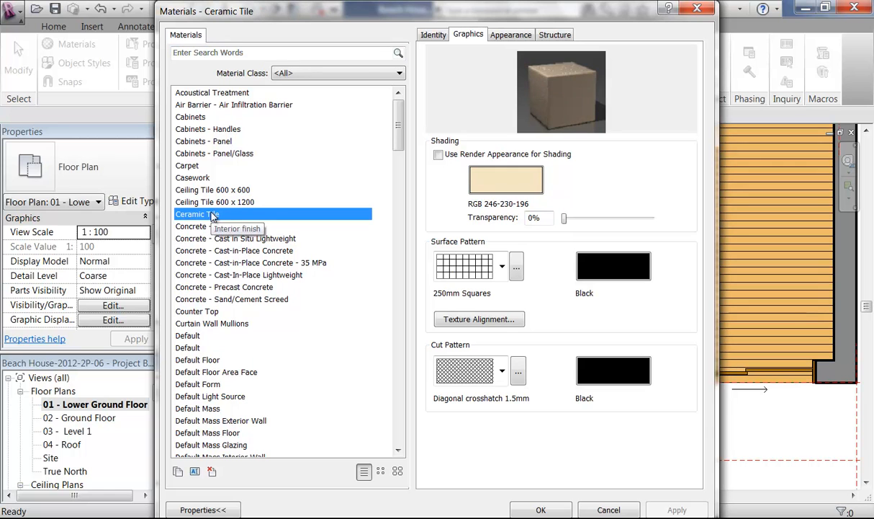
left_click(179, 470)
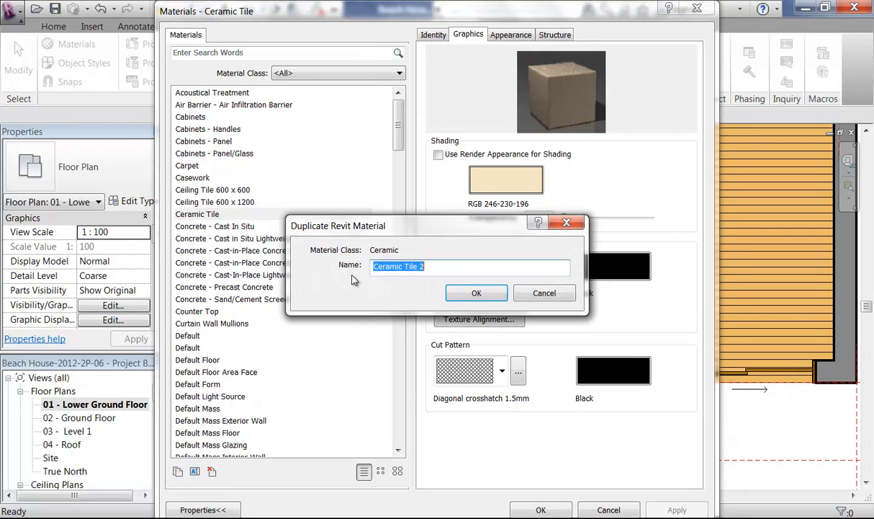
double_click(422, 267)
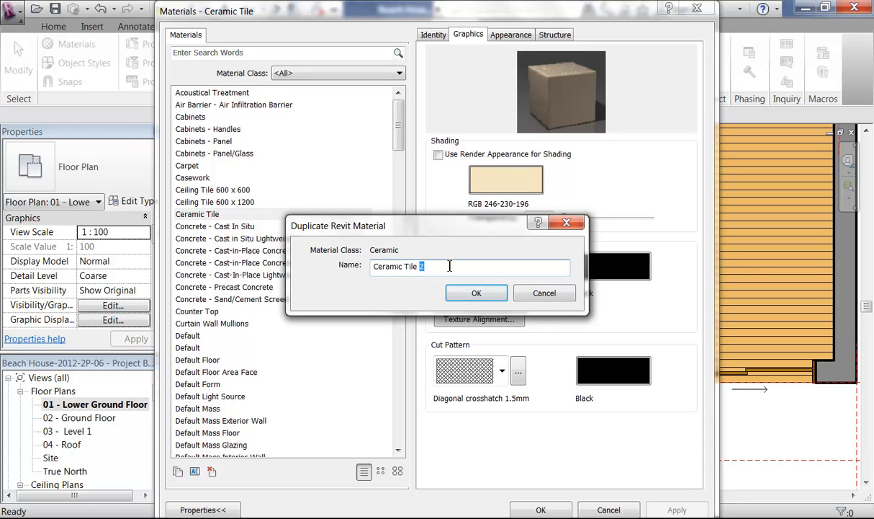
type("Bathroom")
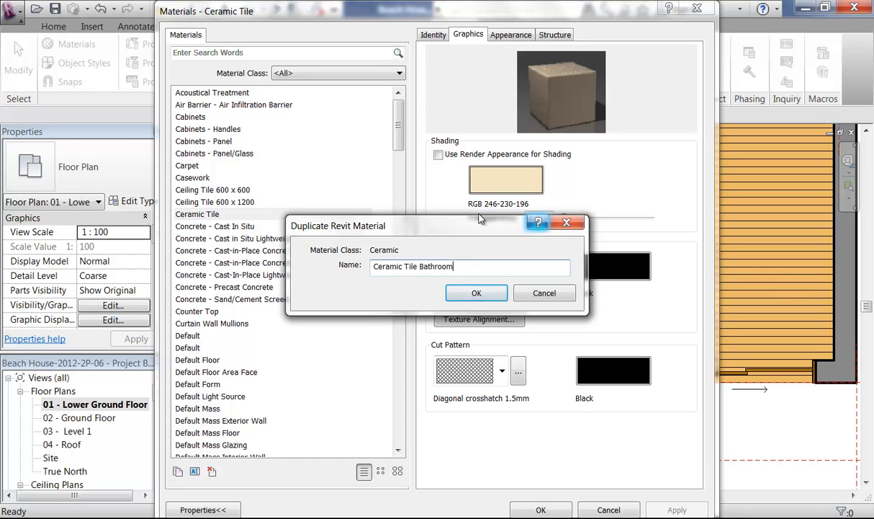
left_click(468, 298)
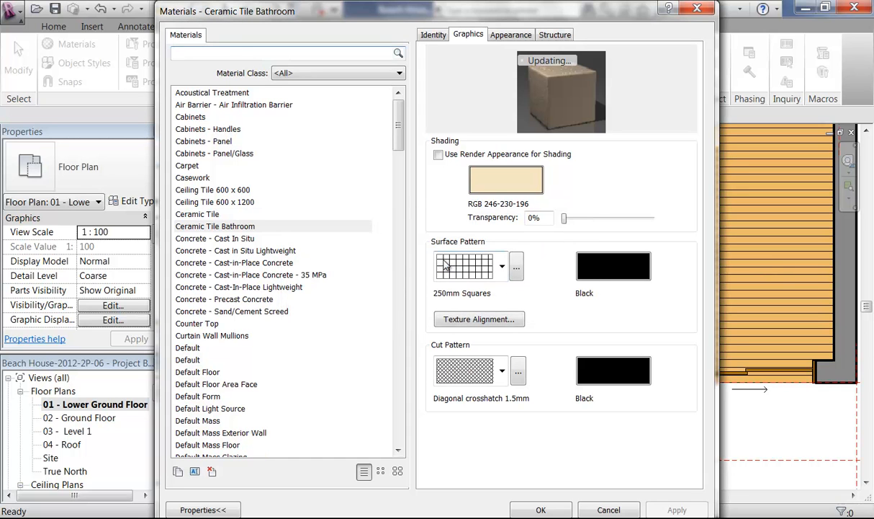
left_click(231, 229)
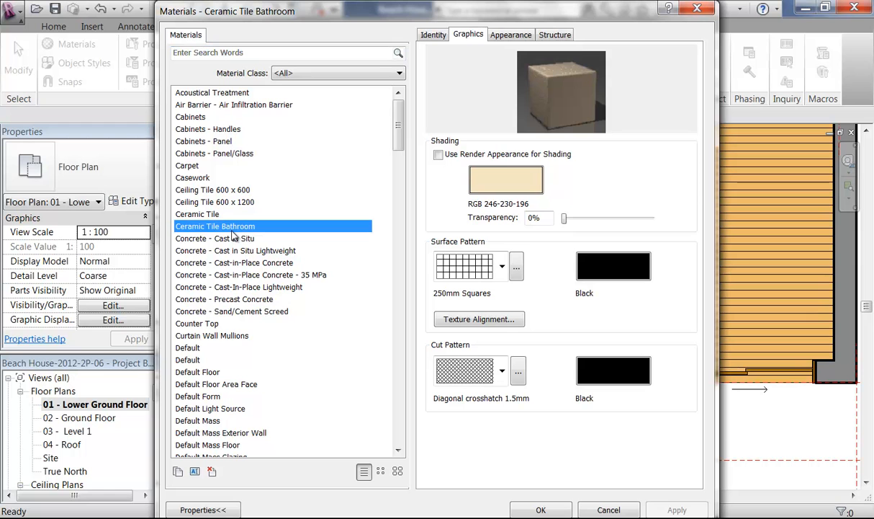
Step: Give Ceramic Tile Bathroom the pink 4in square tile appearance from the Autodesk Library's ceramic tiles, and return to its graphics settings
left_click(506, 36)
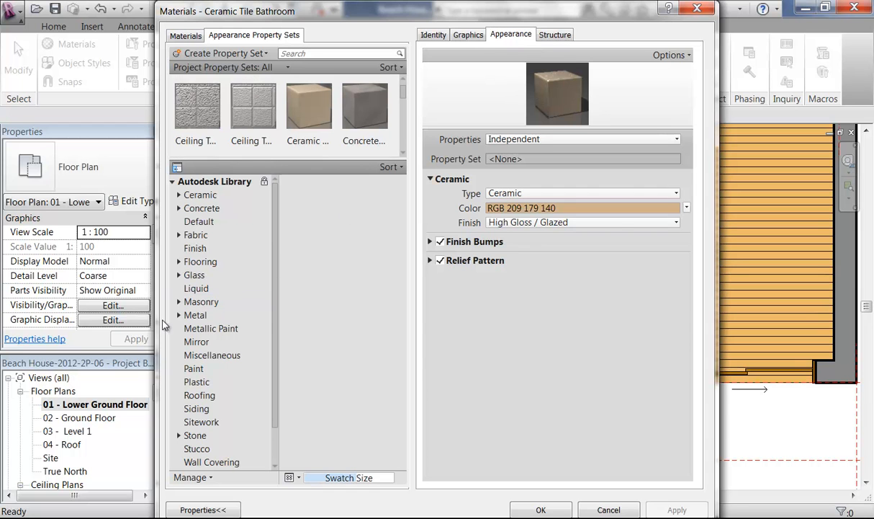
left_click(178, 196)
left_click(197, 221)
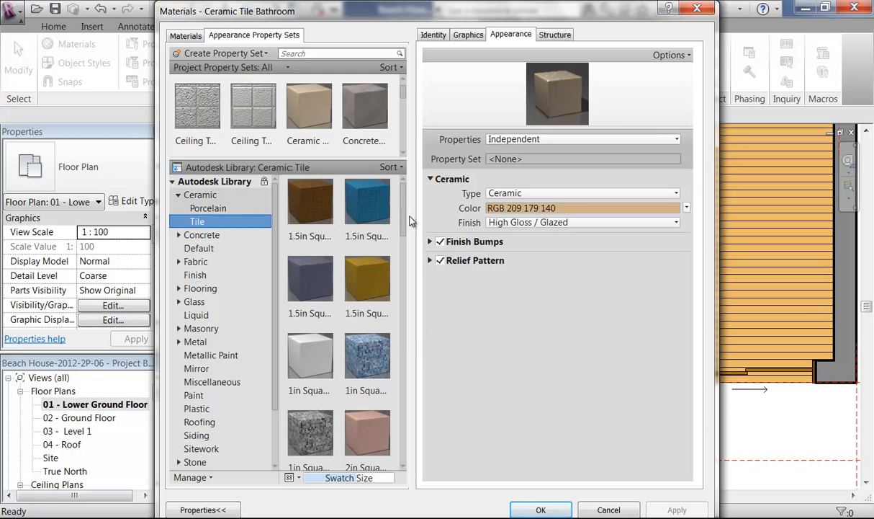
left_click_drag(404, 222, 424, 374)
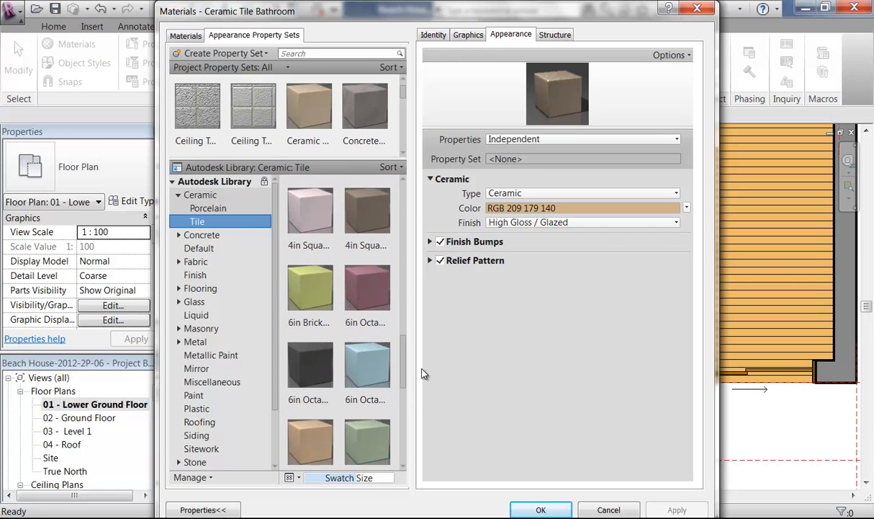
double_click(321, 230)
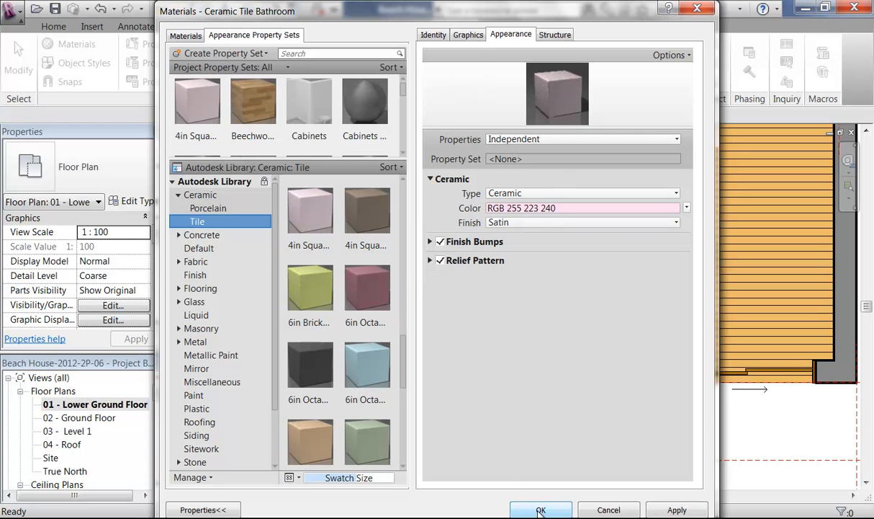
left_click(469, 36)
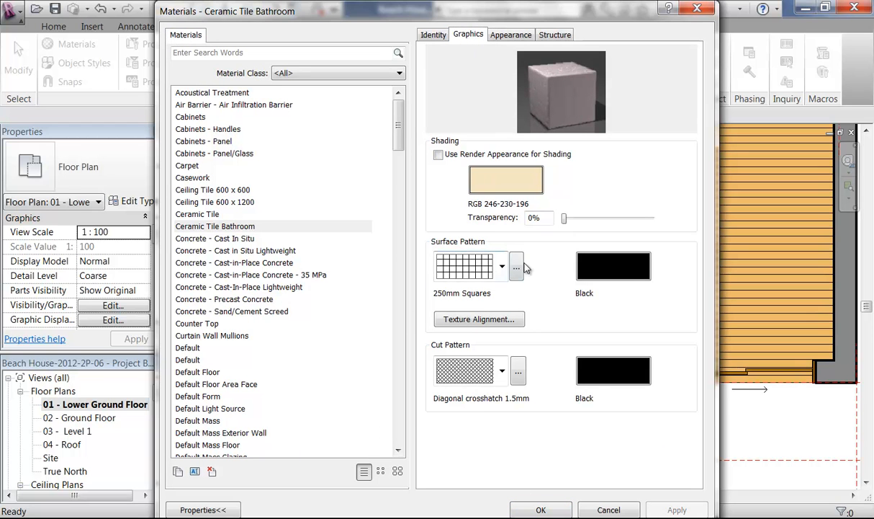
Step: Accept the Ceramic Tile Bathroom material settings
left_click(560, 511)
mouse_move(373, 292)
middle_mouse_down()
mouse_move(408, 284)
mouse_move(363, 330)
mouse_move(366, 297)
mouse_move(366, 306)
middle_mouse_up()
scroll(405, 292, "up", 1)
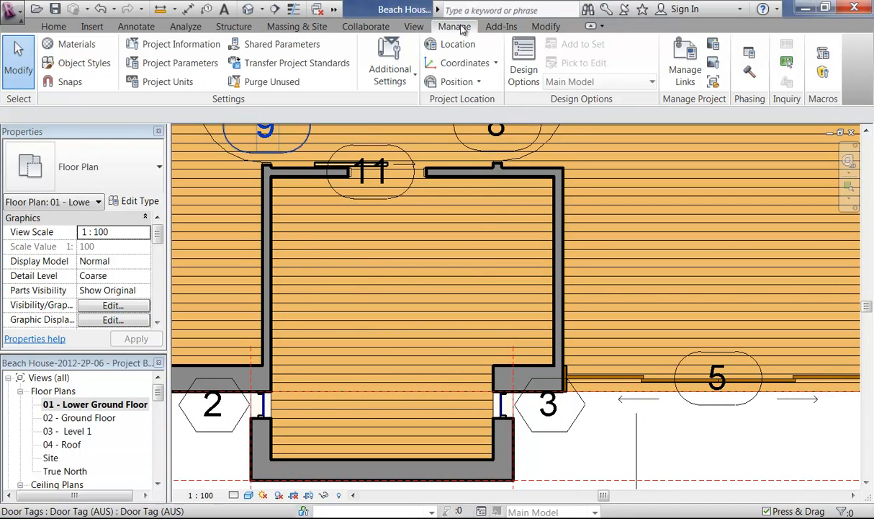
Step: Split the Floating Timber over Slab floor's face, picking the inner wall faces of the bathroom behind door 11 as boundary lines
left_click(545, 27)
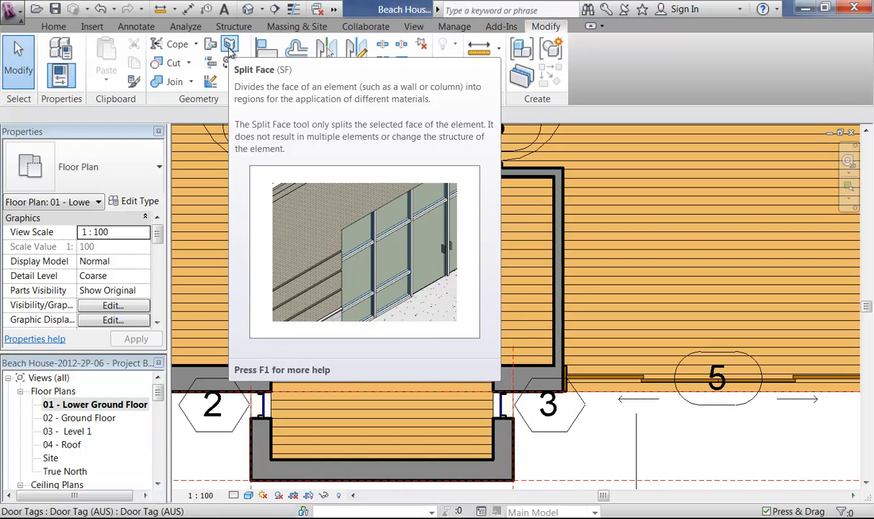
left_click(230, 48)
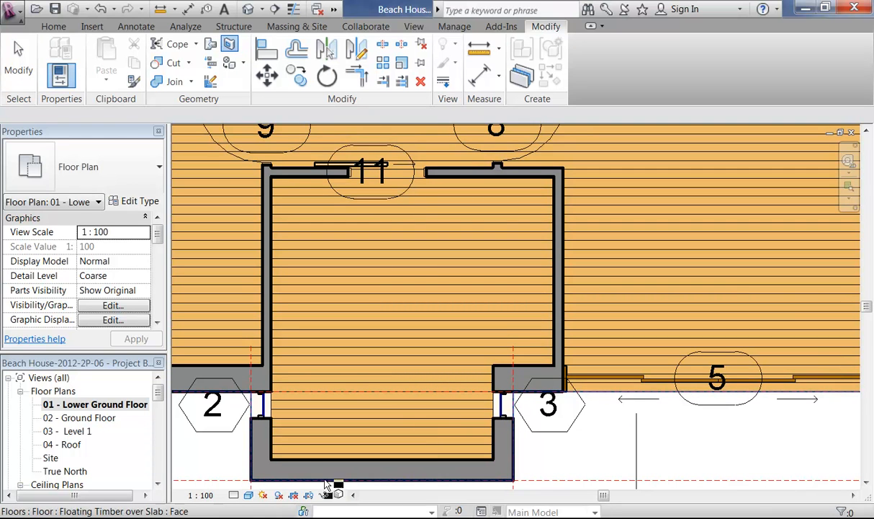
left_click(412, 481)
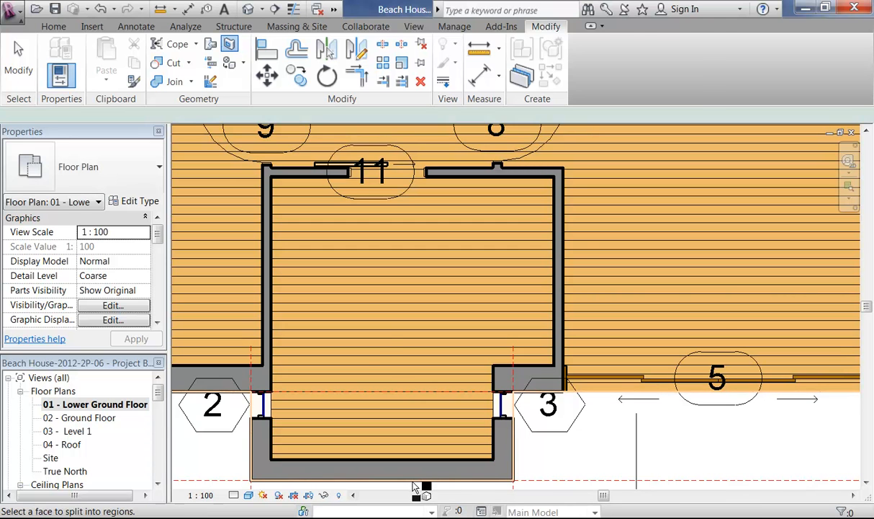
left_click(367, 349)
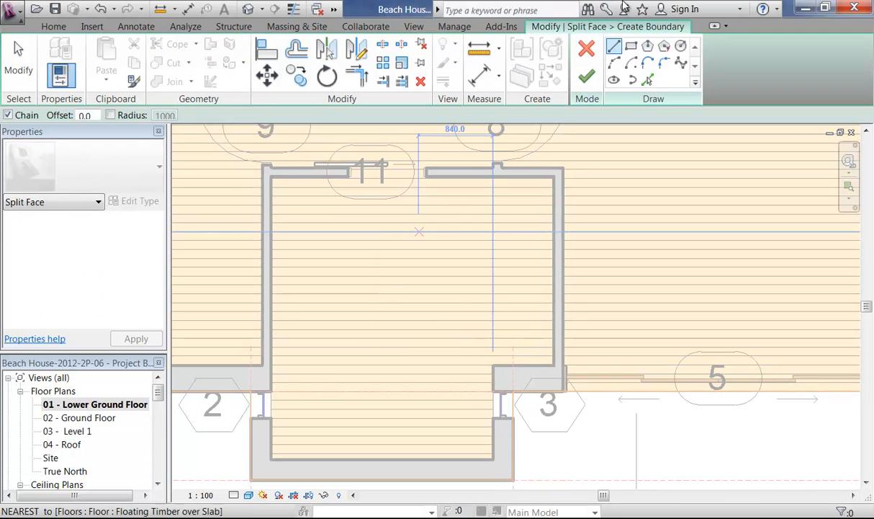
left_click(647, 79)
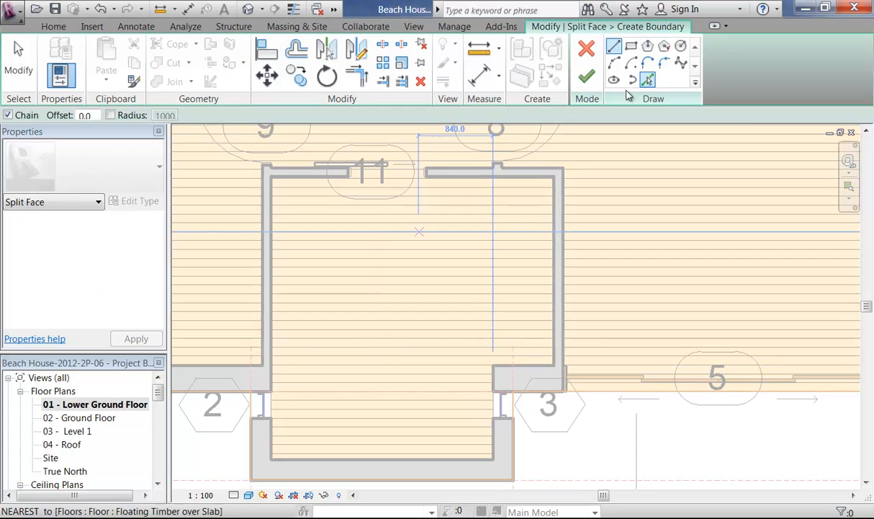
left_click(271, 264)
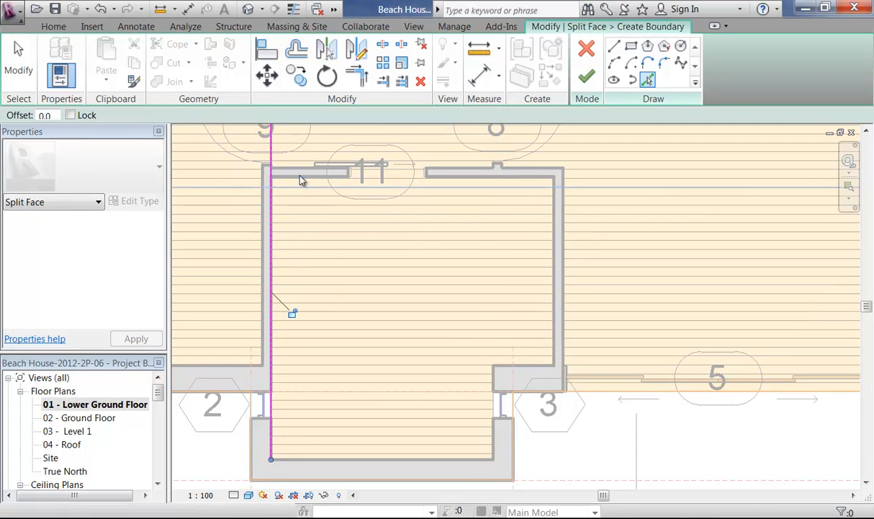
left_click(338, 178)
left_click(557, 288)
left_click(531, 366)
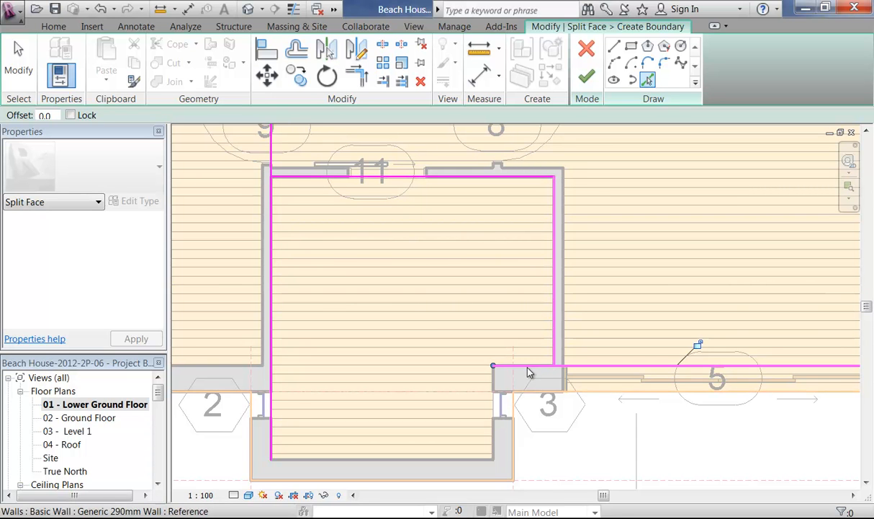
left_click(494, 396)
left_click(468, 461)
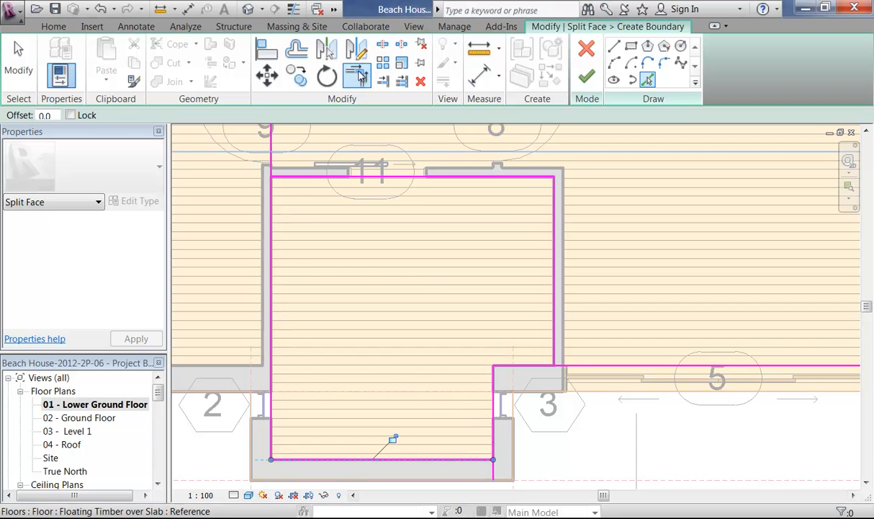
Step: Trim the bathroom's split boundary lines to clean corners at the overshooting wall lines
left_click(358, 75)
left_click(271, 202)
left_click(330, 178)
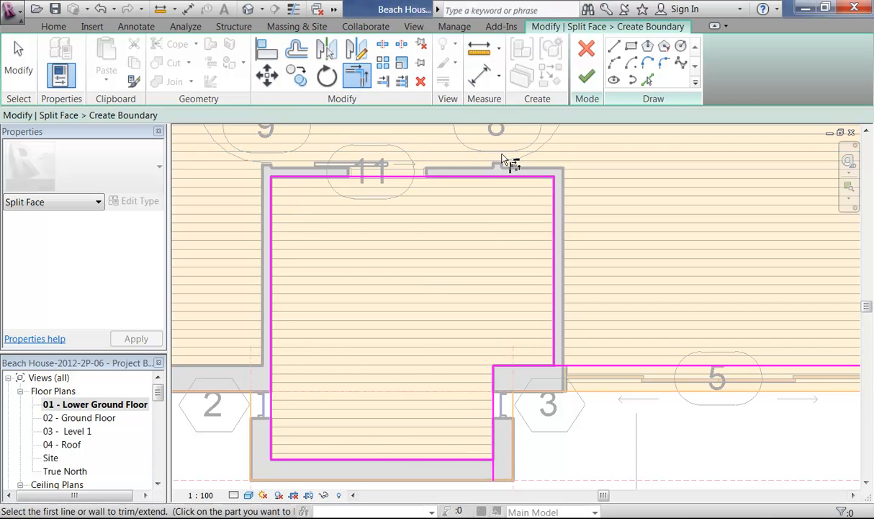
left_click(560, 328)
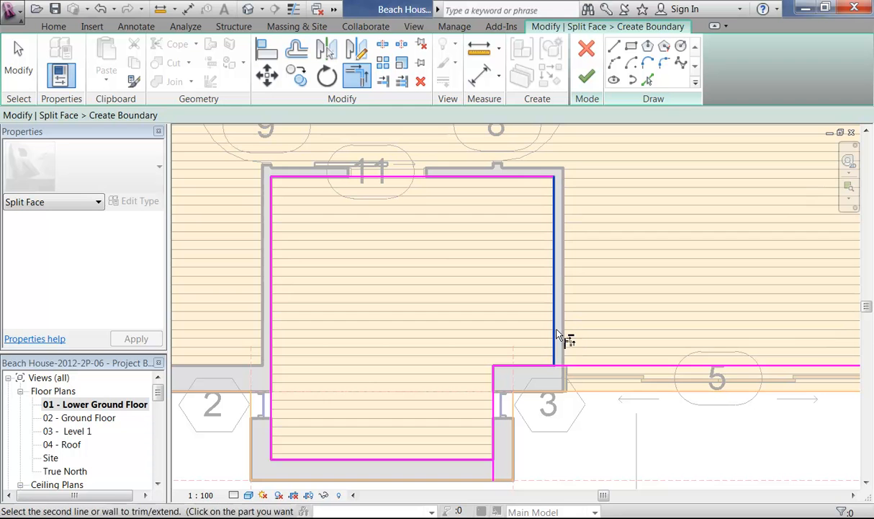
left_click(547, 367)
left_click(495, 402)
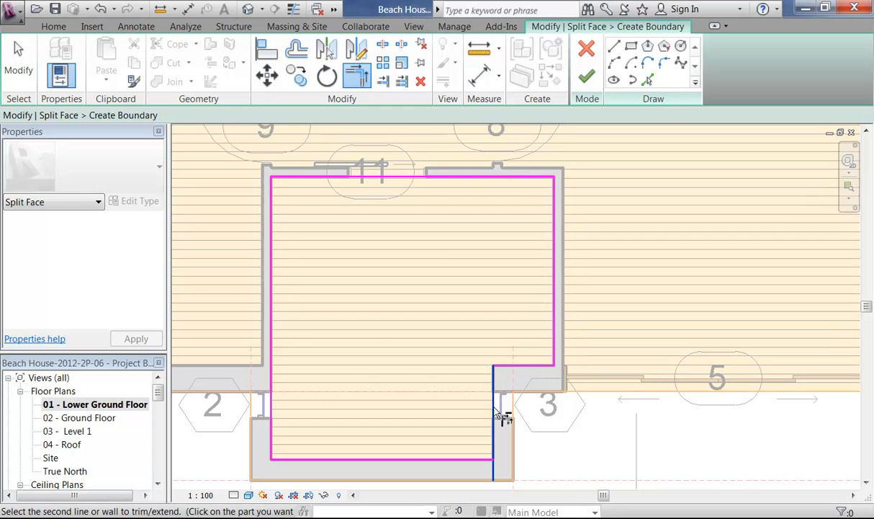
left_click(483, 460)
Step: Draw boundary lines around the door 11 opening, about 880 mm wide and 100 mm deep through the wall thickness
middle_click_drag(390, 198, 407, 287)
scroll(407, 280, "up", 3)
scroll(407, 281, "up", 3)
scroll(344, 242, "up", 2)
scroll(382, 396, "up", 2)
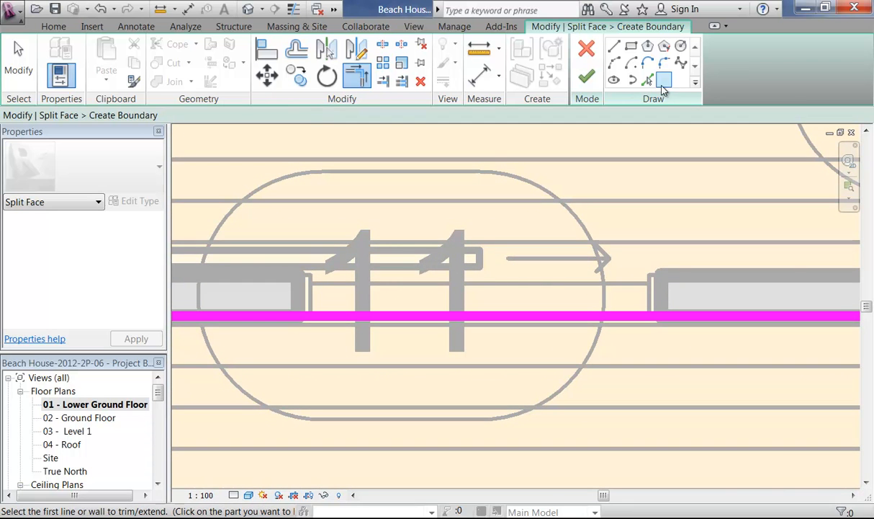
left_click(613, 47)
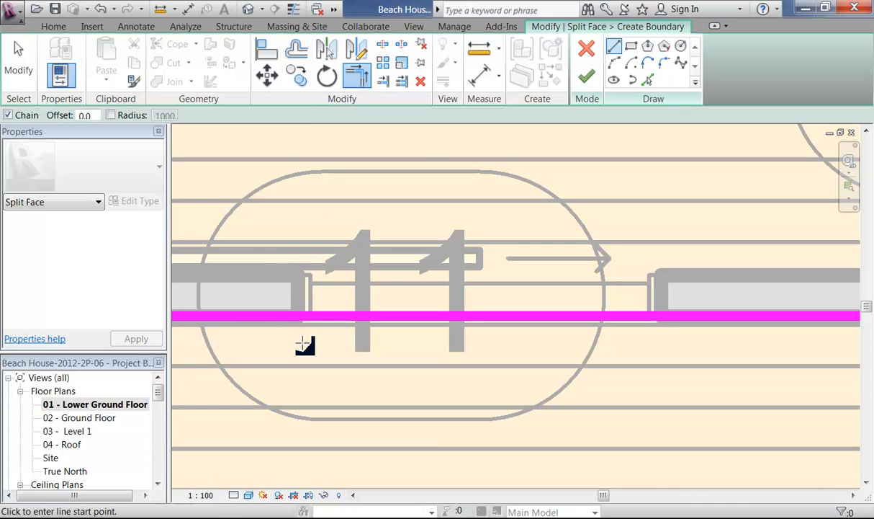
left_click(299, 316)
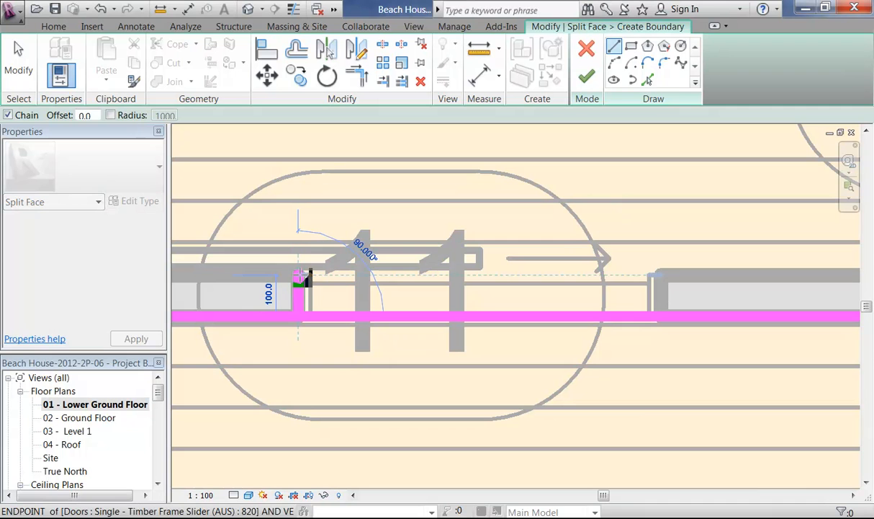
left_click(299, 276)
left_click(666, 275)
key("Escape")
left_click(662, 276)
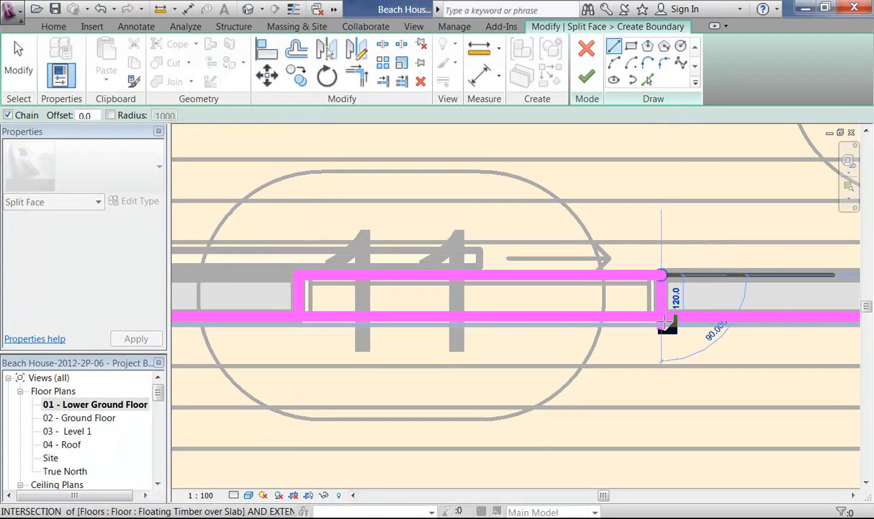
left_click(663, 322)
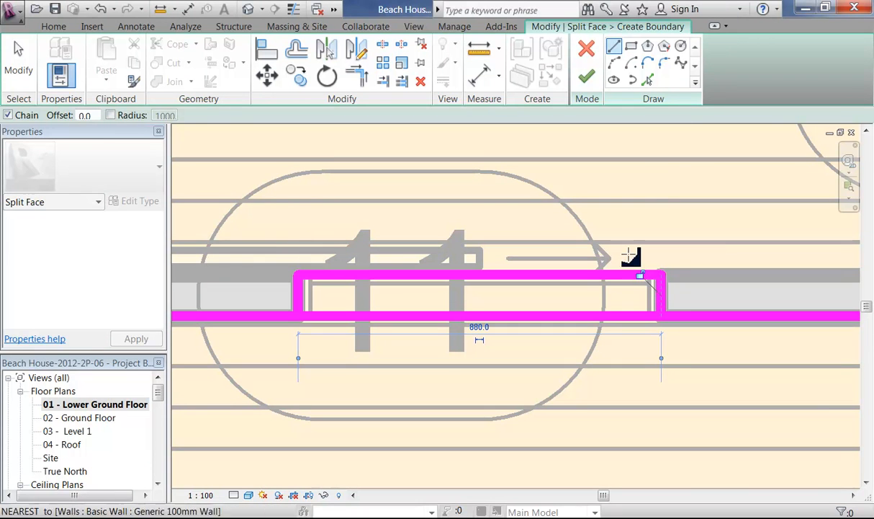
key("Escape")
Step: Trim the bathroom wall line to both sides of the door 11 recess and finish the split face boundary
left_click(357, 77)
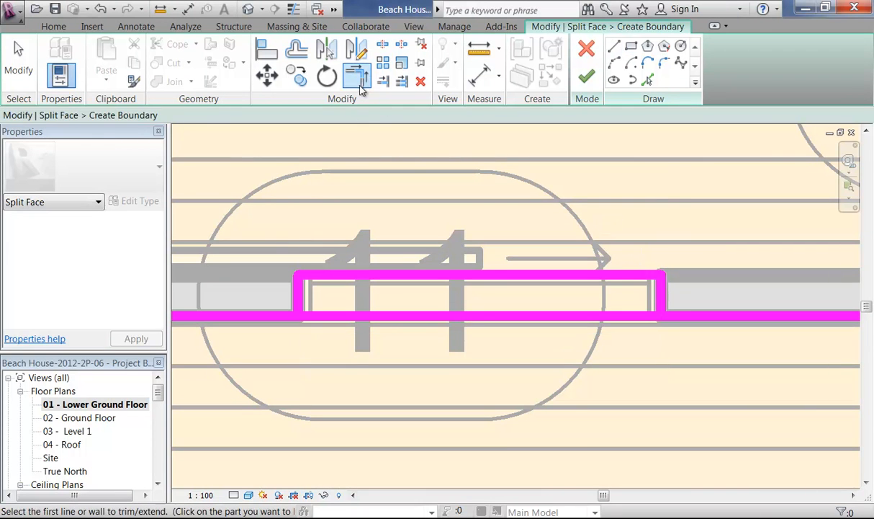
left_click(384, 47)
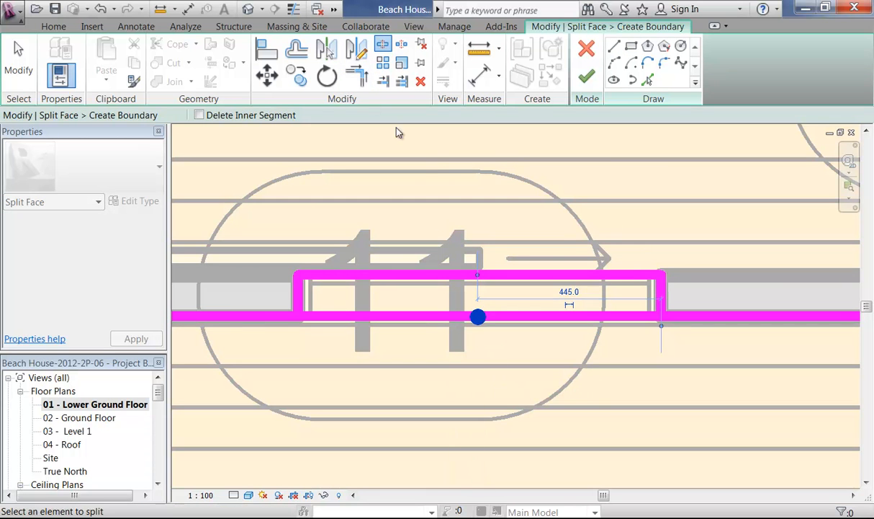
left_click(357, 77)
left_click(278, 320)
left_click(297, 305)
left_click(682, 322)
left_click(666, 308)
scroll(403, 308, "down", 4)
middle_click_drag(403, 309, 426, 165)
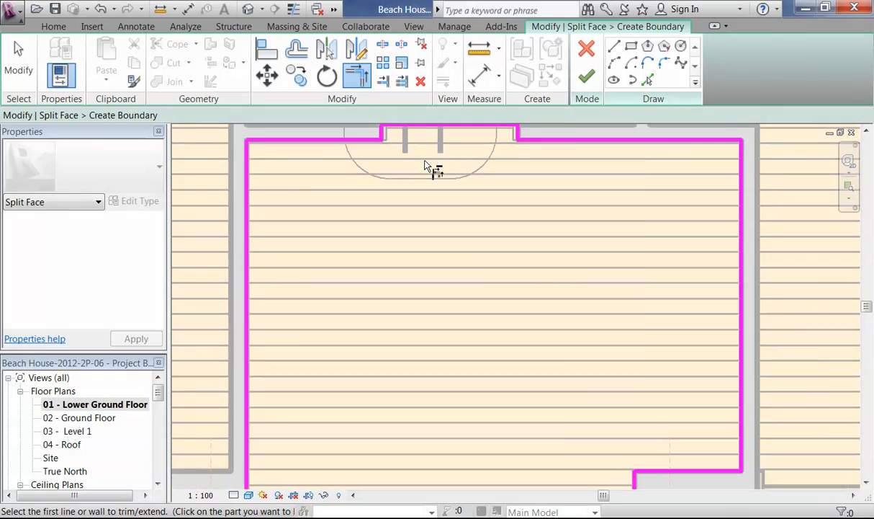
scroll(426, 161, "down", 5)
middle_click_drag(432, 265, 401, 299)
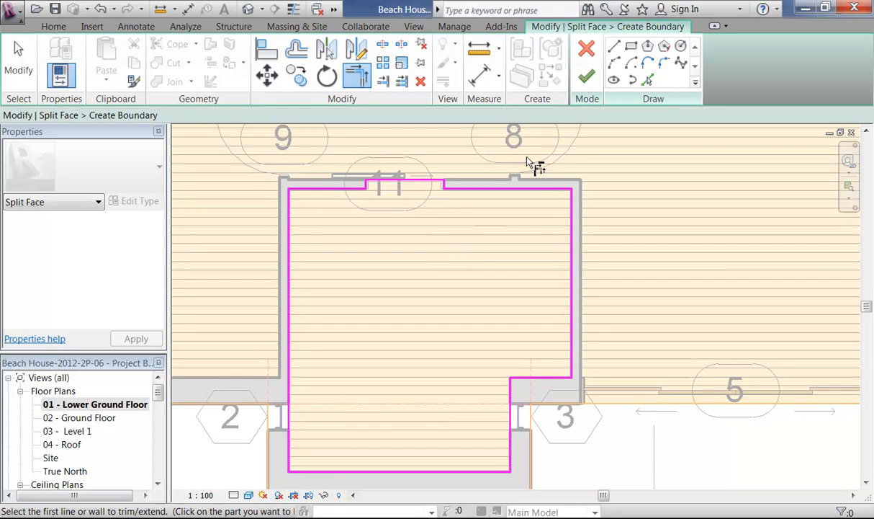
left_click(585, 80)
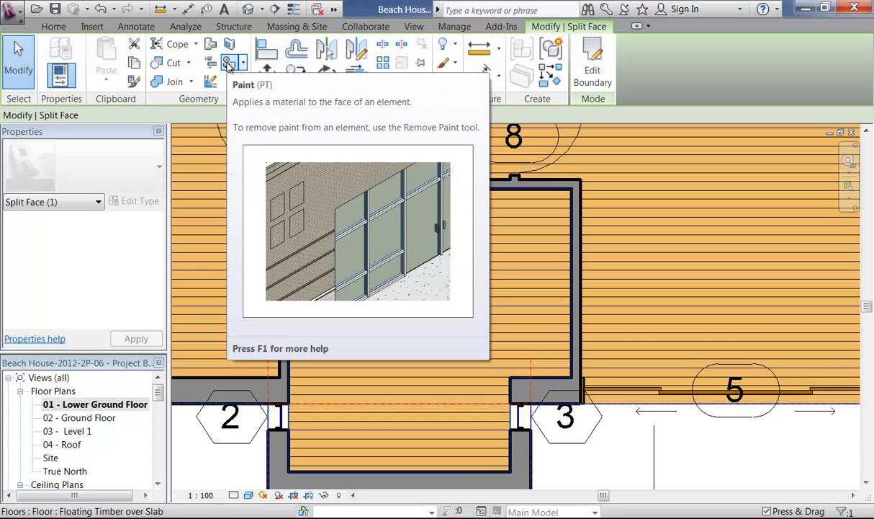
Step: Try to paint the floor at the door 11 opening with Ceramic Tile Bathroom, and undo the paint
left_click(229, 63)
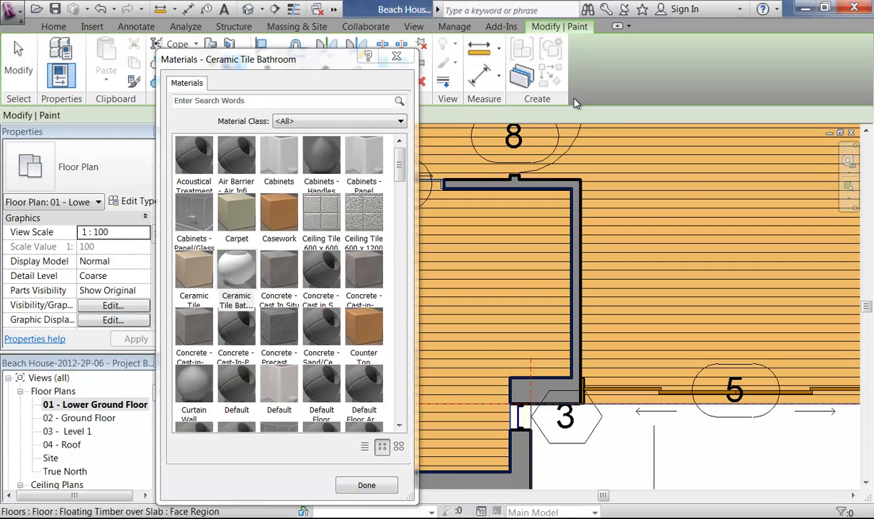
left_click_drag(303, 65, 216, 45)
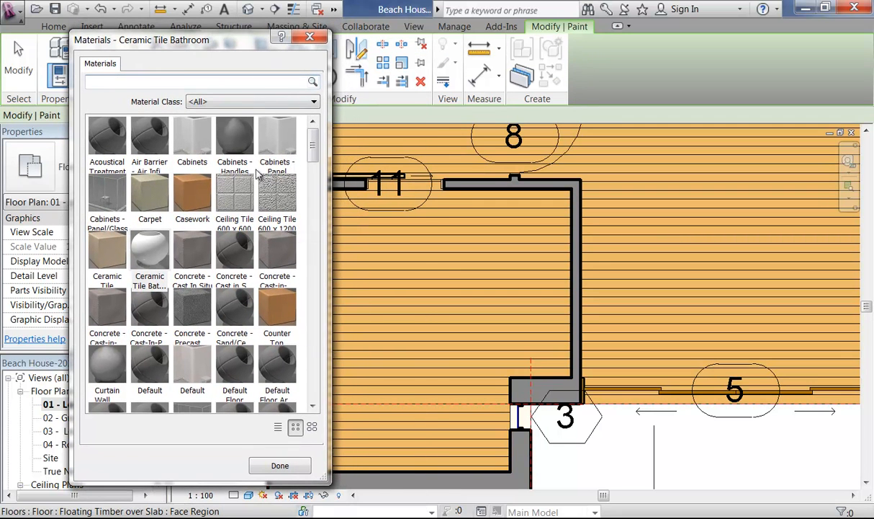
mouse_move(313, 150)
left_mouse_down()
mouse_move(313, 166)
mouse_move(319, 142)
left_mouse_up()
left_click(147, 253)
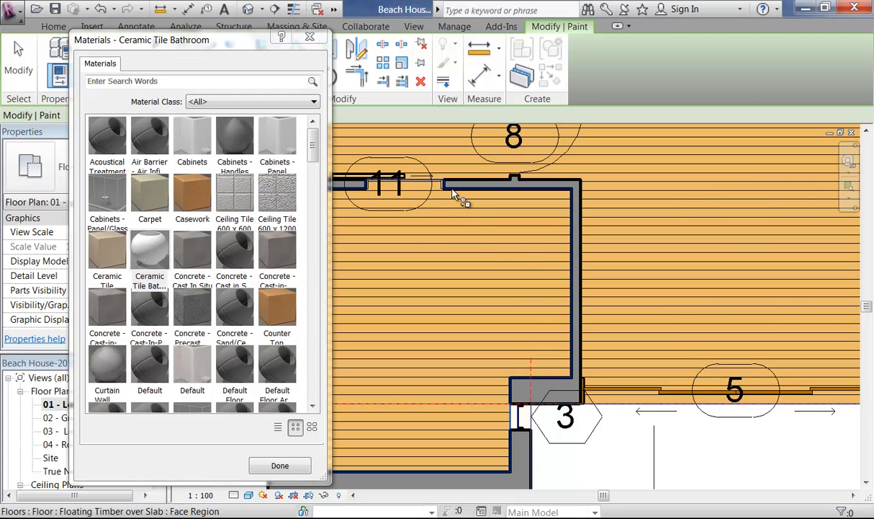
middle_click_drag(461, 195, 585, 188)
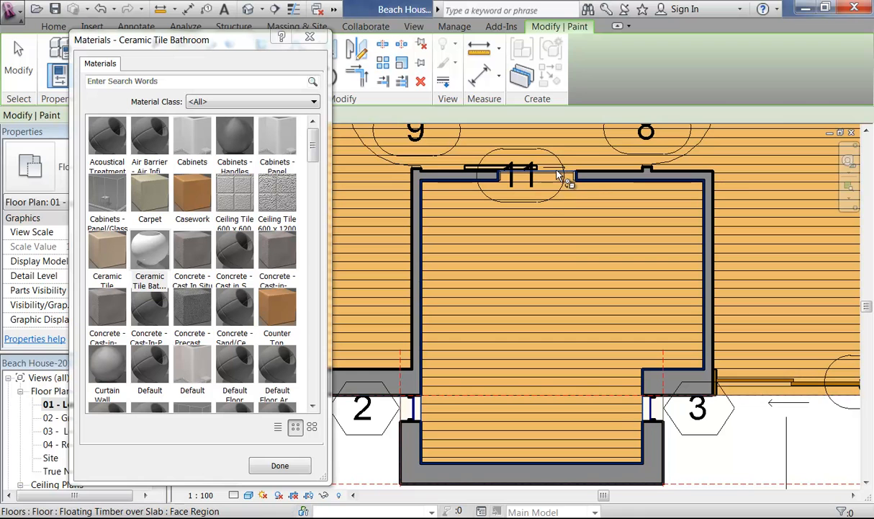
left_click(560, 177)
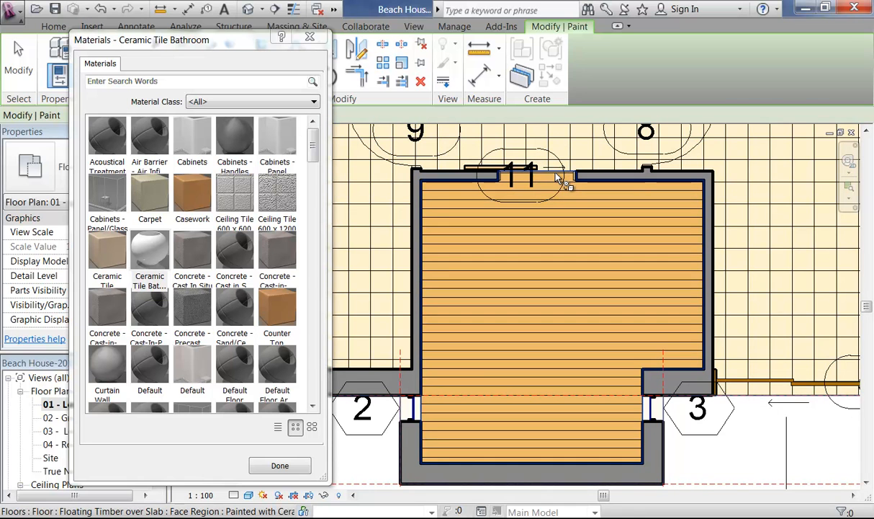
key("Escape")
key("ctrl+z")
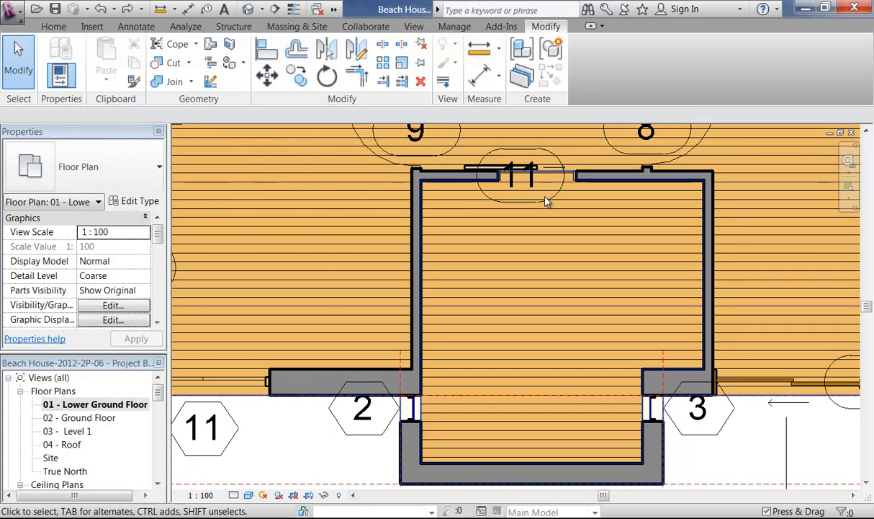
Step: Paint the split bathroom floor region behind door 11 with Ceramic Tile Bathroom and finish painting
left_click(229, 65)
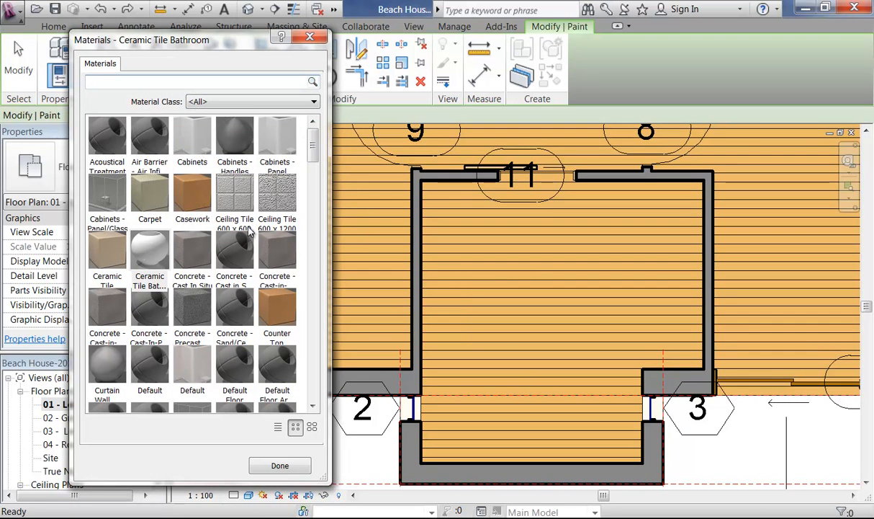
left_click(151, 252)
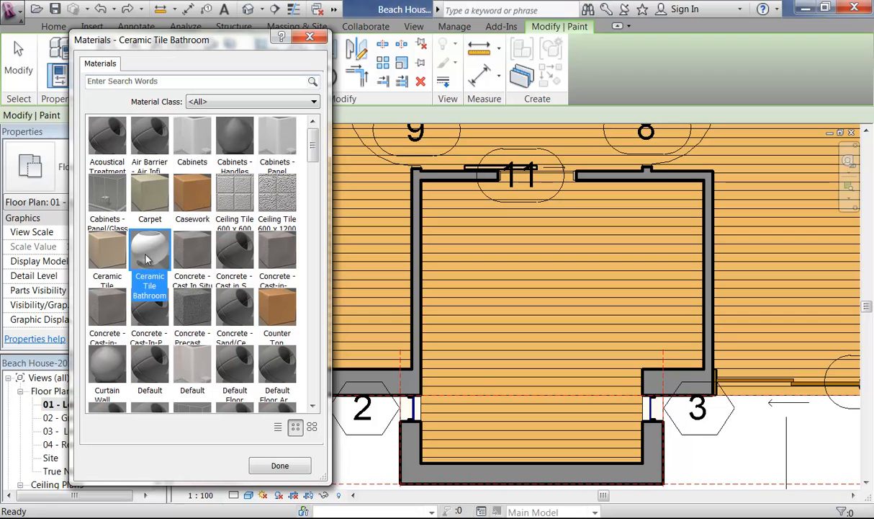
left_click(546, 224)
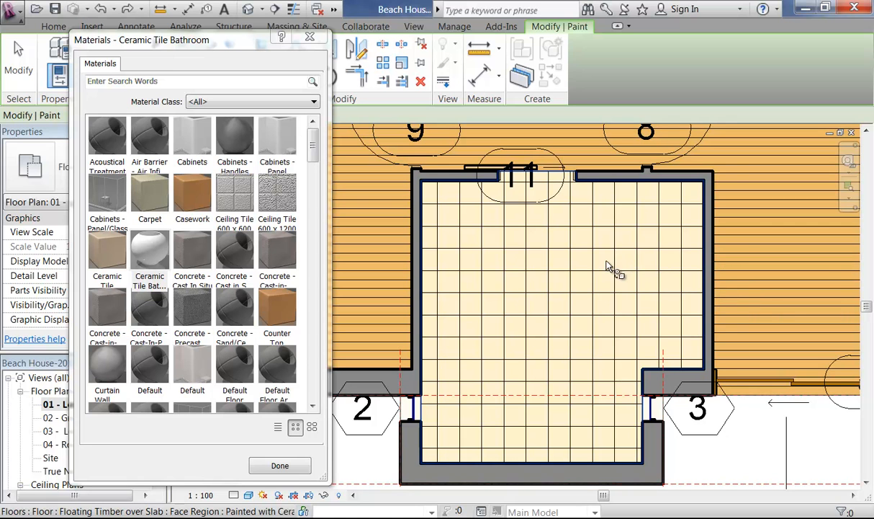
left_click(280, 467)
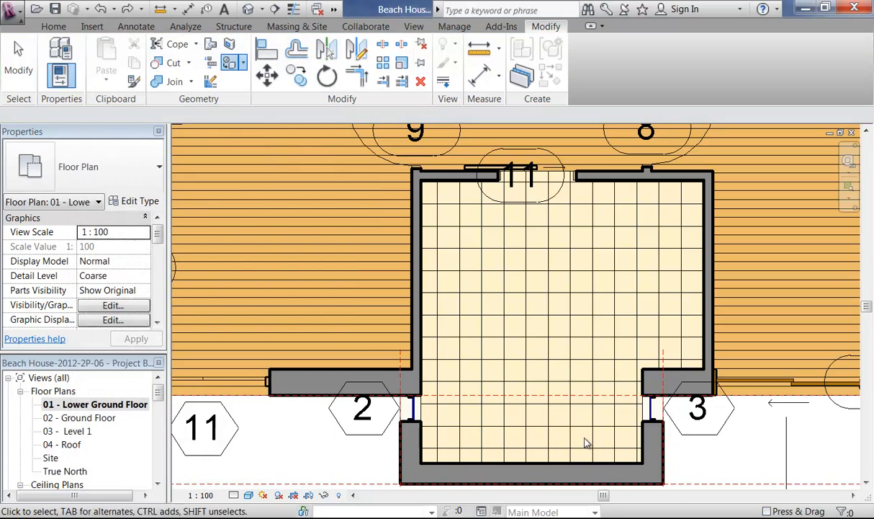
Step: Start a split face on the floor and pick the four inner wall faces of the room behind door 10 as boundary lines
mouse_move(549, 113)
middle_mouse_down()
mouse_move(503, 311)
mouse_move(507, 472)
middle_mouse_up()
scroll(503, 312, "down", 3)
scroll(520, 214, "up", 2)
scroll(514, 264, "up", 3)
middle_click_drag(461, 285, 355, 288)
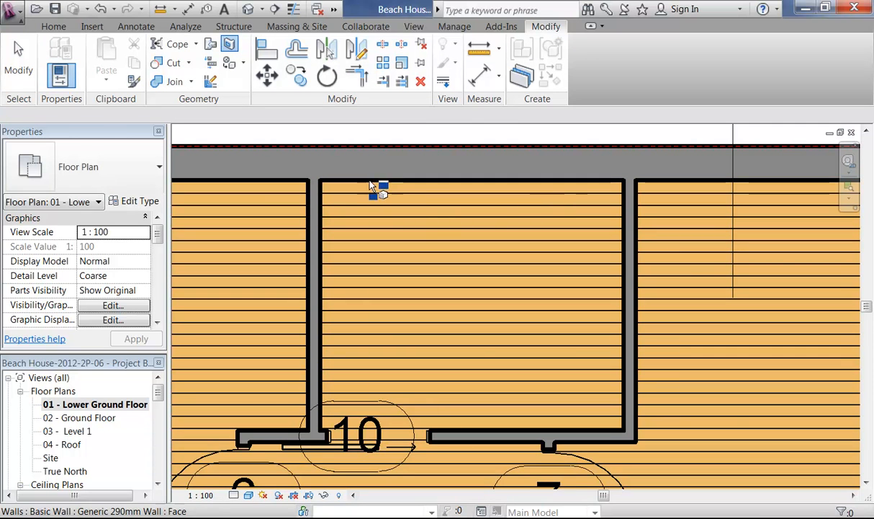
left_click(382, 152)
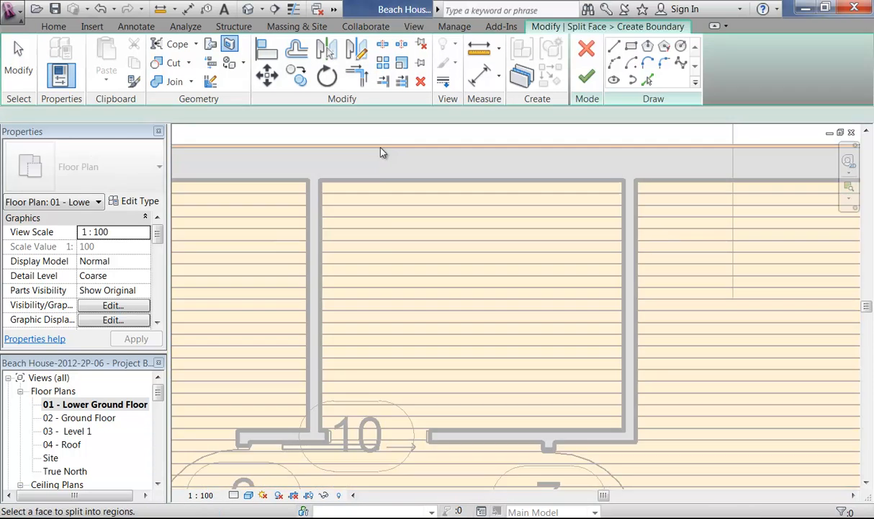
left_click(649, 81)
left_click(502, 184)
left_click(625, 224)
left_click(556, 437)
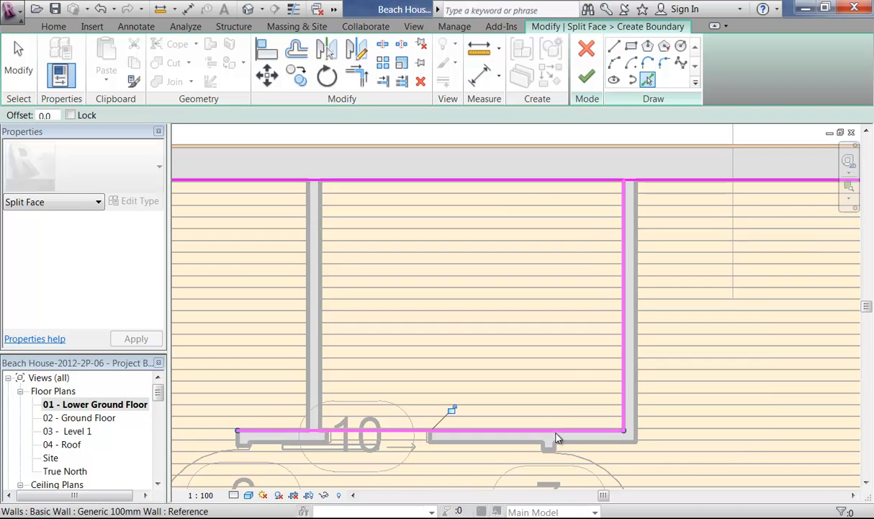
left_click(321, 331)
Step: Draw boundary lines around the door 10 opening, about 890 mm wide and 100 mm deep through the wall thickness
scroll(341, 328, "up", 5)
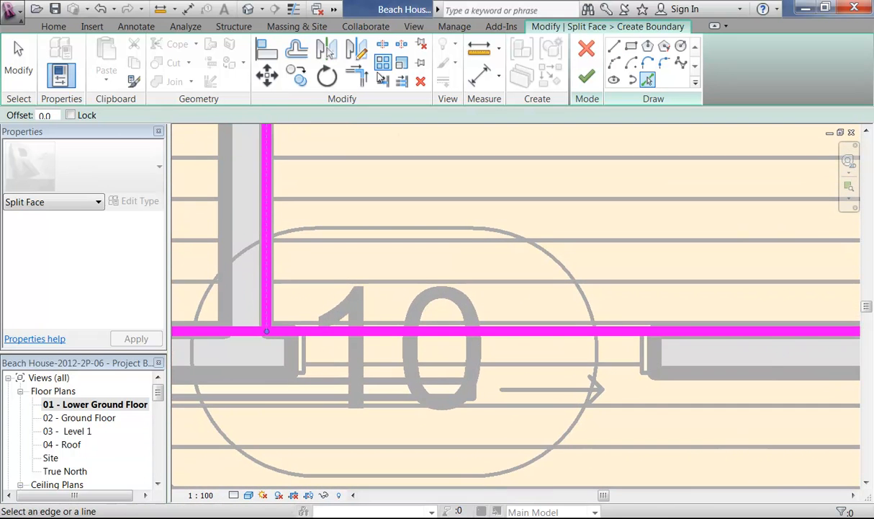
left_click(614, 48)
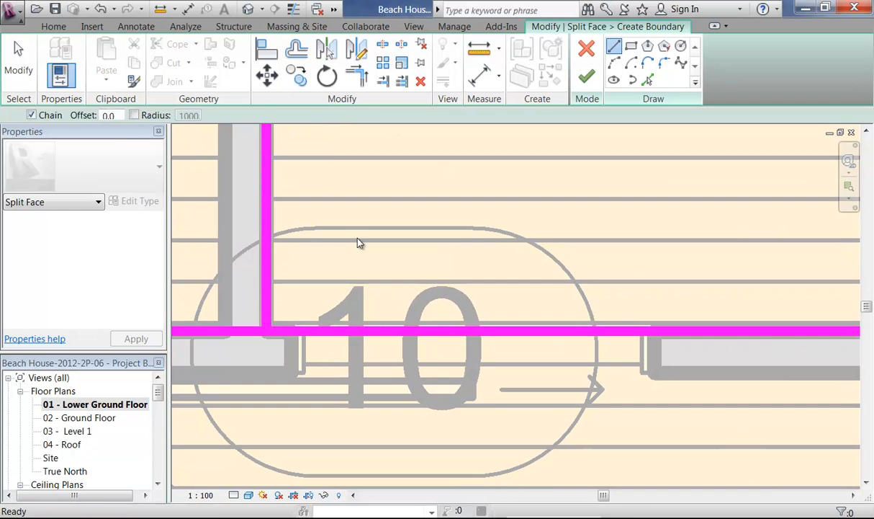
left_click(291, 334)
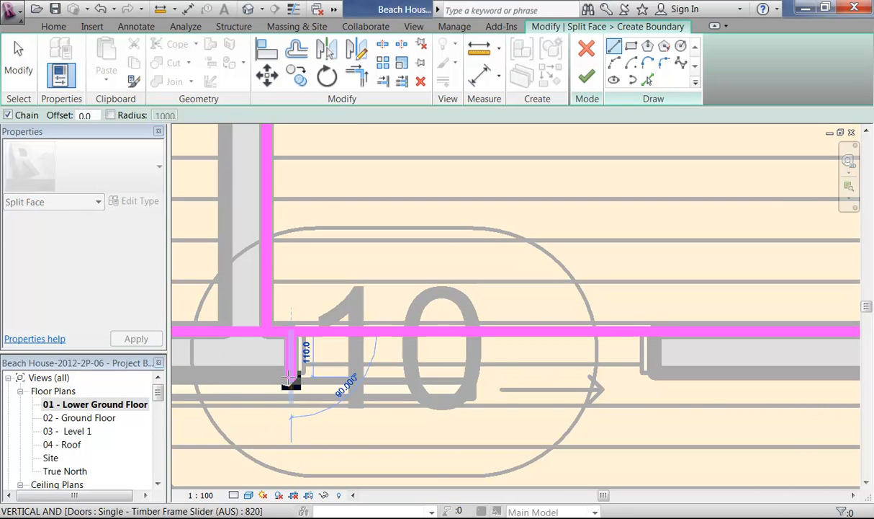
left_click(290, 377)
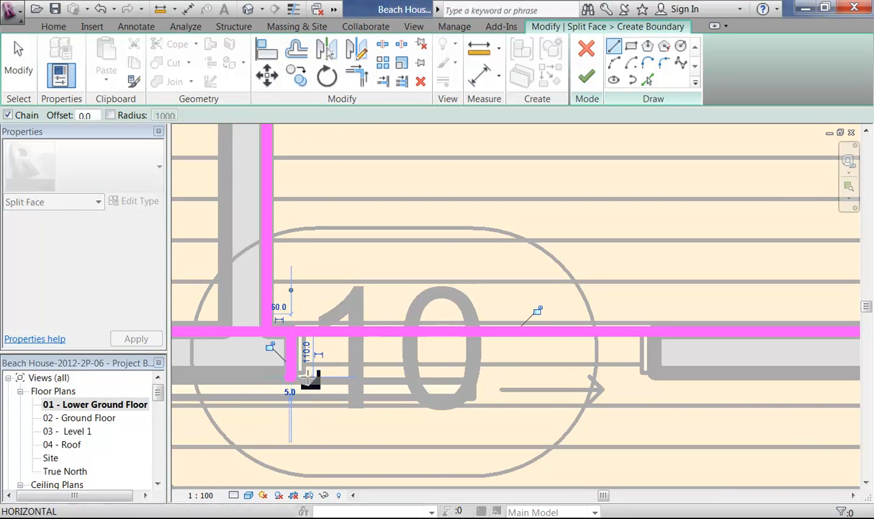
right_click(661, 376)
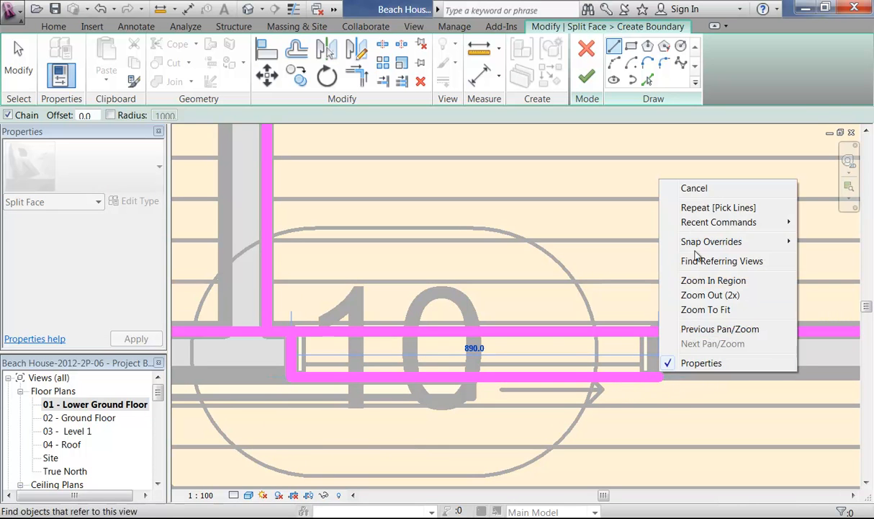
left_click(697, 188)
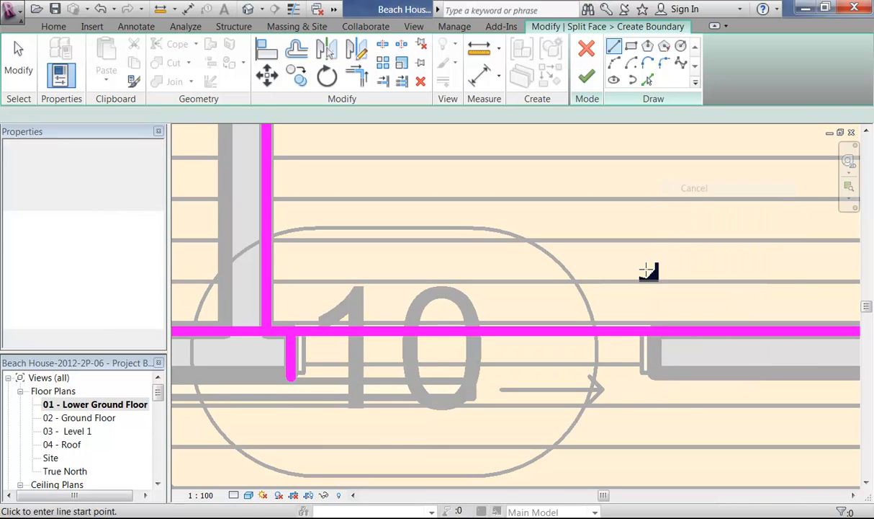
left_click(654, 334)
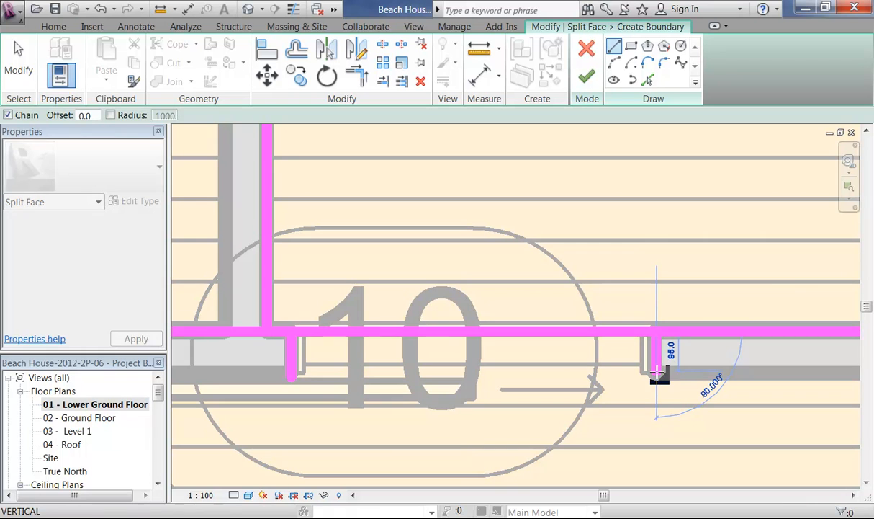
left_click(656, 374)
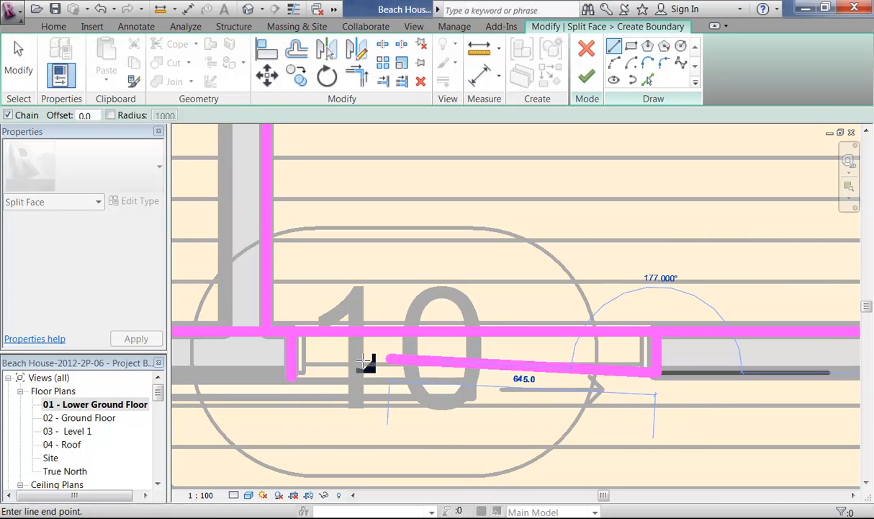
left_click(294, 375)
Step: Split the wall boundary line across the door 10 opening and trim it to both sides of the recess
left_click(383, 51)
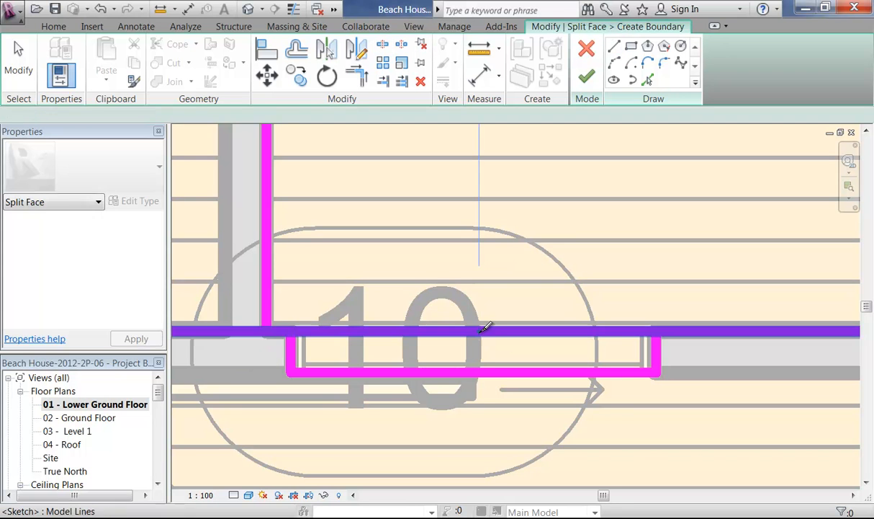
left_click(481, 332)
left_click(355, 74)
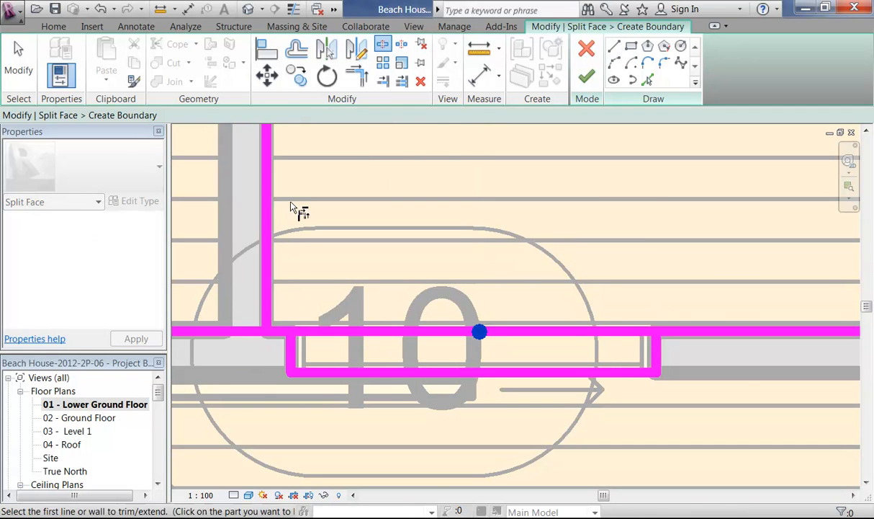
left_click(286, 333)
left_click(296, 372)
left_click(684, 333)
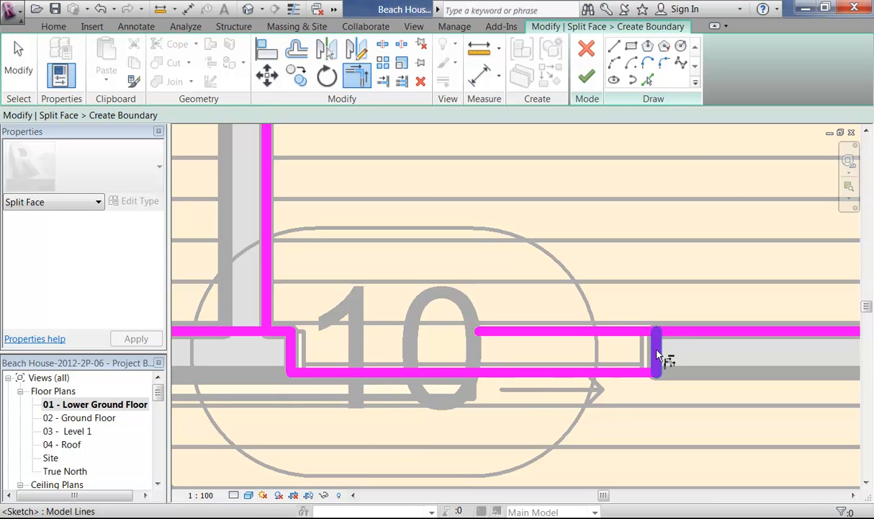
left_click(655, 352)
Step: Trim the remaining corners of the door 10 room's boundary into a closed loop and finish the split face
left_click(271, 316)
left_click(280, 332)
scroll(364, 277, "down", 2)
scroll(371, 273, "down", 2)
mouse_move(413, 274)
middle_mouse_down()
mouse_move(415, 413)
mouse_move(441, 513)
middle_mouse_up()
left_click(358, 289)
left_click(386, 244)
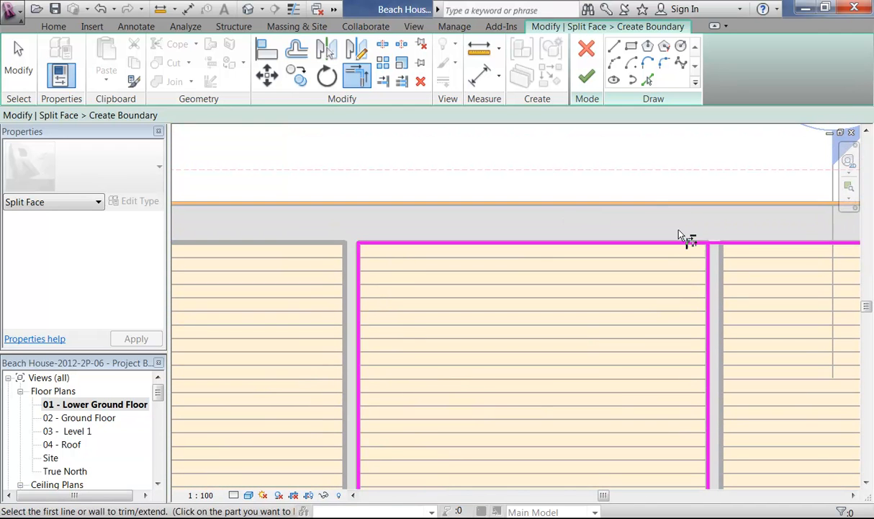
left_click(693, 245)
left_click(710, 278)
mouse_move(711, 278)
middle_mouse_down()
mouse_move(580, 234)
mouse_move(580, 256)
middle_mouse_up()
left_click(586, 75)
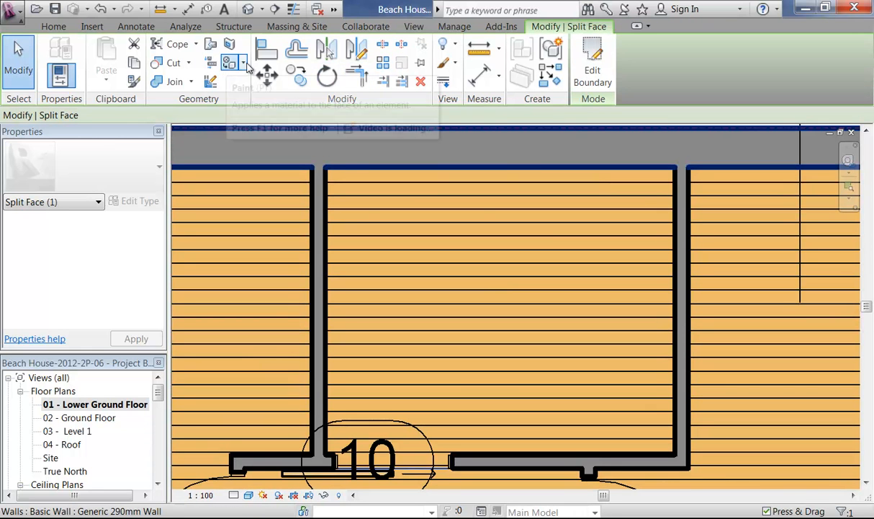
Step: Paint the split floor region behind door 10 with Ceramic Tile Bathroom and finish painting
left_click(245, 64)
left_click(256, 87)
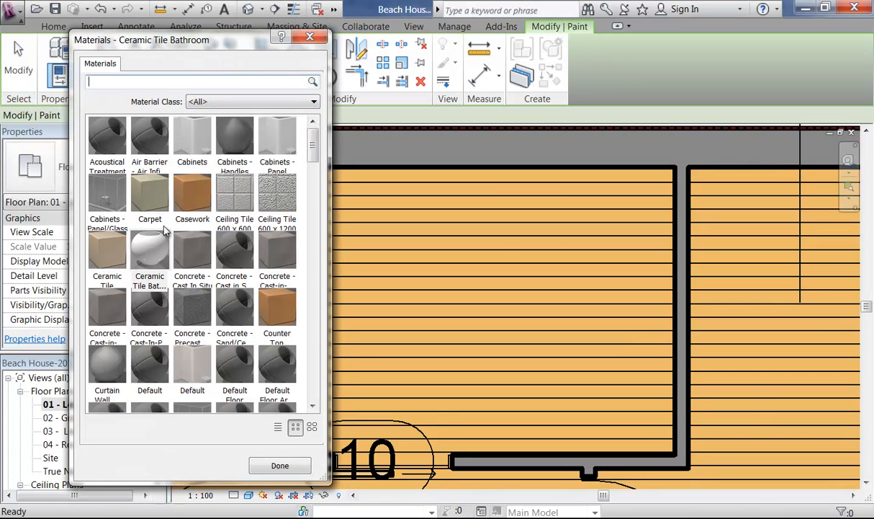
left_click(151, 267)
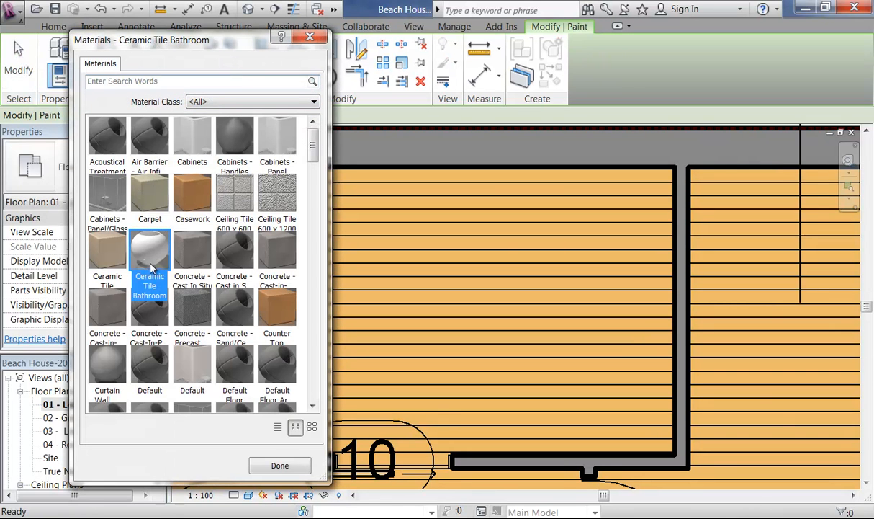
left_click(503, 197)
scroll(491, 288, "down", 2)
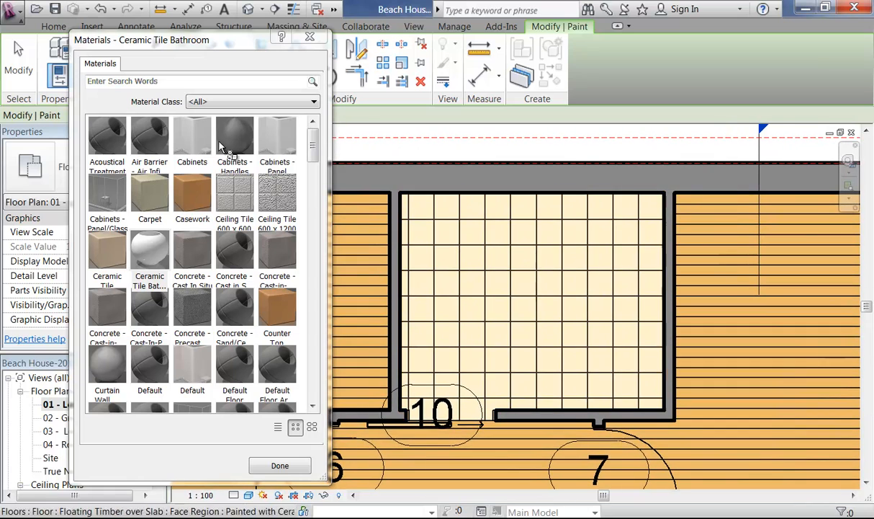
left_click(273, 464)
Step: Examine the tiled rooms at doors 10 and 11 and the timber floor of the corner room at door 18
middle_click_drag(626, 356, 585, 312)
scroll(466, 303, "down", 2)
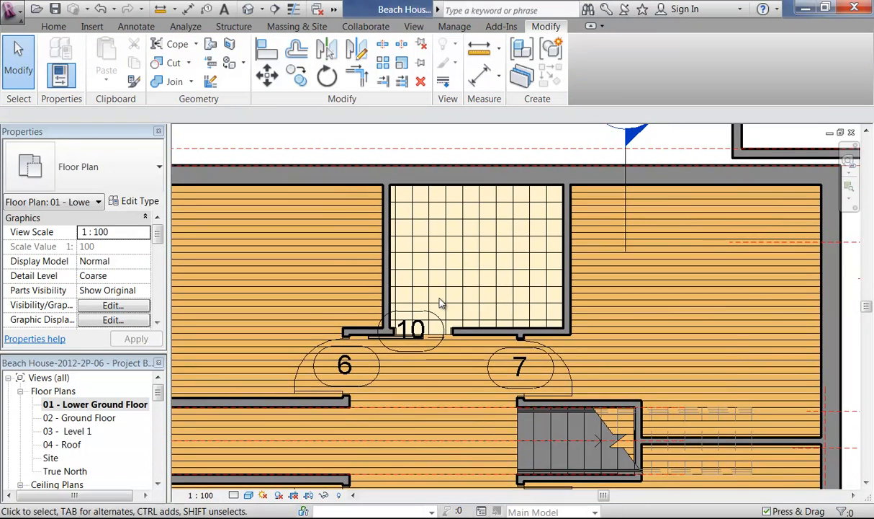
middle_click_drag(445, 250, 417, 220)
scroll(417, 220, "down", 2)
middle_click_drag(384, 340, 643, 177)
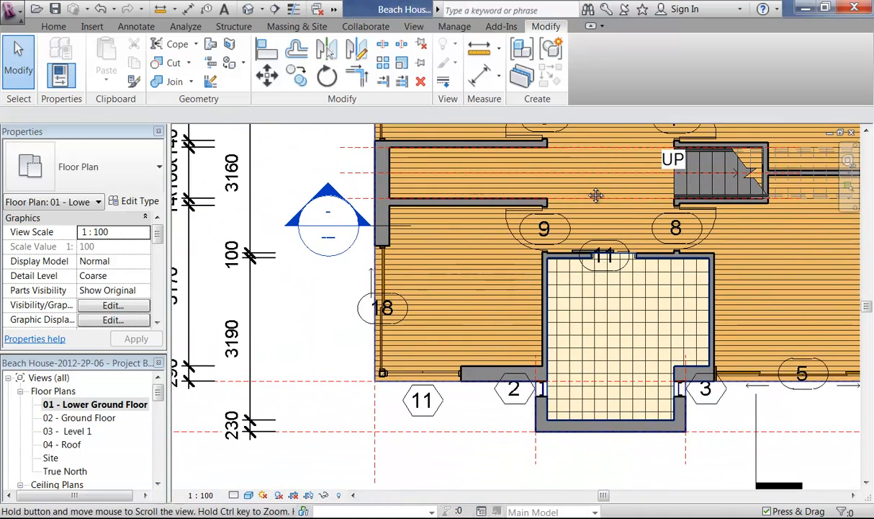
scroll(399, 341, "up", 2)
middle_click_drag(415, 341, 413, 367)
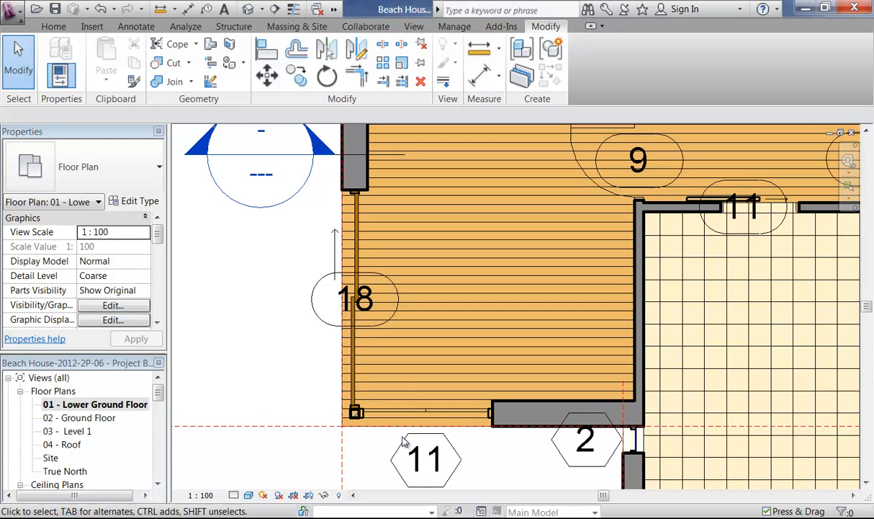
middle_click_drag(299, 334, 268, 343)
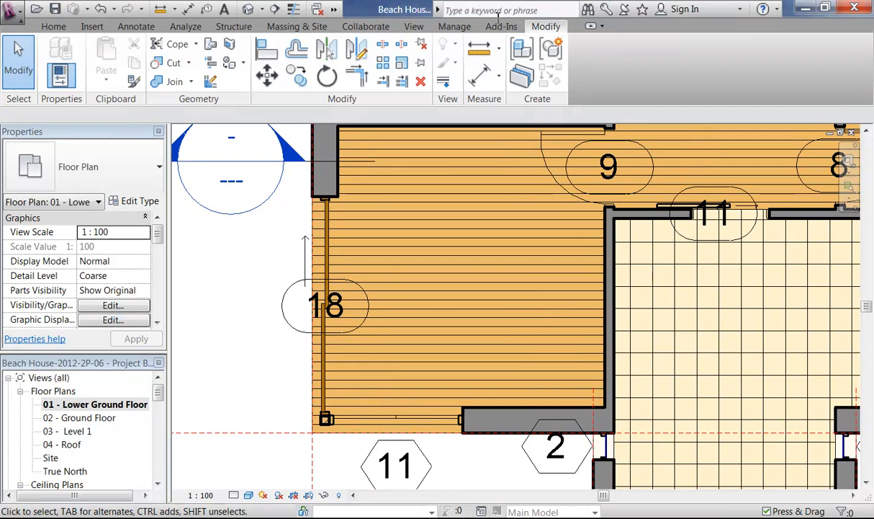
Step: Review the Finish material's graphics and appearance settings in the project materials and close them without changes
left_click(454, 27)
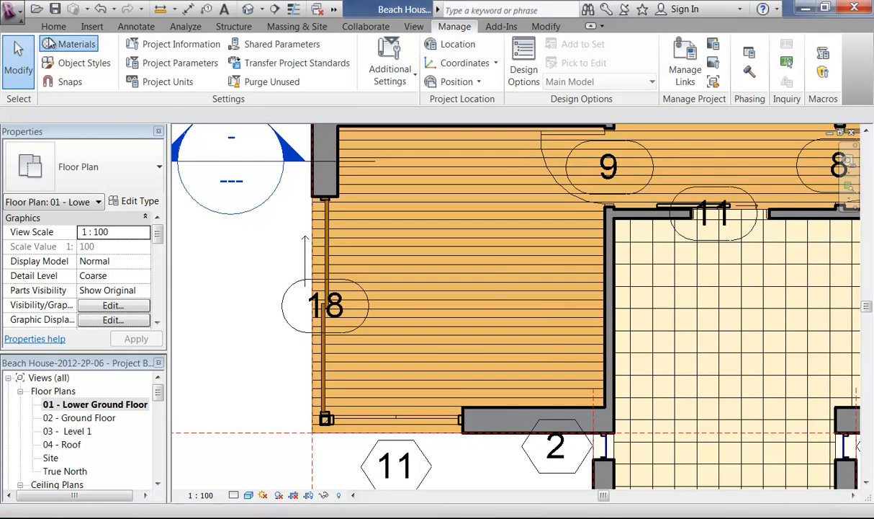
left_click(72, 44)
left_click_drag(395, 114, 401, 149)
left_click_drag(402, 160, 404, 170)
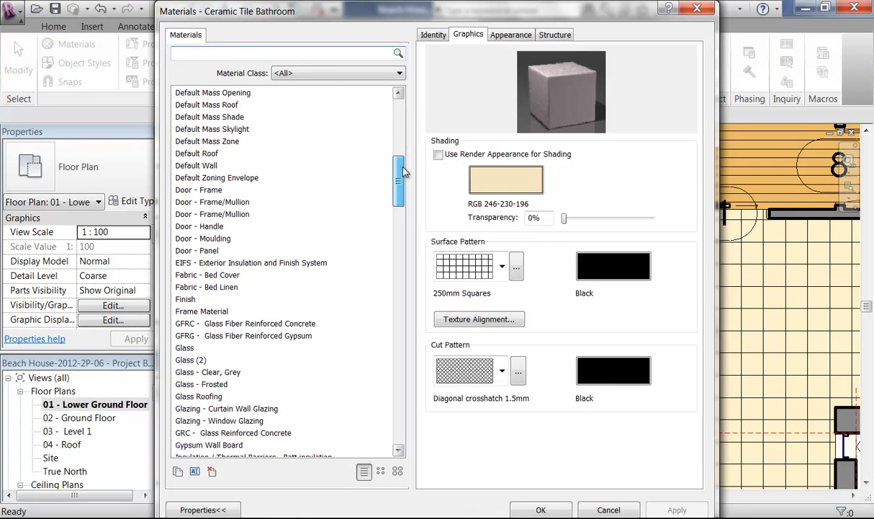
left_click(195, 299)
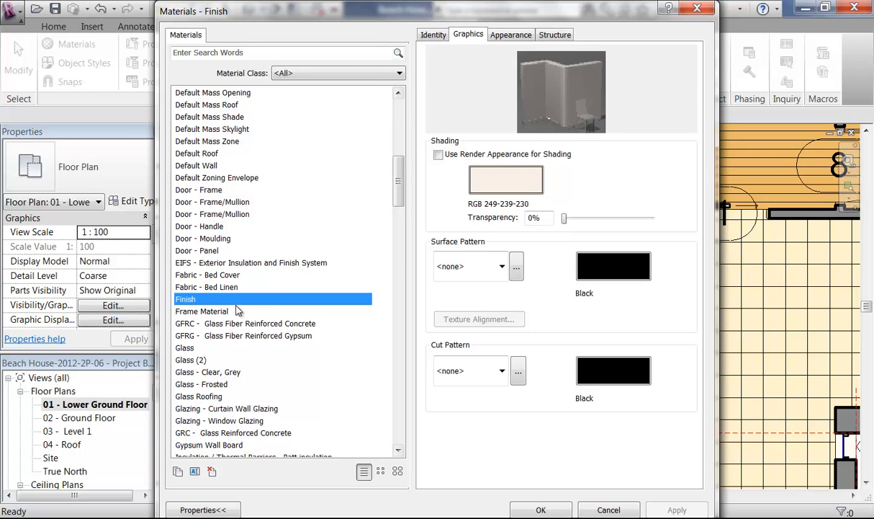
left_click(497, 34)
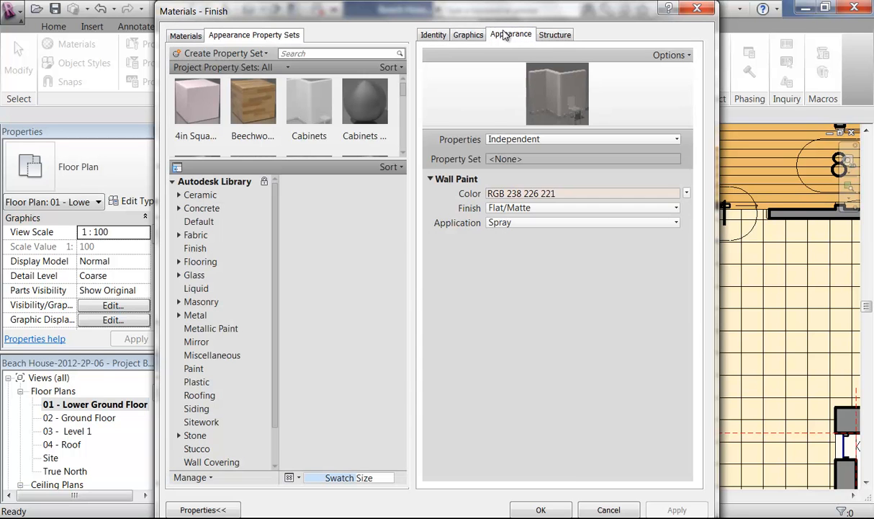
left_click(466, 34)
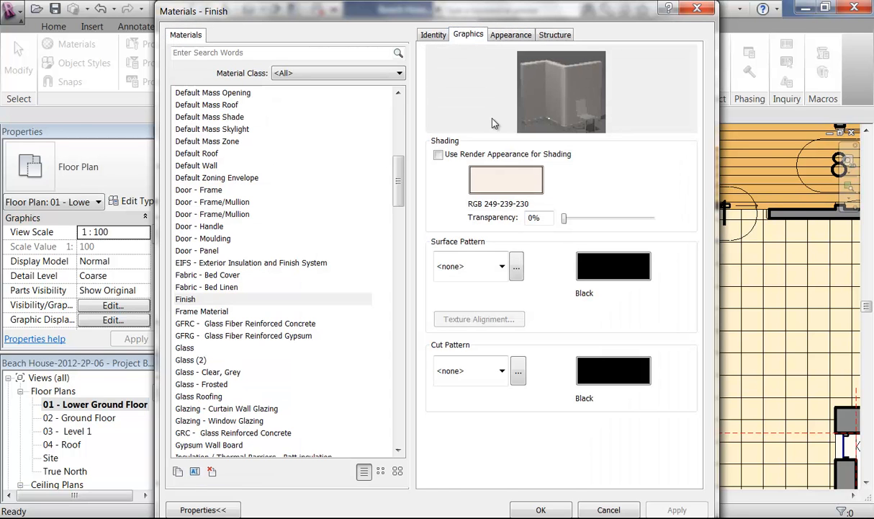
left_click(610, 509)
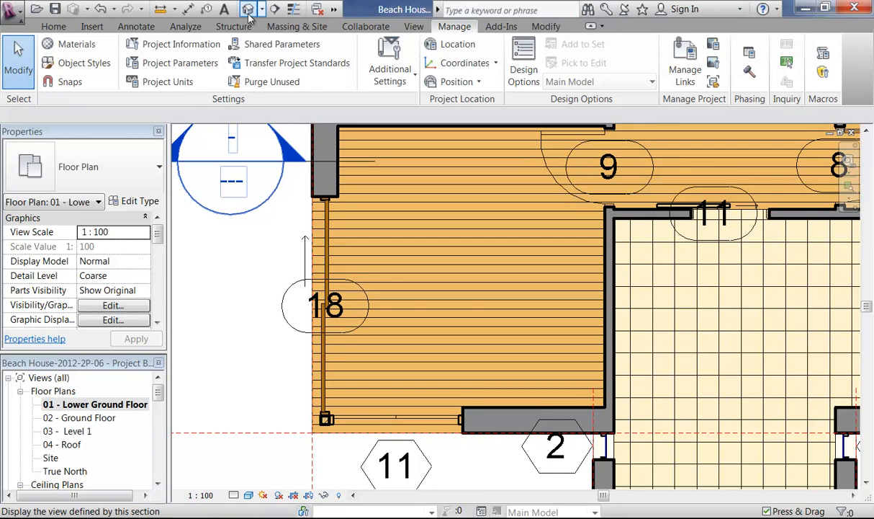
Step: Start a split face on the timber floor and pick boundary lines from the floor edges and wall faces around door 18 and window 11
left_click(546, 26)
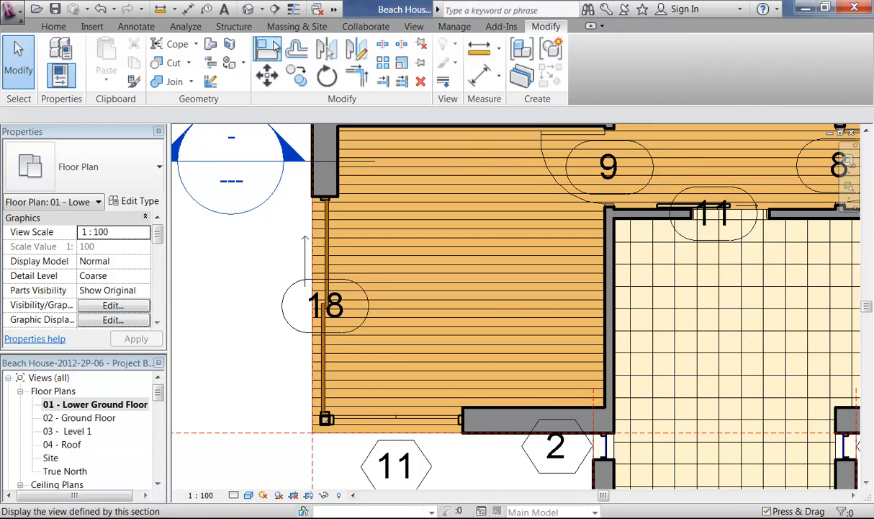
left_click(230, 46)
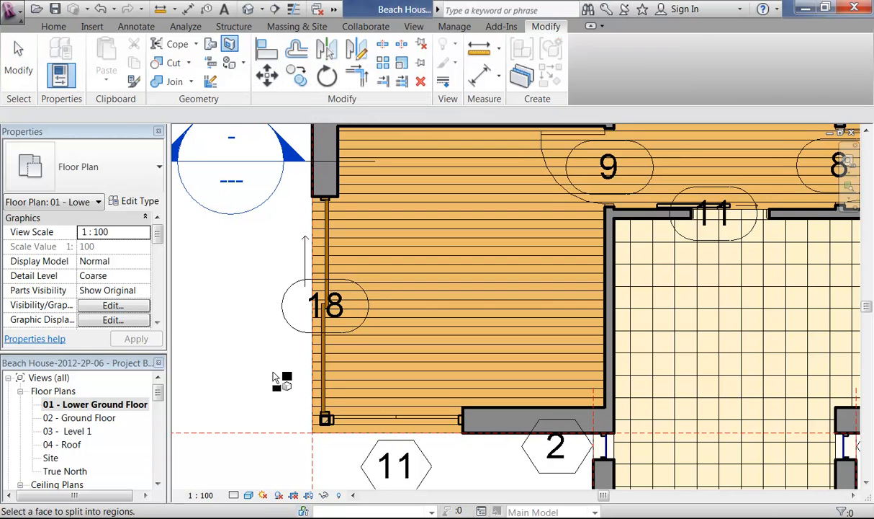
left_click(314, 391)
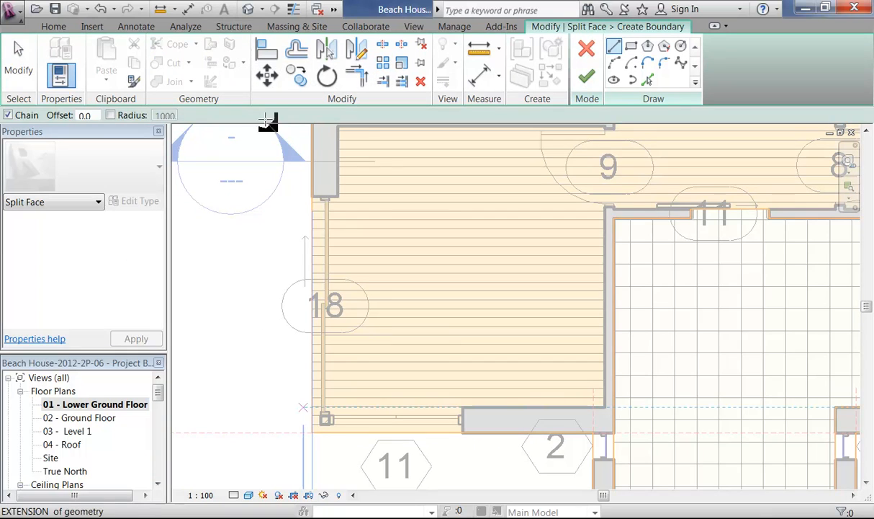
left_click(650, 83)
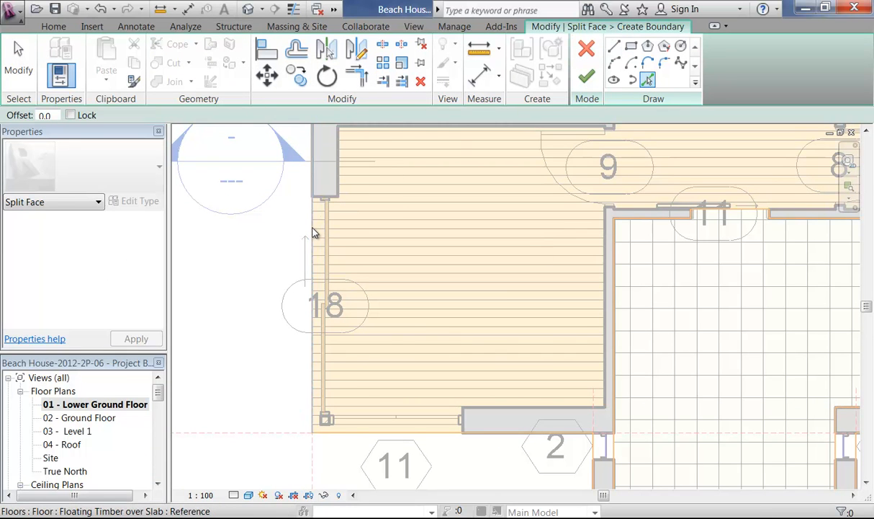
left_click(314, 229)
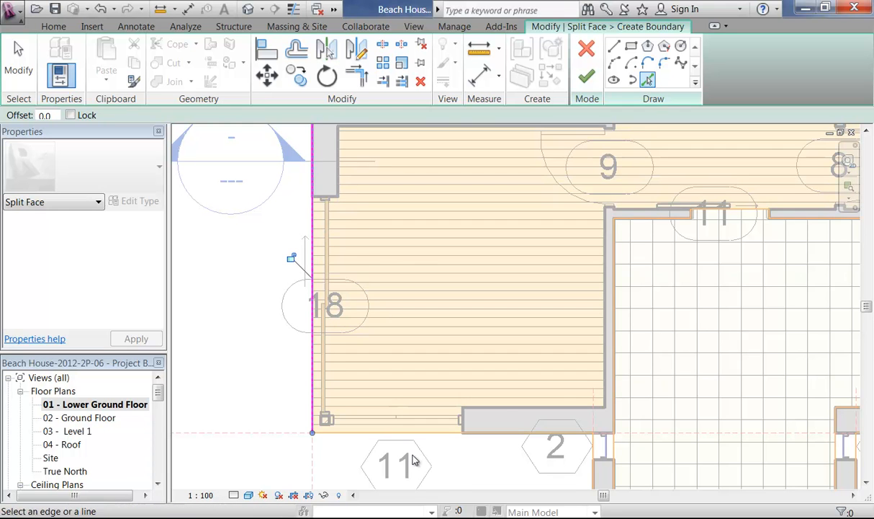
left_click(384, 433)
left_click(496, 408)
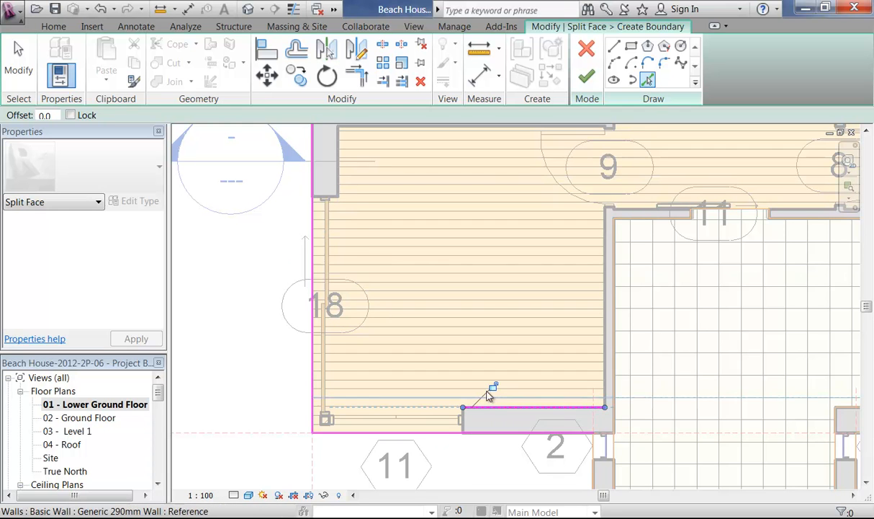
left_click(338, 175)
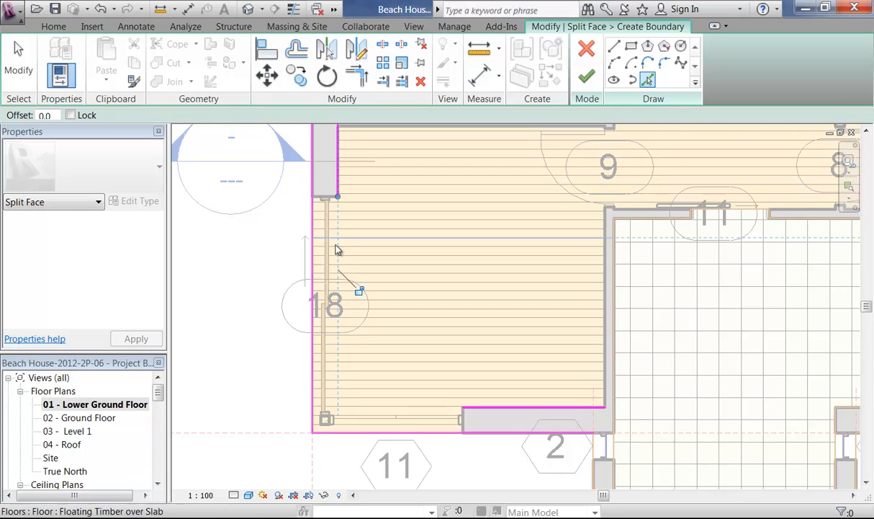
left_click(464, 425)
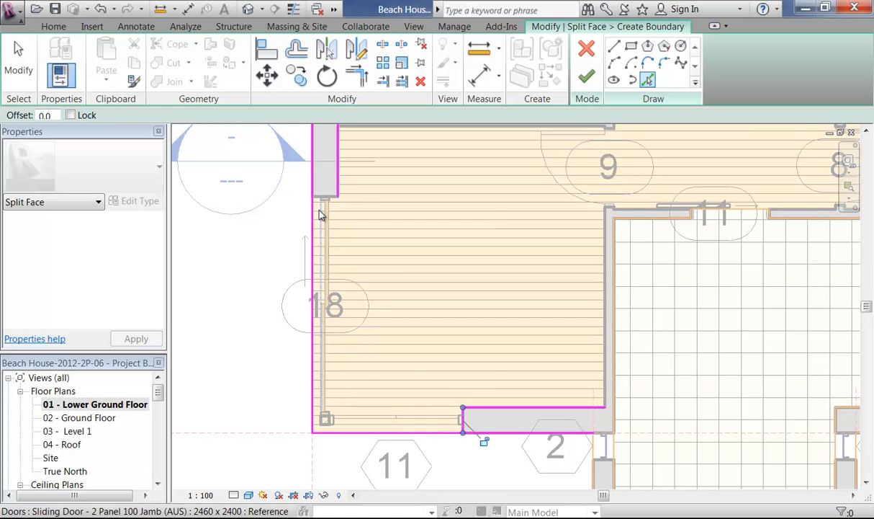
left_click(319, 197)
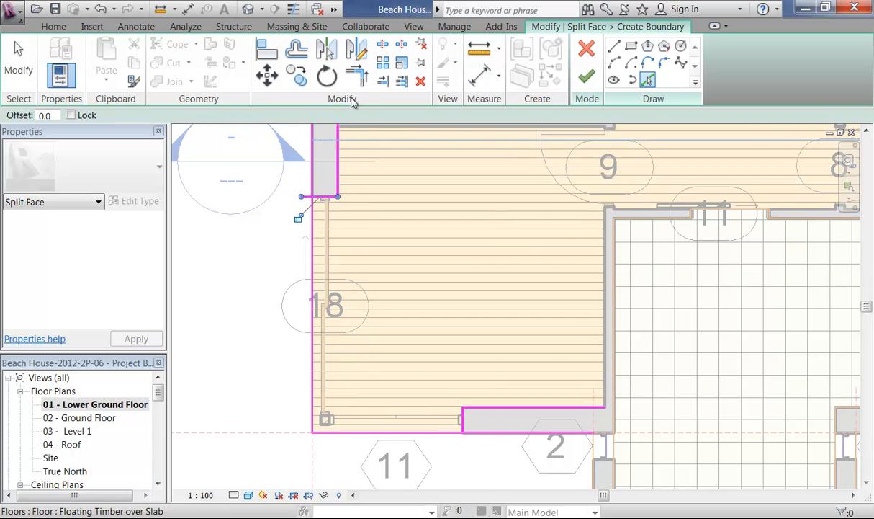
Step: Trim the picked lines into a closed L-shaped loop under door 18 and window 11, and try to finish the split face
left_click(364, 75)
left_click(337, 189)
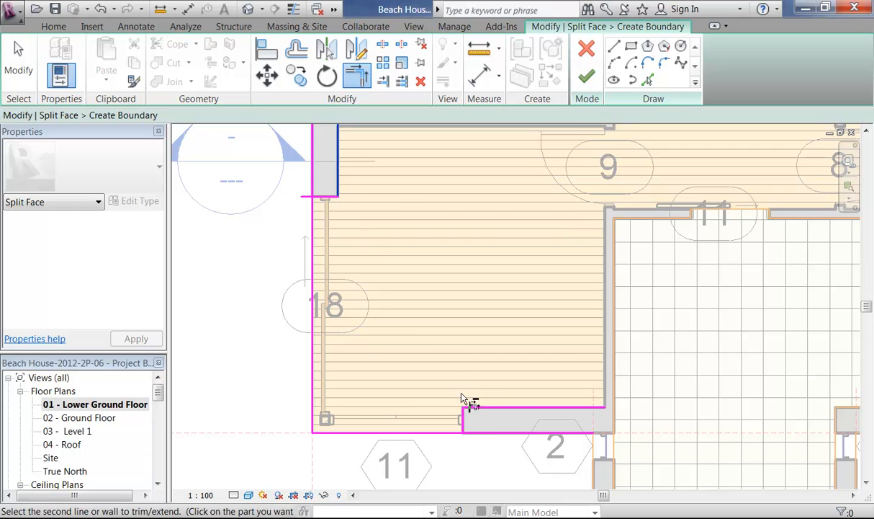
left_click(461, 416)
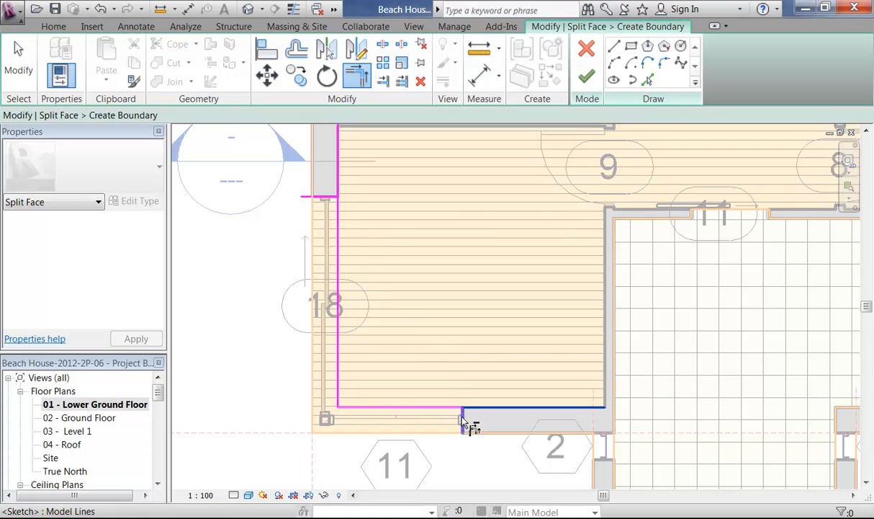
left_click(463, 424)
left_click(453, 432)
left_click(321, 196)
left_click(312, 216)
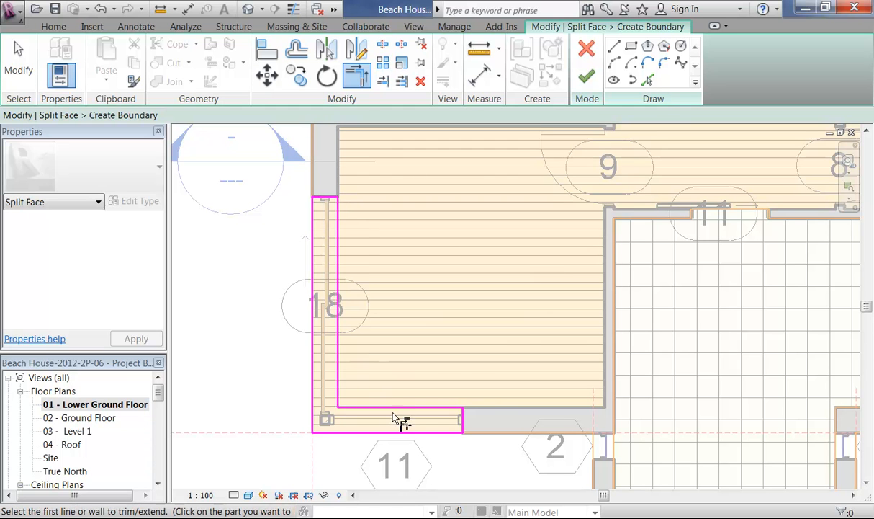
left_click(587, 76)
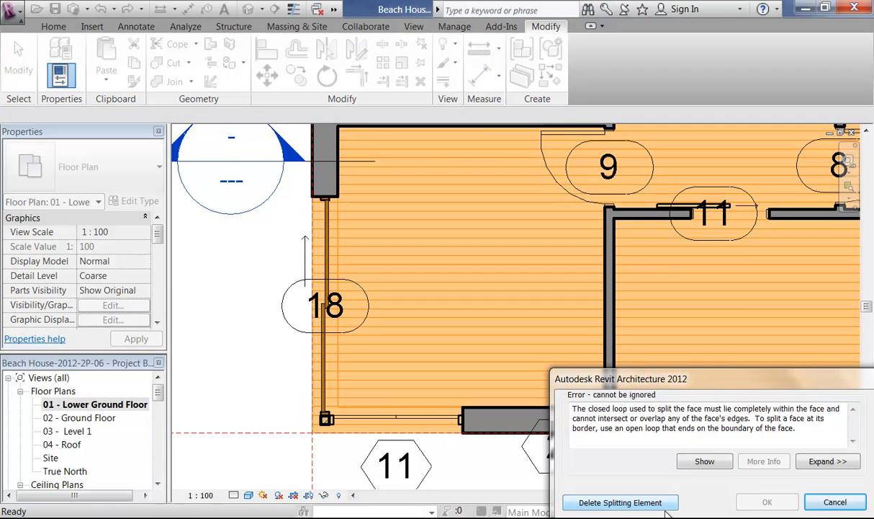
left_click(835, 502)
Step: Delete the two boundary lines that lie on the floor's outer edges beside door 18 and window 11
scroll(447, 400, "up", 4)
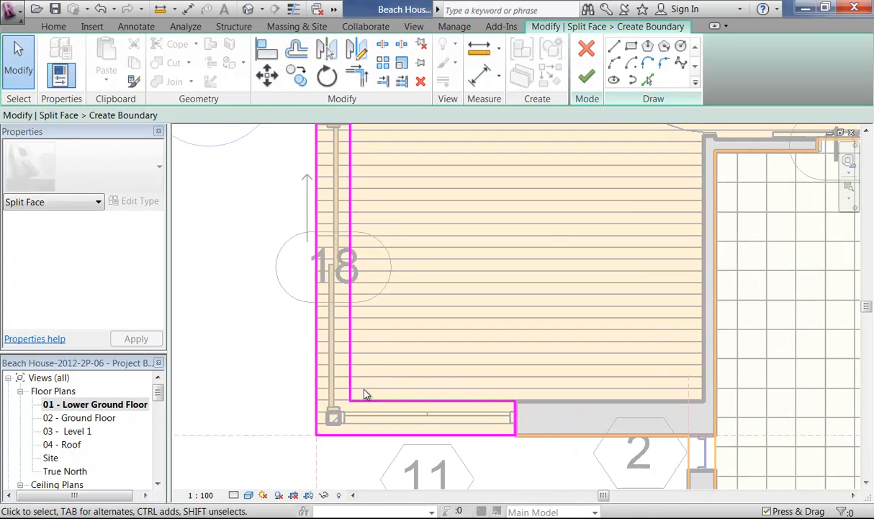
scroll(478, 436, "up", 4)
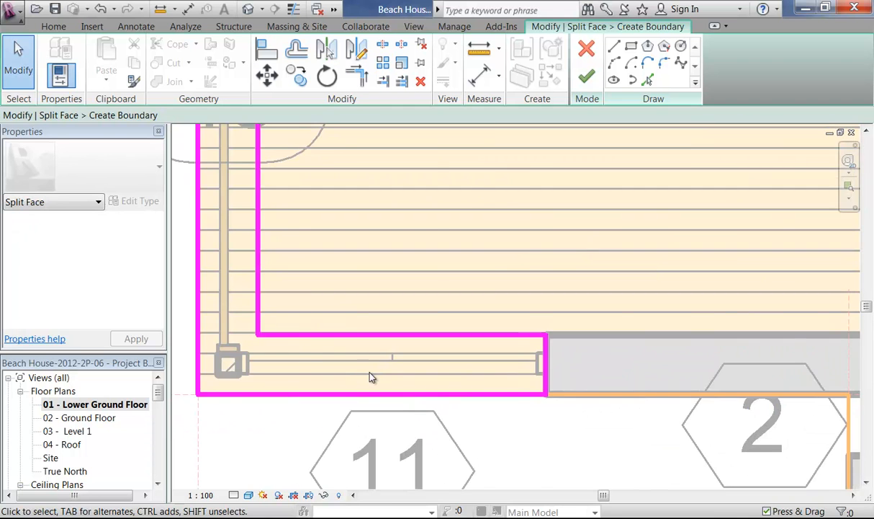
middle_click_drag(369, 377, 475, 414)
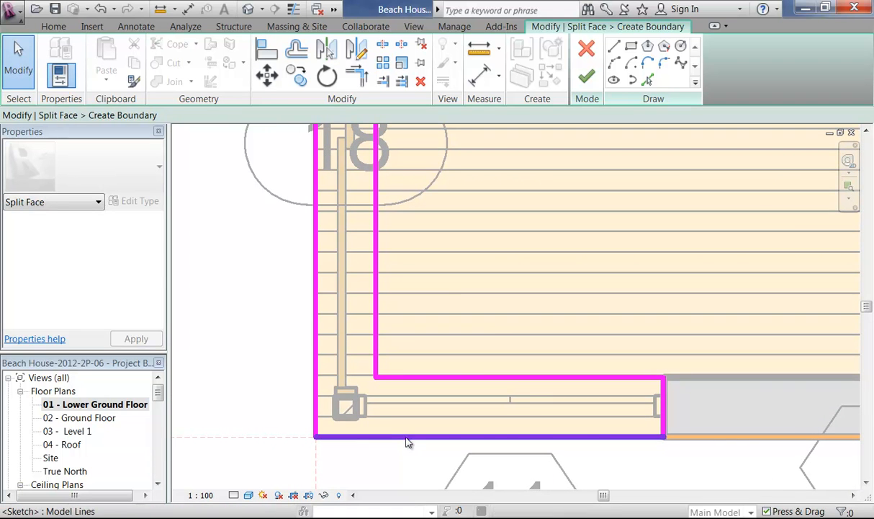
left_click(389, 437)
left_click(367, 445)
middle_click_drag(366, 445, 270, 308)
middle_click_drag(680, 377, 832, 432)
scroll(529, 422, "down", 2)
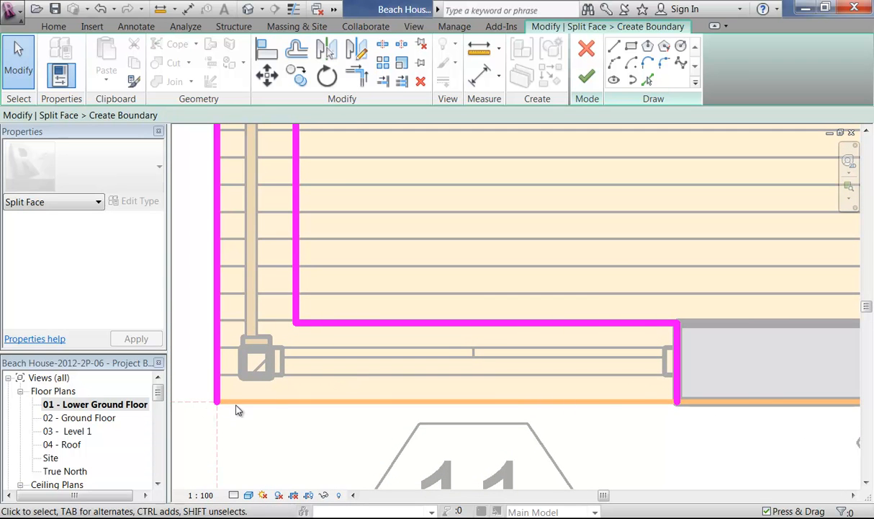
left_click(215, 360)
left_click(364, 386)
Step: Check the ends of the open boundary at the floor edge and finish the split face under door 18 and window 11
mouse_move(515, 404)
middle_mouse_down()
mouse_move(454, 302)
mouse_move(522, 268)
middle_mouse_up()
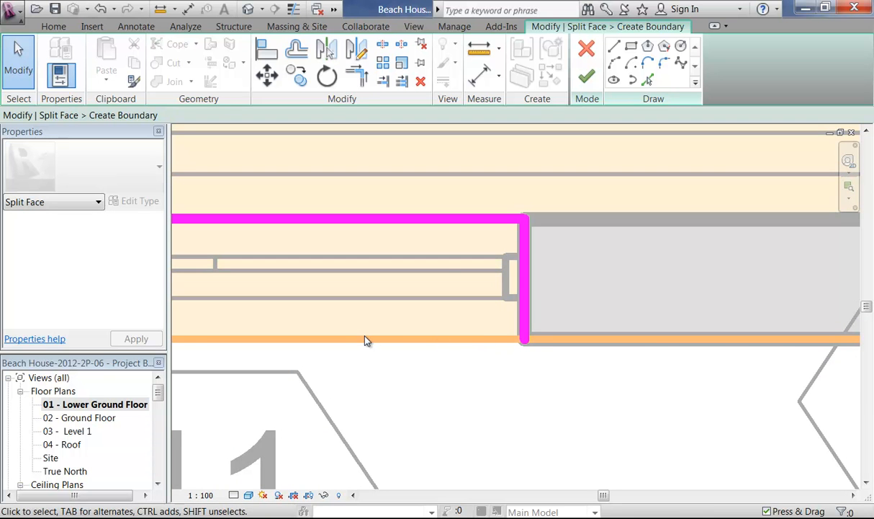
scroll(357, 326, "down", 4)
middle_click_drag(357, 326, 523, 430)
scroll(460, 294, "up", 1)
middle_click_drag(459, 237, 382, 239)
scroll(461, 294, "down", 1)
scroll(378, 237, "down", 1)
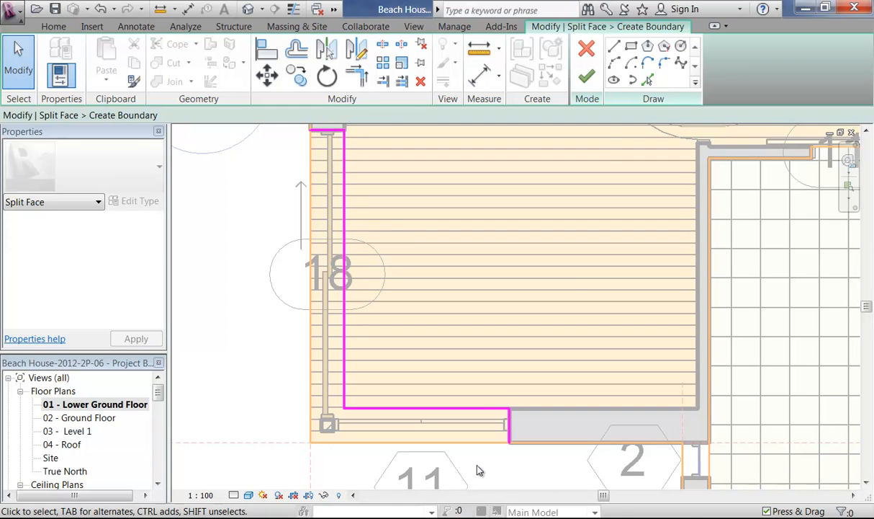
left_click(587, 77)
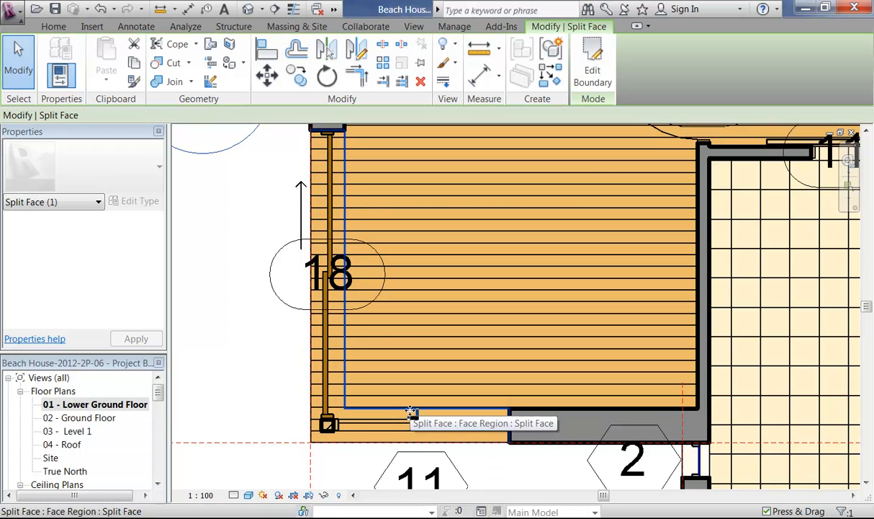
left_click(282, 347)
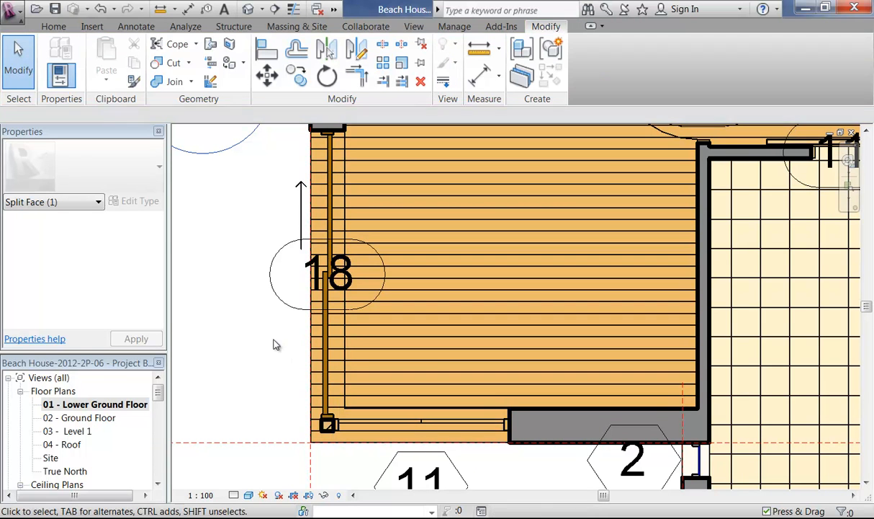
Step: Paint the L-shaped split region under door 18 and window 11 with the Finish material and end painting
left_click(234, 70)
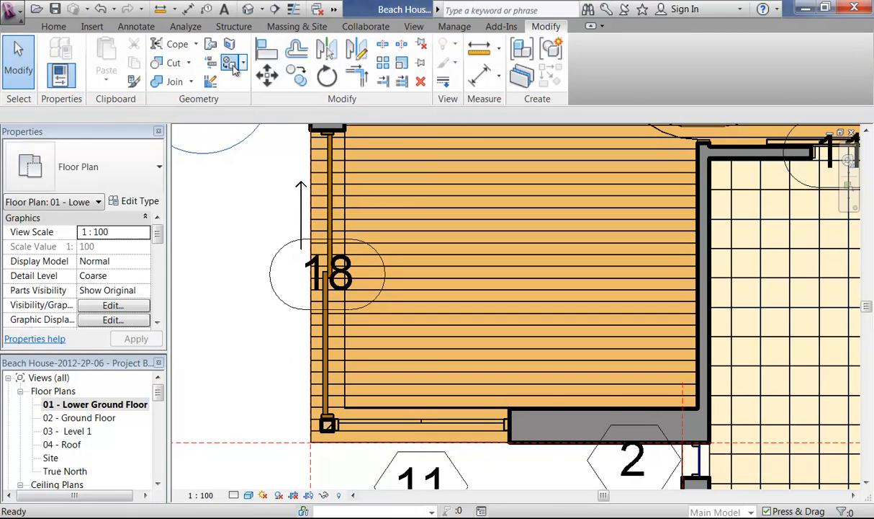
left_click_drag(313, 145, 325, 196)
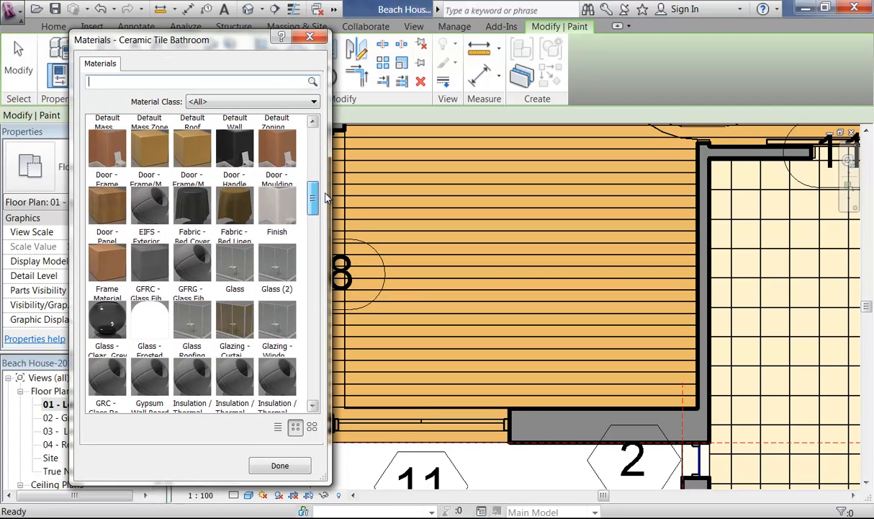
left_click(291, 201)
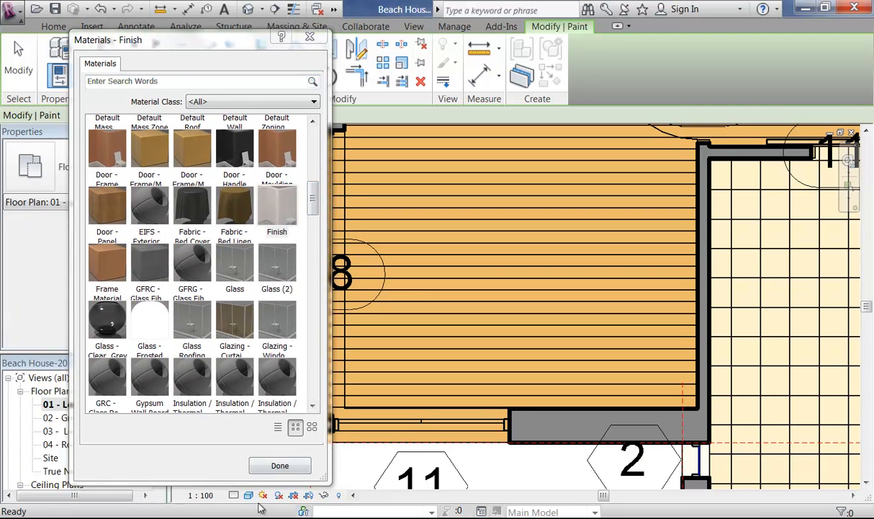
left_click(396, 435)
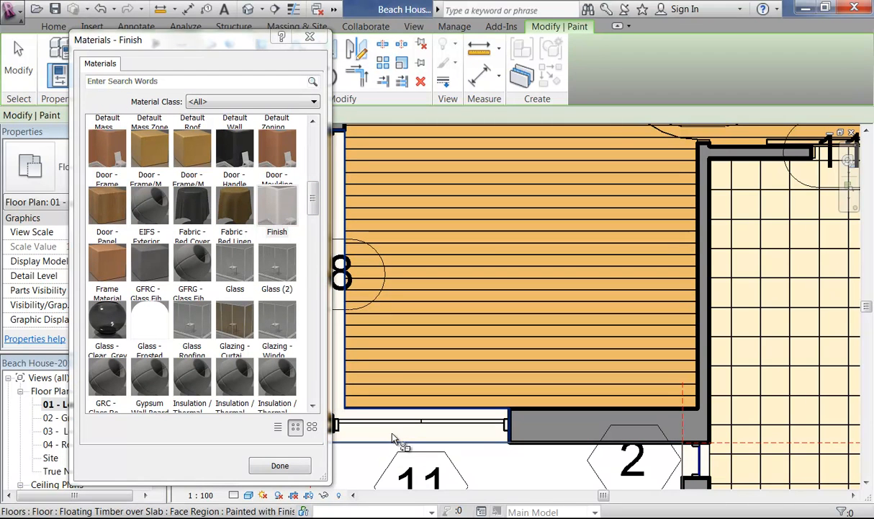
scroll(437, 376, "down", 1)
middle_click_drag(463, 383, 553, 397)
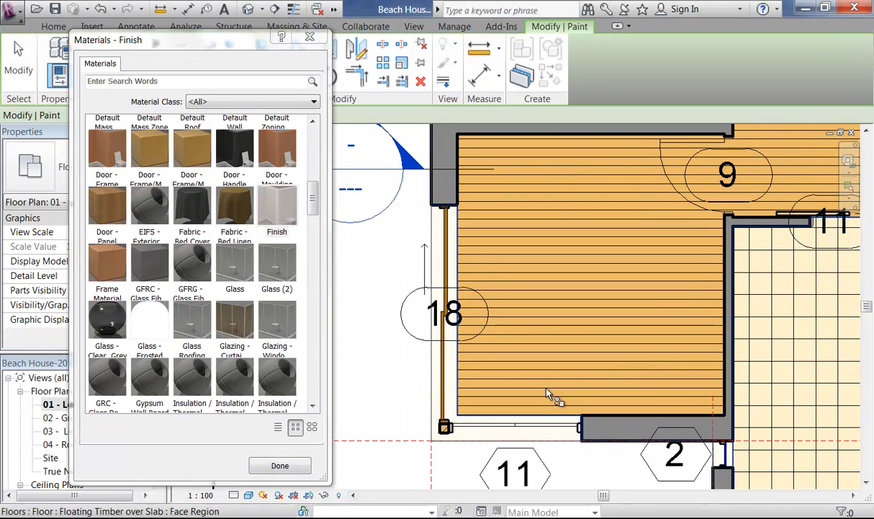
left_click(293, 462)
Step: Start a split face on the timber floor at door 4 and sketch an open three-sided boundary through the wall corners around the opening
middle_click_drag(386, 398, 280, 376)
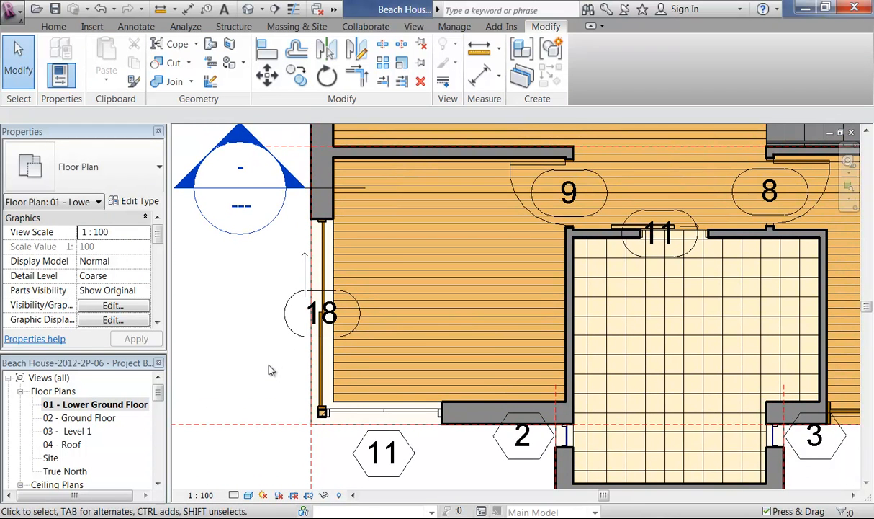
scroll(230, 351, "down", 6)
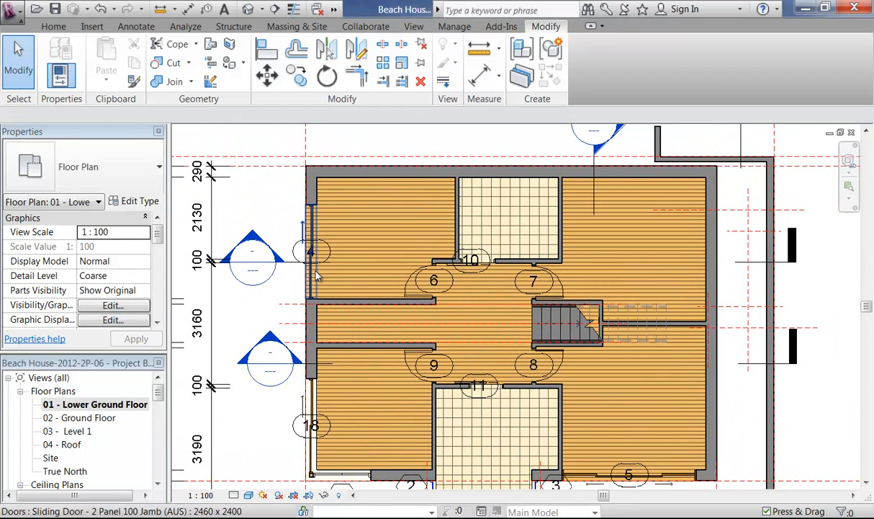
scroll(315, 276, "up", 2)
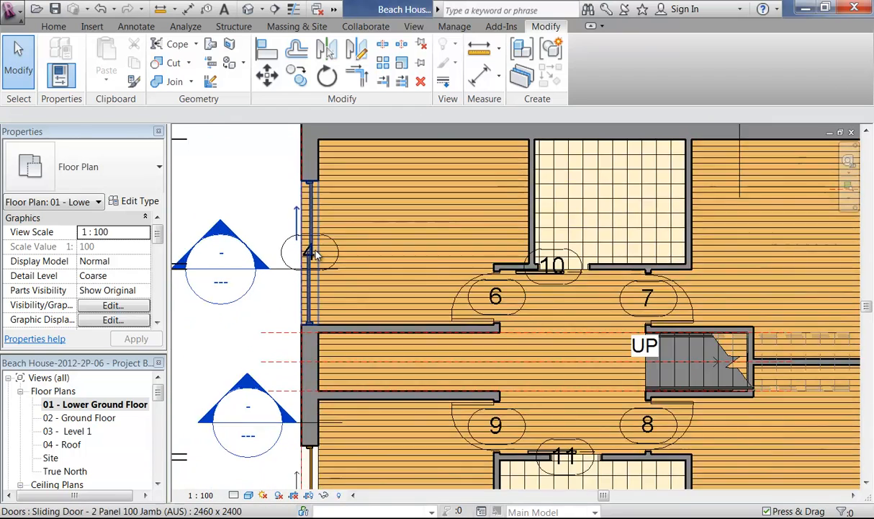
scroll(331, 248, "down", 2)
scroll(331, 245, "up", 3)
scroll(332, 227, "up", 2)
scroll(308, 253, "up", 2)
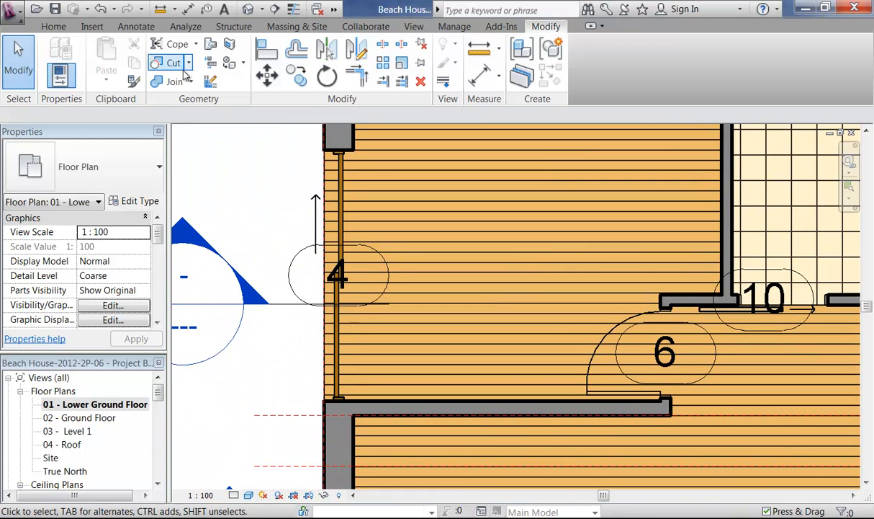
left_click(230, 43)
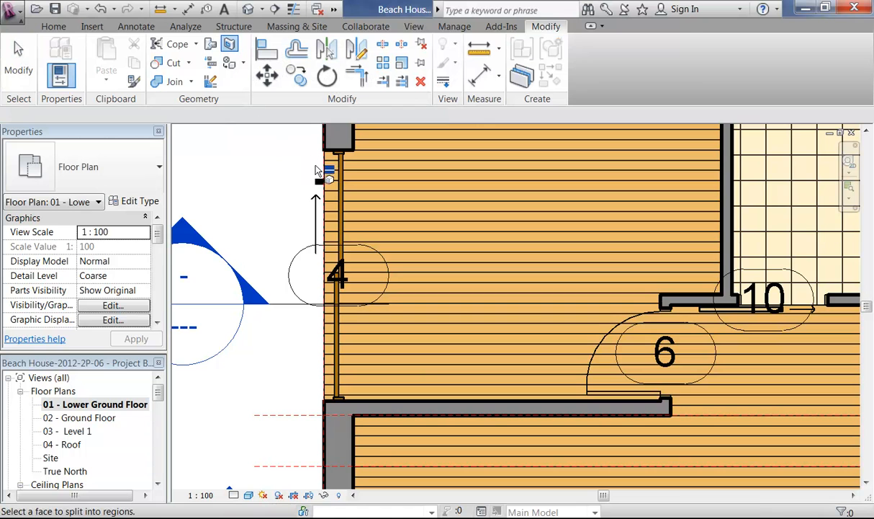
left_click(326, 179)
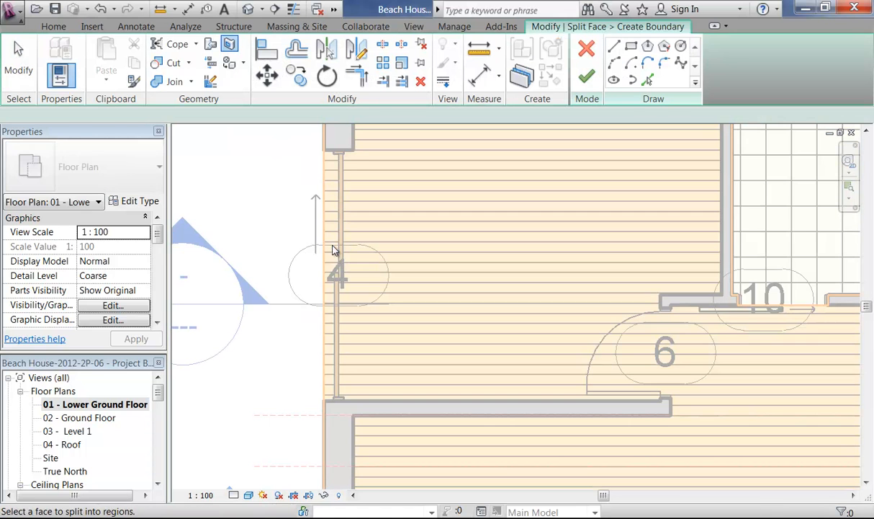
left_click(325, 150)
left_click(353, 150)
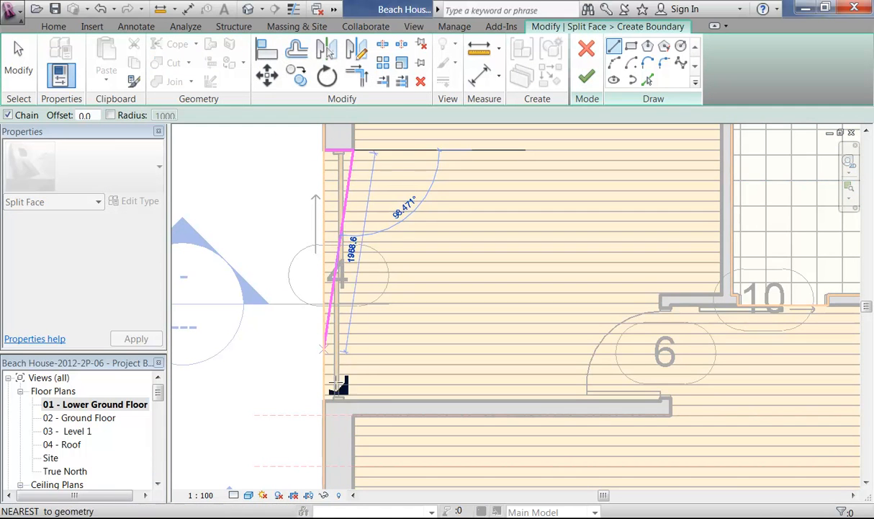
left_click(353, 400)
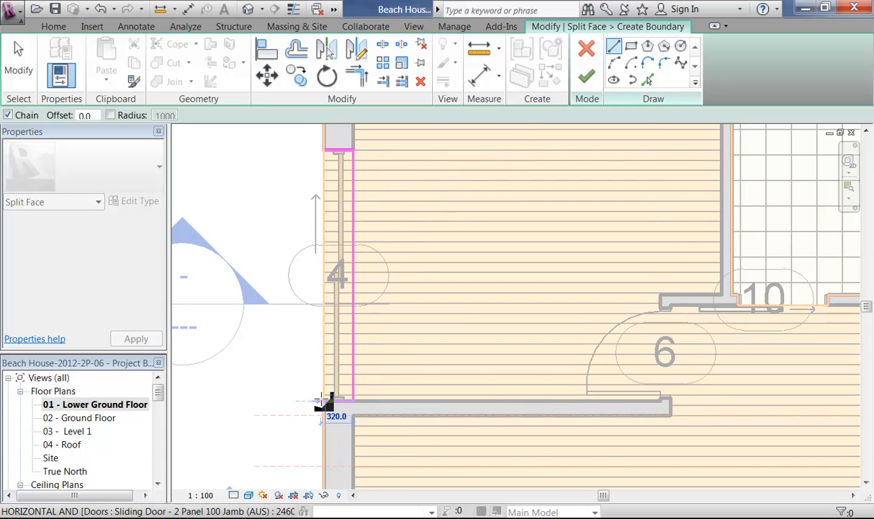
left_click(324, 400)
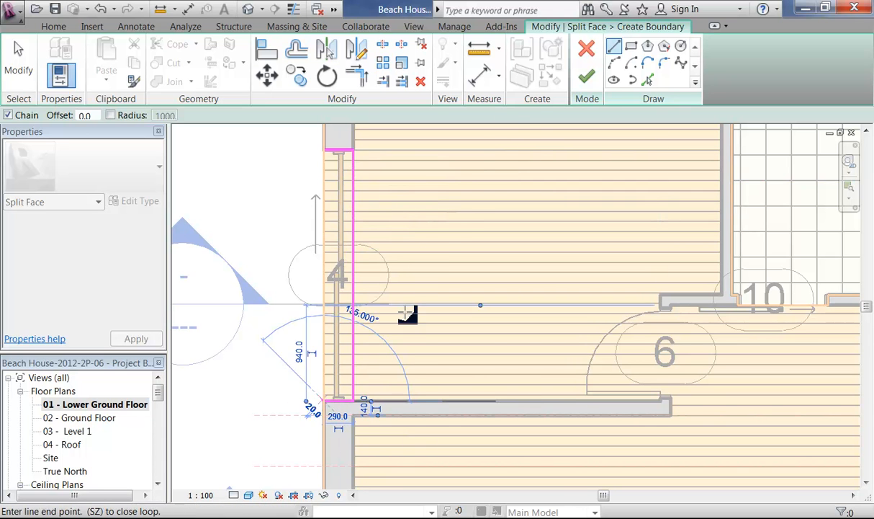
Step: Finish the split face under door 4, paint the new floor strip with the Finish material and end painting
left_click(587, 77)
left_click(229, 64)
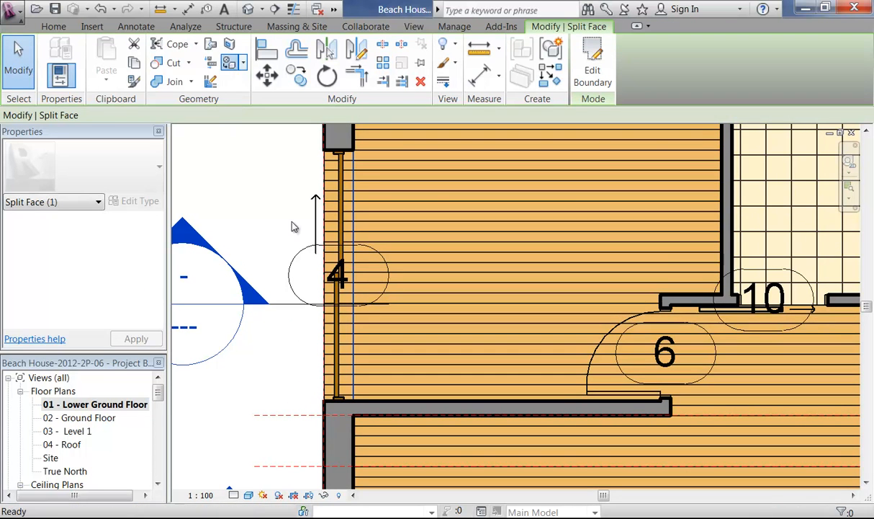
scroll(288, 216, "down", 5)
left_click_drag(314, 183, 314, 201)
left_click(266, 216)
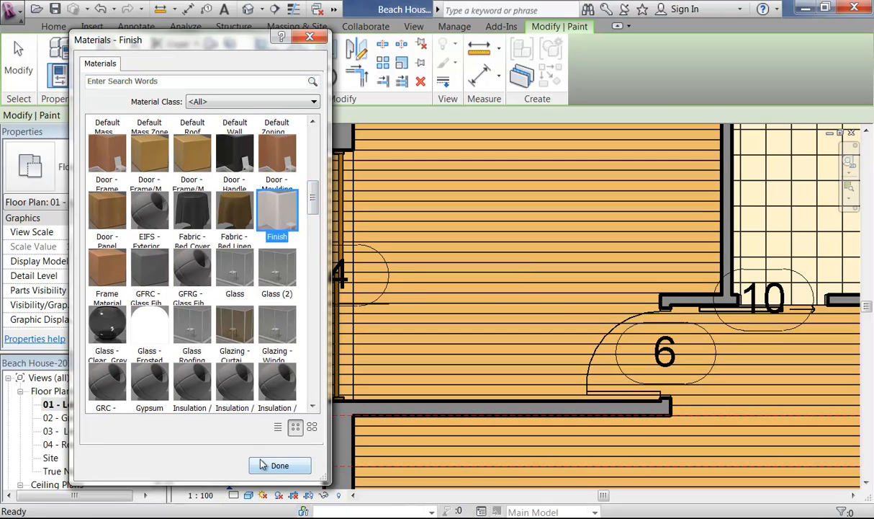
left_click(351, 372)
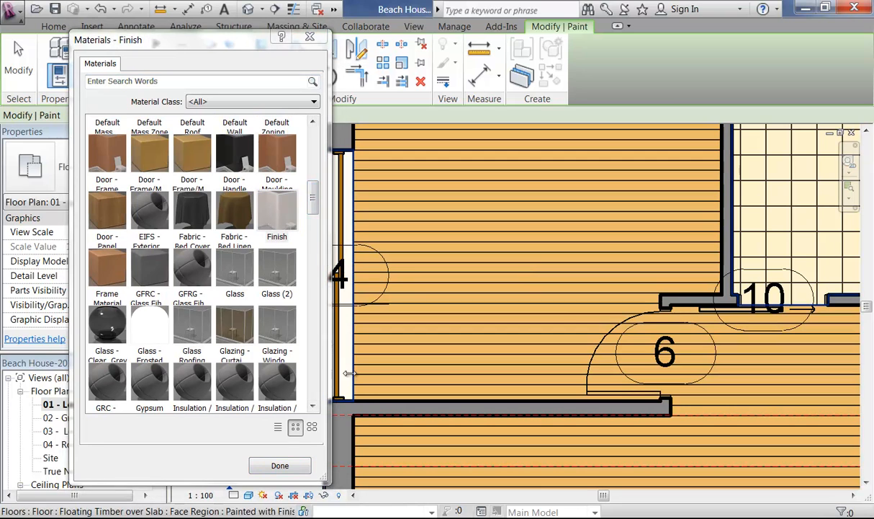
left_click(290, 462)
Step: Start placing a component for the tiled room at door 11 and begin loading a new family
scroll(307, 298, "down", 5)
mouse_move(309, 296)
middle_mouse_down()
mouse_move(251, 265)
mouse_move(270, 215)
middle_mouse_up()
scroll(369, 356, "down", 1)
middle_click_drag(373, 362, 353, 393)
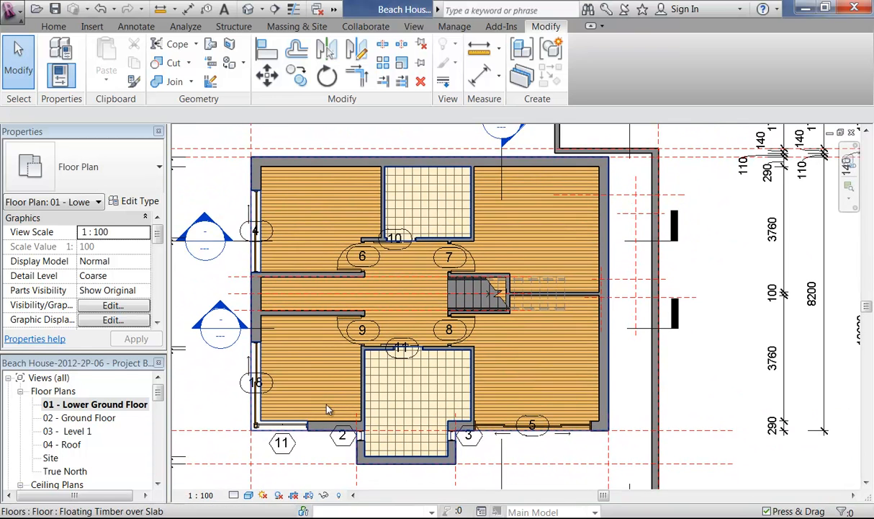
left_click(55, 26)
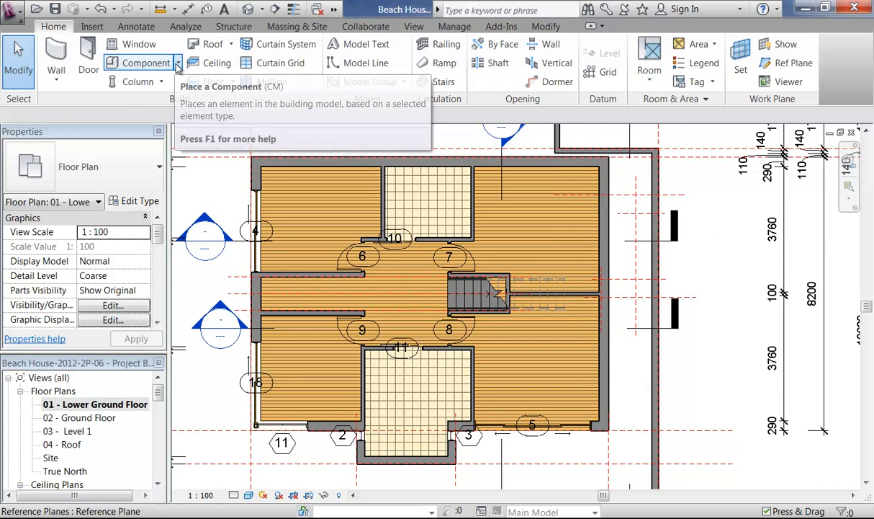
scroll(520, 462, "down", 1)
middle_click_drag(523, 458, 470, 376)
scroll(372, 321, "up", 5)
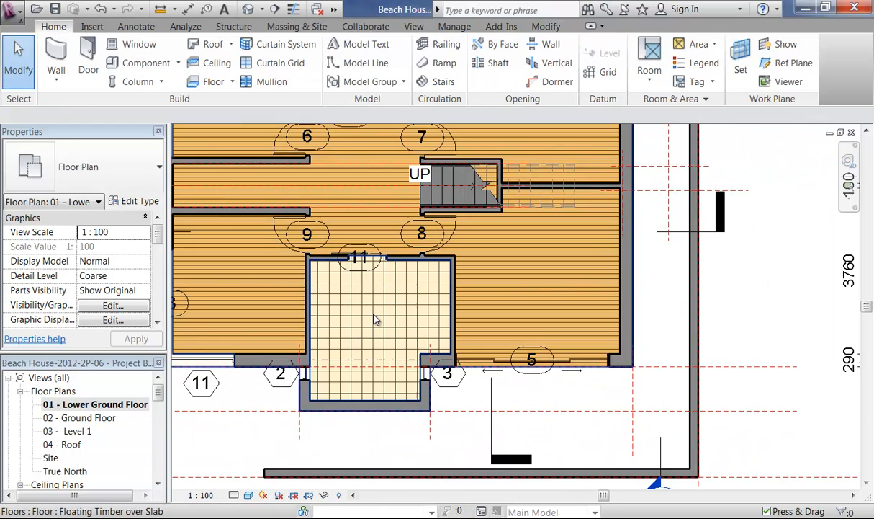
middle_click_drag(367, 326, 386, 322)
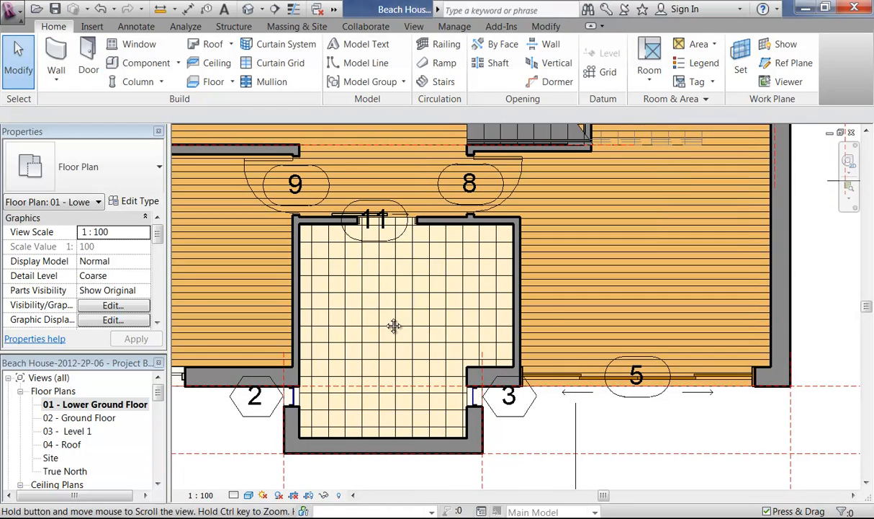
scroll(384, 328, "up", 1)
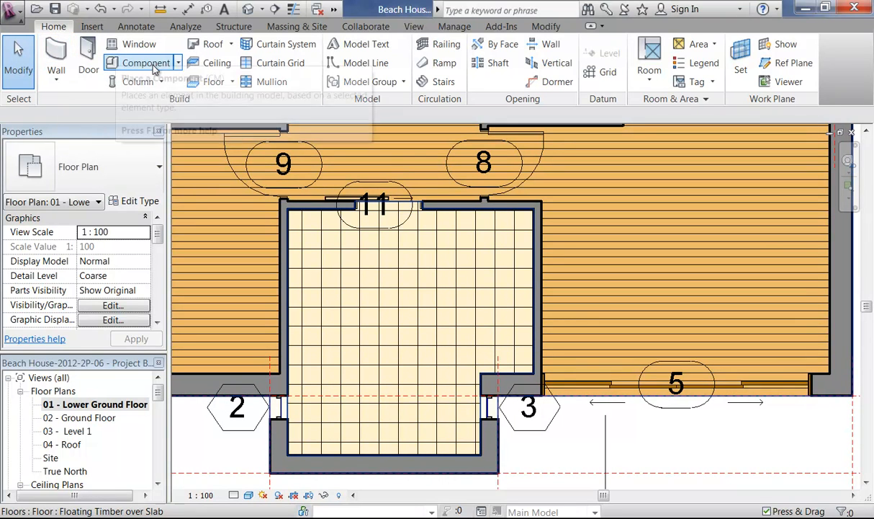
left_click(144, 63)
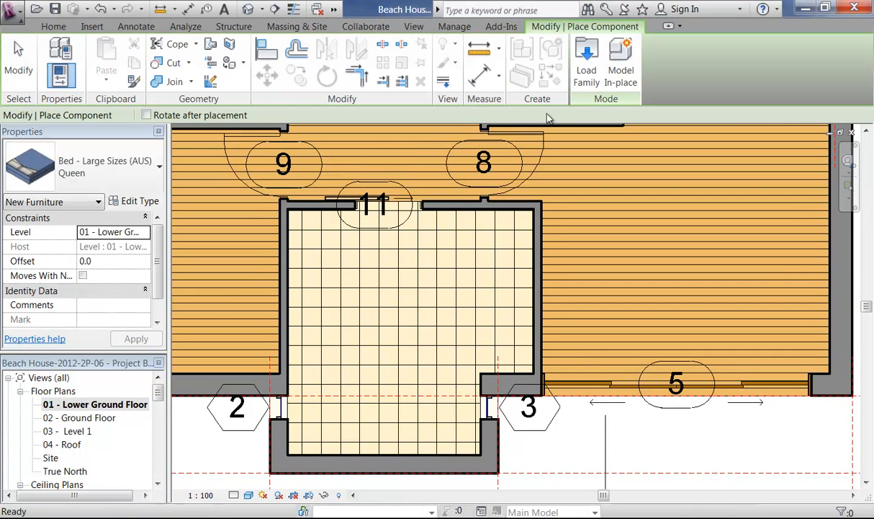
left_click(587, 65)
Step: Browse the Plumbing Fixtures folders of the Australia and International Metric Library collections and preview the M_Toilet-Domestic-2D family
double_click(396, 167)
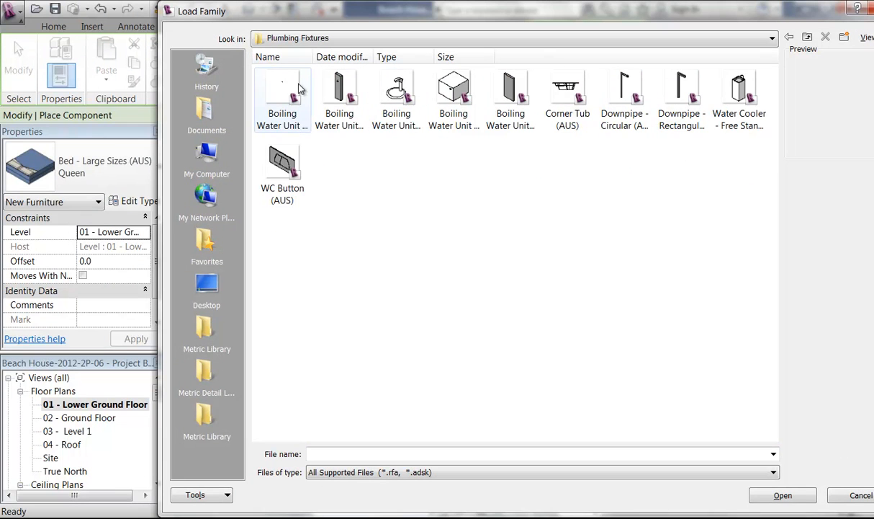
left_click(791, 37)
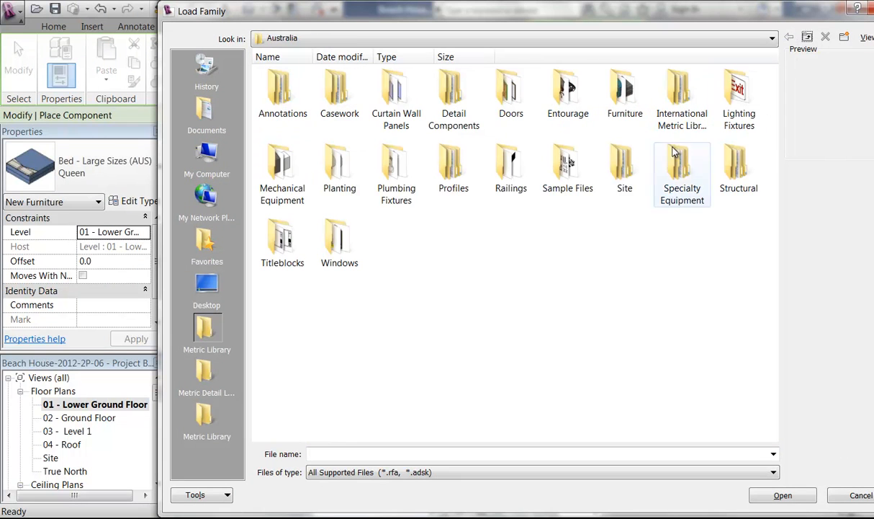
double_click(674, 111)
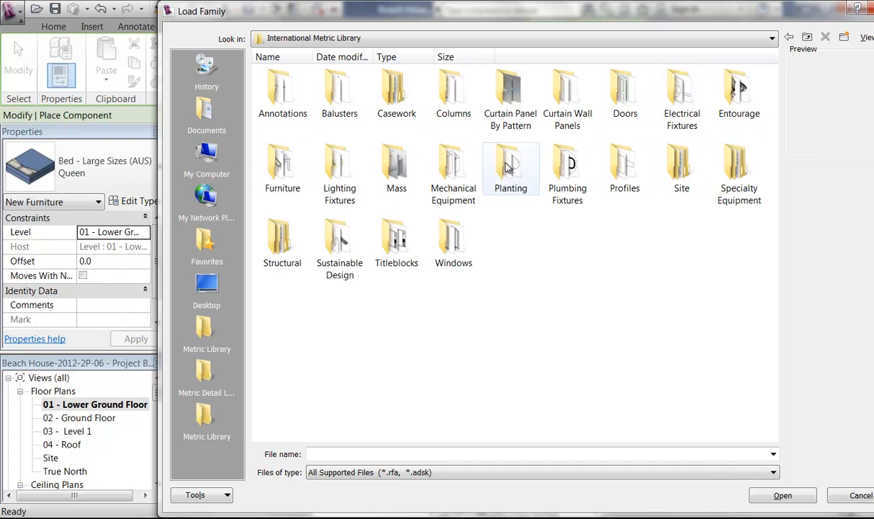
double_click(567, 167)
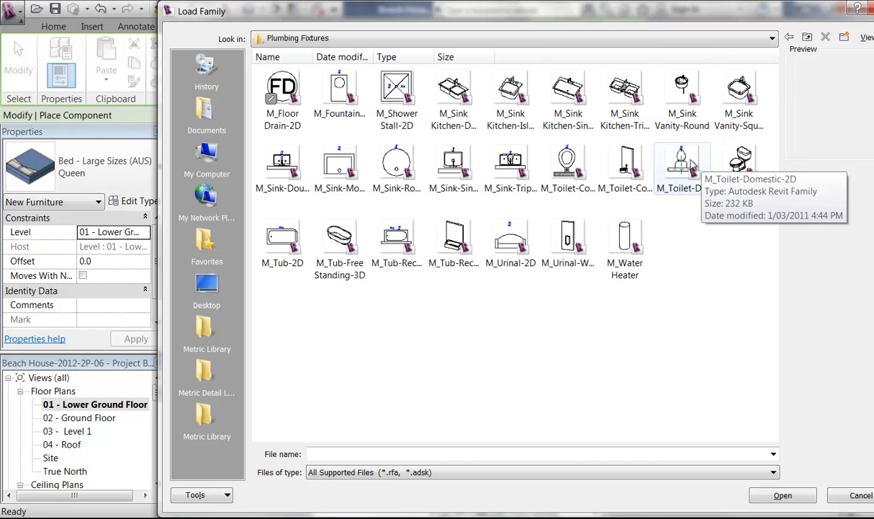
left_click(672, 169)
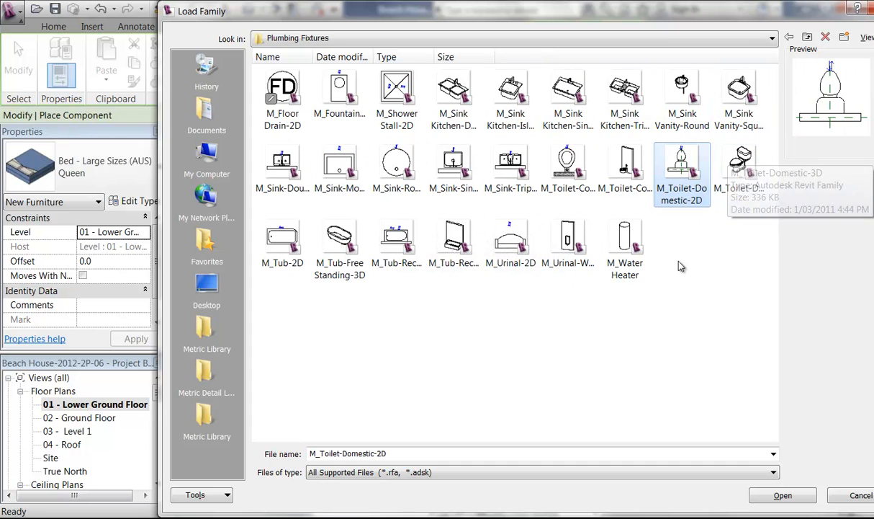
left_click(435, 386)
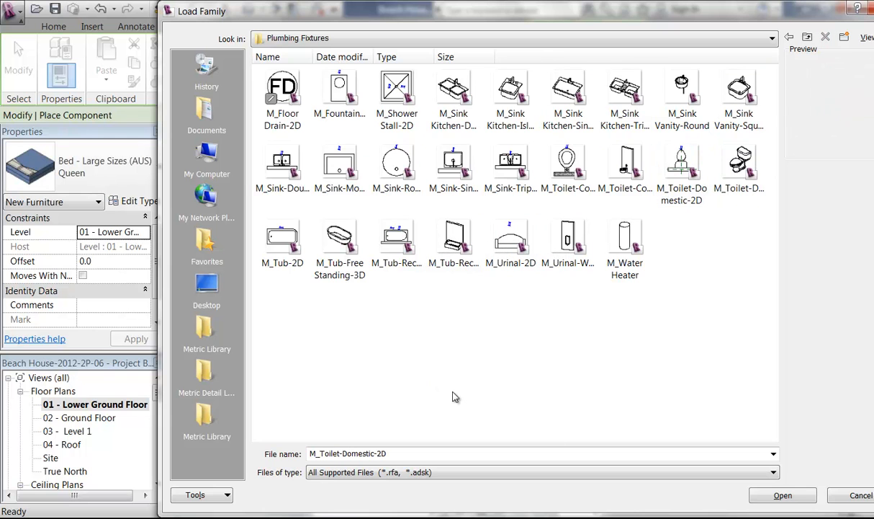
Step: Open the Plumbing Fixtures folder of the larger Metric Library and go to its WC seat families
left_click(204, 331)
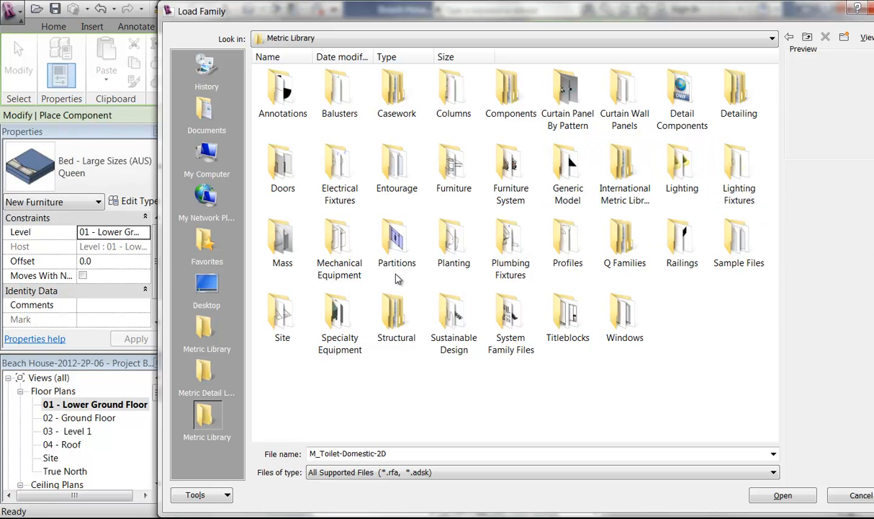
double_click(509, 248)
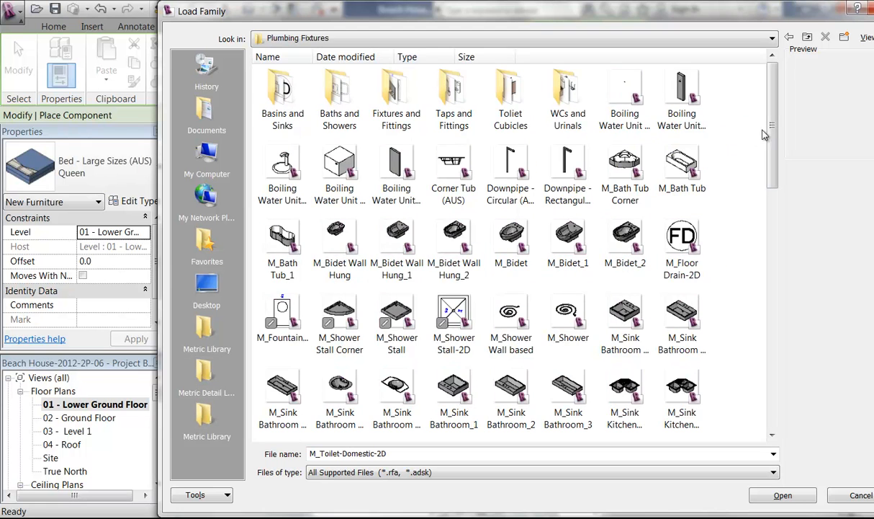
left_click_drag(772, 126, 784, 249)
left_click_drag(783, 250, 777, 313)
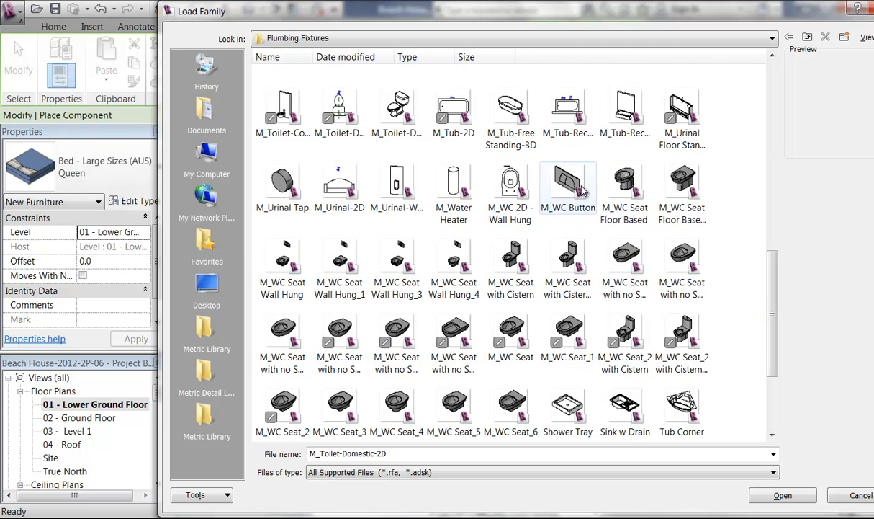
Step: Compare the previews of the floor-based and wall-hung M_WC Seat families
left_click(621, 188)
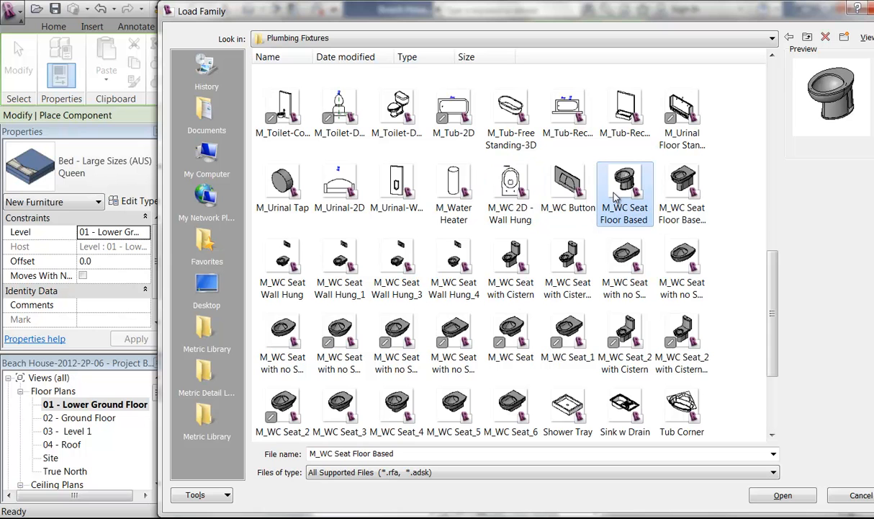
left_click(679, 189)
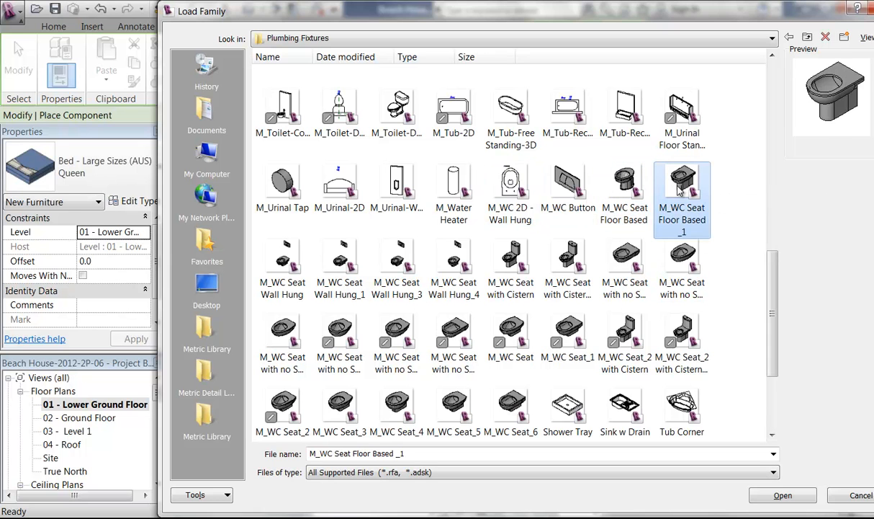
left_click(283, 259)
left_click(331, 268)
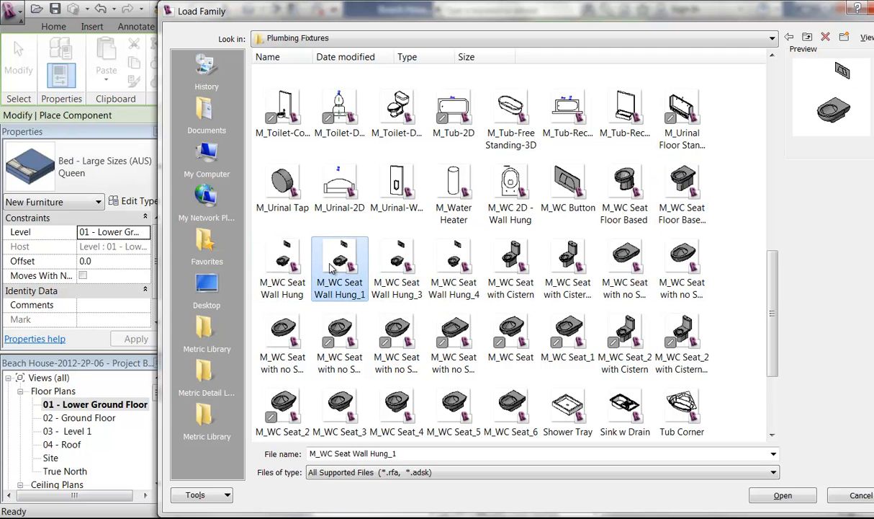
left_click(390, 268)
left_click(449, 274)
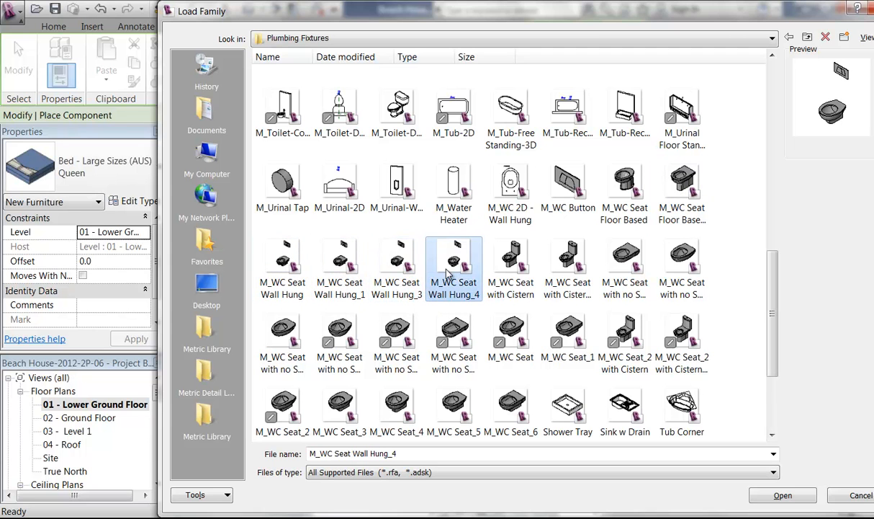
left_click(395, 275)
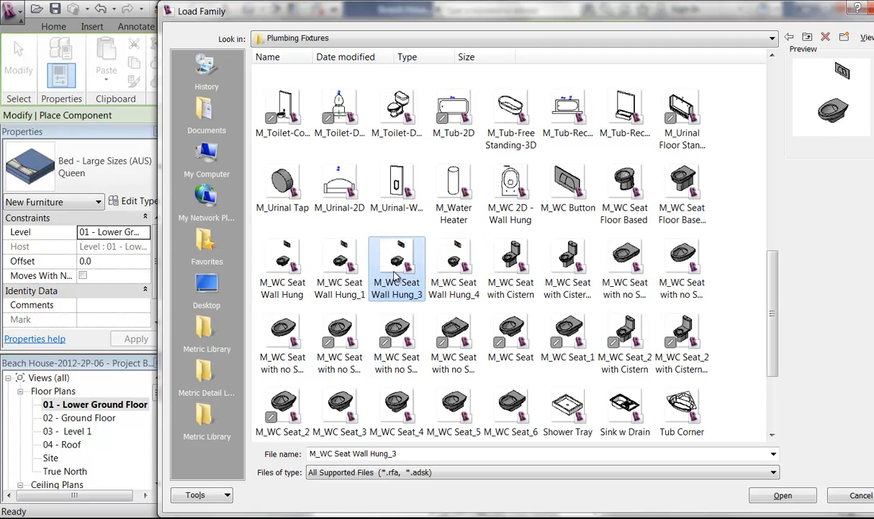
left_click(452, 268)
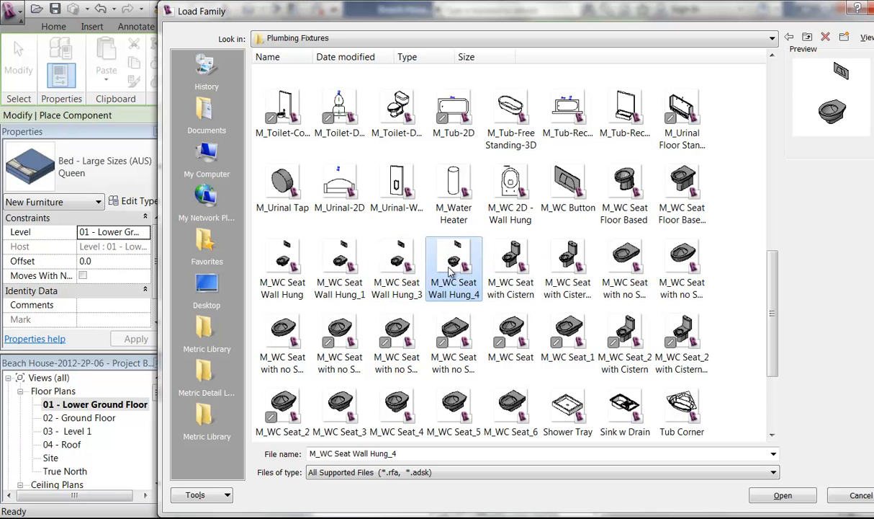
left_click(396, 263)
left_click(334, 263)
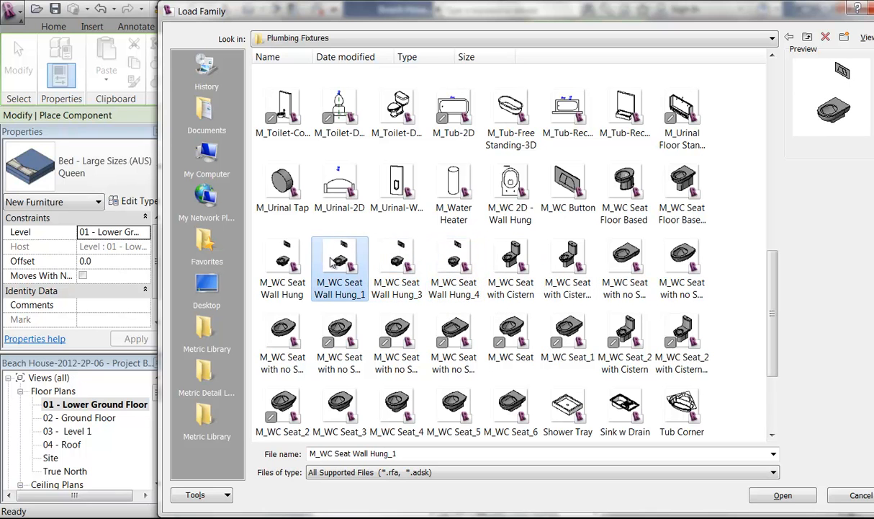
Step: Load the M_WC Seat Wall Hung family and decline loading a tag for plumbing fixtures
left_click(288, 257)
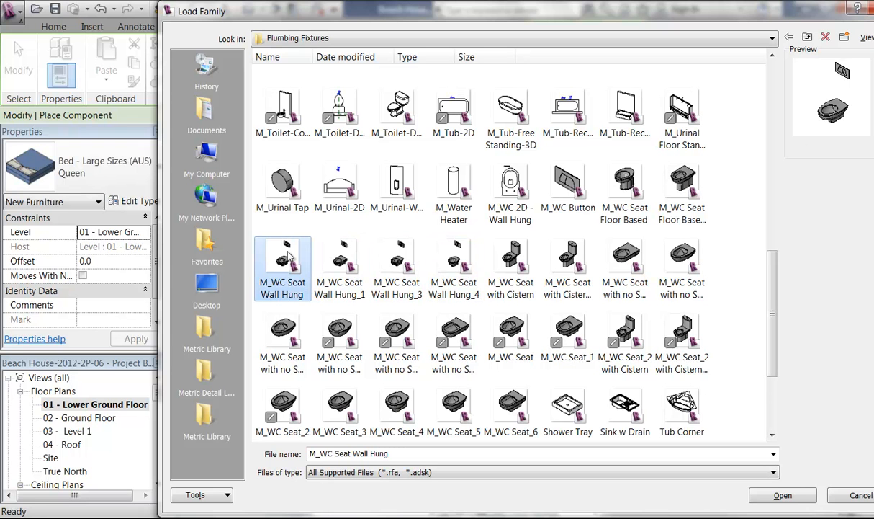
left_click(783, 496)
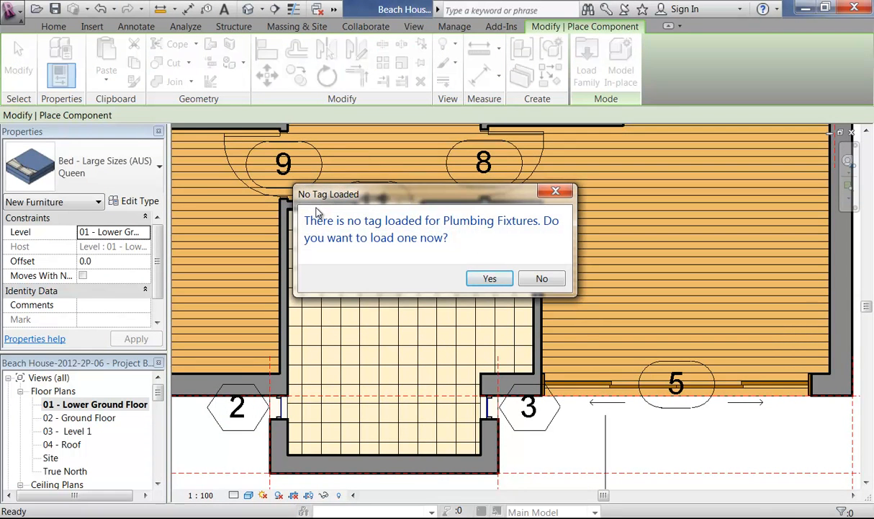
left_click(528, 279)
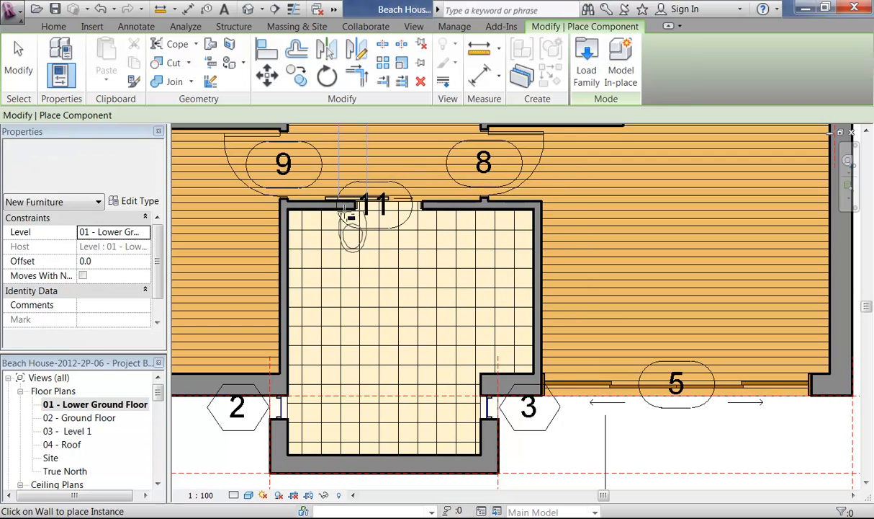
Step: Place a 540 x 360mm wall-hung WC on the tiled room's upper wall, about 220 mm to the left of door 11's opening
middle_click_drag(316, 208, 368, 224)
scroll(368, 224, "up", 3)
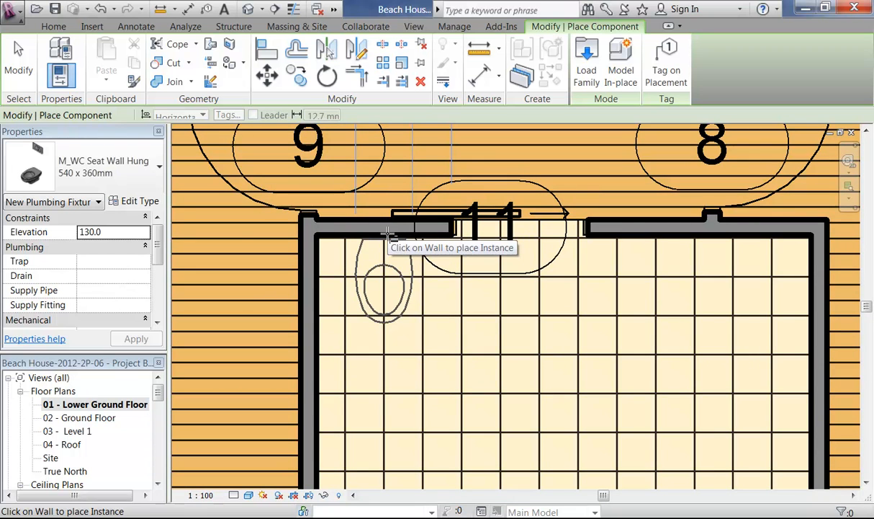
left_click(388, 236)
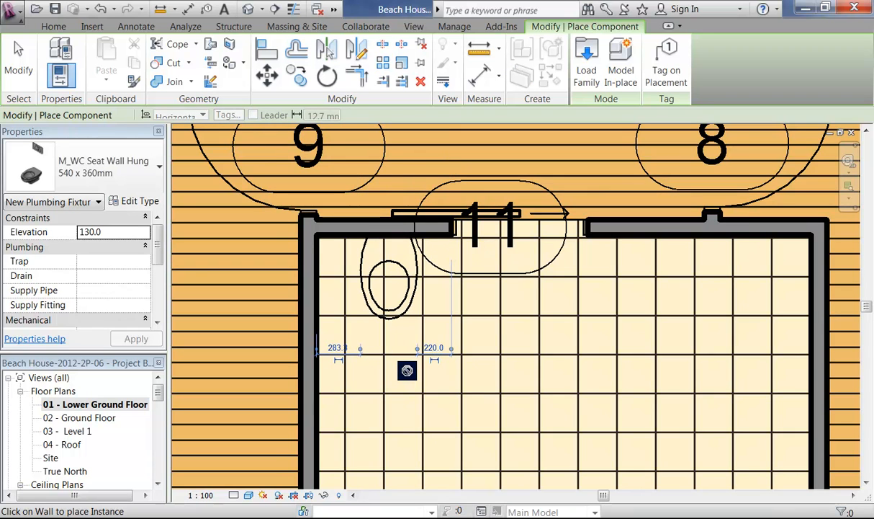
Step: Place a second wall-hung WC on the right wall of door 10's tiled room, about 220 mm below the external wall, and end placement
scroll(421, 324, "down", 5)
middle_click_drag(498, 220, 466, 419)
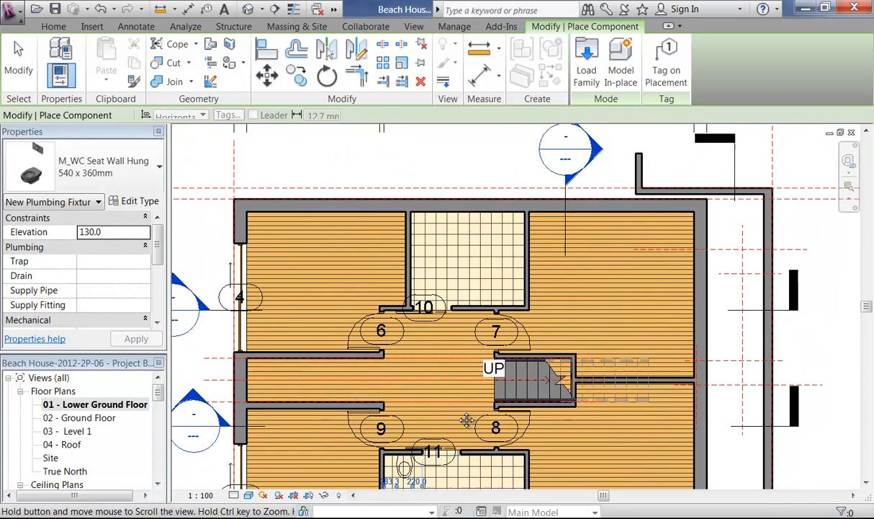
scroll(512, 234, "up", 4)
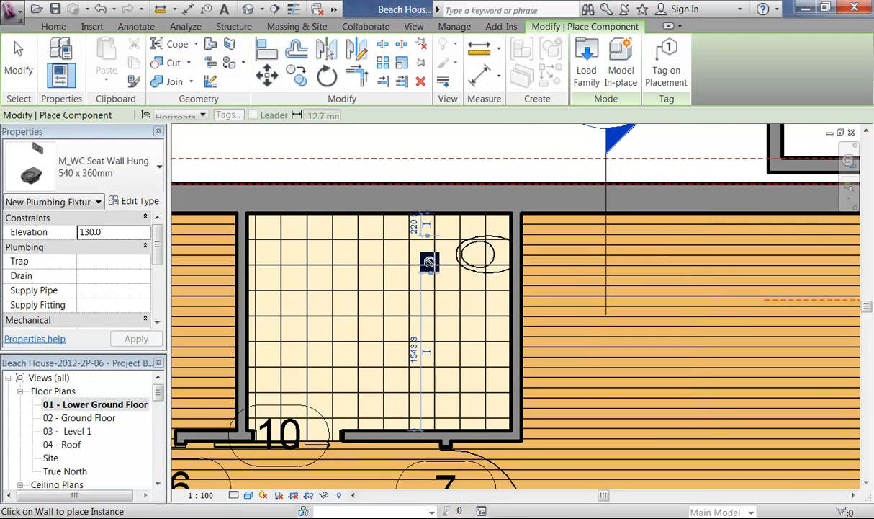
scroll(434, 256, "down", 3)
middle_click_drag(405, 256, 429, 160)
middle_click_drag(417, 199, 391, 273)
right_click(366, 254)
key("Escape")
right_click(381, 272)
left_click(414, 280)
Step: Select the wall-hung WC in door 10's tiled room and open its family for editing
middle_click_drag(406, 267, 342, 324)
scroll(376, 298, "up", 8)
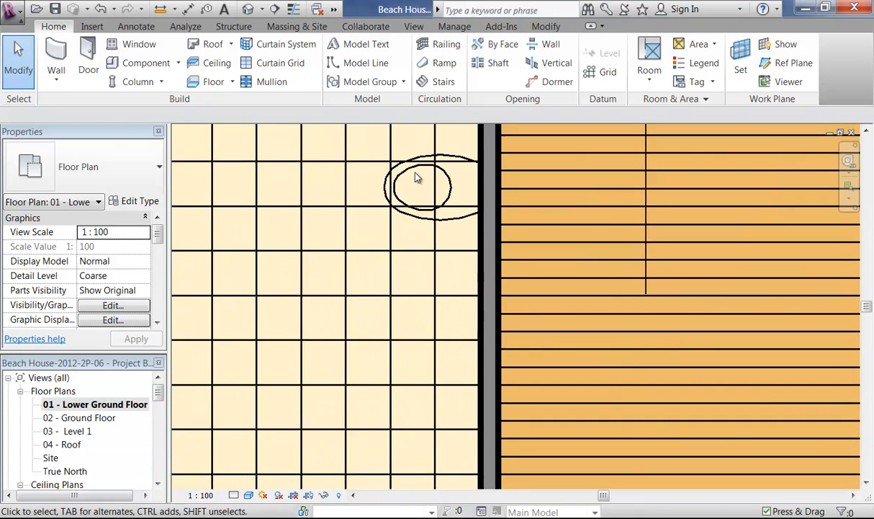
middle_click_drag(374, 294, 330, 391)
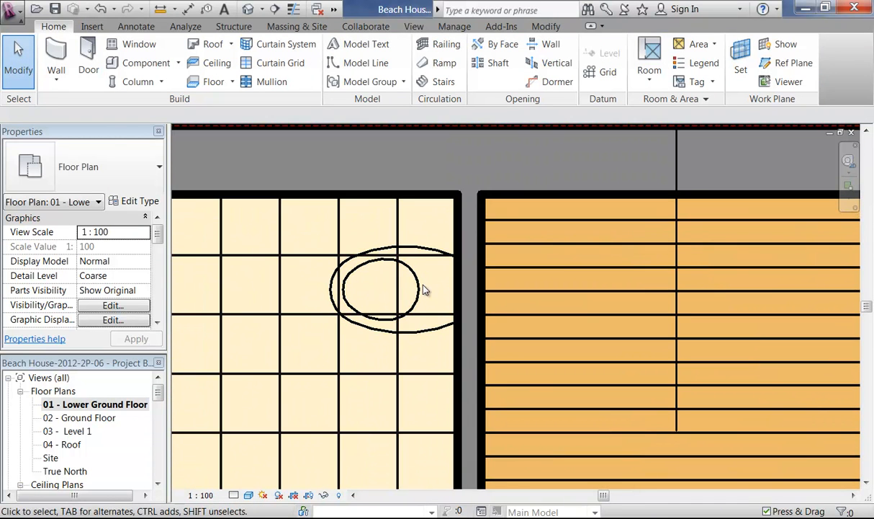
left_click(420, 322)
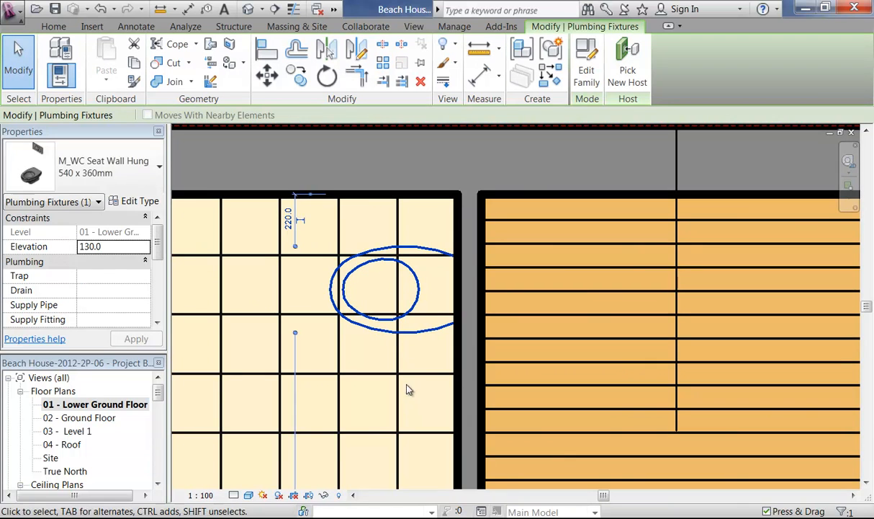
left_click(589, 72)
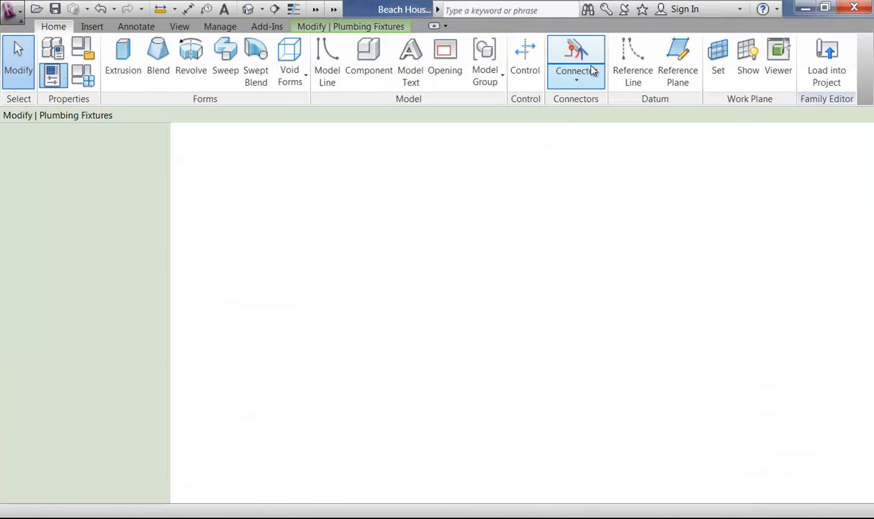
Step: Check the view display and detail level visibility settings of the nested WC seat, then cancel the dialog
middle_click_drag(465, 380, 406, 312)
scroll(453, 345, "up", 5)
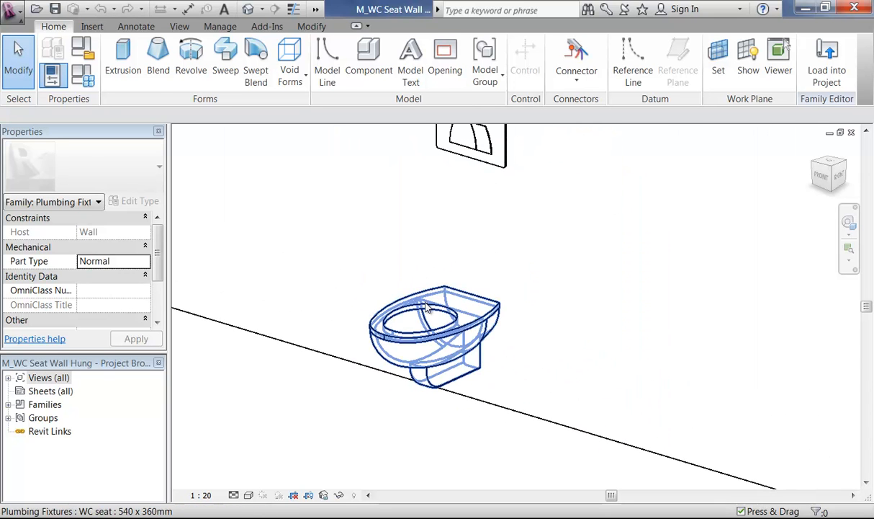
left_click(425, 324)
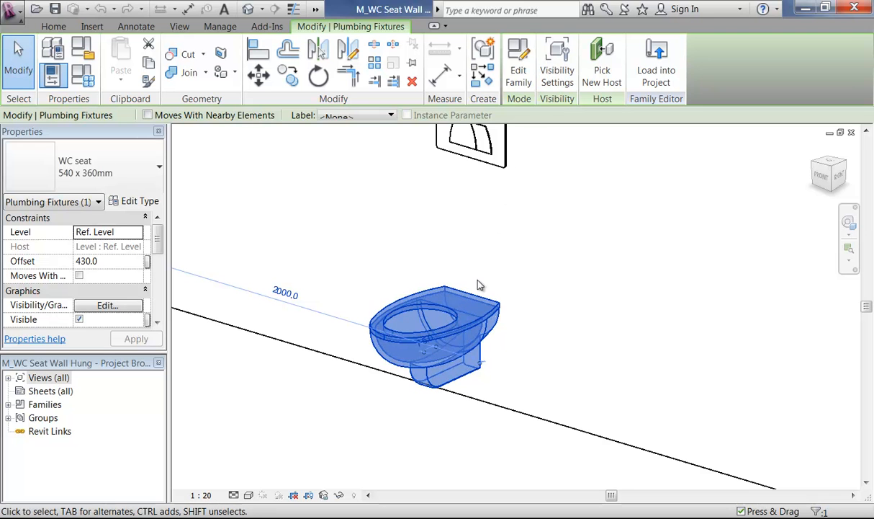
left_click(558, 75)
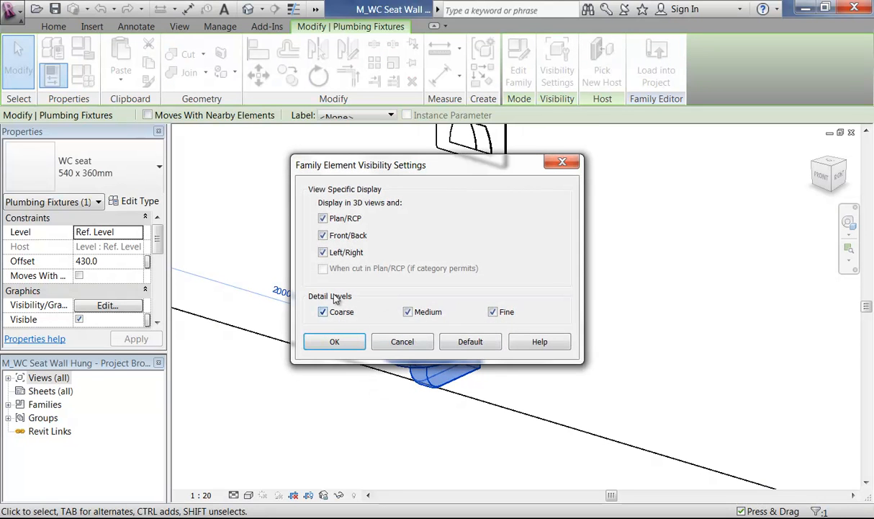
left_click(402, 343)
scroll(377, 393, "up", 4)
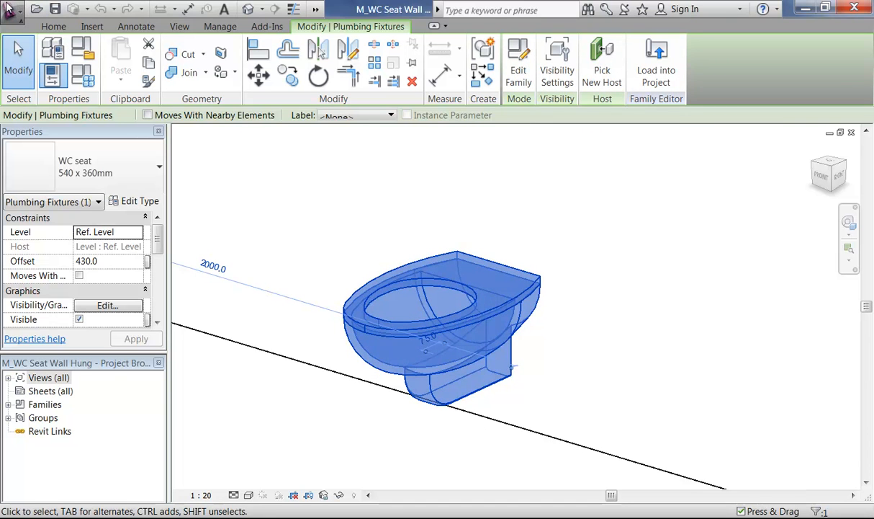
Step: Save the family as M_WC Seat Wall Hung-3D in the Beach House folder inside Revit Training
left_click(9, 9)
mouse_move(41, 204)
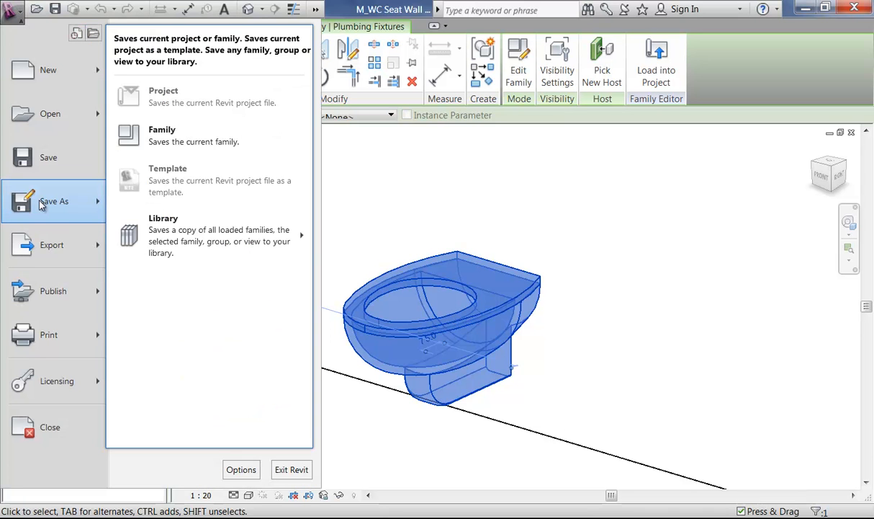
left_click(160, 143)
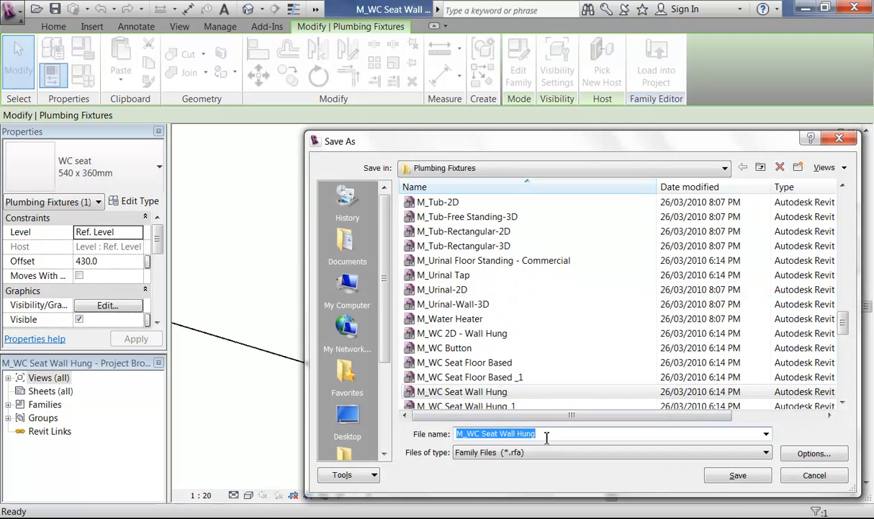
left_click(530, 172)
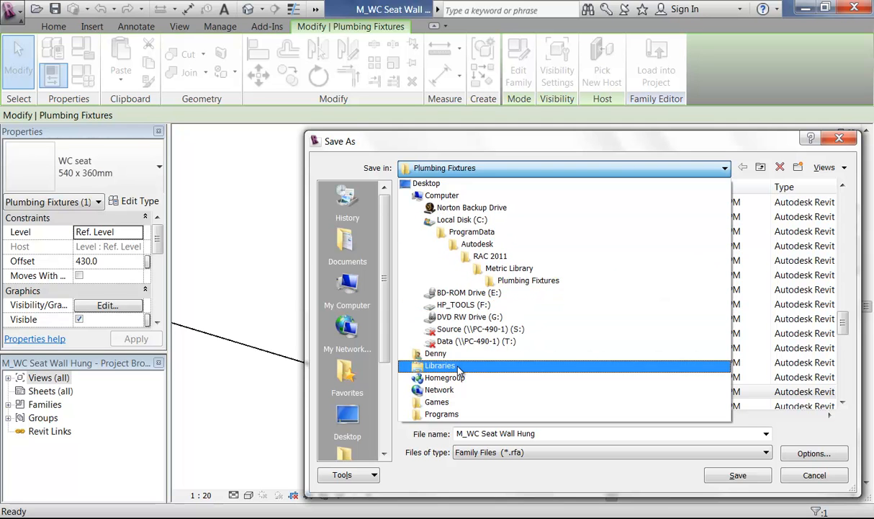
left_click(459, 366)
double_click(427, 200)
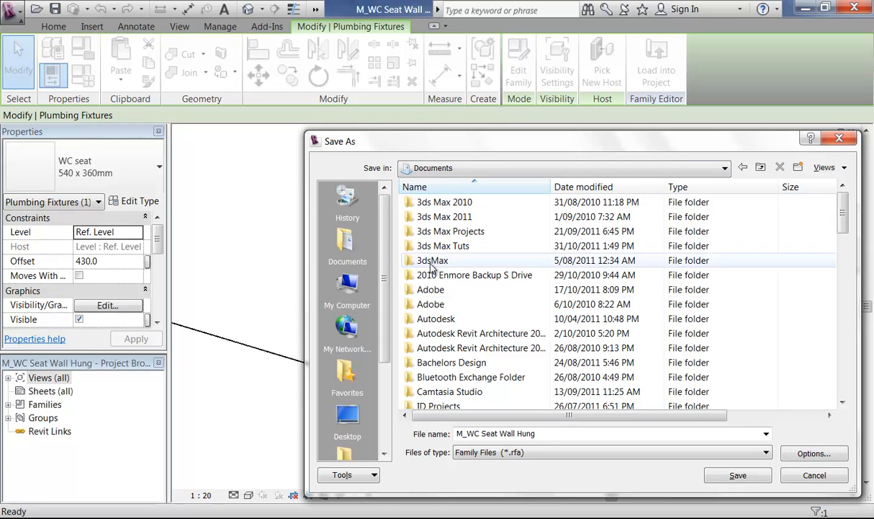
scroll(429, 371, "down", 8)
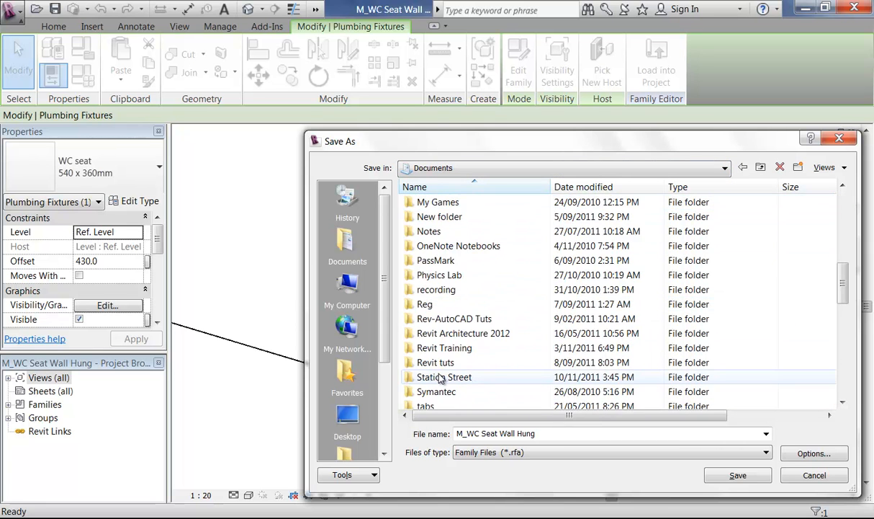
double_click(433, 348)
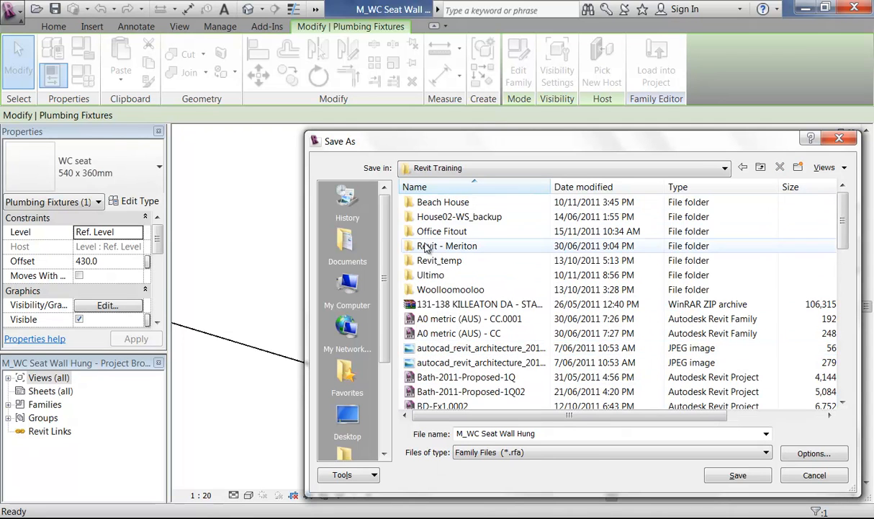
double_click(431, 202)
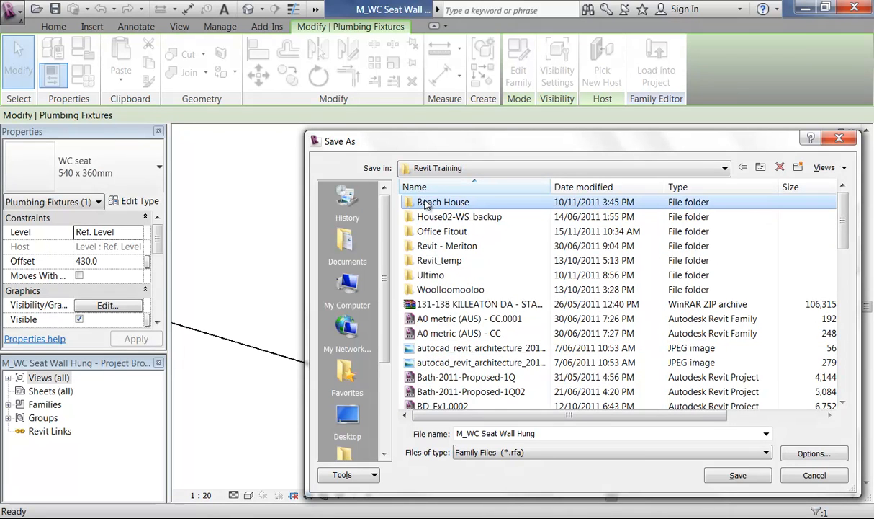
left_click(550, 438)
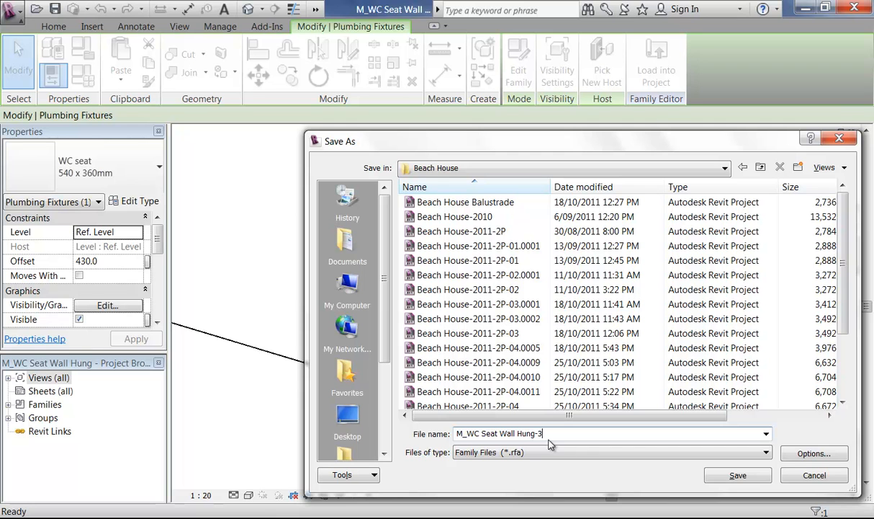
left_click(736, 475)
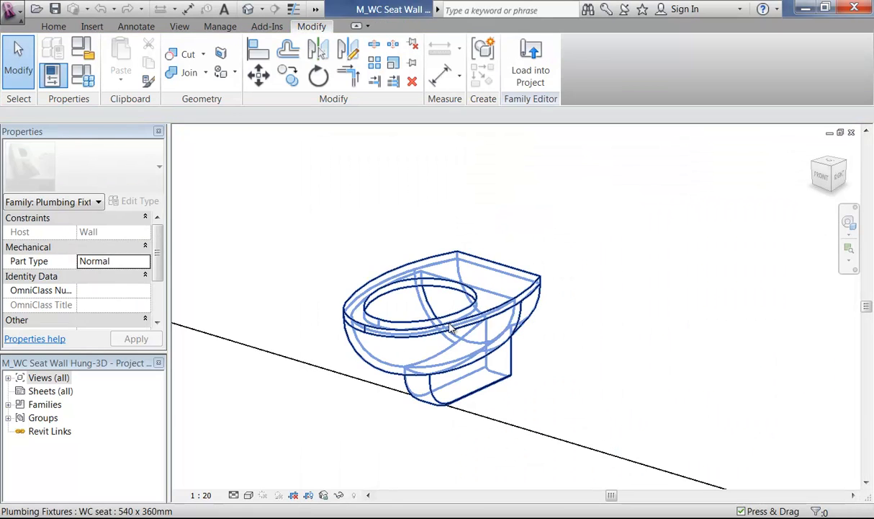
Step: Open the nested WC seat component of the wall-hung family for editing as its own family
left_click(452, 328)
scroll(461, 333, "up", 2)
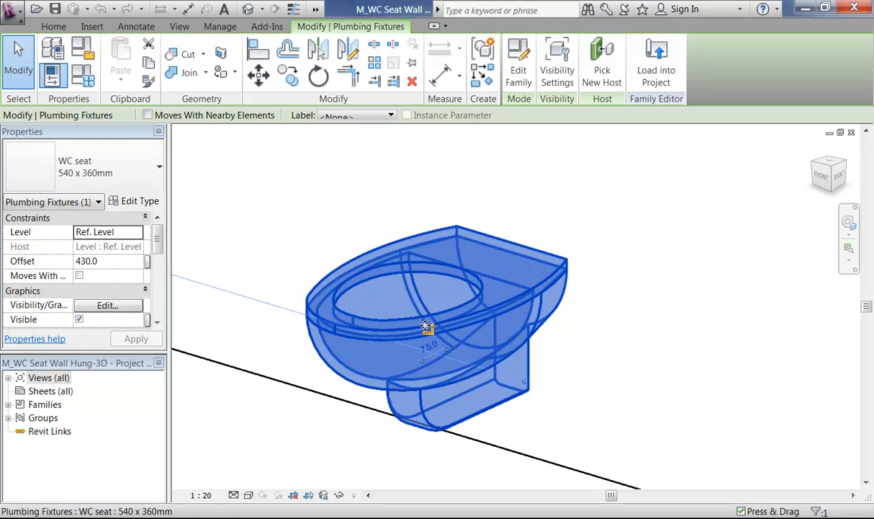
left_click(519, 70)
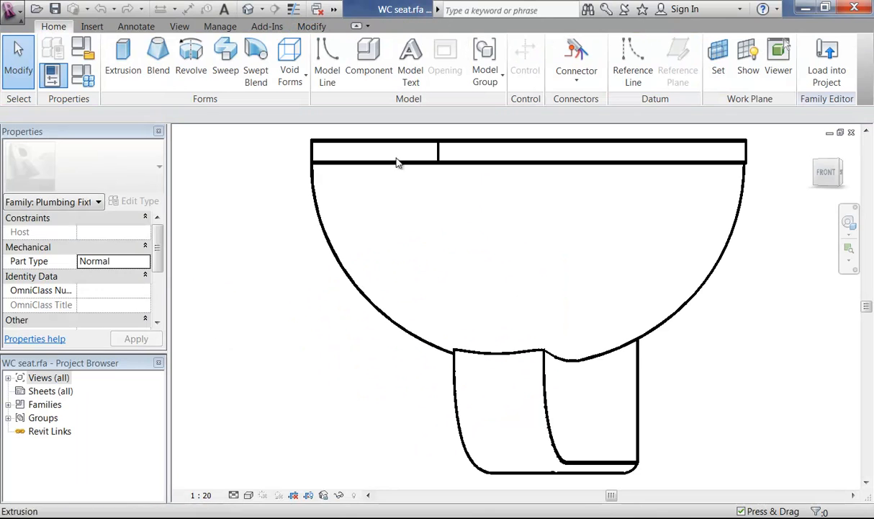
Step: Set the toilet seat extrusion to display in Plan/RCP views through its visibility settings
middle_click_drag(474, 314, 426, 394, "shift")
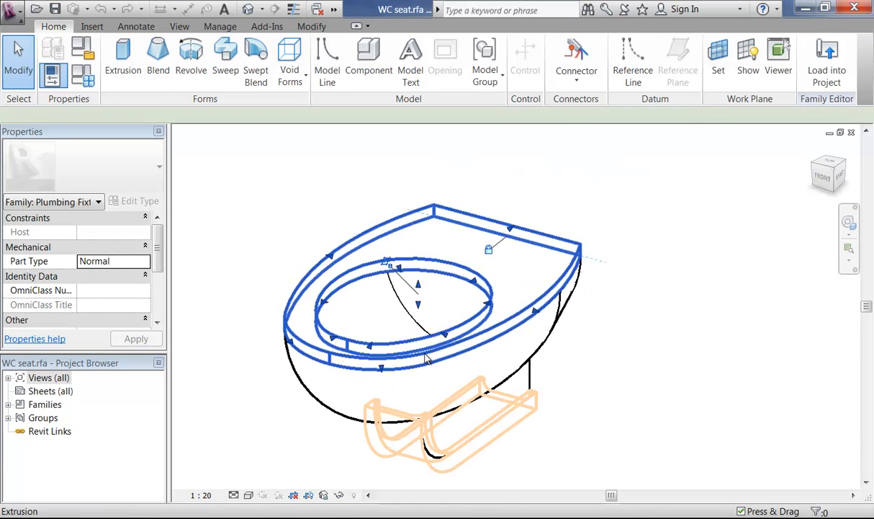
left_click(426, 358)
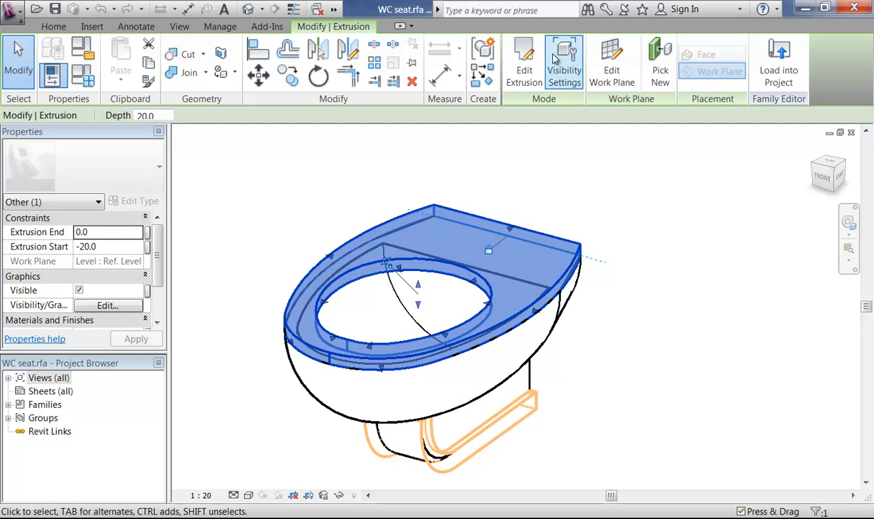
left_click(564, 72)
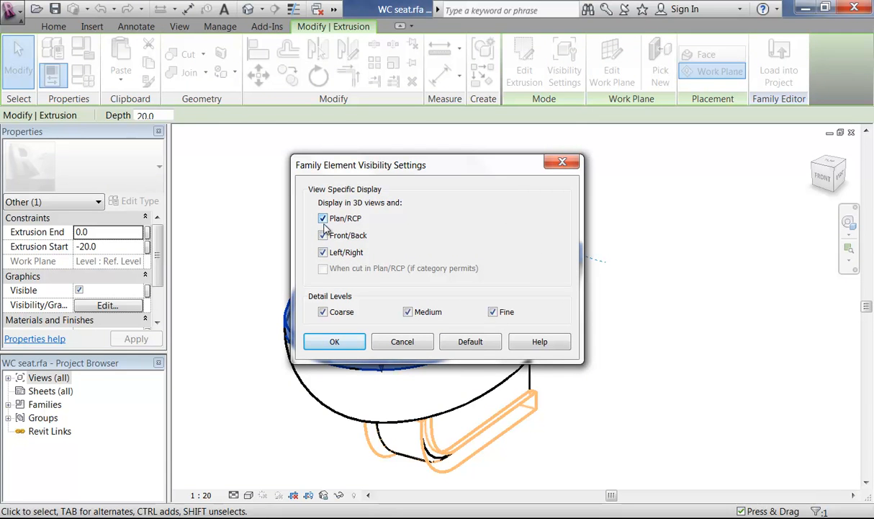
left_click(334, 341)
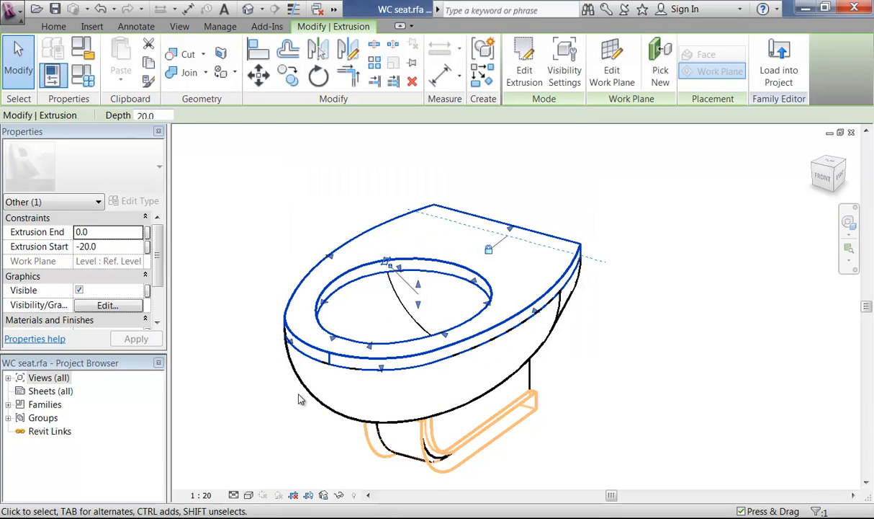
Step: Edit the visibility settings of the toilet bowl revolve for its Plan/RCP display, accept them and deselect it
left_click(304, 394)
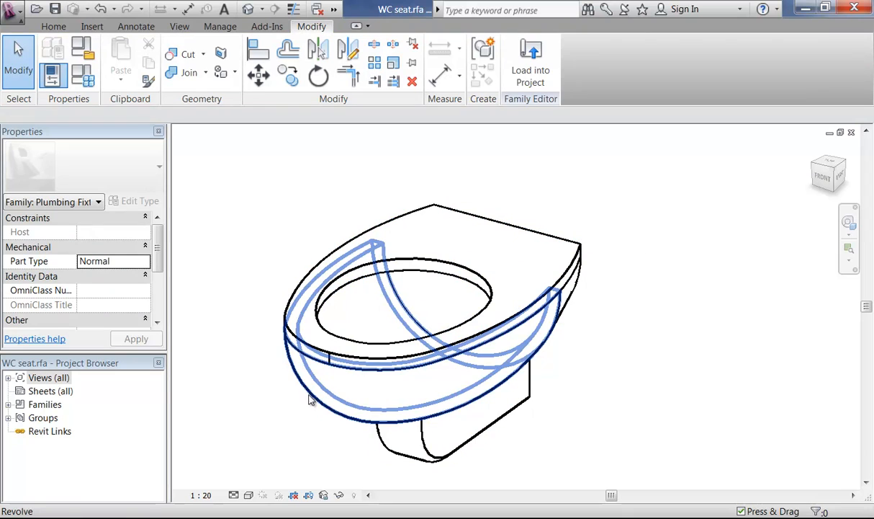
left_click(311, 400)
middle_click_drag(419, 494, 481, 445, "shift")
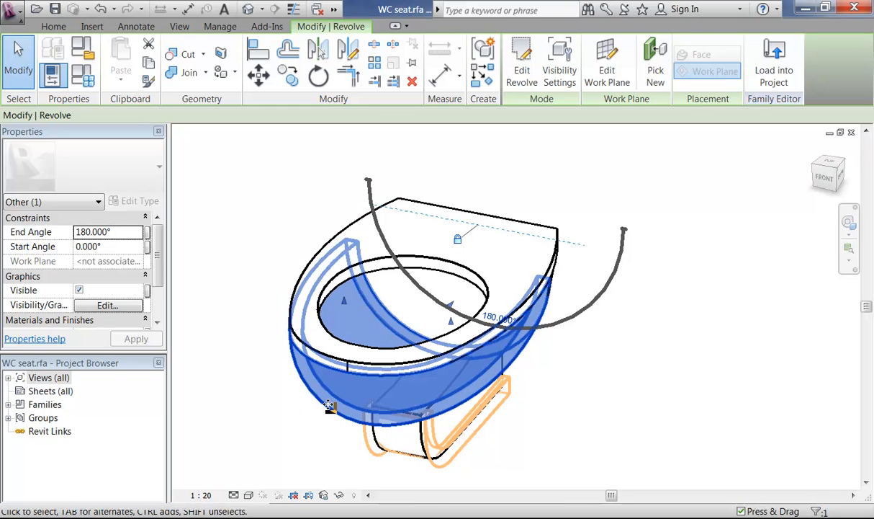
left_click(562, 72)
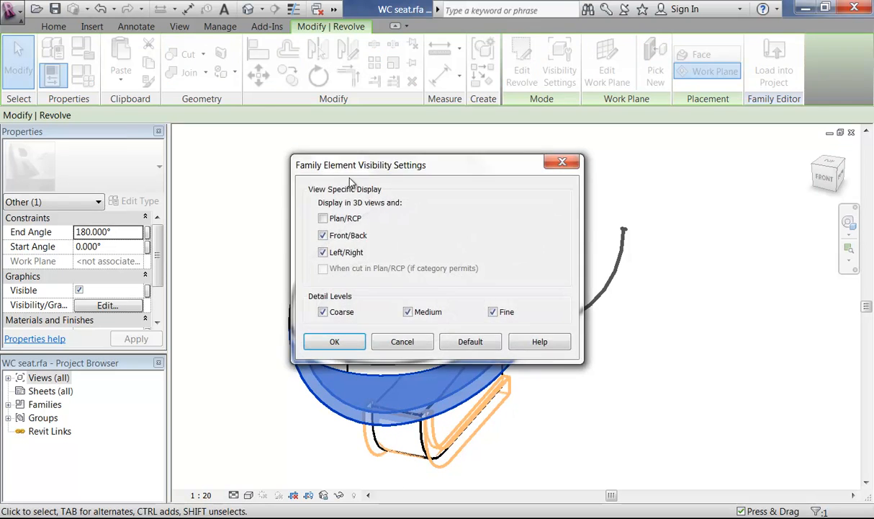
left_click(334, 343)
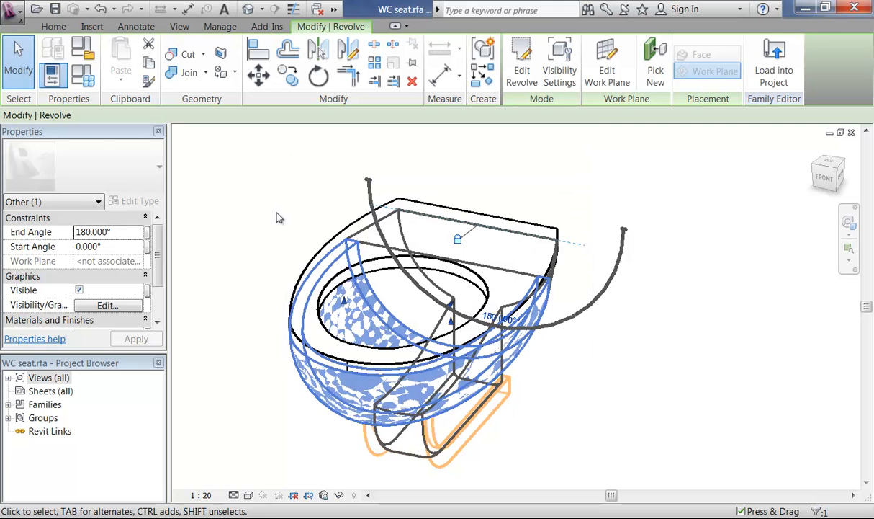
left_click(278, 213)
middle_click_drag(322, 243, 301, 279, "shift")
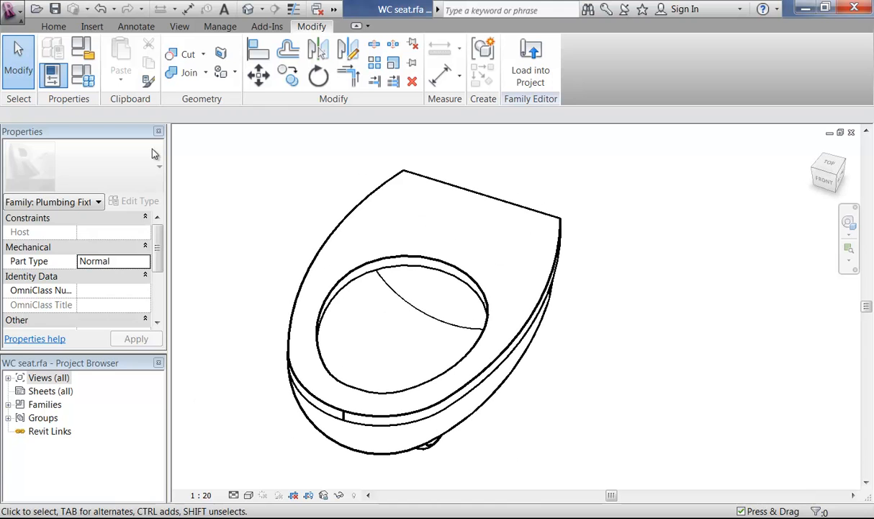
Step: Save the nested seat family as WC seat-3D in the Beach House folder
left_click(11, 8)
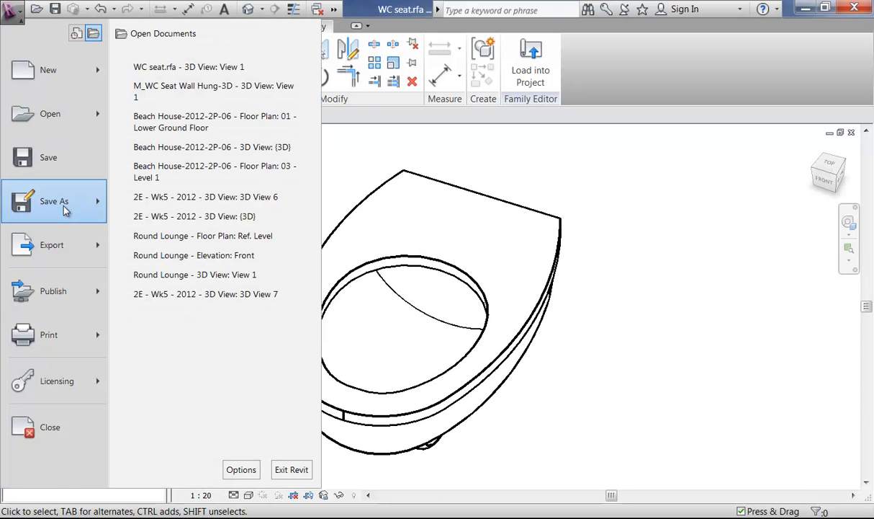
mouse_move(78, 208)
left_click(195, 137)
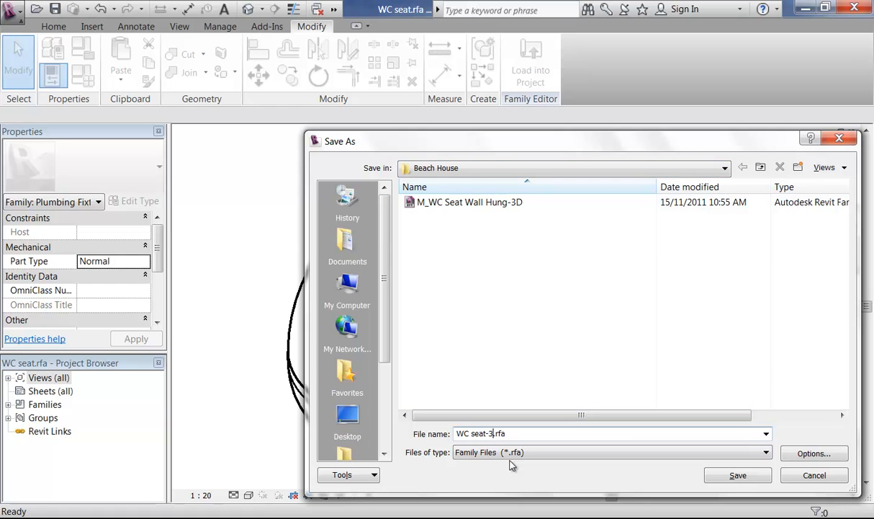
left_click(741, 477)
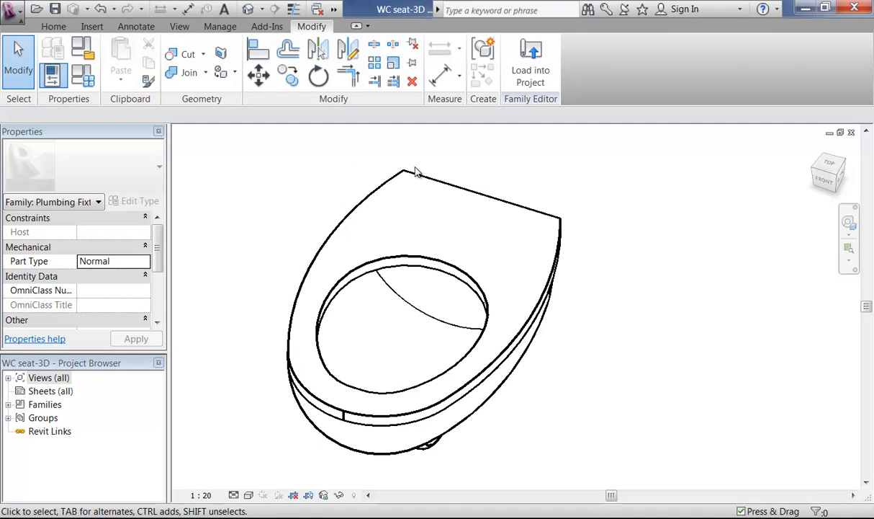
Step: Load WC seat-3D only into M_WC Seat Wall Hung-3D.rfa, leaving 2E - Wk5 - 2012.rvt unchecked
left_click(533, 56)
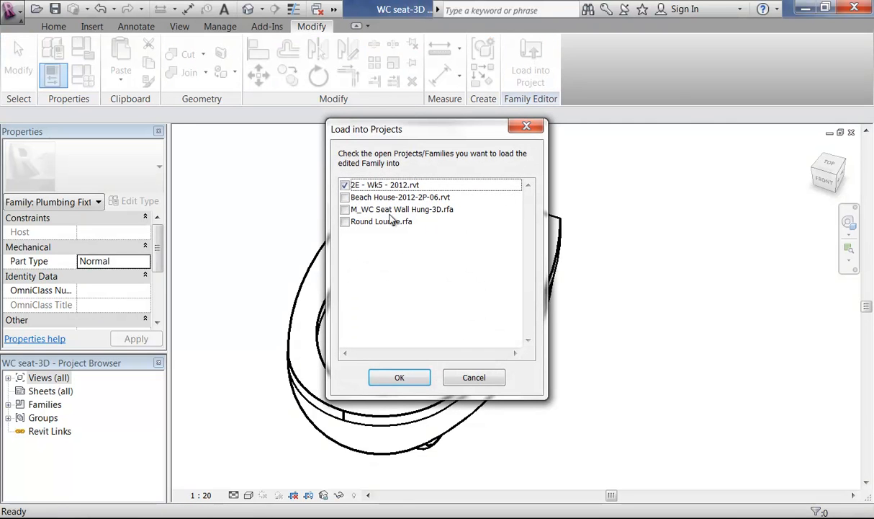
left_click(345, 185)
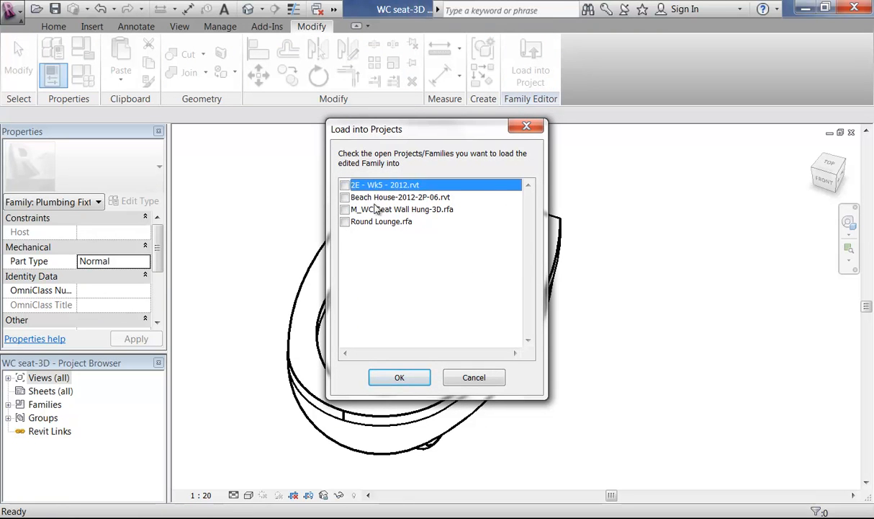
left_click(345, 210)
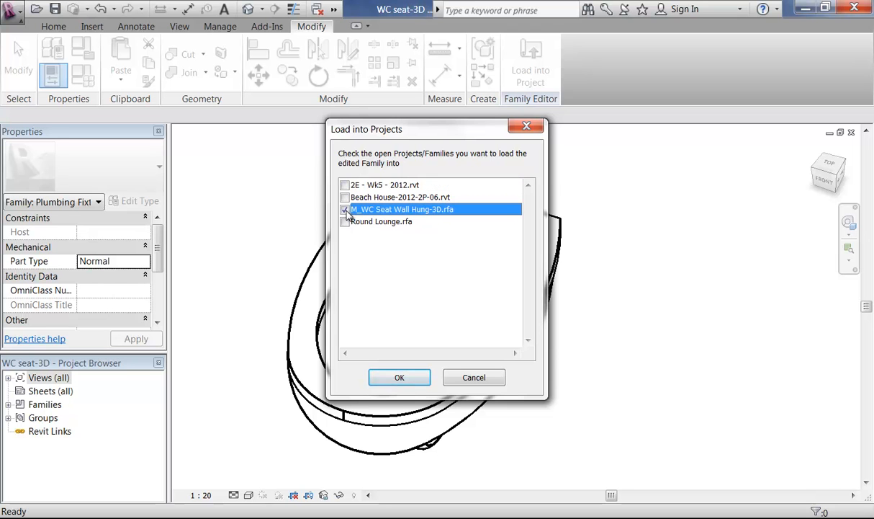
left_click(398, 378)
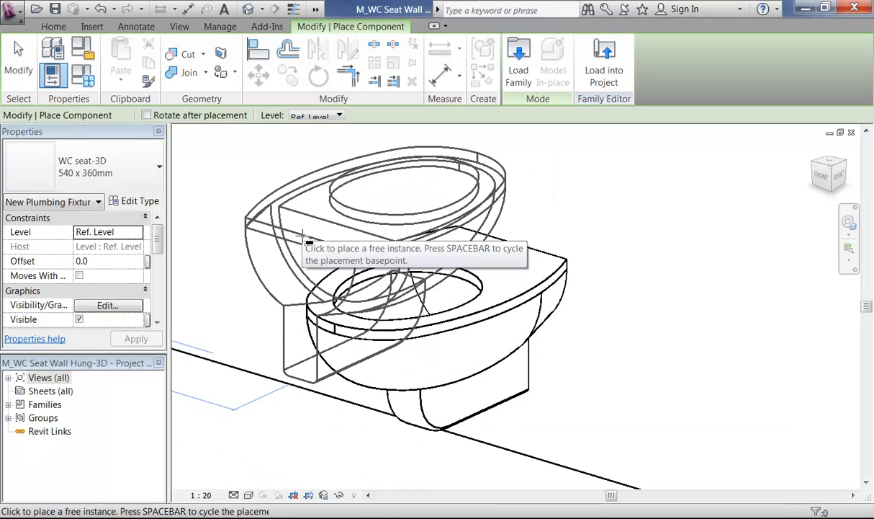
Step: Leave component placement and swap the existing nested WC seat for the WC seat-3D 540 x 360mm type
scroll(309, 242, "down", 5)
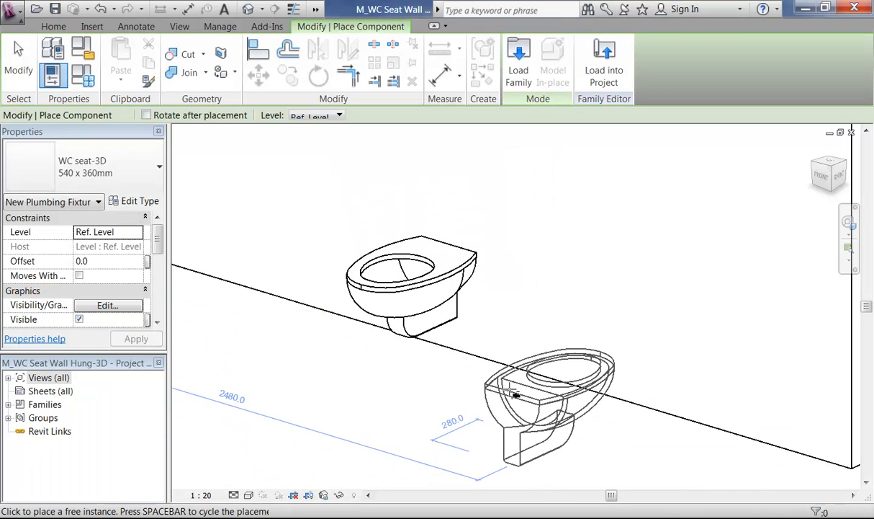
key("Escape")
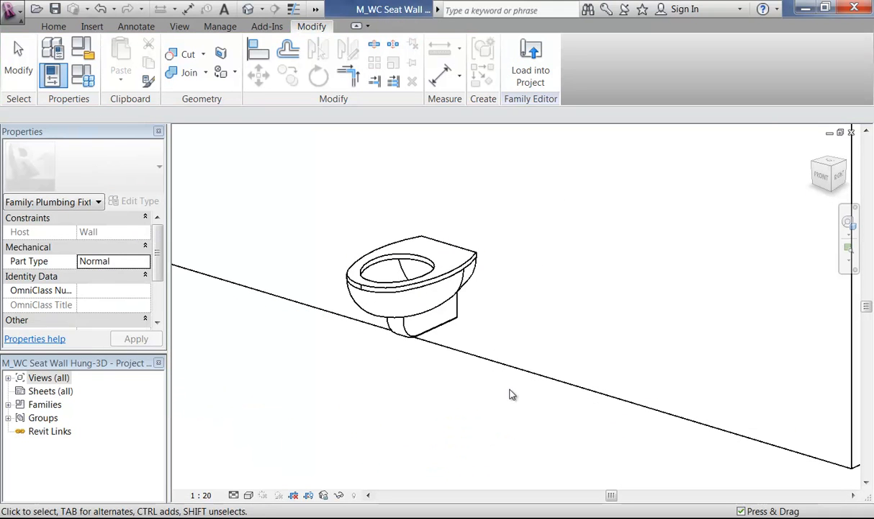
left_click(413, 321)
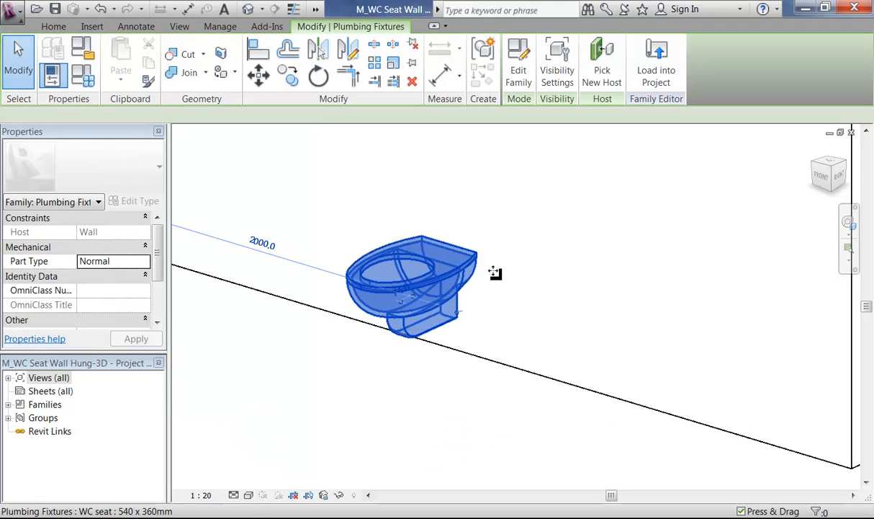
left_click(422, 285)
left_click(105, 181)
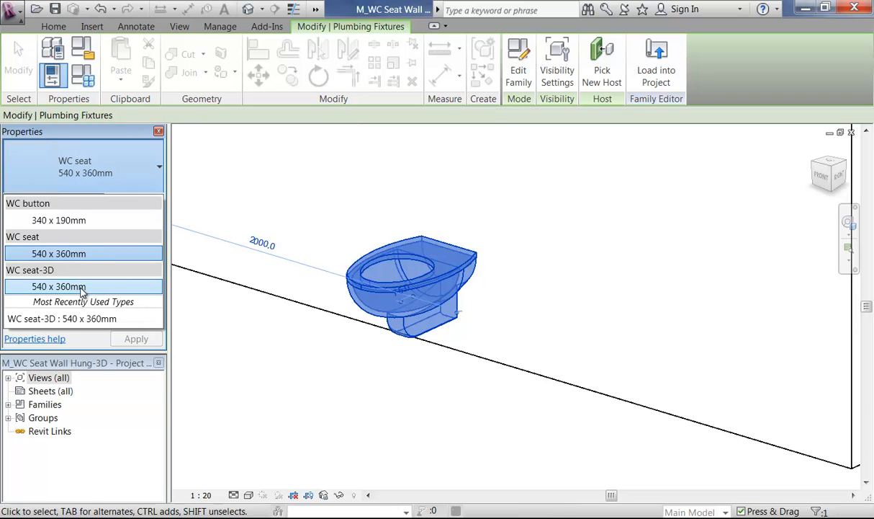
left_click(82, 287)
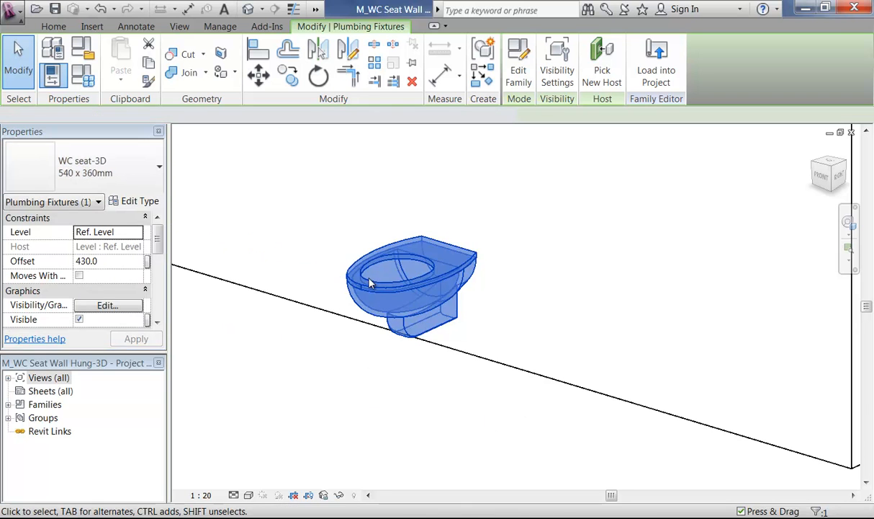
key("Escape")
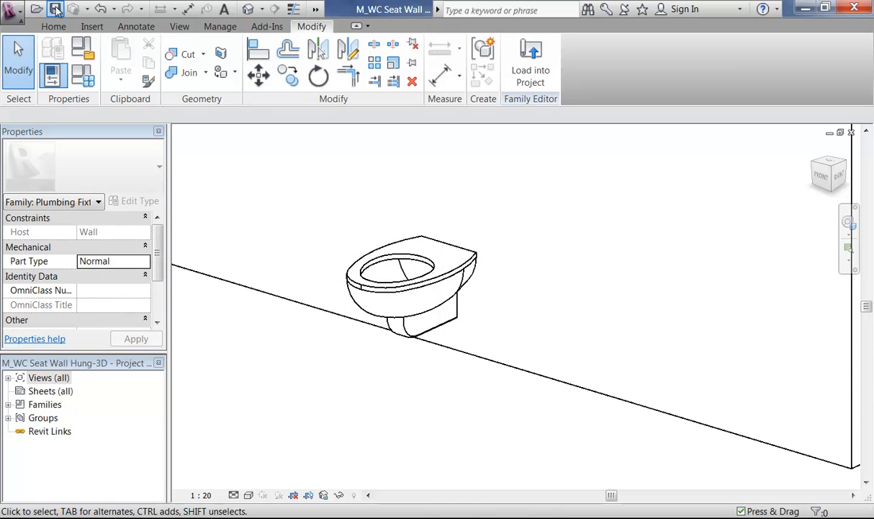
Step: Save the wall-hung WC family and load it only into Beach House-2012-2P-06.rvt without placing a new instance
left_click(56, 9)
left_click(531, 66)
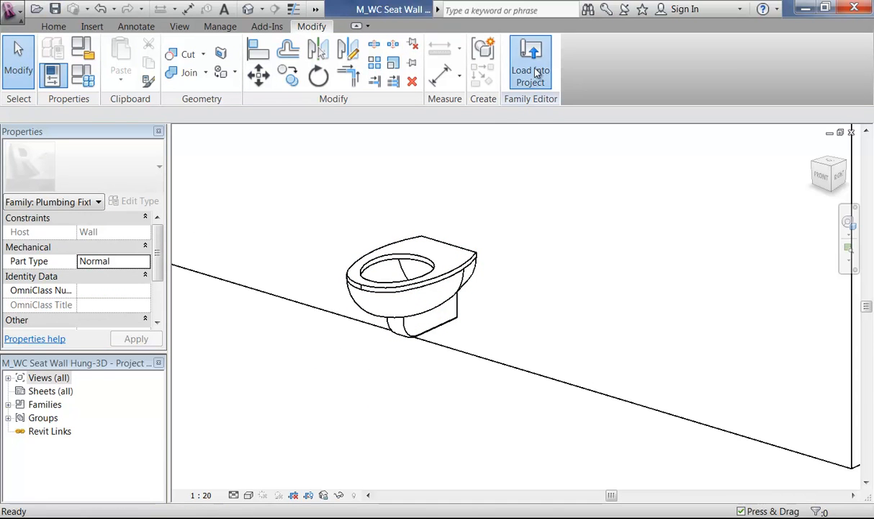
left_click(345, 197)
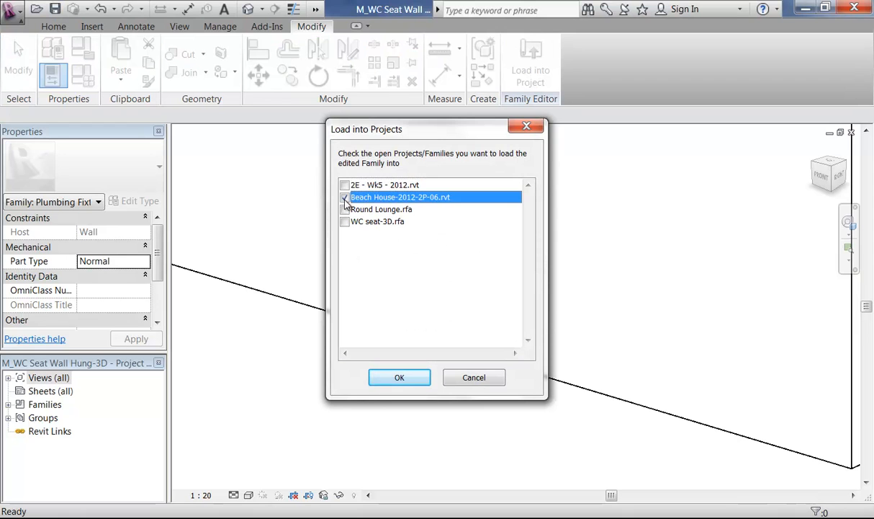
left_click(400, 377)
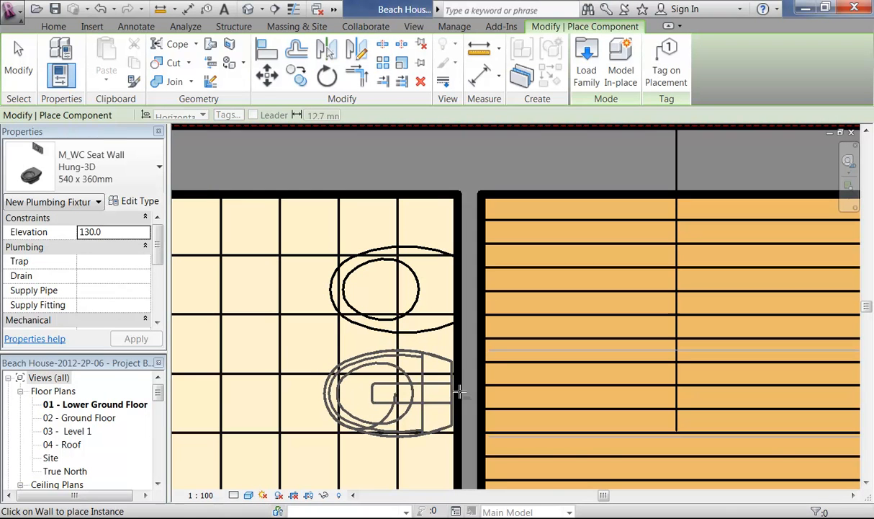
key("Escape")
key("Escape")
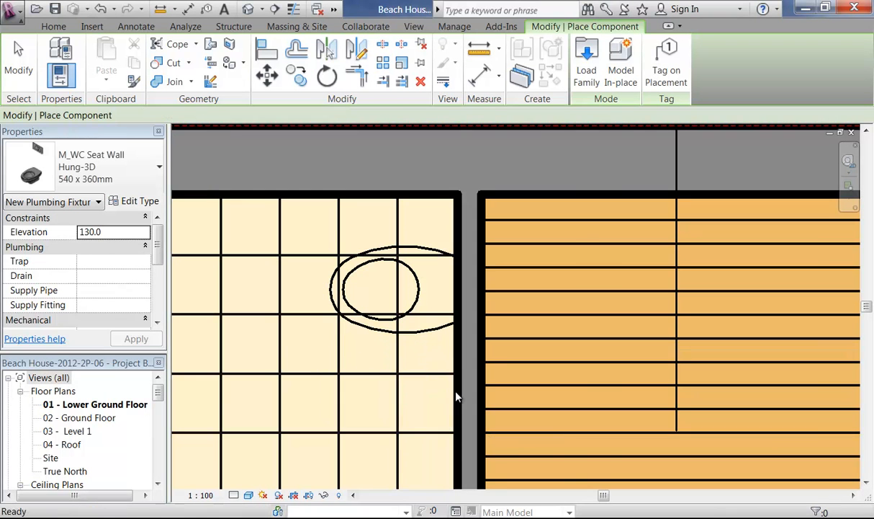
Step: Change the WC in the tiled room with door 10 to the M_WC Seat Wall Hung-3D 540 x 360mm type
left_click(423, 340)
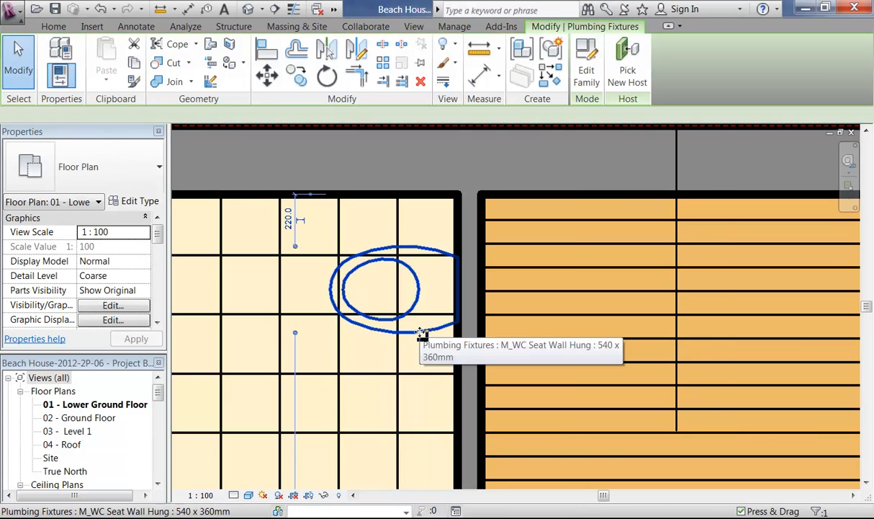
left_click(144, 186)
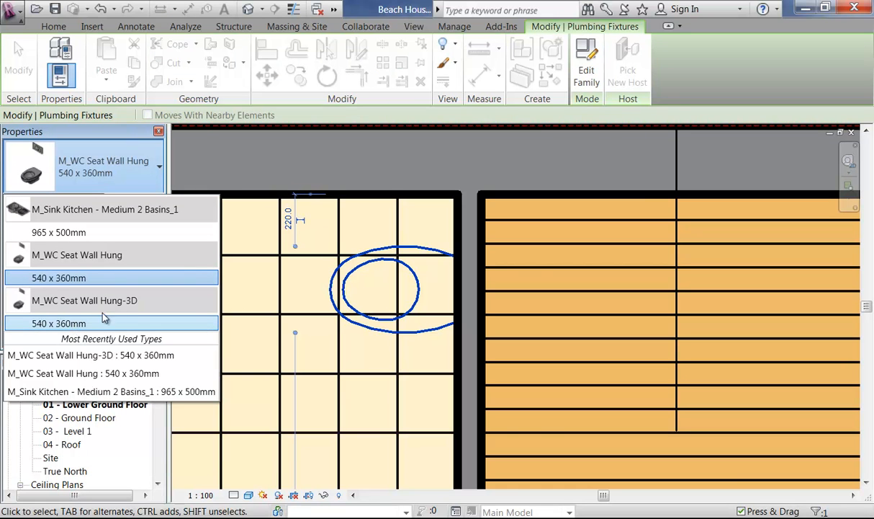
left_click(194, 356)
left_click(369, 406)
Step: Hide the stray curved line across this WC's bowl using Linework with the <Invisible lines> style
scroll(360, 381, "up", 3)
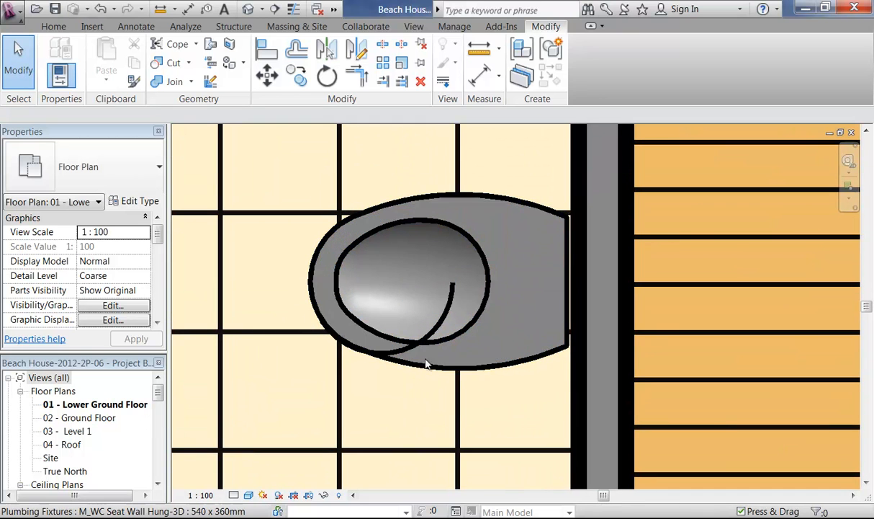
scroll(434, 295, "up", 2)
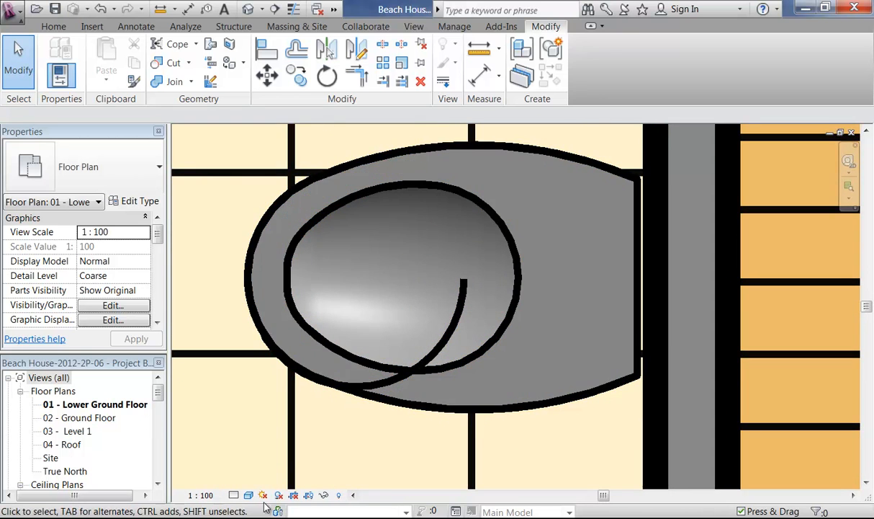
left_click(353, 360)
left_click(444, 79)
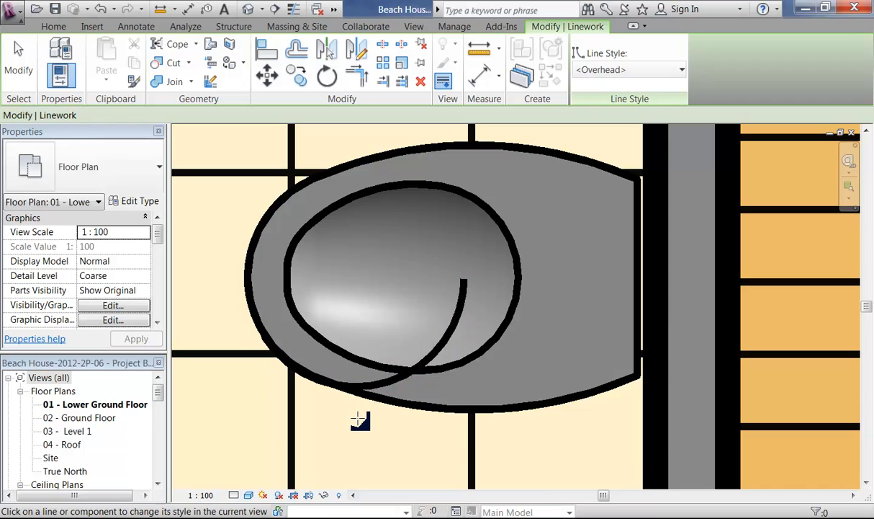
key("Escape")
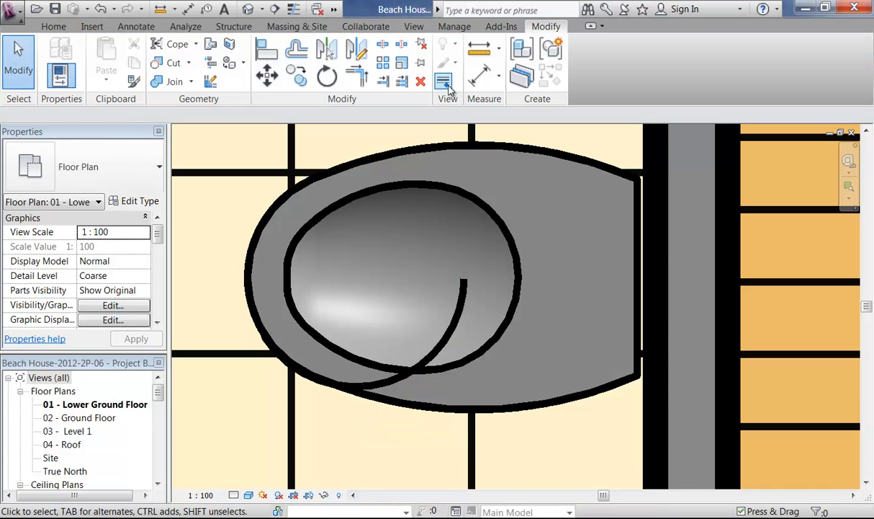
left_click(443, 82)
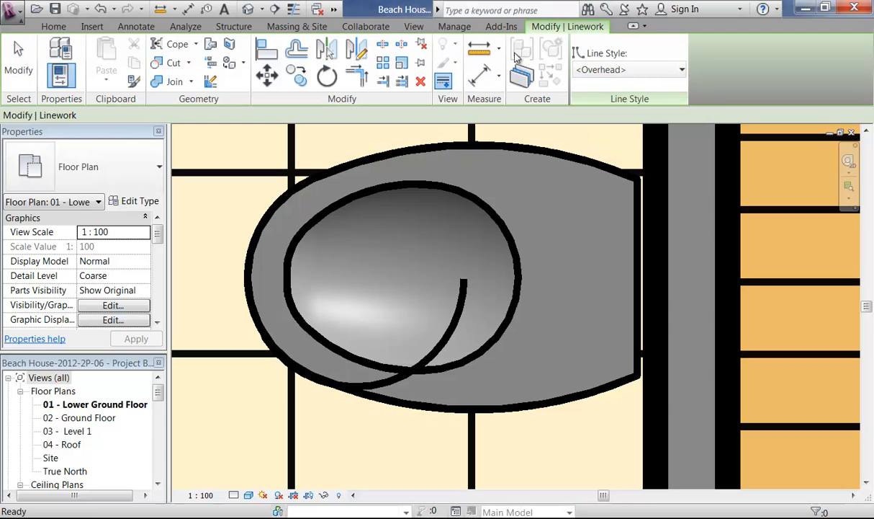
left_click(628, 69)
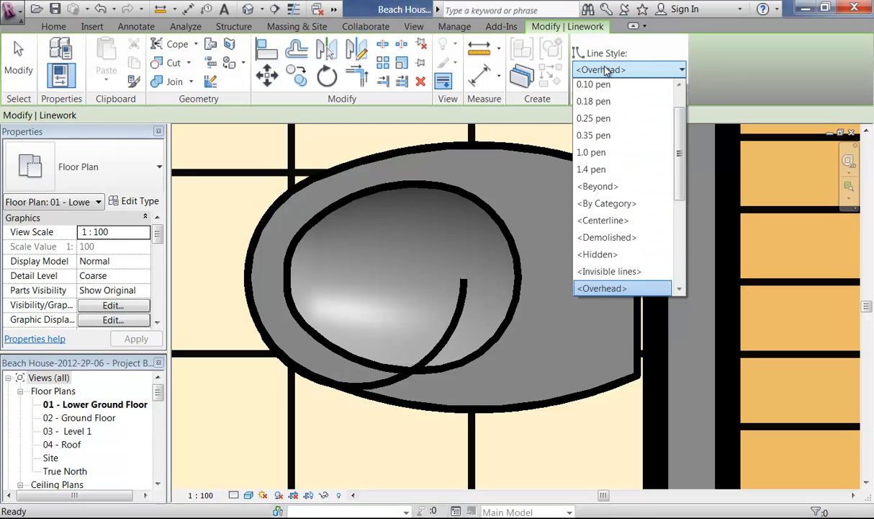
left_click(607, 274)
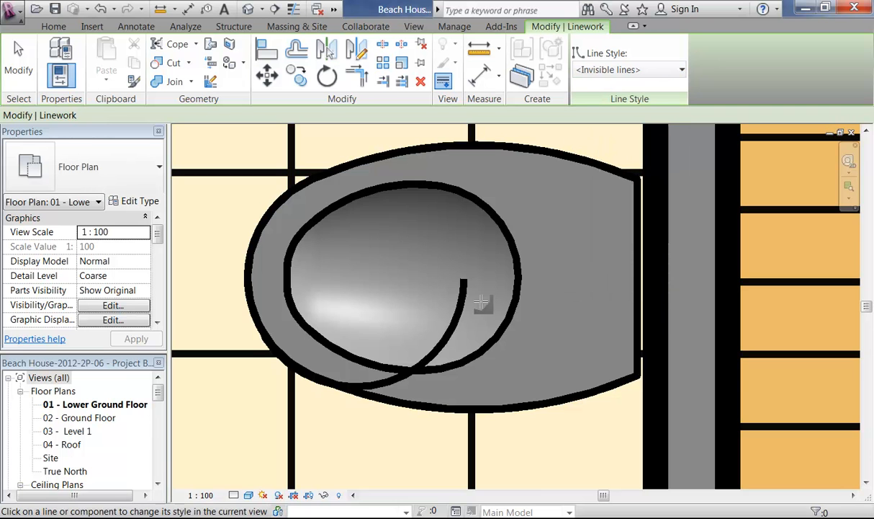
left_click(458, 317)
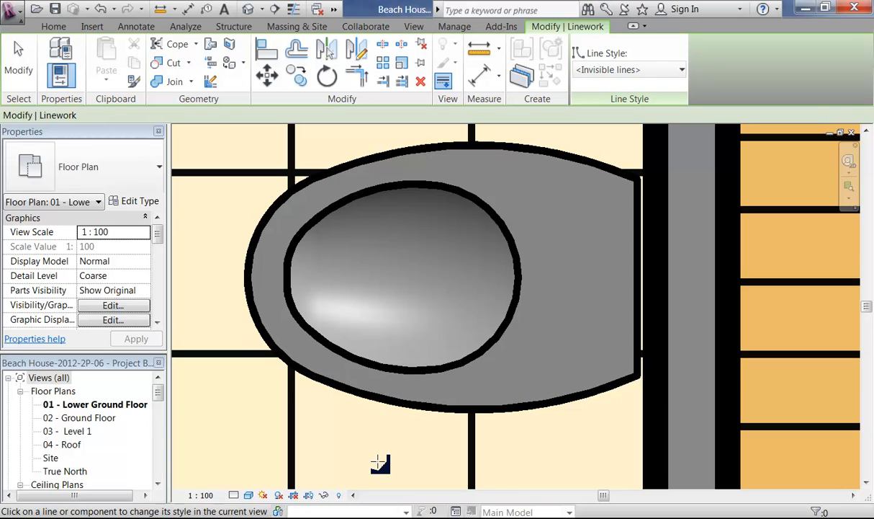
scroll(382, 465, "down", 5)
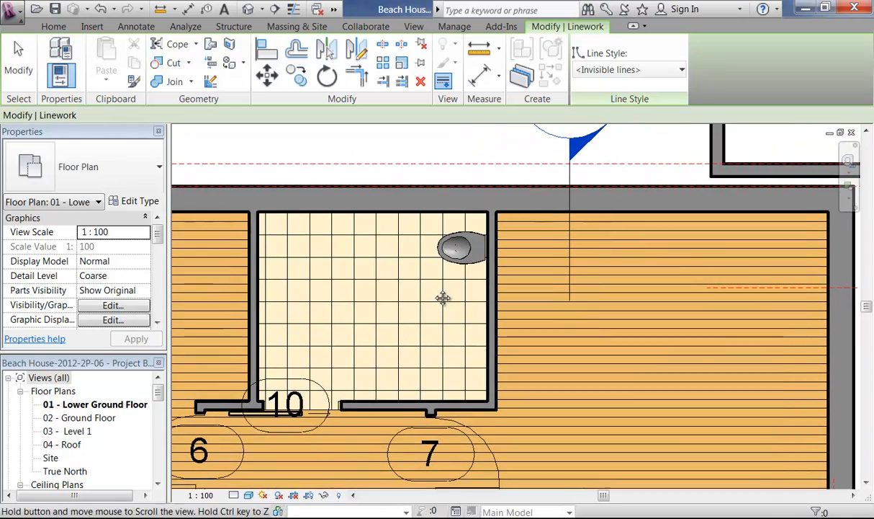
key("Escape")
Step: Set the lower ground floor plan's visual style to Hidden Line and inspect the WC
middle_click_drag(373, 353, 435, 259)
scroll(435, 260, "down", 2)
scroll(430, 257, "down", 1)
middle_click_drag(358, 321, 208, 458)
scroll(288, 367, "up", 3)
middle_click_drag(289, 368, 570, 291)
mouse_move(610, 260)
middle_mouse_down()
mouse_move(476, 331)
mouse_move(500, 296)
middle_mouse_up()
scroll(472, 329, "up", 1)
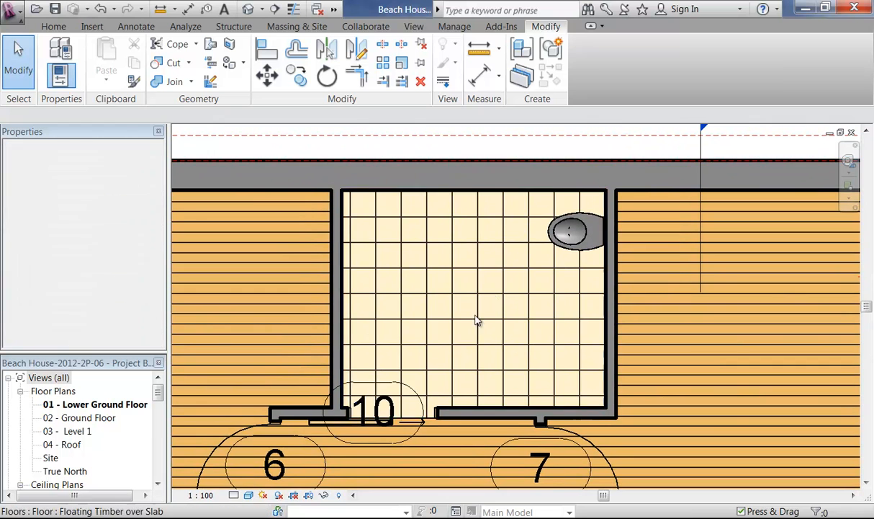
left_click(248, 495)
left_click(272, 433)
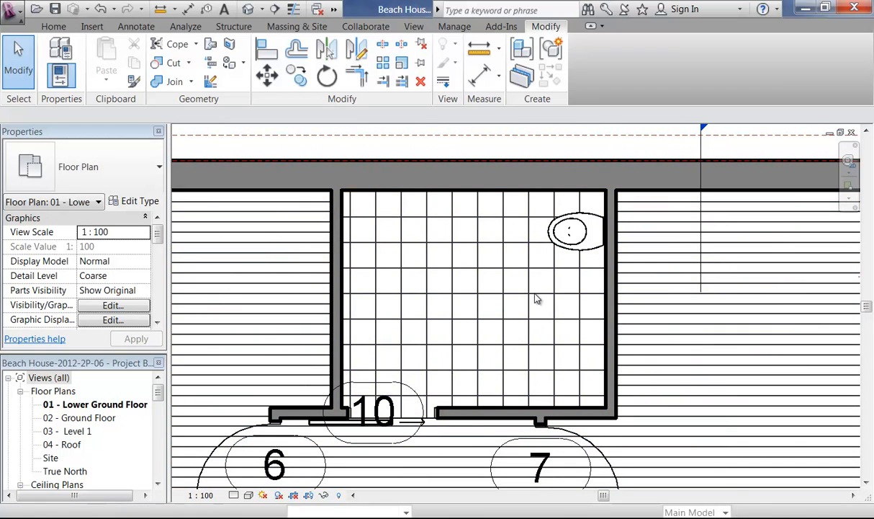
scroll(537, 297, "up", 5)
scroll(544, 288, "down", 4)
scroll(544, 289, "up", 4)
scroll(529, 332, "down", 5)
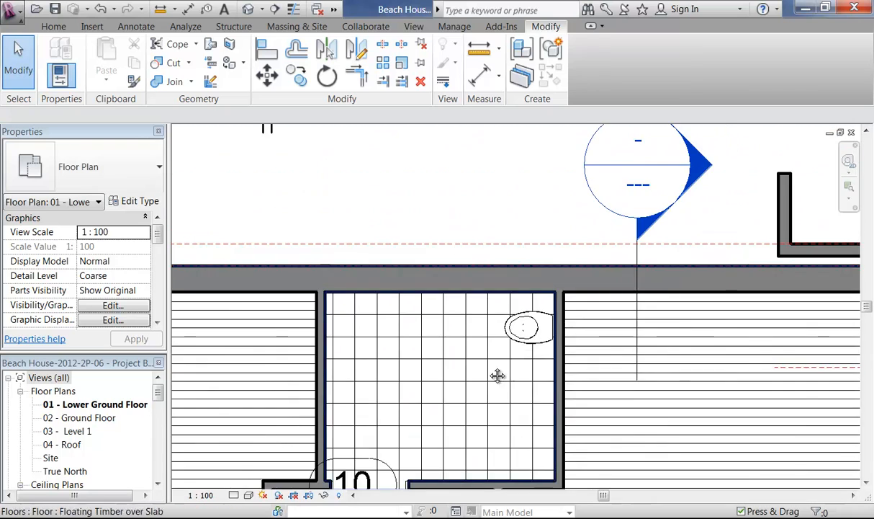
Step: Change the WC in the tiled room with door 11 to M_WC Seat Wall Hung-3D 540 x 360mm and deselect it
middle_click_drag(492, 364, 552, 272)
middle_click_drag(474, 326, 524, 219)
scroll(486, 302, "down", 3)
middle_click_drag(409, 402, 444, 240)
scroll(444, 240, "up", 4)
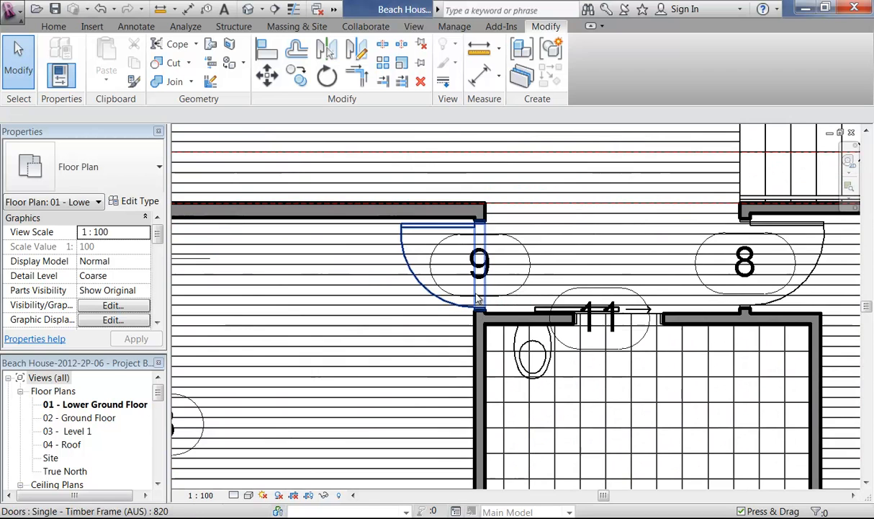
left_click(528, 372)
scroll(473, 414, "up", 2)
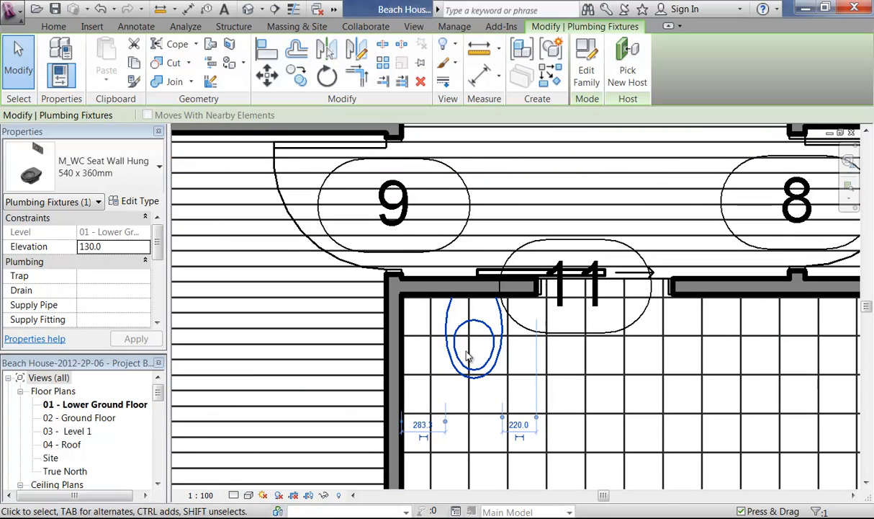
left_click(88, 165)
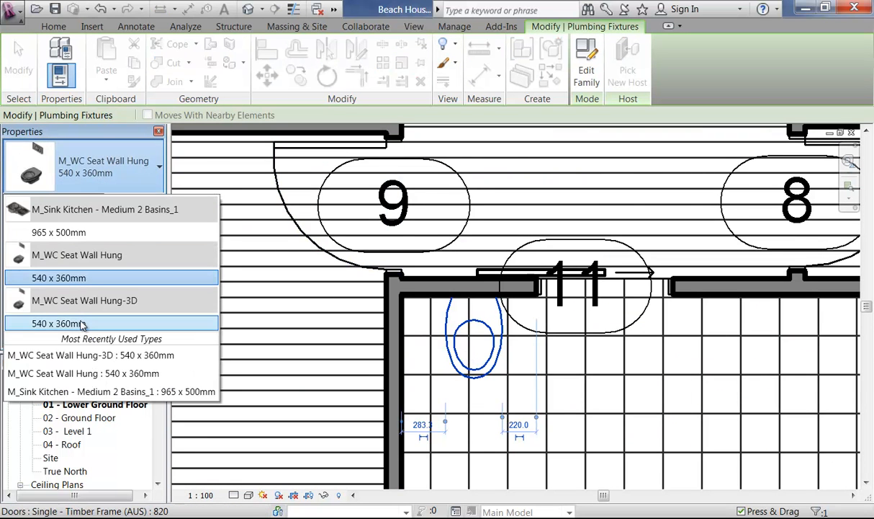
left_click(82, 323)
scroll(494, 369, "up", 2)
scroll(495, 369, "up", 1)
middle_click_drag(495, 370, 608, 398)
middle_click_drag(405, 389, 463, 396)
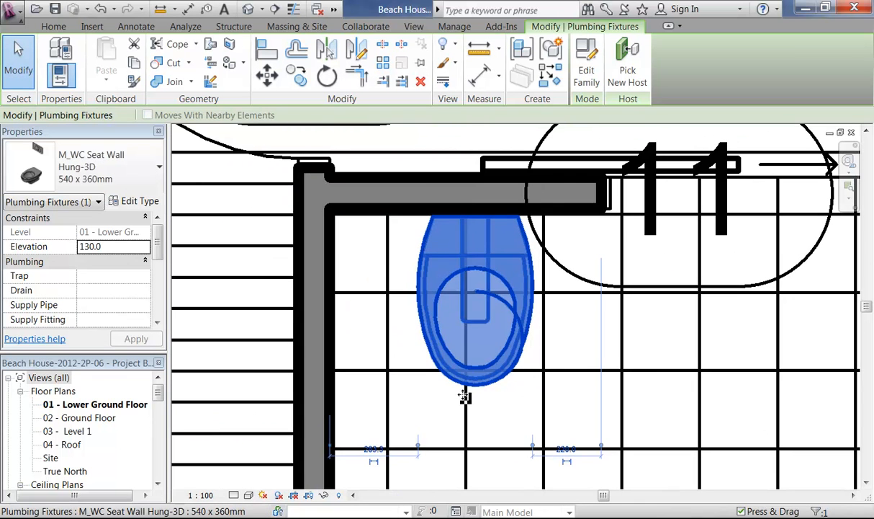
left_click(371, 258)
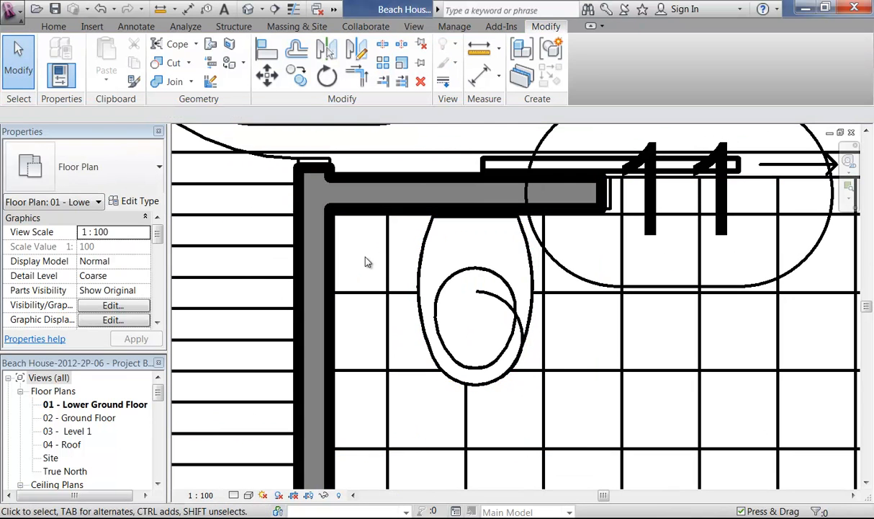
Step: Apply the <Invisible lines> linework style to the stray curve across the bowl of the WC beside door 11
left_click(444, 82)
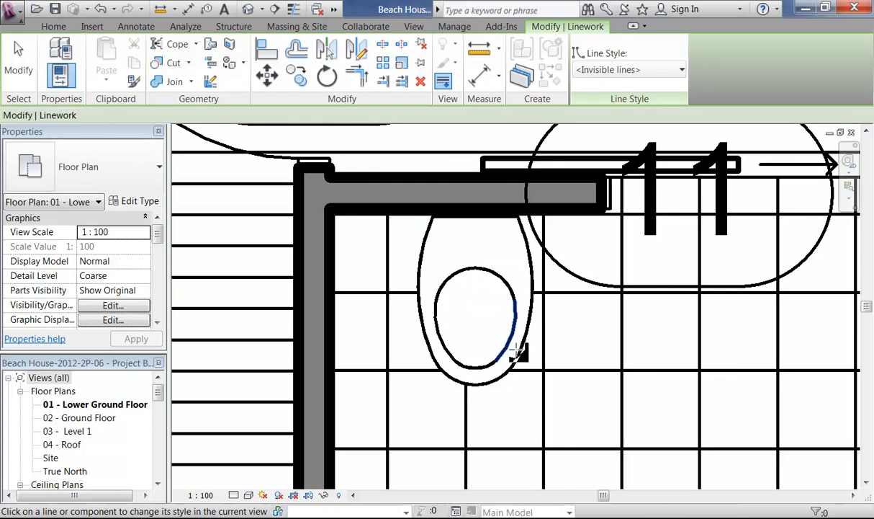
scroll(537, 419, "down", 3)
middle_click_drag(536, 419, 488, 393)
key("Escape")
scroll(489, 393, "down", 2)
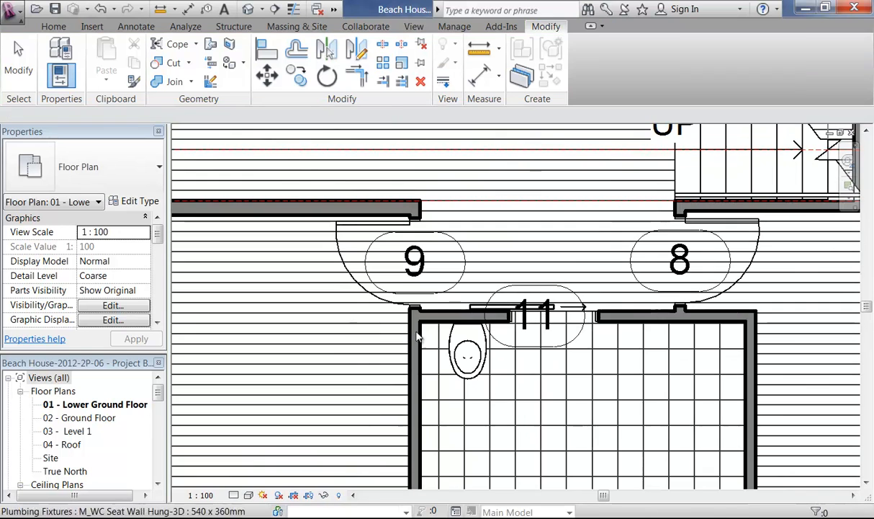
Step: Load the M_Bath Tub family from the Metric Library's Plumbing Fixtures folder for component placement
middle_click_drag(558, 390, 412, 273)
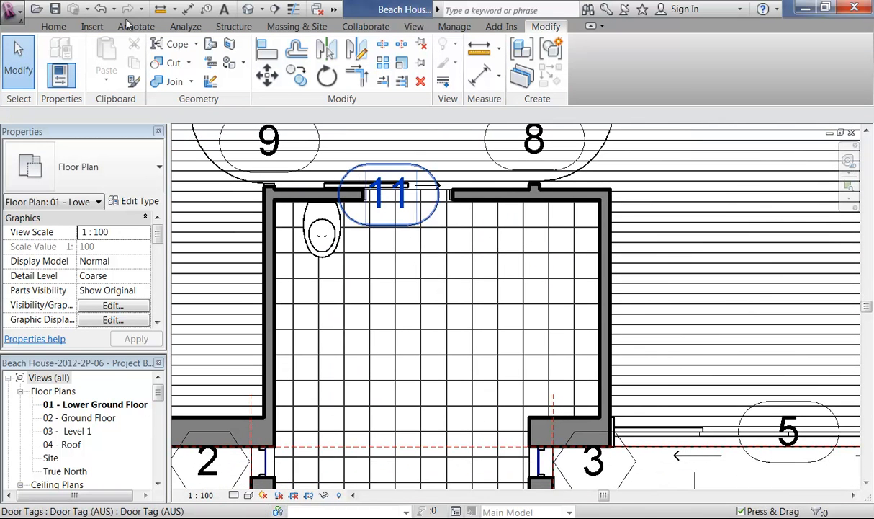
left_click(54, 28)
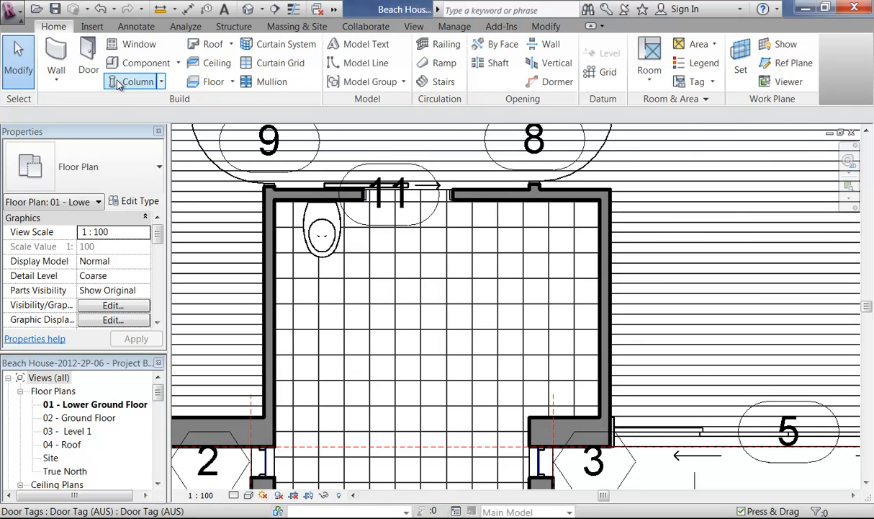
left_click(139, 65)
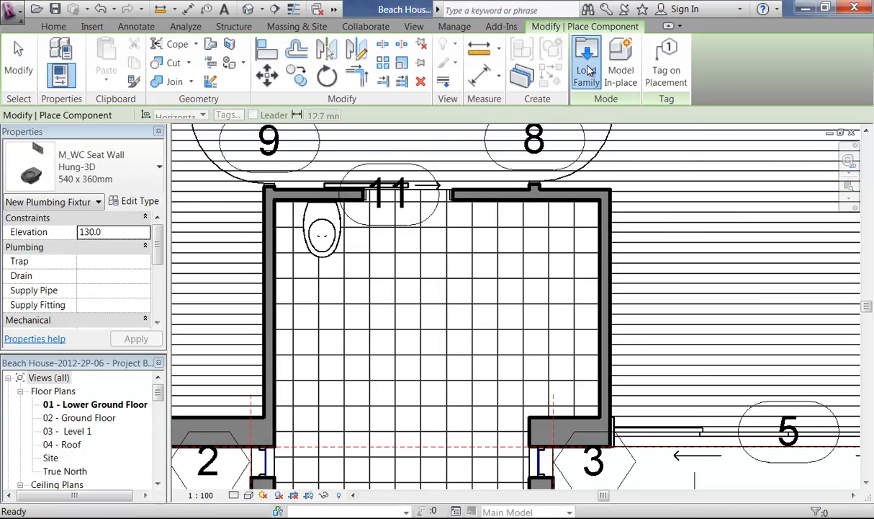
left_click(566, 68)
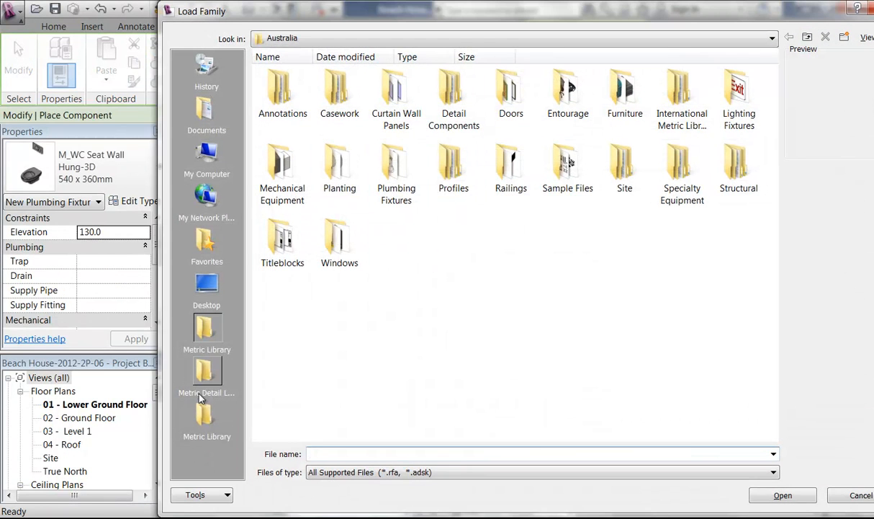
left_click(204, 414)
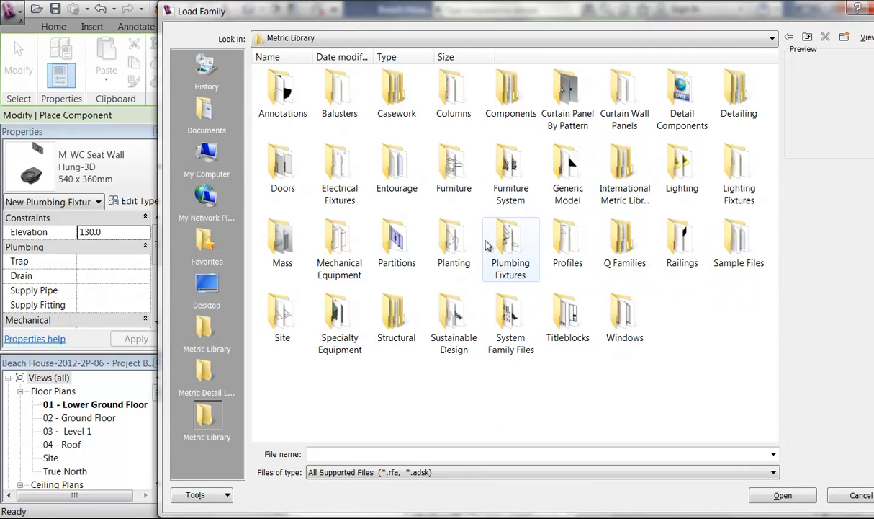
double_click(511, 245)
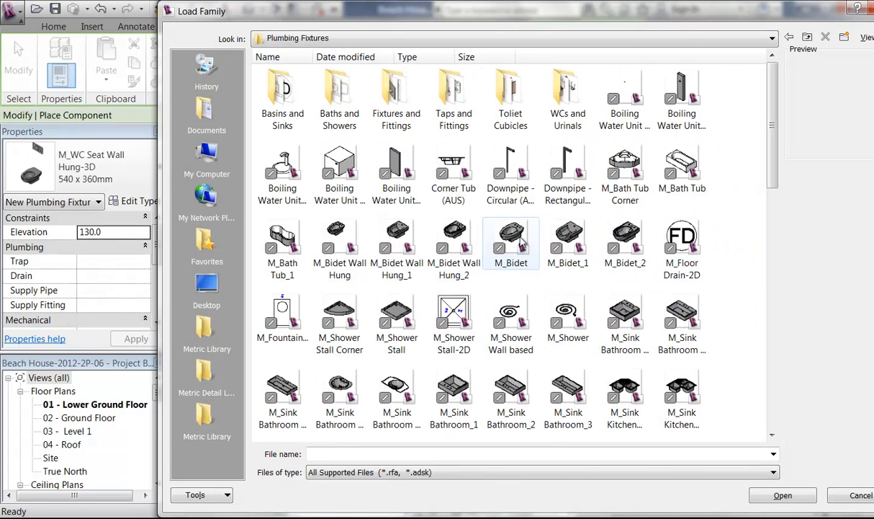
left_click(680, 184)
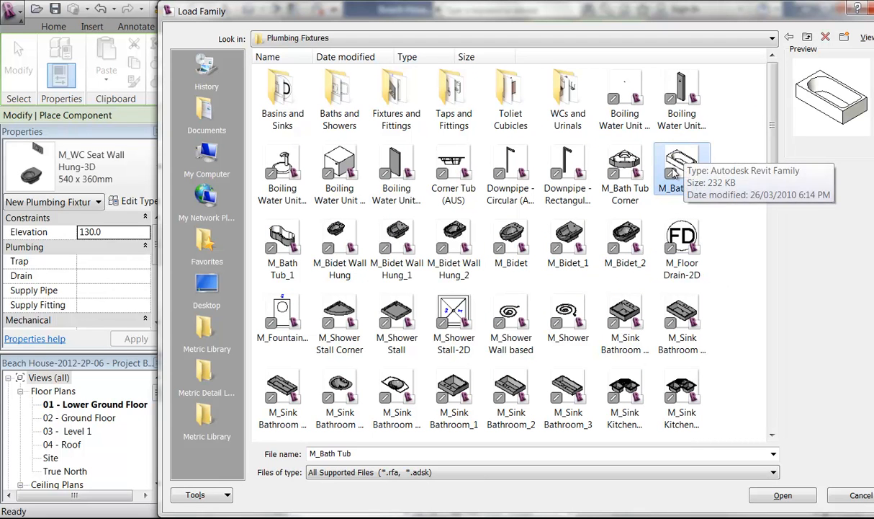
left_click(782, 495)
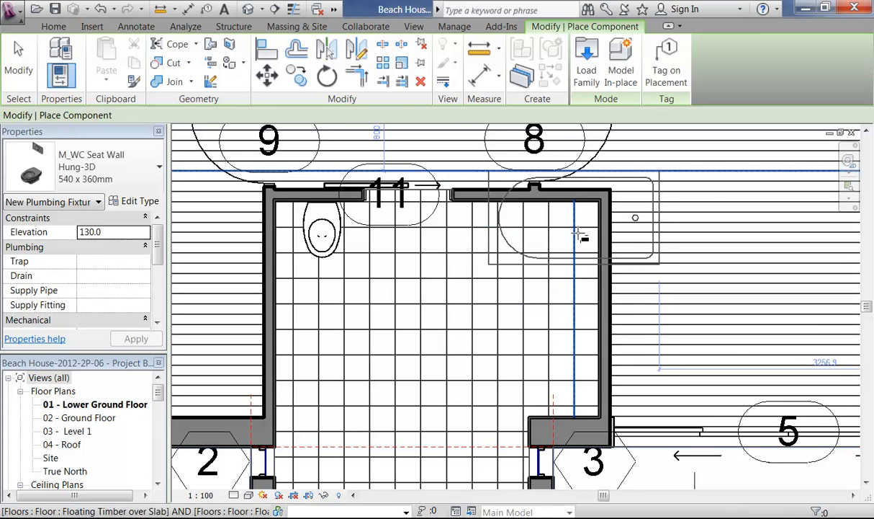
Step: Place the M_Bath Tub 1675 x 915 mm lengthwise along the side wall in the tiled room's corner opposite the WC
left_click(104, 178)
scroll(96, 264, "down", 2)
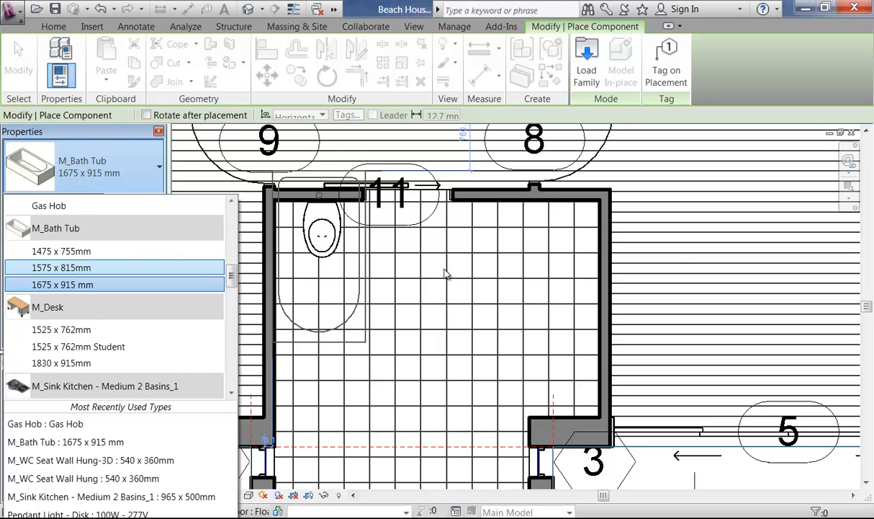
left_click(756, 53)
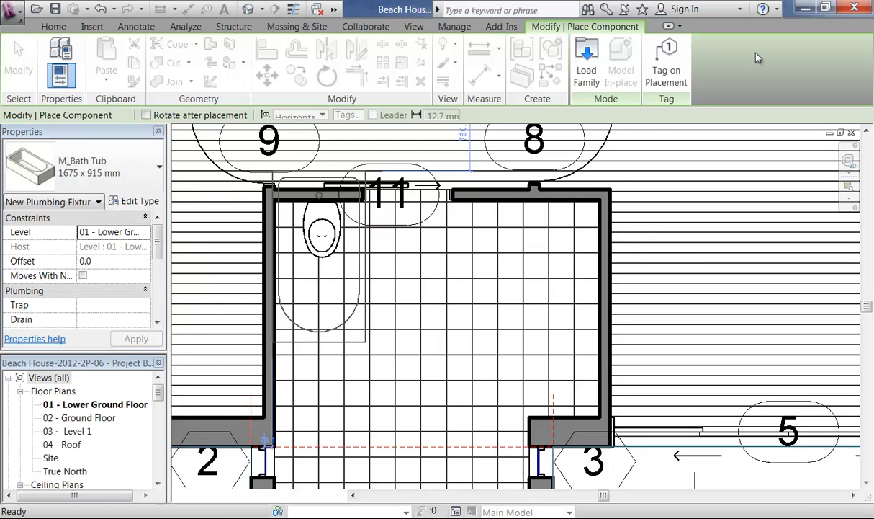
left_click(558, 288)
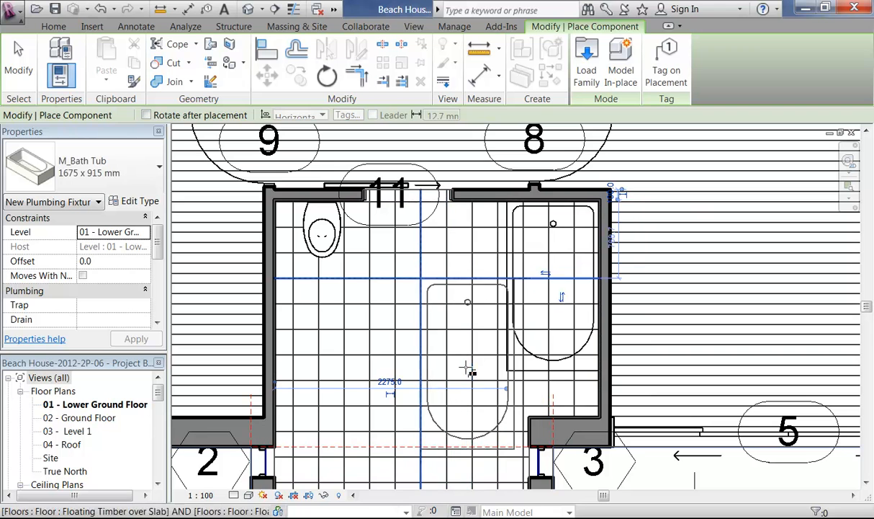
key("Escape")
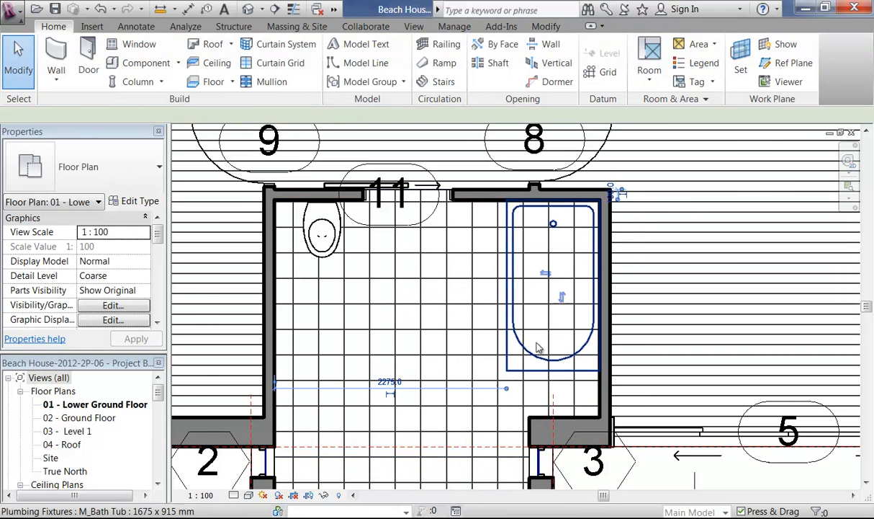
Step: Select the placed bath tub, inspect its plan outline and open its family for editing
left_click(523, 360)
scroll(539, 328, "up", 2)
scroll(384, 210, "down", 1)
middle_click_drag(384, 210, 324, 258)
scroll(407, 344, "up", 1)
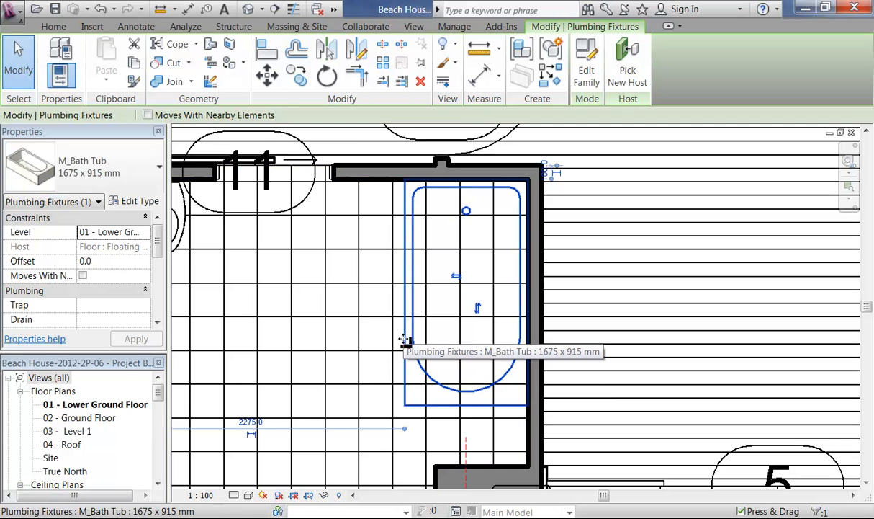
scroll(407, 344, "down", 3)
scroll(423, 352, "up", 2)
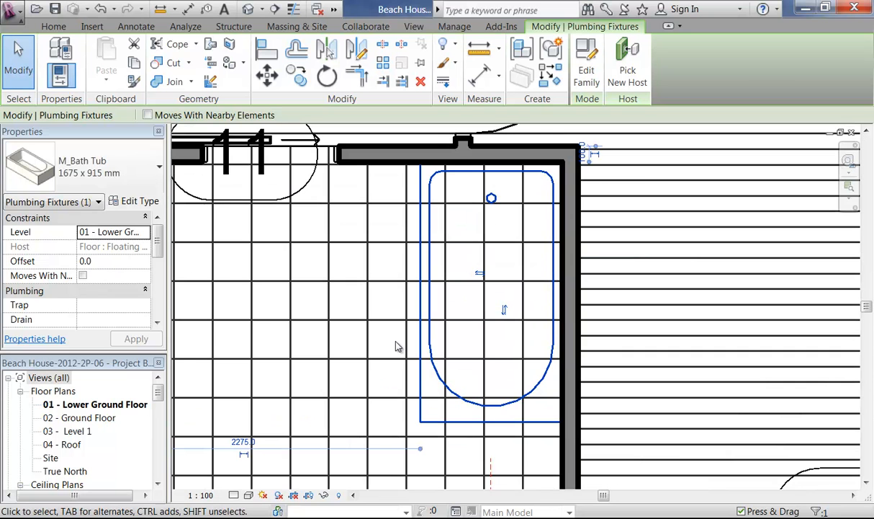
left_click(589, 72)
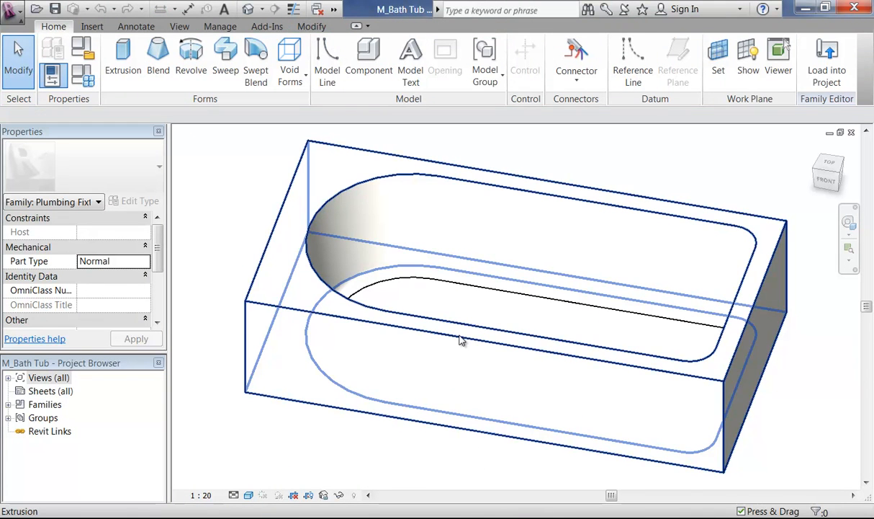
Step: Check the family element visibility settings of the bath tub's outer body extrusion
left_click(463, 340)
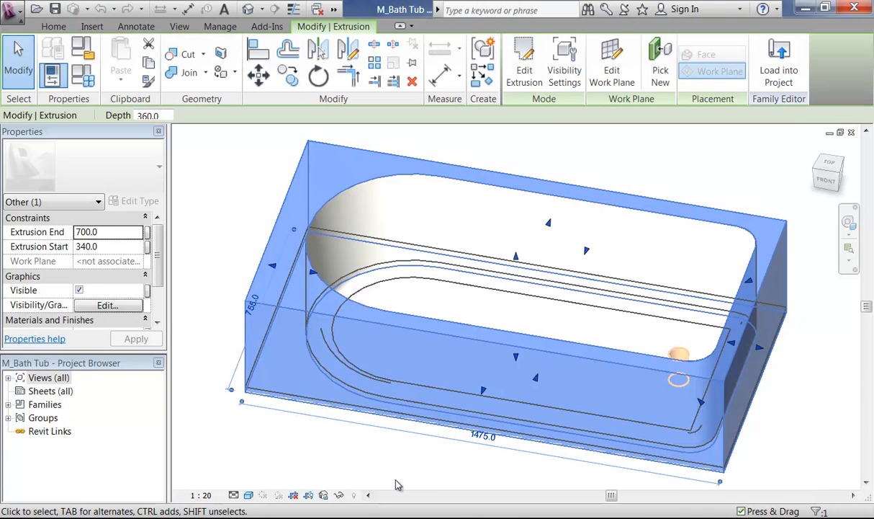
left_click(395, 485)
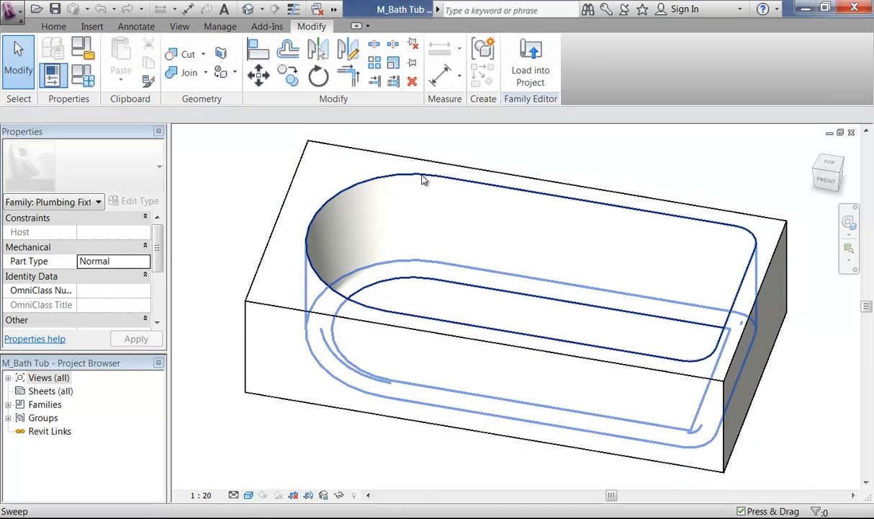
left_click(376, 156)
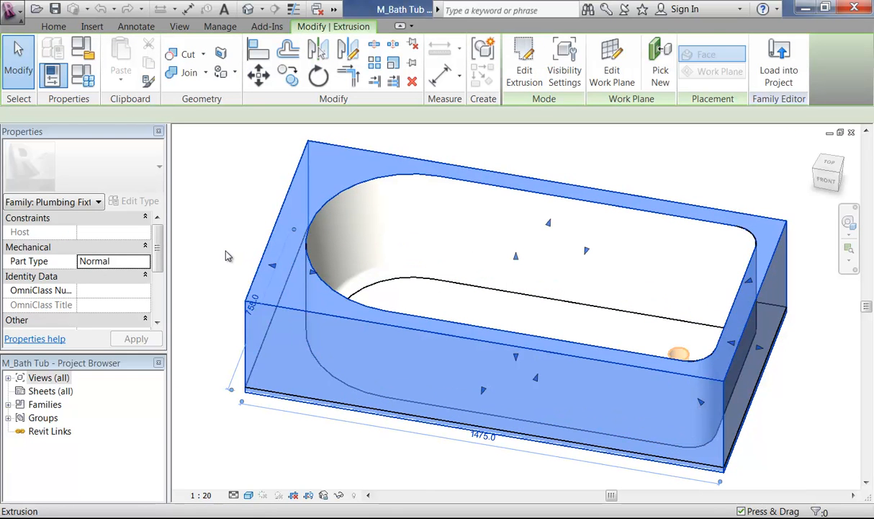
left_click(565, 72)
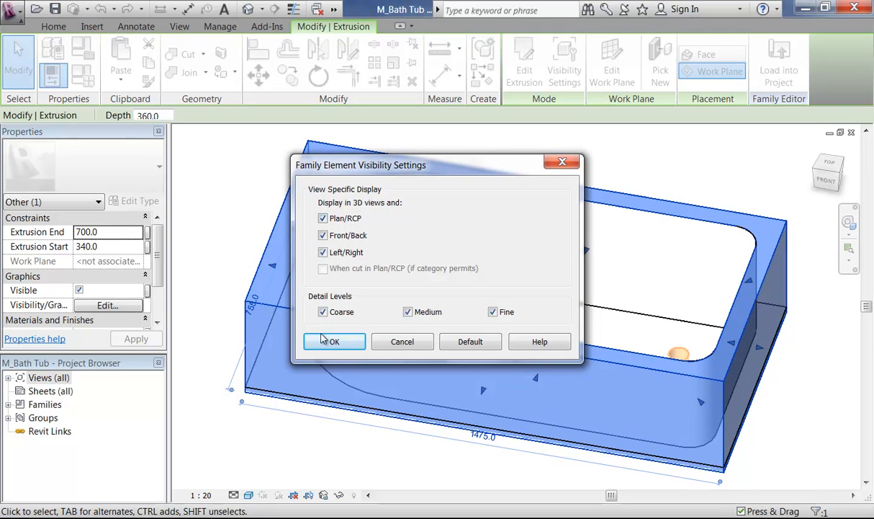
left_click(326, 343)
left_click(329, 447)
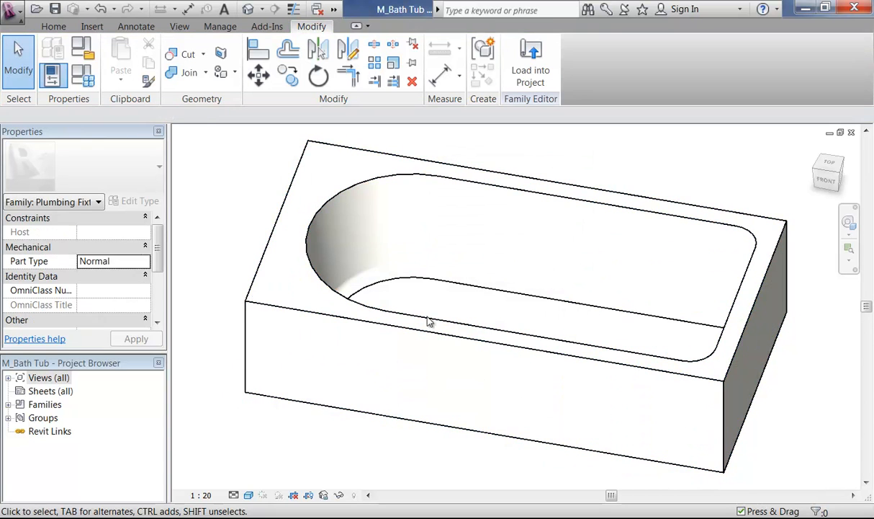
Step: Check the visibility settings of the bath tub's base extrusion and examine the tub from its drain end
left_click(445, 286)
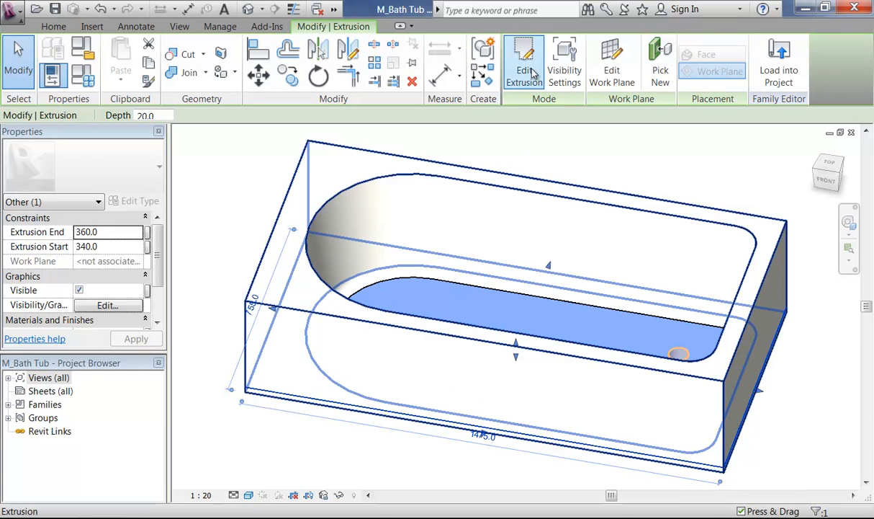
left_click(564, 64)
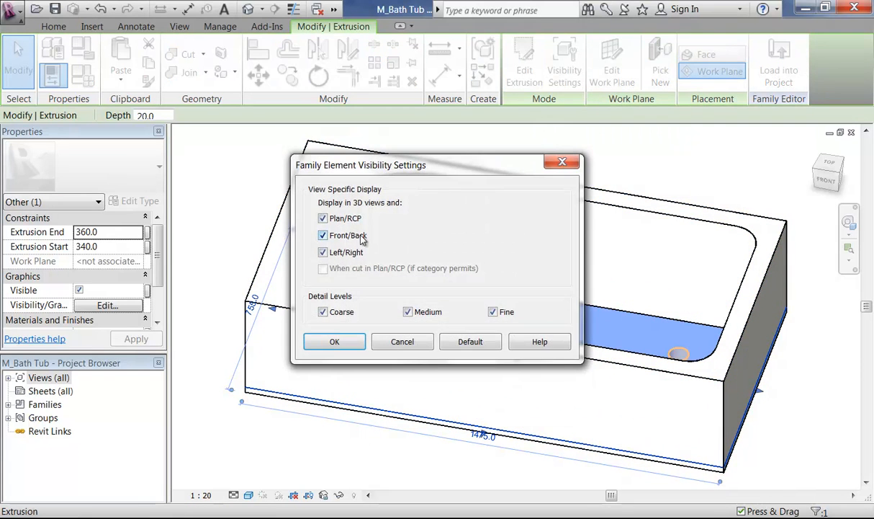
left_click(335, 341)
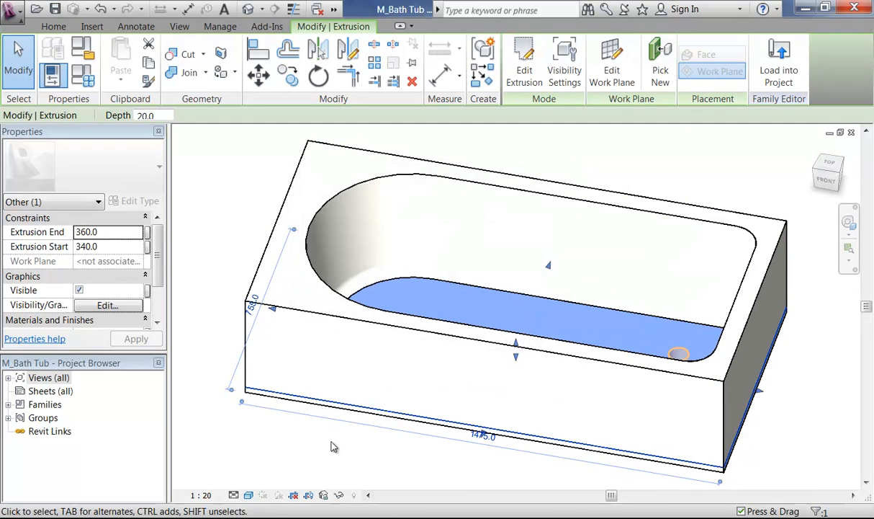
middle_click_drag(335, 430, 505, 398)
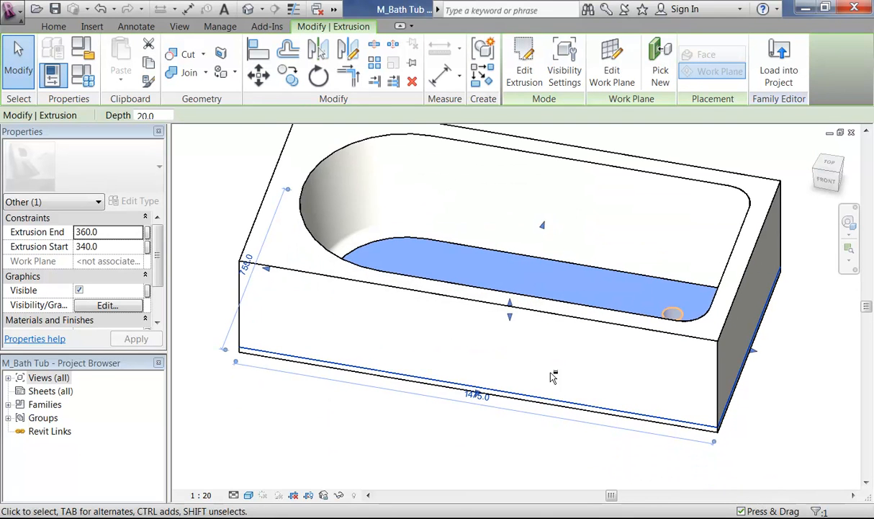
scroll(624, 370, "down", 1)
scroll(671, 364, "down", 1)
middle_click_drag(671, 369, 561, 398)
middle_click_drag(550, 353, 455, 370, "shift")
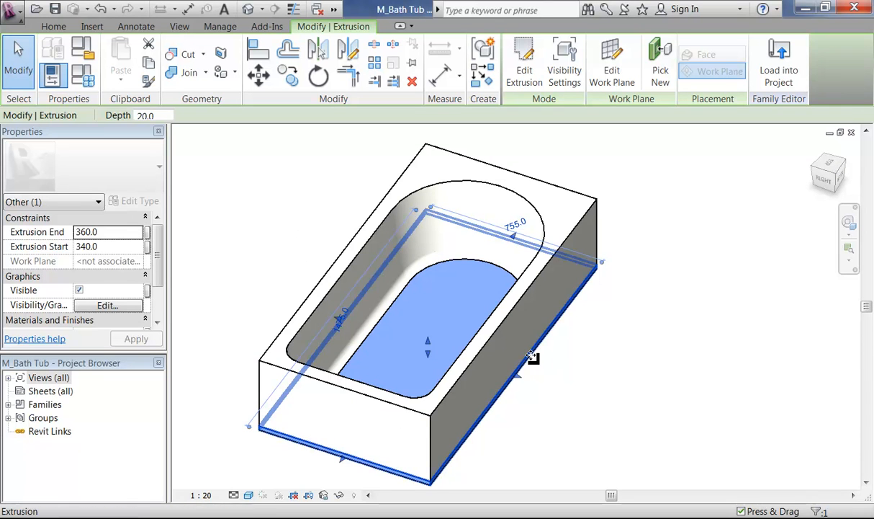
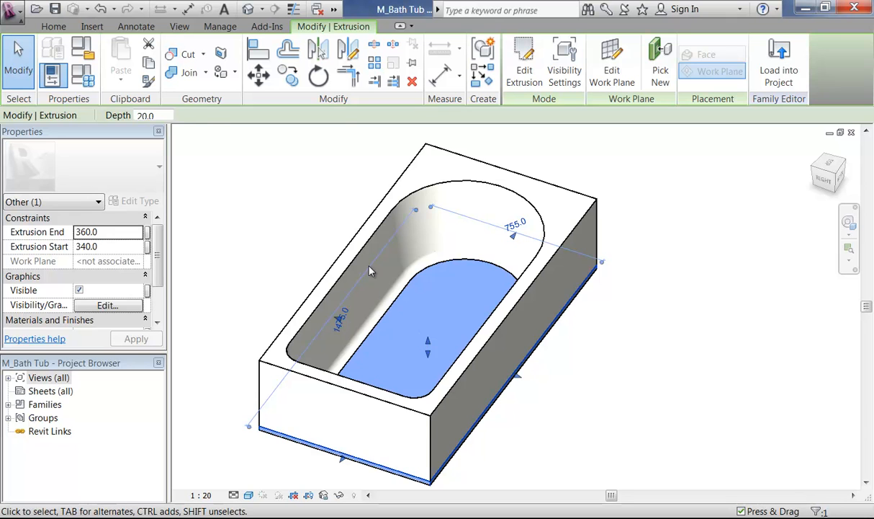
key("Escape")
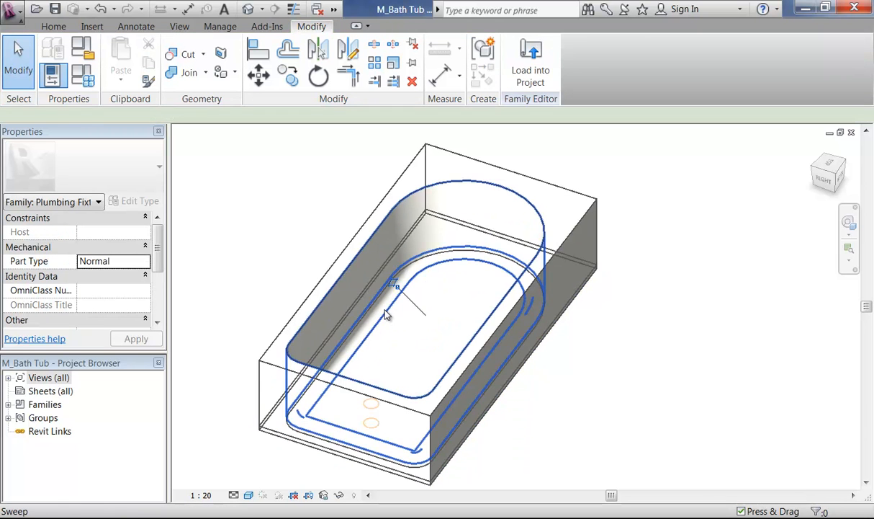
Step: Check the visibility settings of the sweep forming the bath tub's inner walls and cancel without changes
left_click(408, 344)
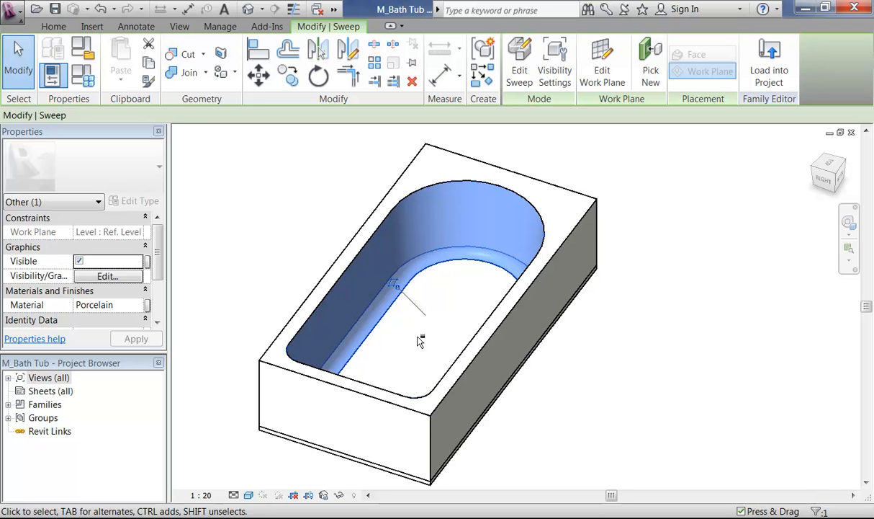
mouse_move(248, 339)
middle_mouse_down("shift")
mouse_move(250, 407)
mouse_move(283, 443)
mouse_move(324, 381)
middle_mouse_up("shift")
middle_click_drag(372, 383, 396, 333, "shift")
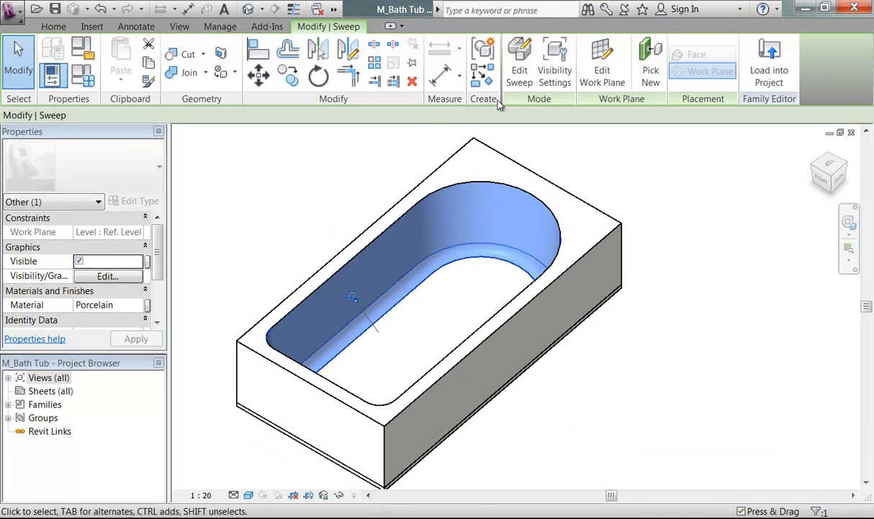
left_click(555, 71)
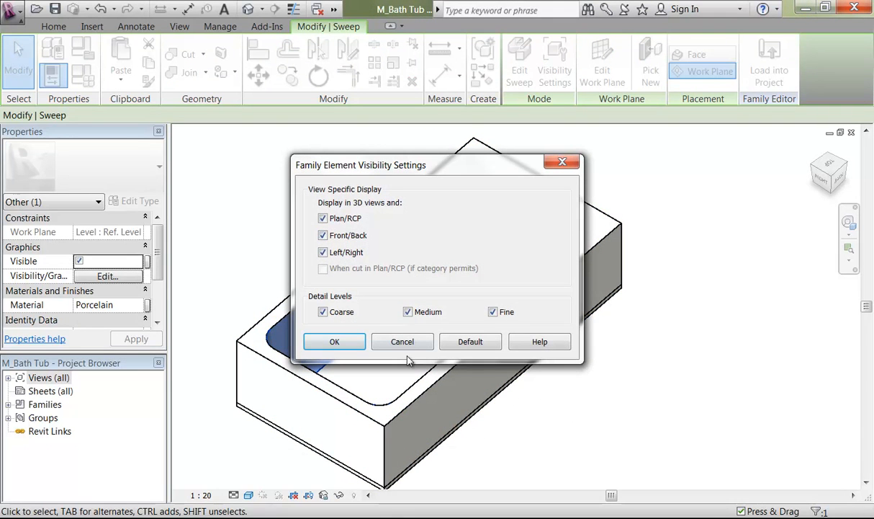
left_click(412, 347)
left_click(310, 246)
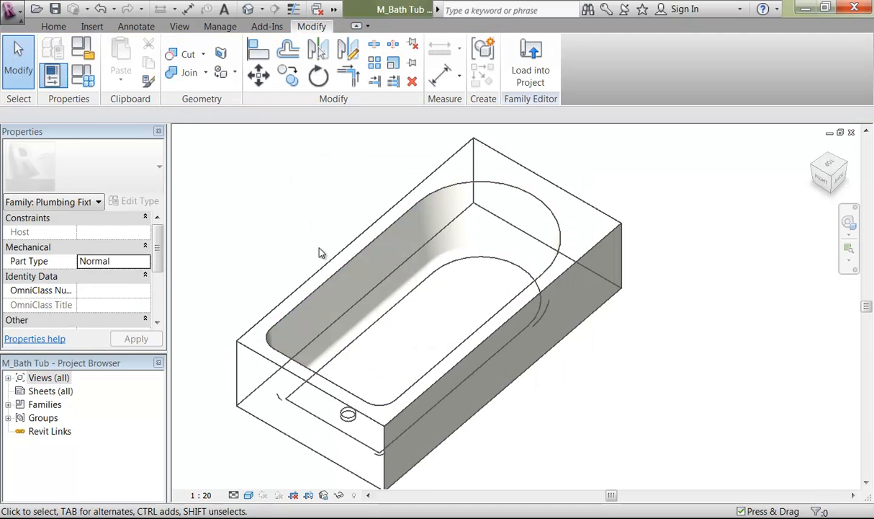
Step: Save the bath tub family as M_Bath Tub-3D in the Beach House folder of the Revit Training documents
left_click(13, 14)
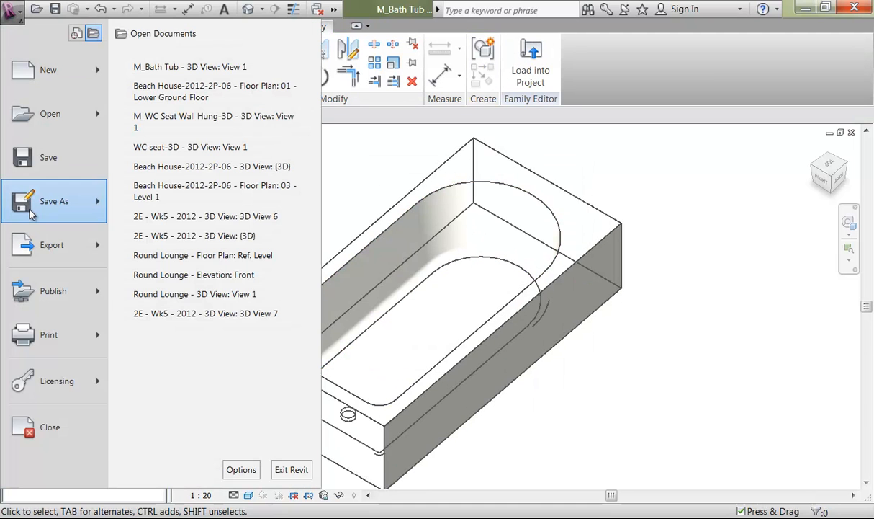
mouse_move(32, 203)
left_click(200, 144)
left_click(461, 167)
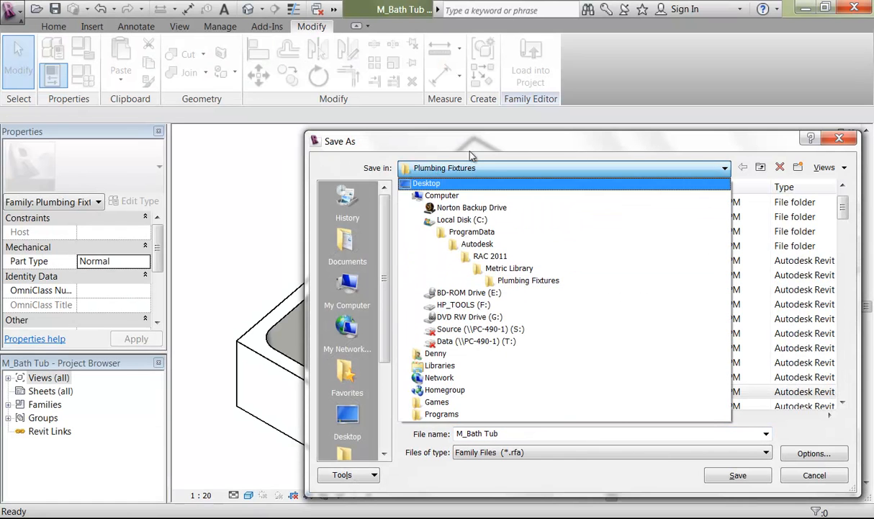
left_click(528, 280)
left_click(347, 244)
scroll(432, 339, "down", 6)
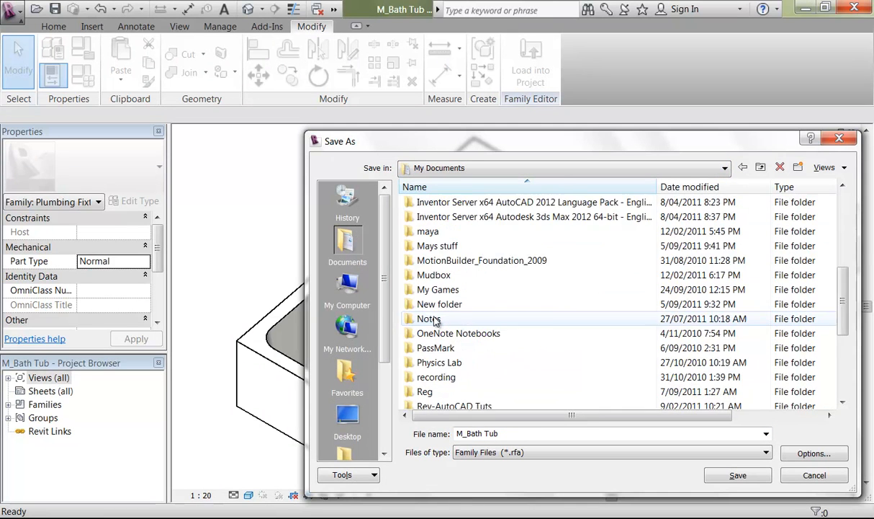
scroll(434, 357, "down", 2)
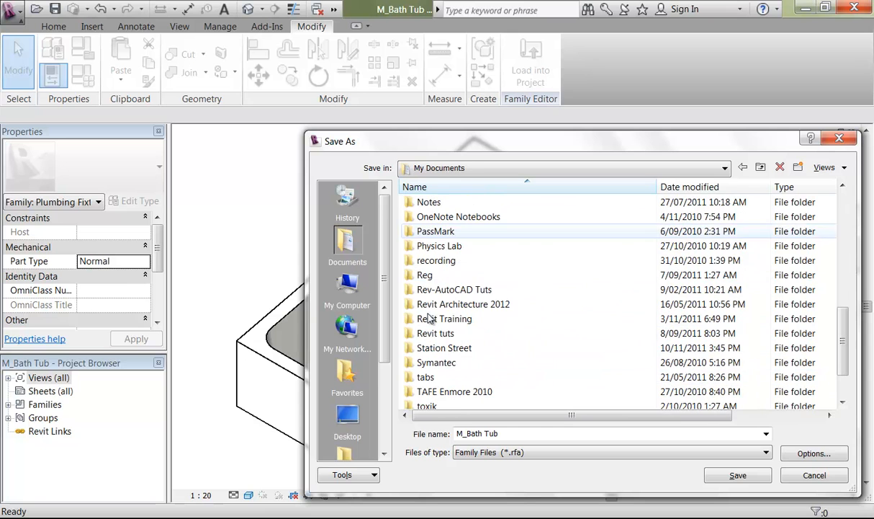
double_click(434, 323)
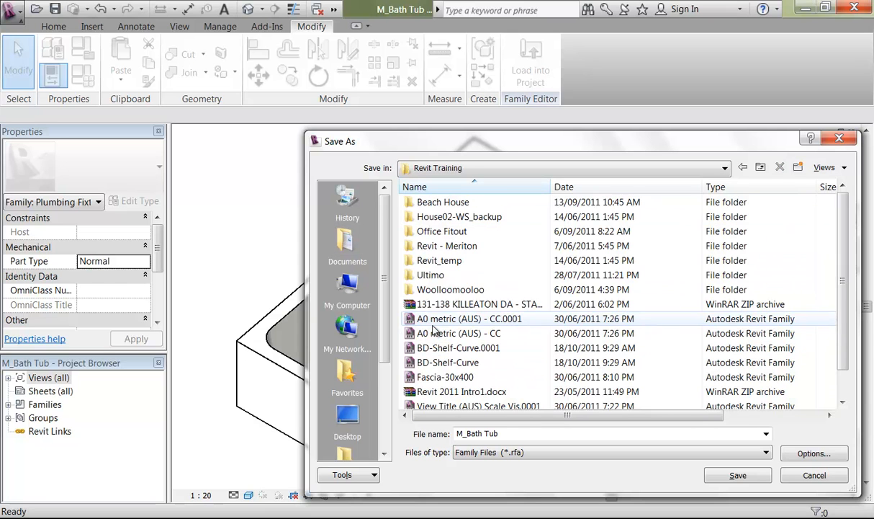
double_click(420, 203)
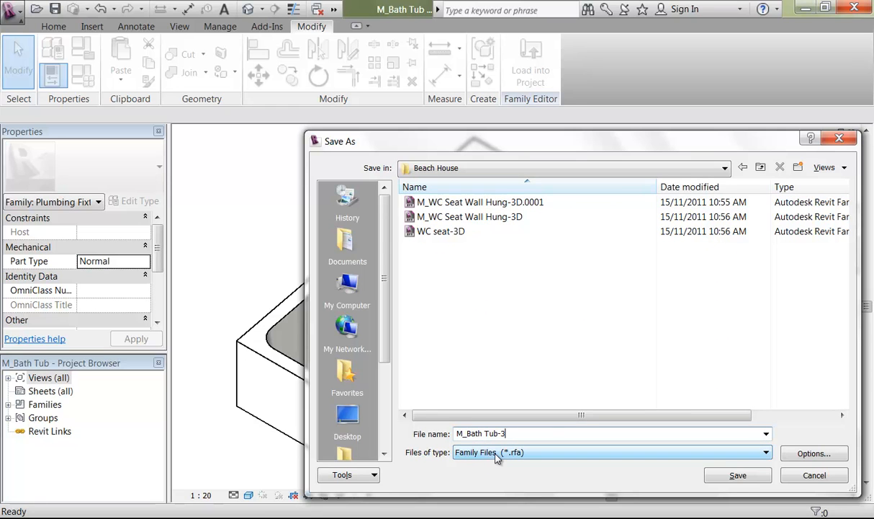
left_click(736, 473)
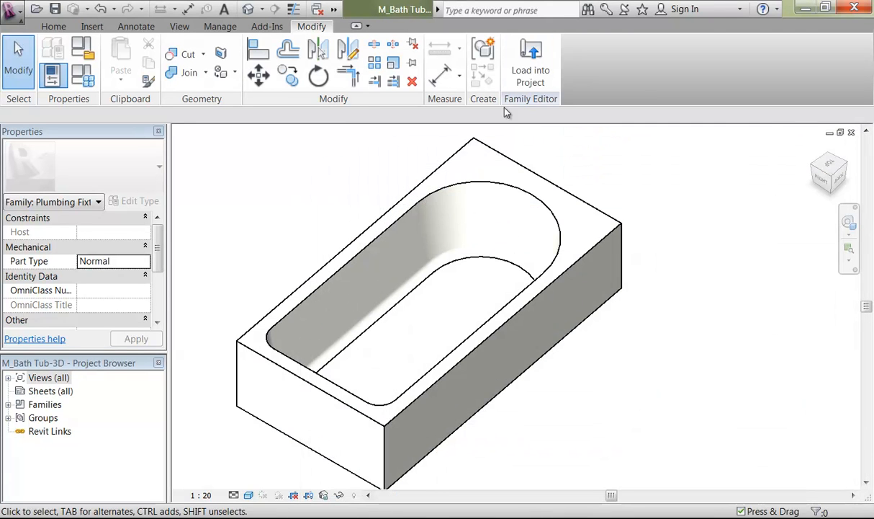
Step: Load the M_Bath Tub-3D family into the Beach House-2012-2P-06 project without placing a new instance
left_click(537, 70)
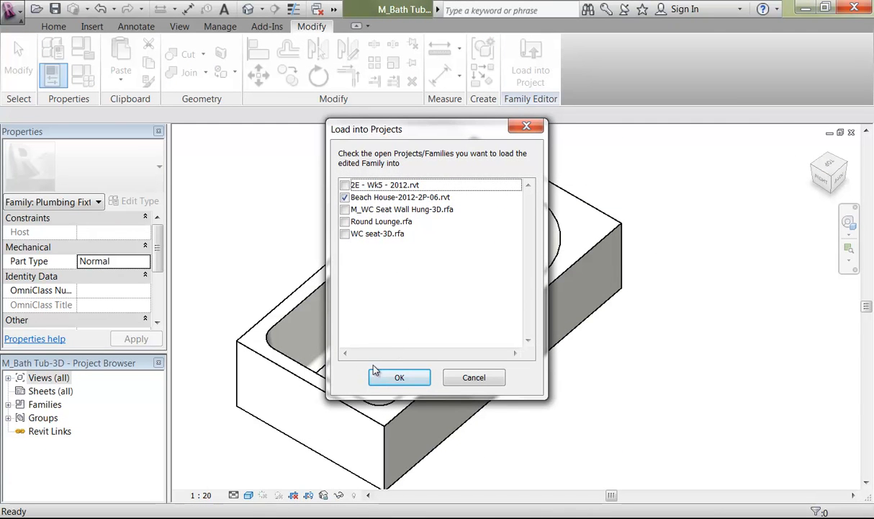
left_click(398, 378)
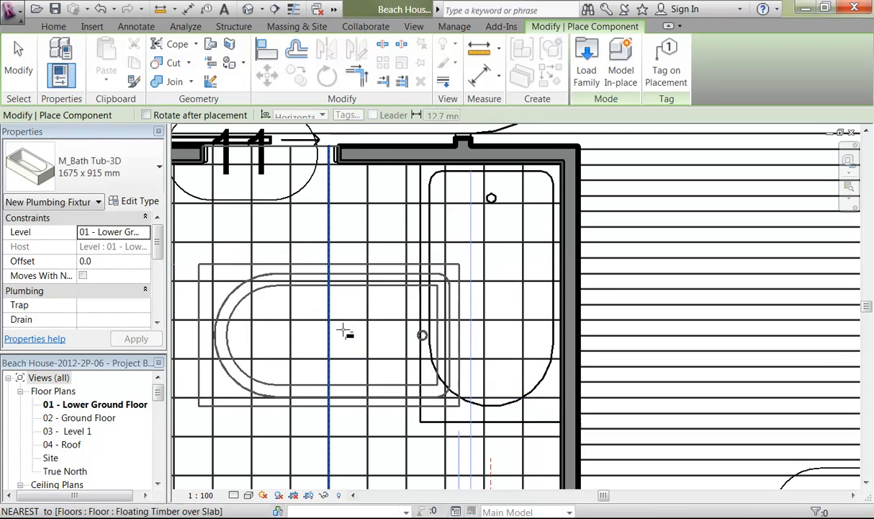
key("Escape")
key("Escape")
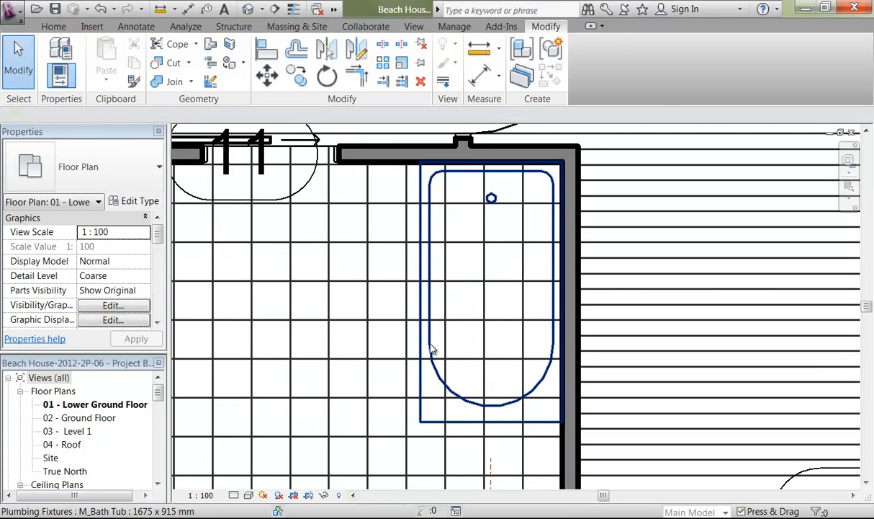
Step: Swap the placed bath tub for the M_Bath Tub-3D 1675 x 915 mm type and inspect its plan display
left_click(431, 347)
left_click(111, 169)
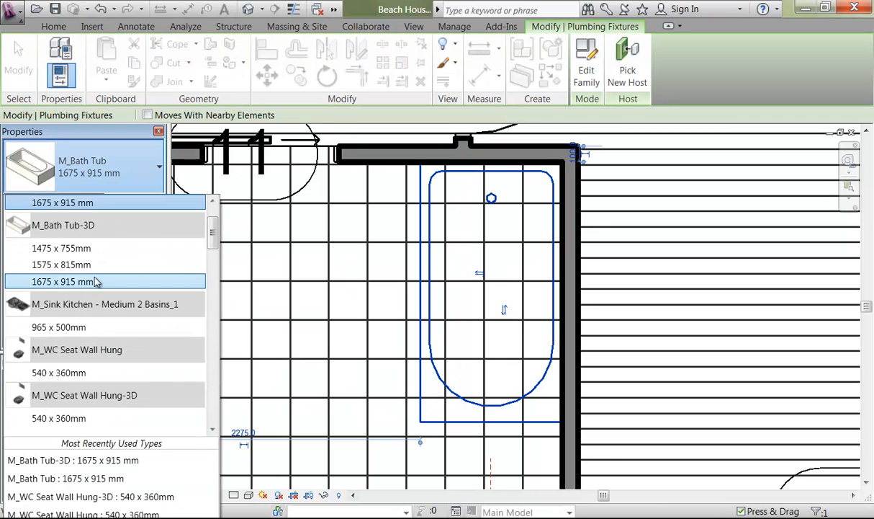
left_click(91, 281)
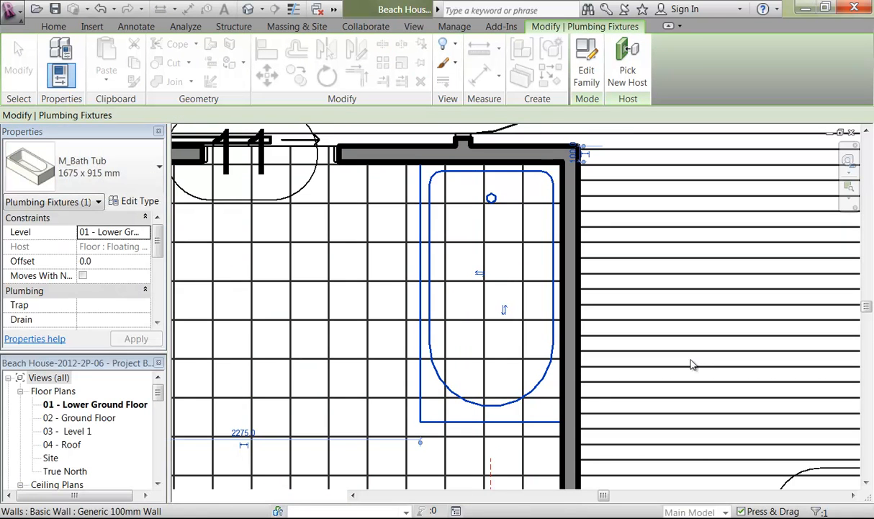
left_click(426, 464)
scroll(426, 464, "down", 1)
middle_click_drag(425, 465, 345, 402)
scroll(447, 405, "up", 1)
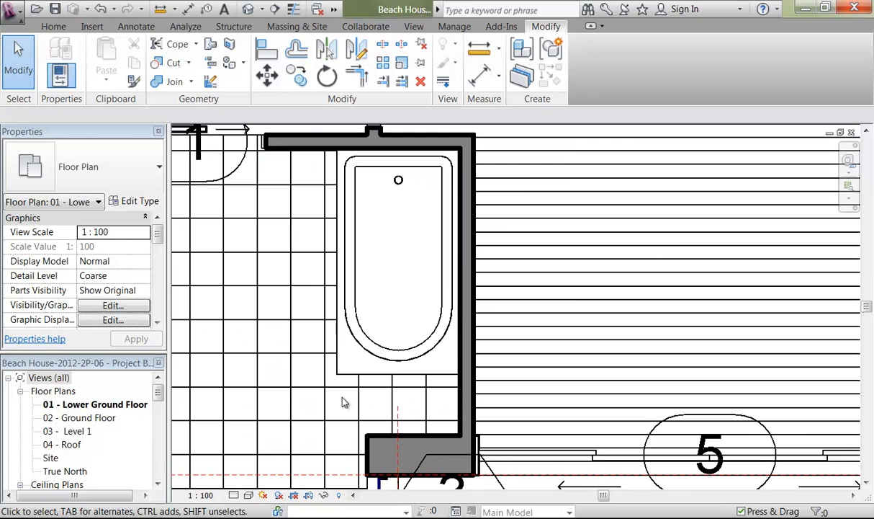
middle_click_drag(345, 402, 385, 358)
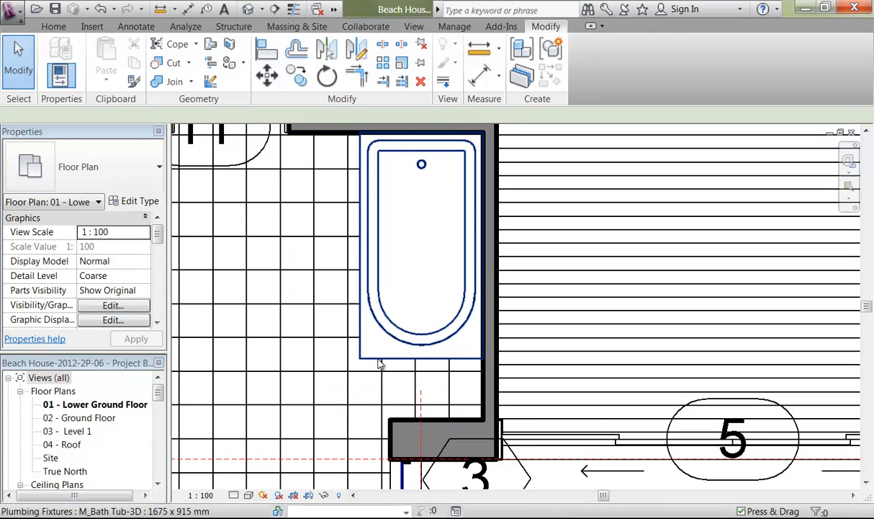
Step: Try the 1575 x 815mm size on the placed bath tub, then set its type to M_Bath Tub-3D 1475 x 755mm
left_click(380, 355)
left_click(106, 159)
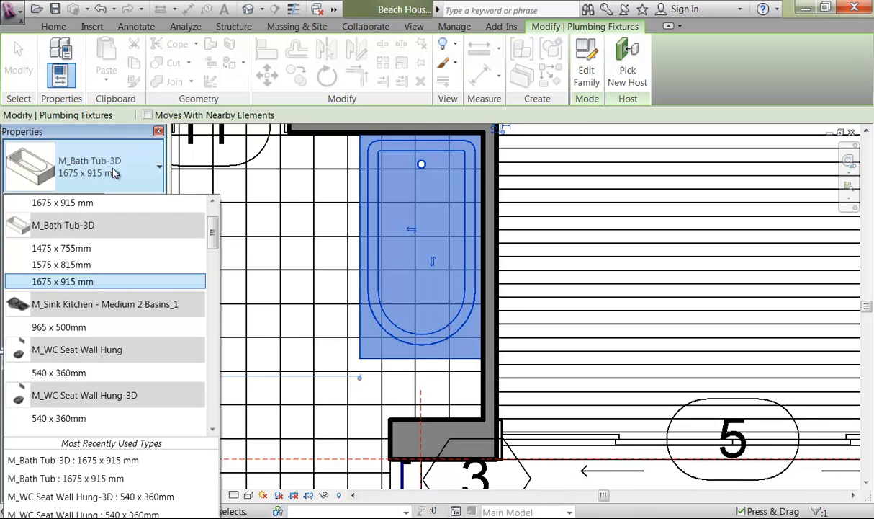
left_click(83, 265)
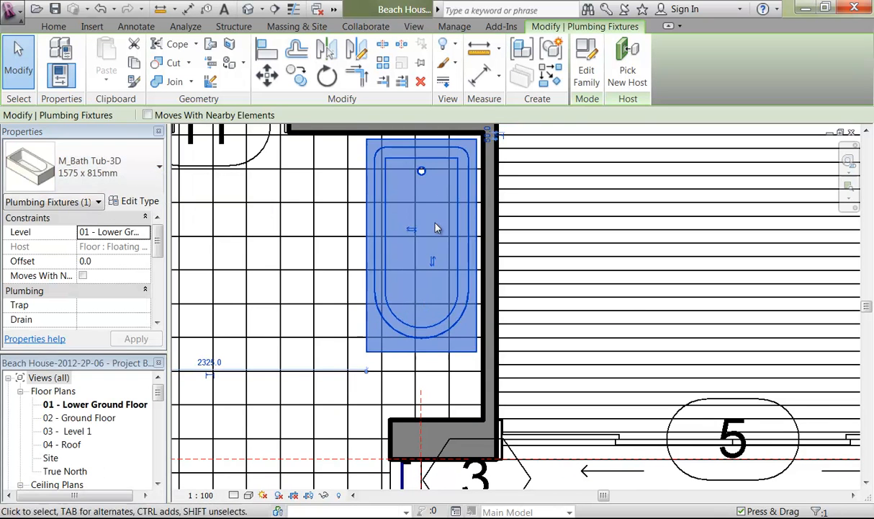
left_click(113, 174)
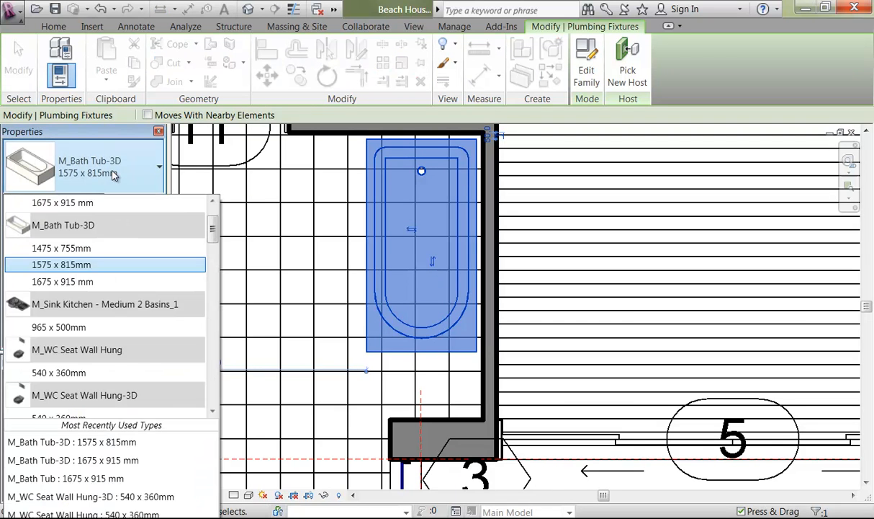
left_click(85, 248)
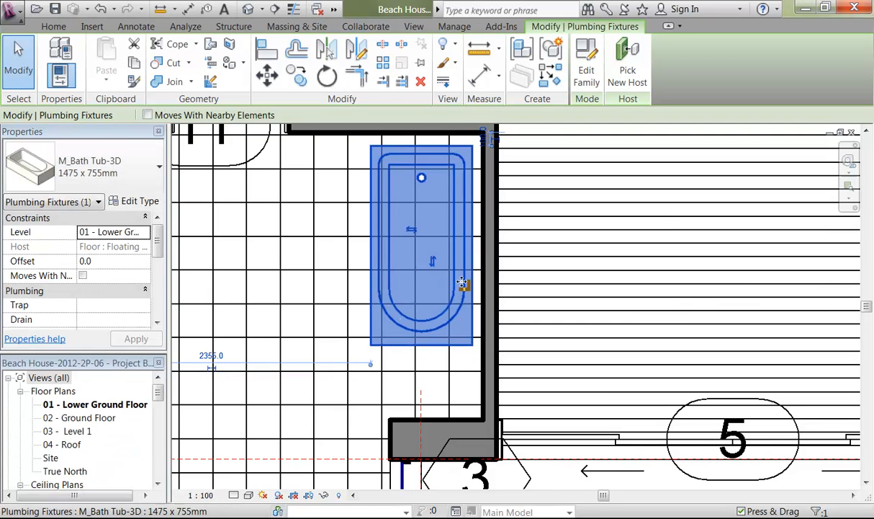
Step: Move the bath tub by its upper outer corner into the inside corner of the bathroom walls
scroll(453, 205, "up", 4)
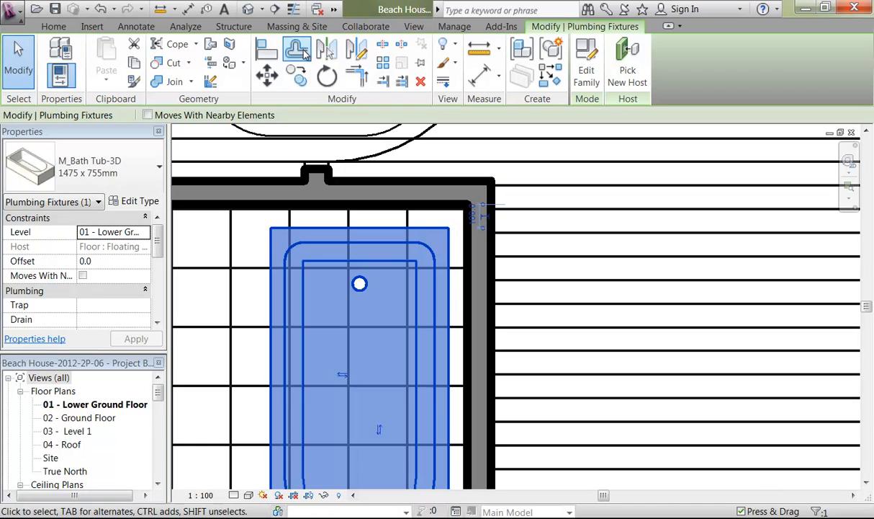
left_click(270, 78)
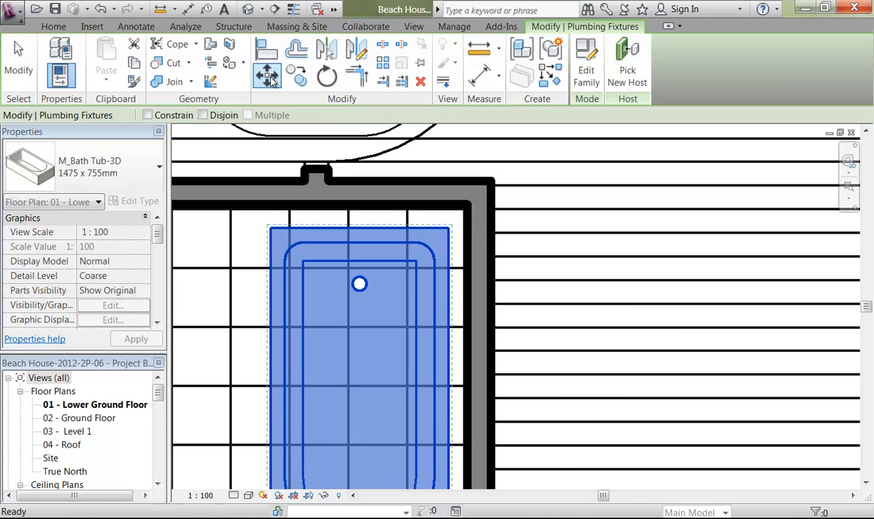
left_click(452, 230)
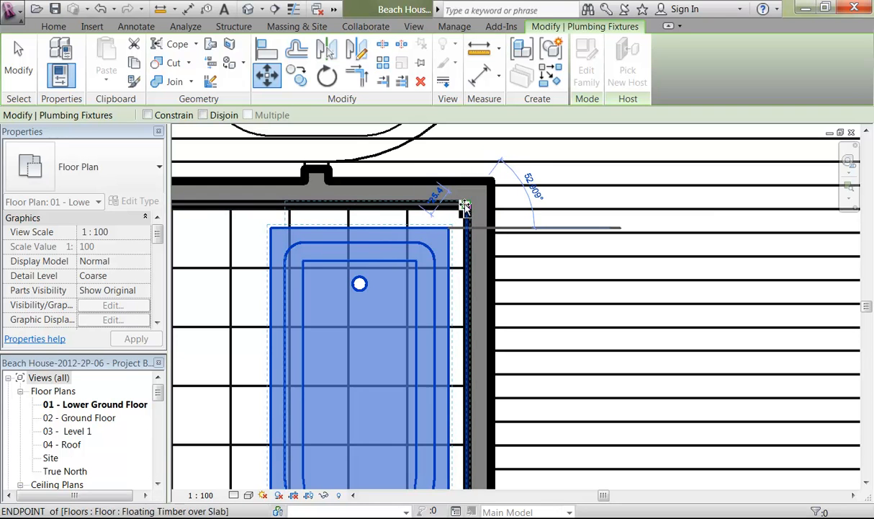
scroll(467, 206, "up", 1)
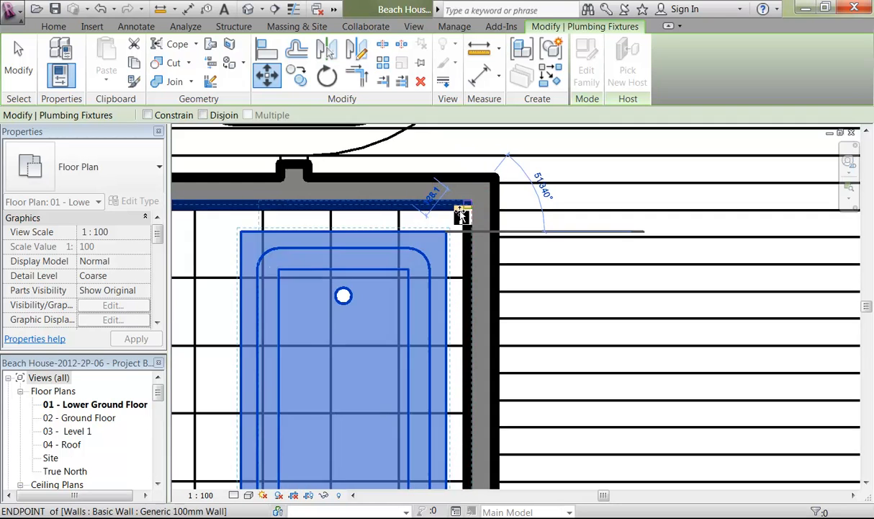
scroll(462, 216, "up", 3)
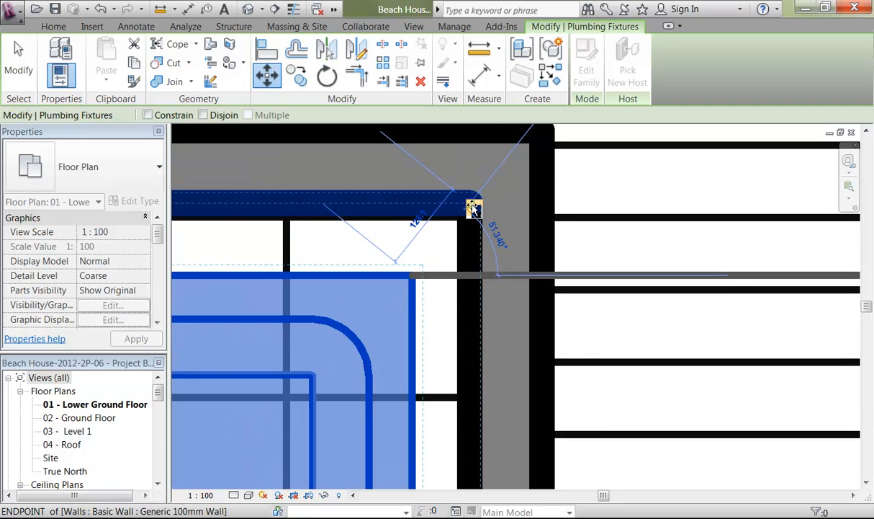
left_click(473, 209)
scroll(416, 268, "down", 4)
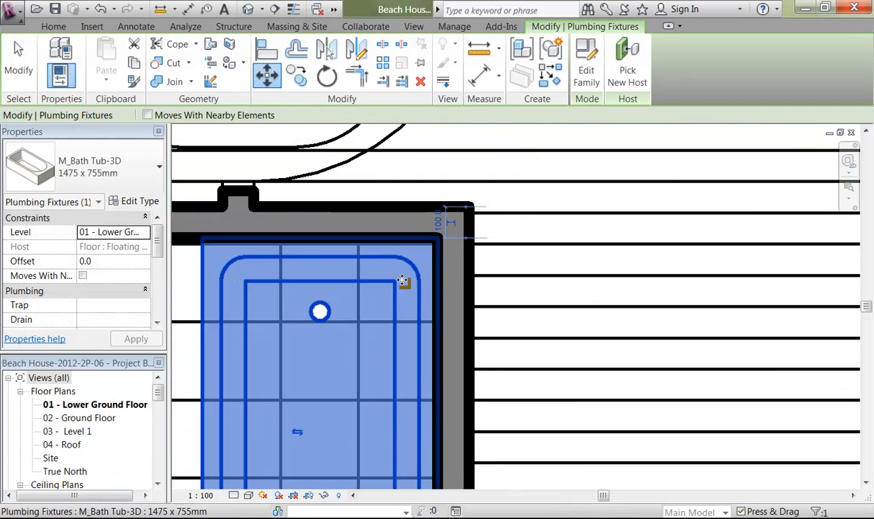
middle_click_drag(416, 273, 500, 199)
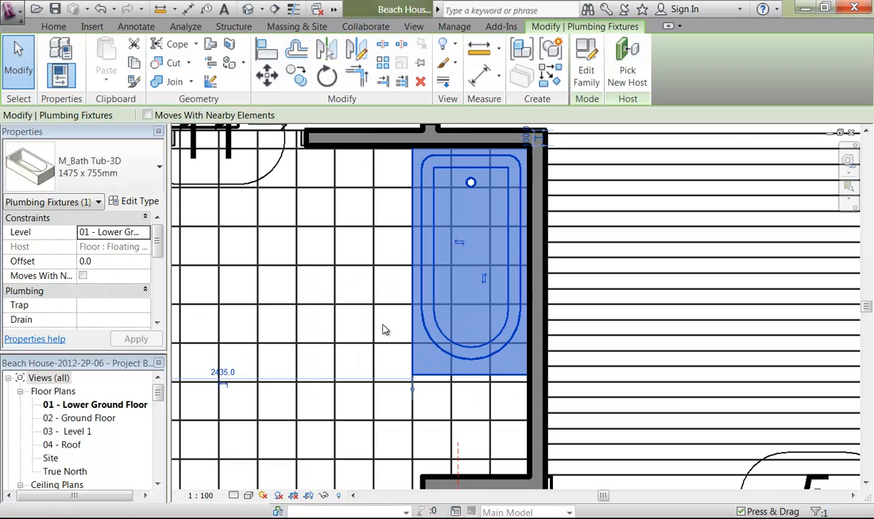
left_click(355, 329)
Step: Set up a new Generic 100mm Wall with its height running up to 02 - Ground Floor
scroll(353, 332, "down", 2)
middle_click_drag(353, 331, 527, 255)
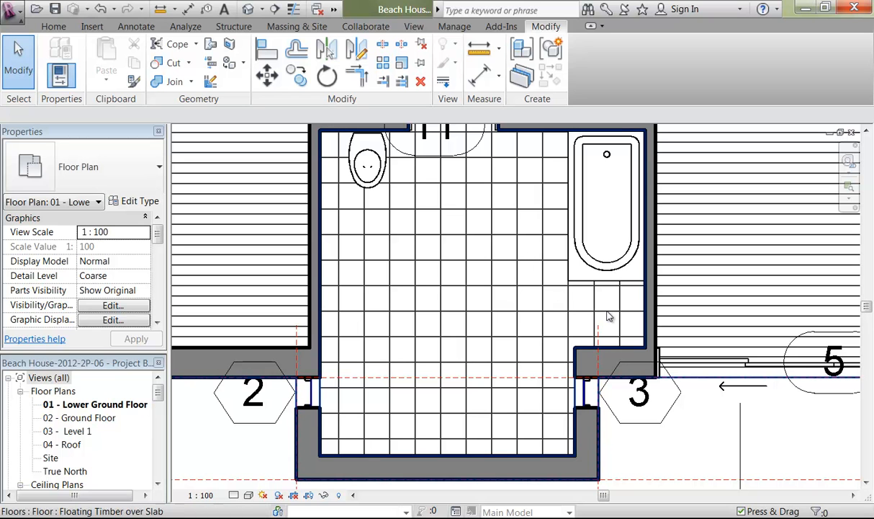
left_click(52, 27)
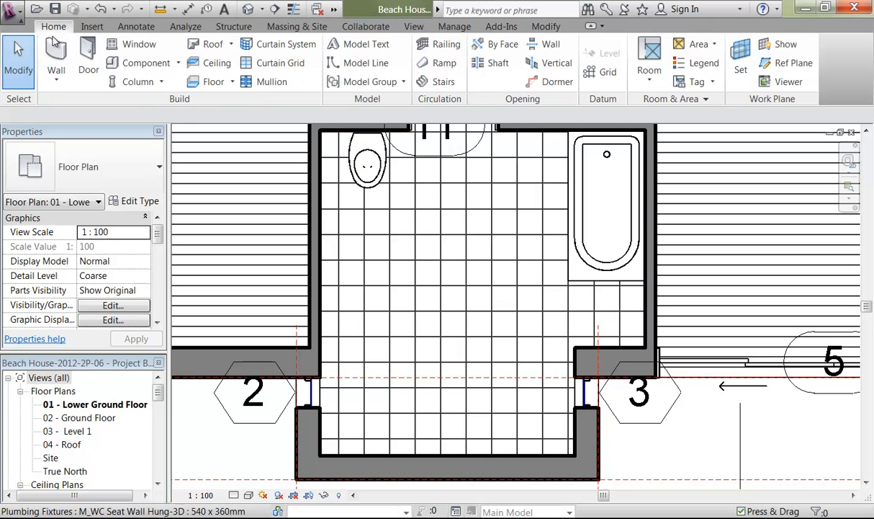
left_click(55, 52)
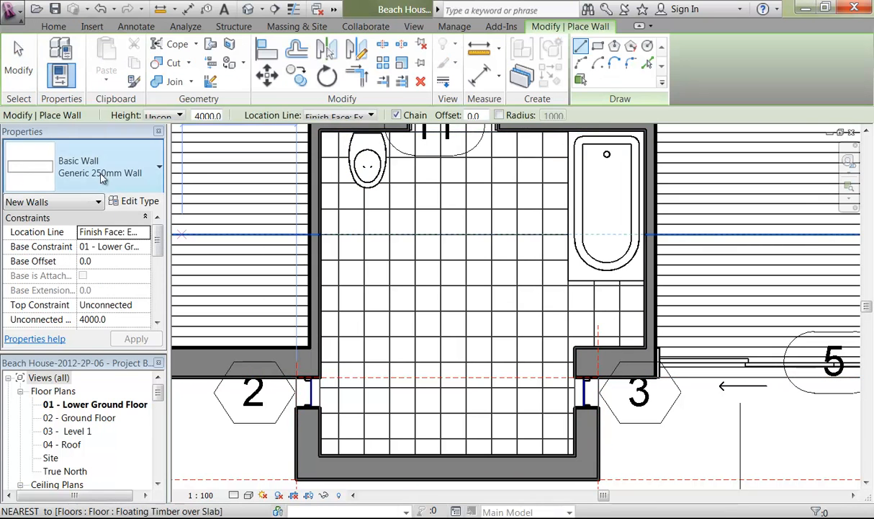
left_click(100, 169)
scroll(78, 313, "up", 3)
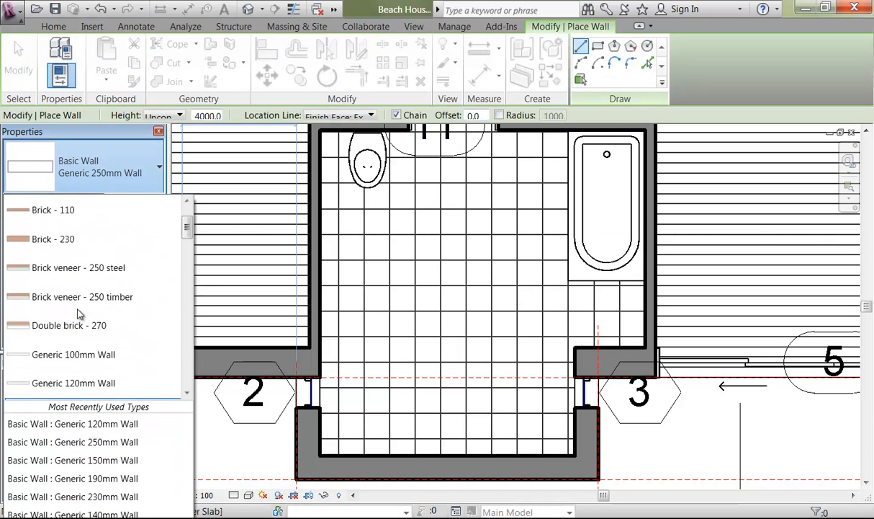
left_click(85, 362)
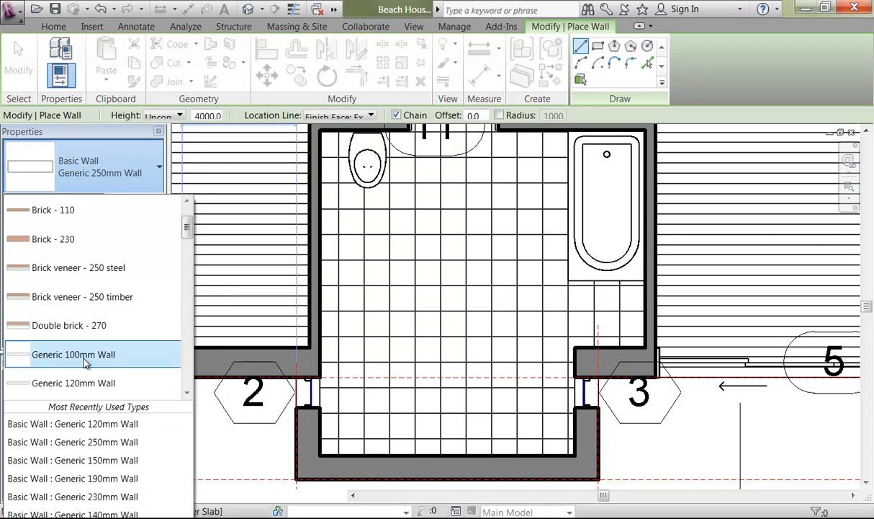
scroll(641, 285, "up", 3)
middle_click_drag(498, 248, 342, 258)
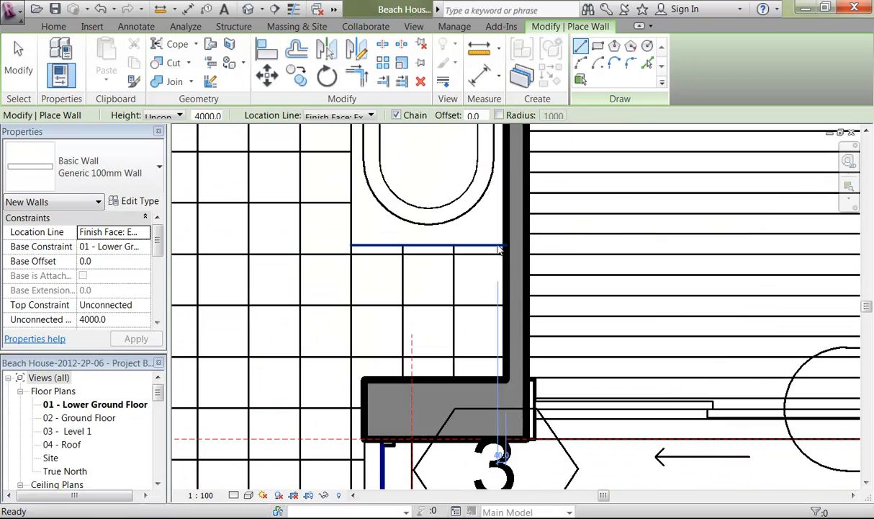
left_click(169, 116)
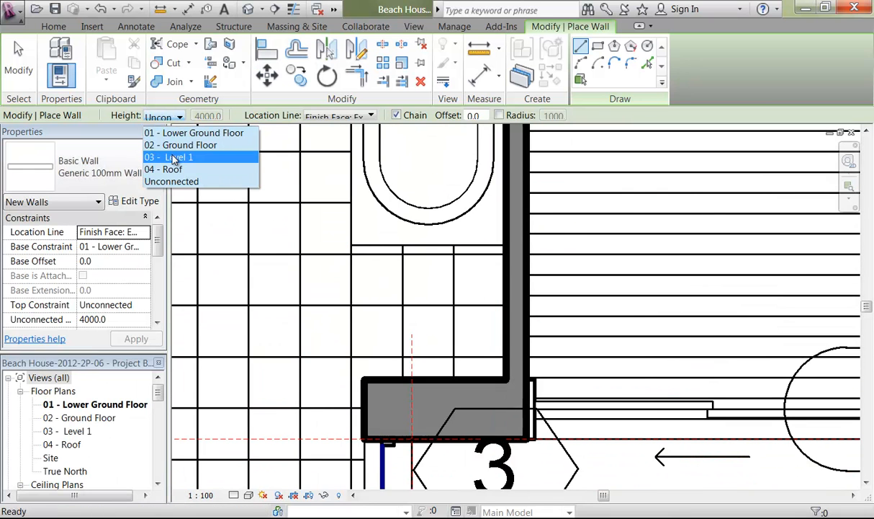
left_click(173, 144)
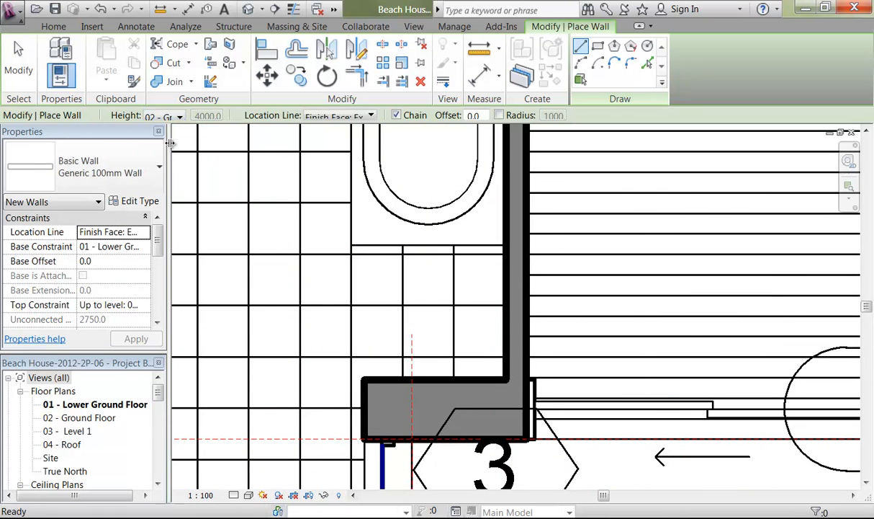
Step: Draw a wall about 754 mm long along the tub's lower edge, from the bathroom wall to the tub's outer corner, thickness outside the tub
middle_click_drag(415, 250, 555, 255)
scroll(518, 249, "up", 1)
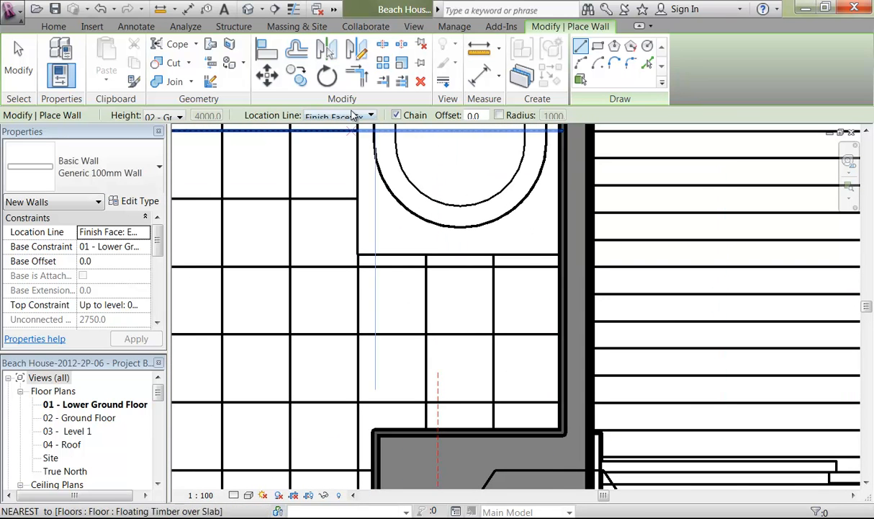
left_click(562, 255)
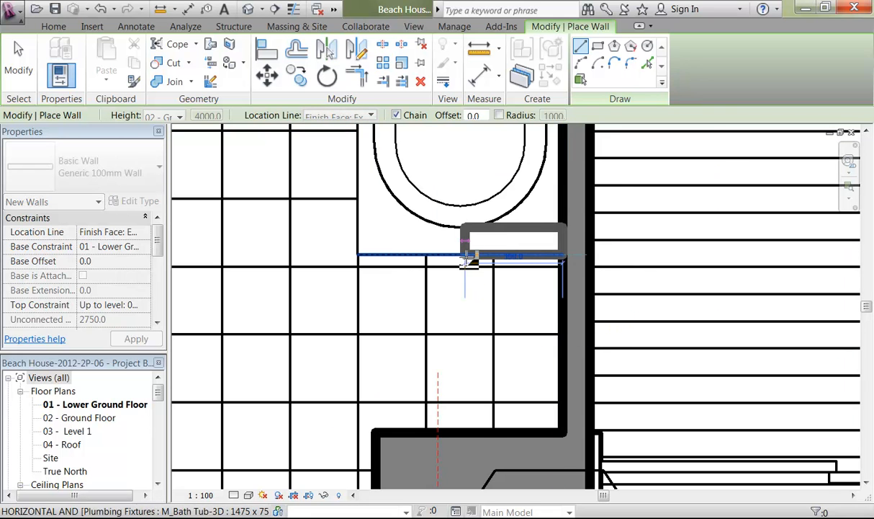
key("space")
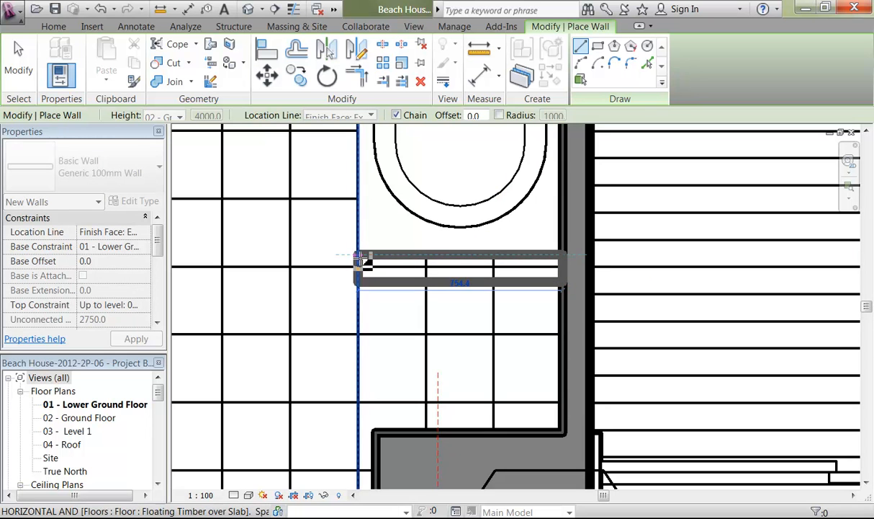
left_click(360, 256)
scroll(318, 286, "down", 2)
middle_click_drag(321, 288, 558, 293)
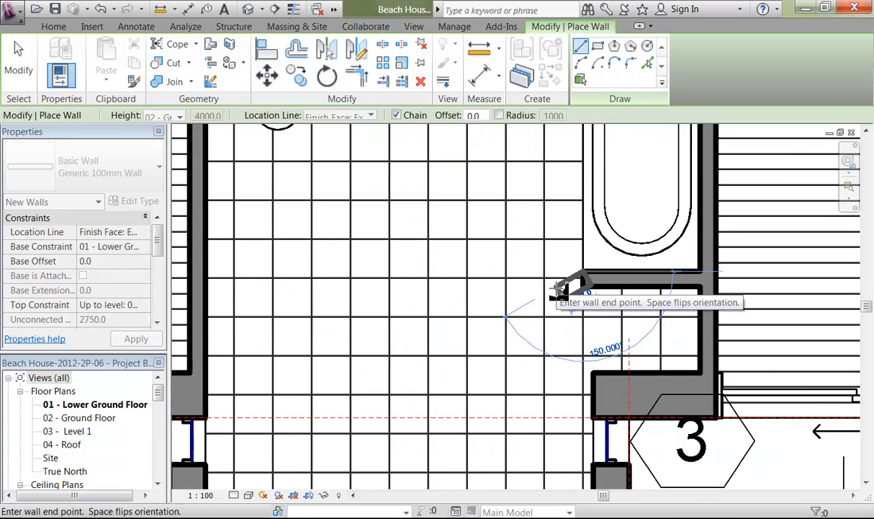
scroll(468, 291, "down", 1)
middle_click_drag(468, 291, 519, 292)
key("Escape")
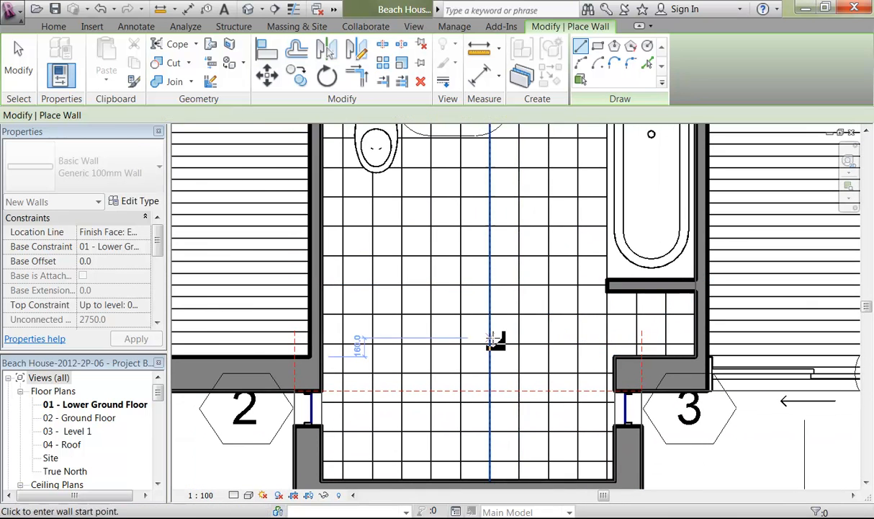
Step: Draw a horizontal wall about 1080 mm long in the open floor below the tub, with an upward return about 290 mm long at its right end
middle_click_drag(491, 321, 500, 290)
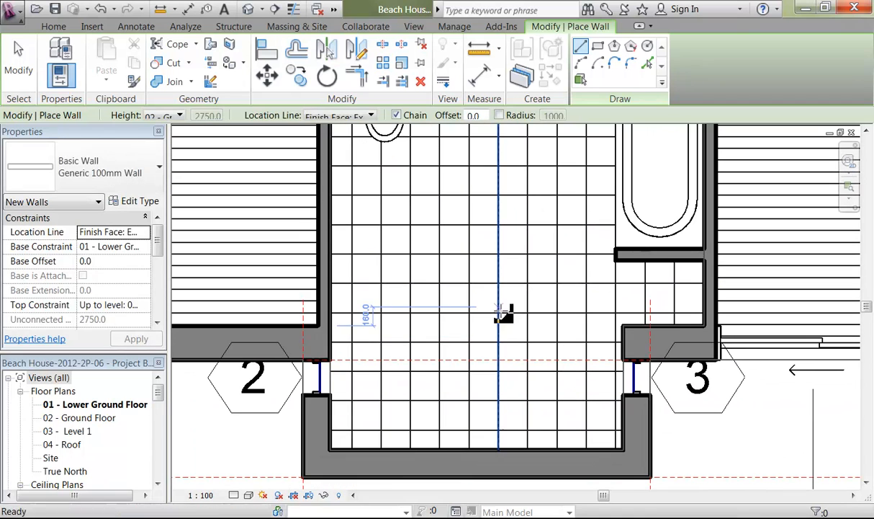
left_click(425, 336)
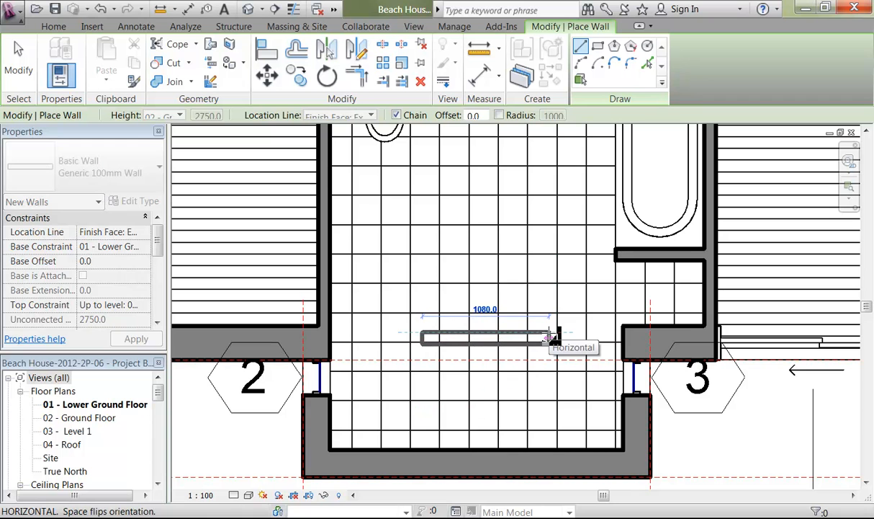
left_click(554, 336)
left_click(556, 306)
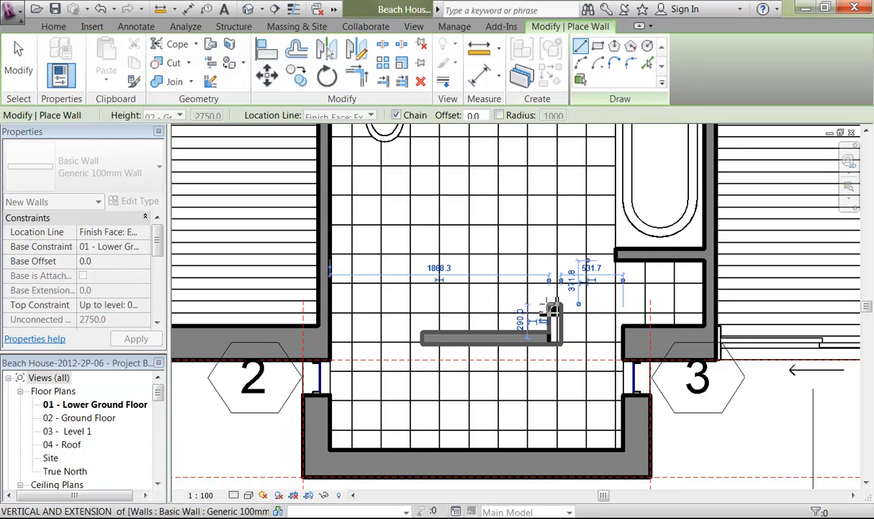
right_click(432, 275)
left_click(453, 276)
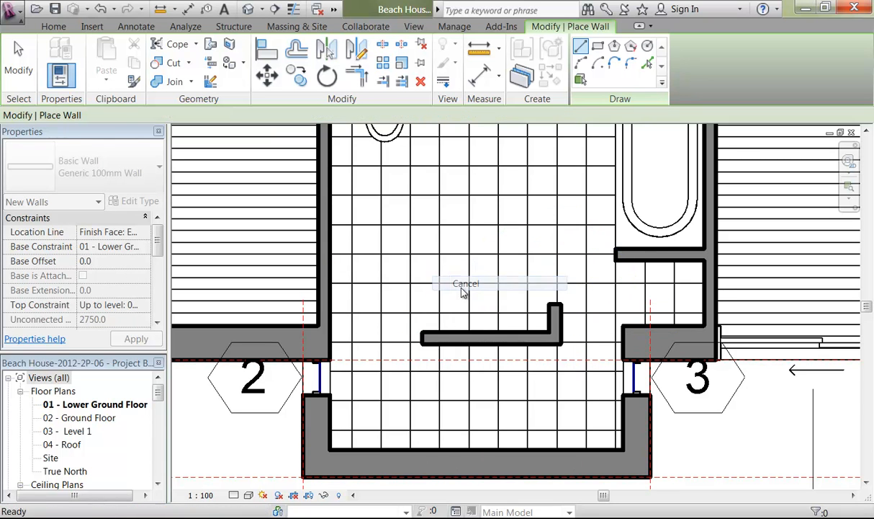
Step: Add a matching upward return wall about 240 mm long at the left end of the freestanding wall
left_click(424, 305)
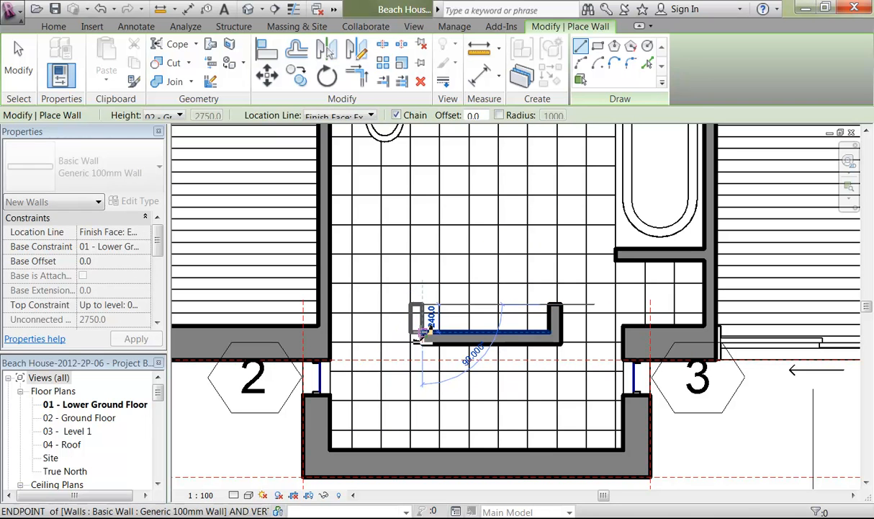
left_click(423, 338)
right_click(417, 302)
key("Escape")
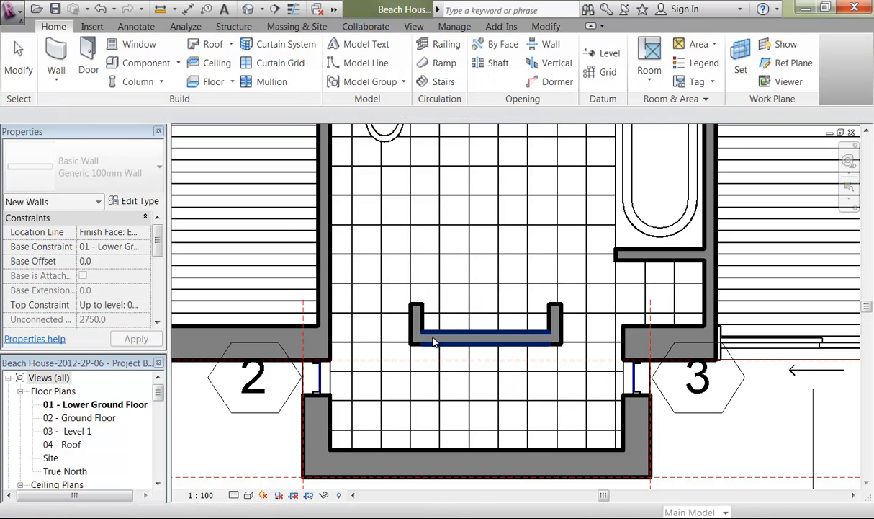
Step: Set the freestanding wall's distance from the room's lower exterior wall to 1000 mm
scroll(437, 376, "down", 1)
middle_click_drag(441, 379, 459, 355)
left_click(490, 325)
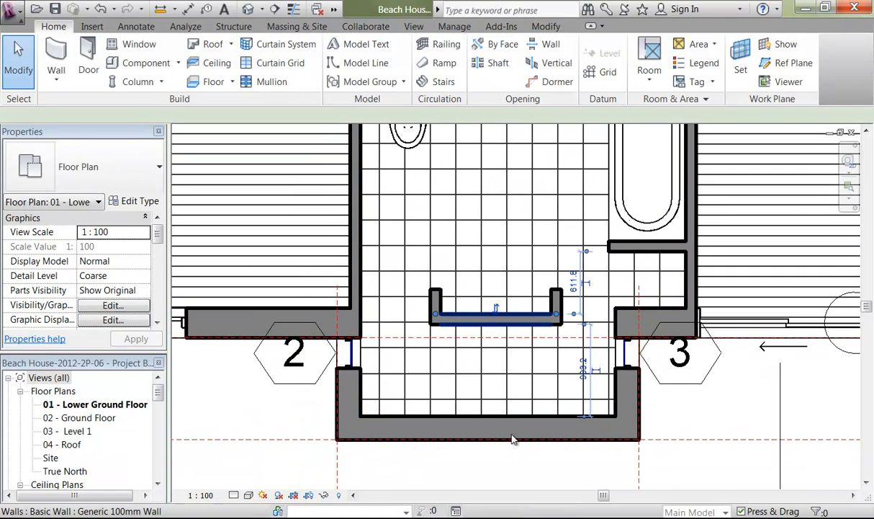
left_click(583, 369)
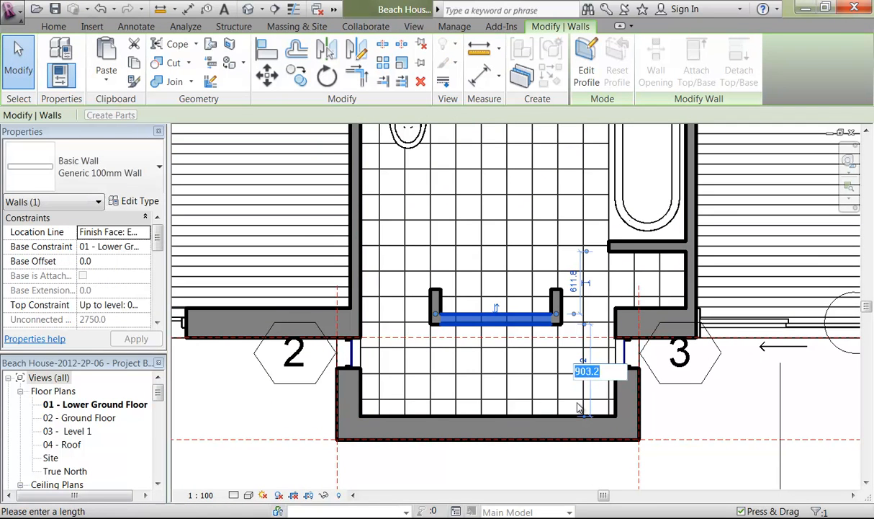
type("1000")
key("Return")
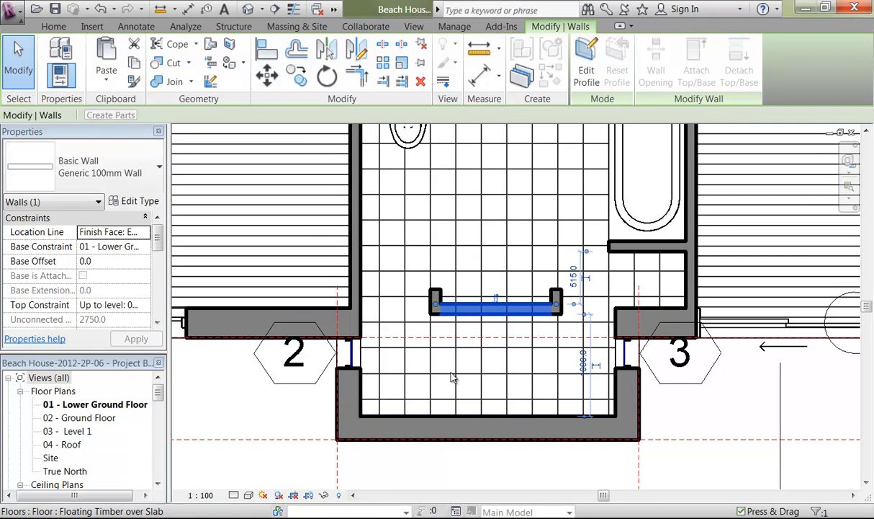
key("Escape")
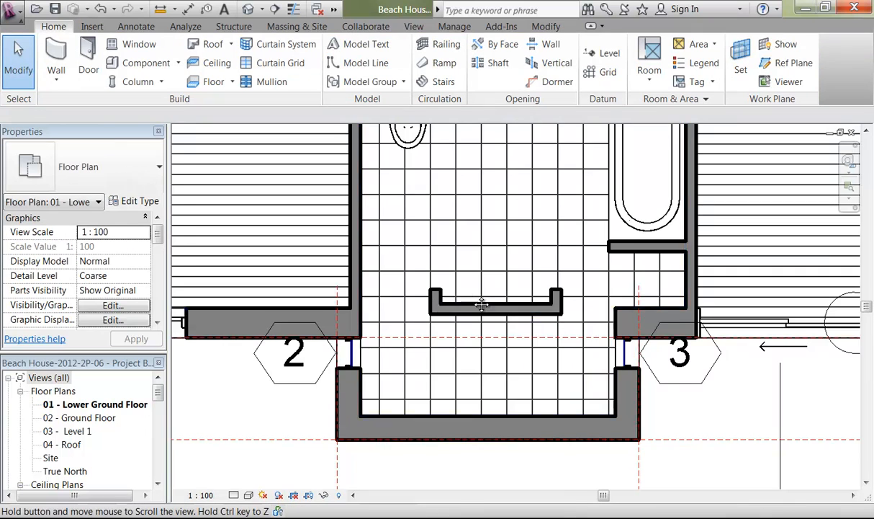
Step: Load the M_Sink Bathroom_1 family from the Plumbing Fixtures folder of the Metric Library
middle_click_drag(484, 295, 463, 341)
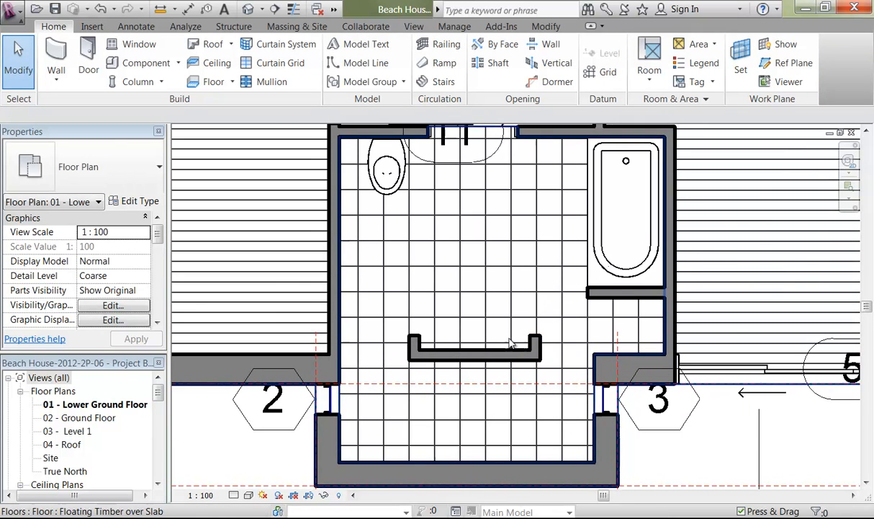
scroll(498, 343, "up", 3)
middle_click_drag(451, 301, 430, 335)
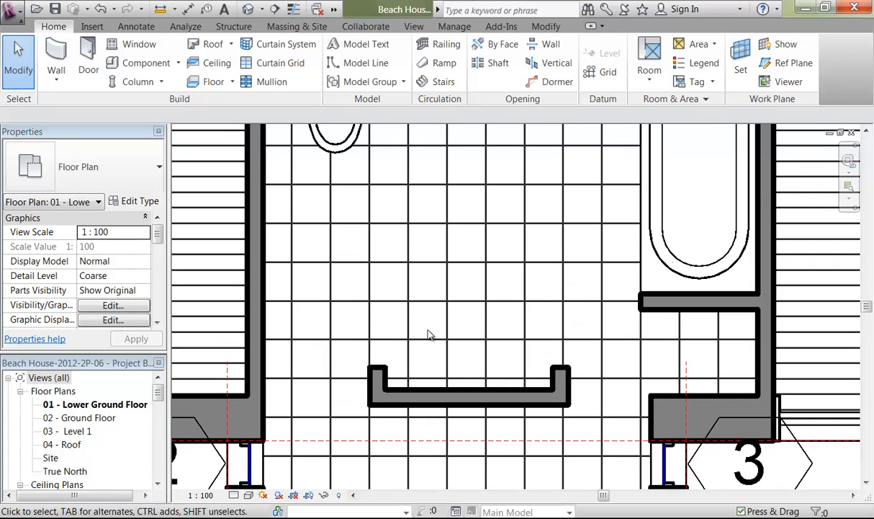
left_click(137, 63)
left_click(584, 65)
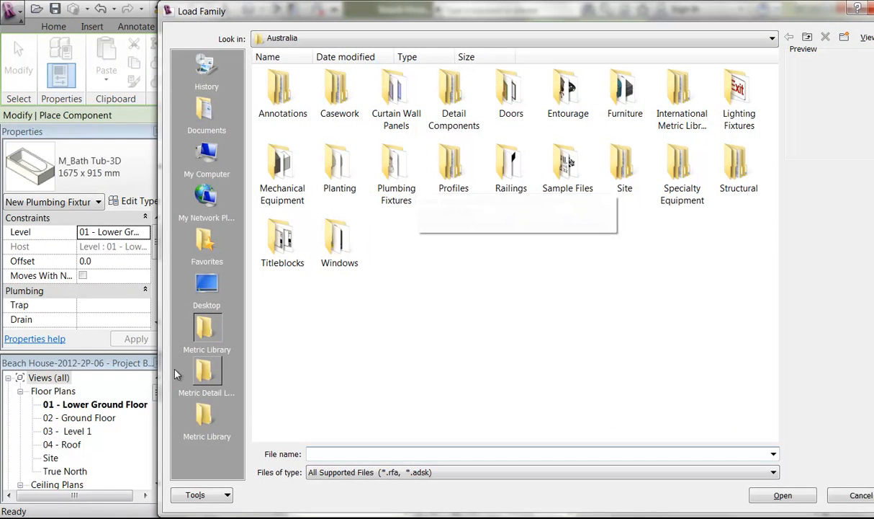
left_click(196, 411)
double_click(511, 245)
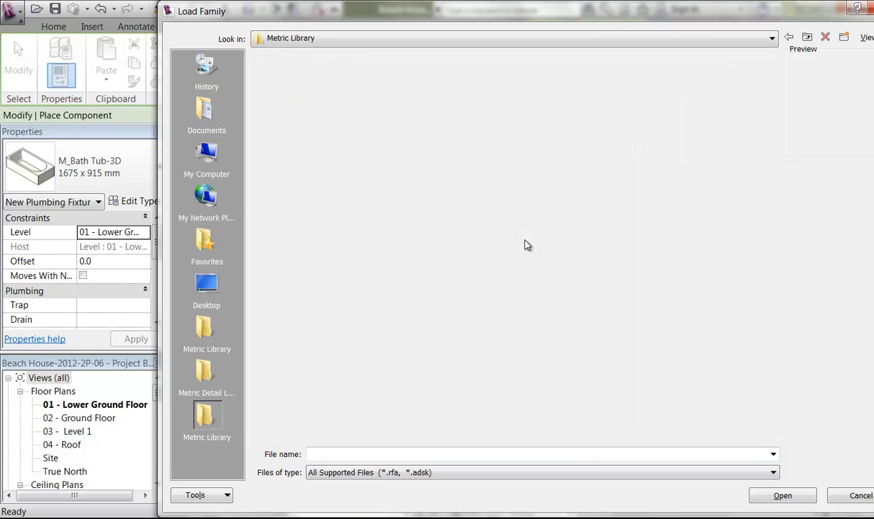
left_click(708, 311)
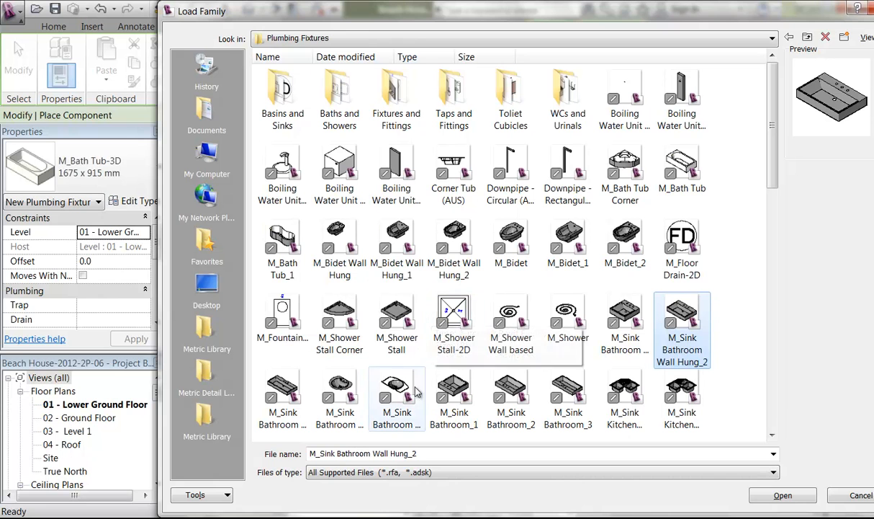
left_click(456, 391)
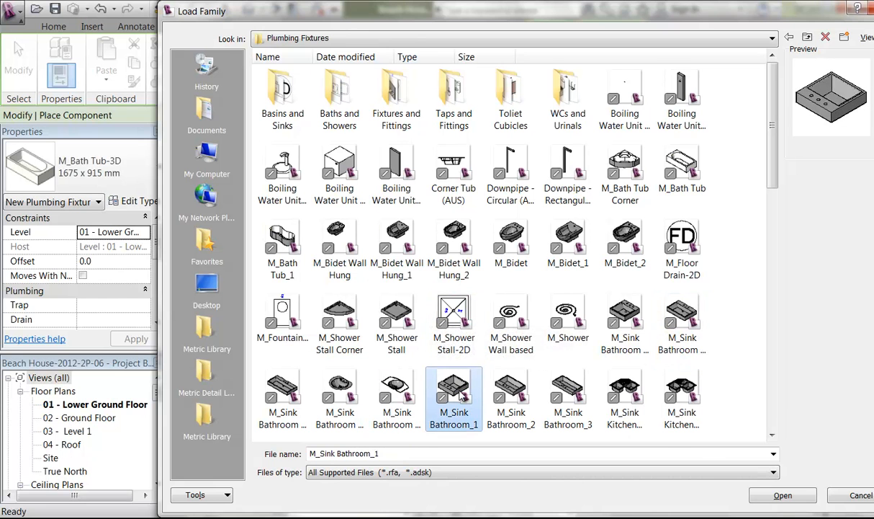
left_click(782, 495)
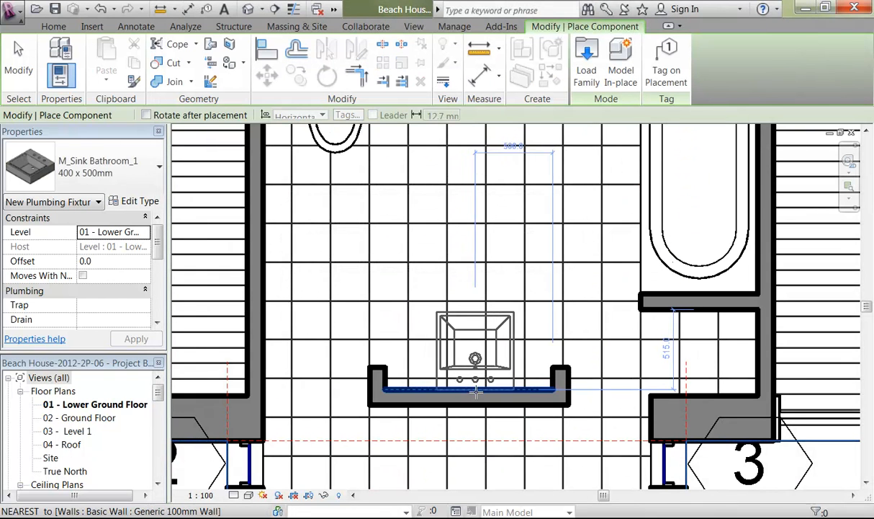
Step: Review the sink's available sizes and place one M_Sink Bathroom_1 400 x 500mm against the freestanding wall between its two returns
left_click(107, 184)
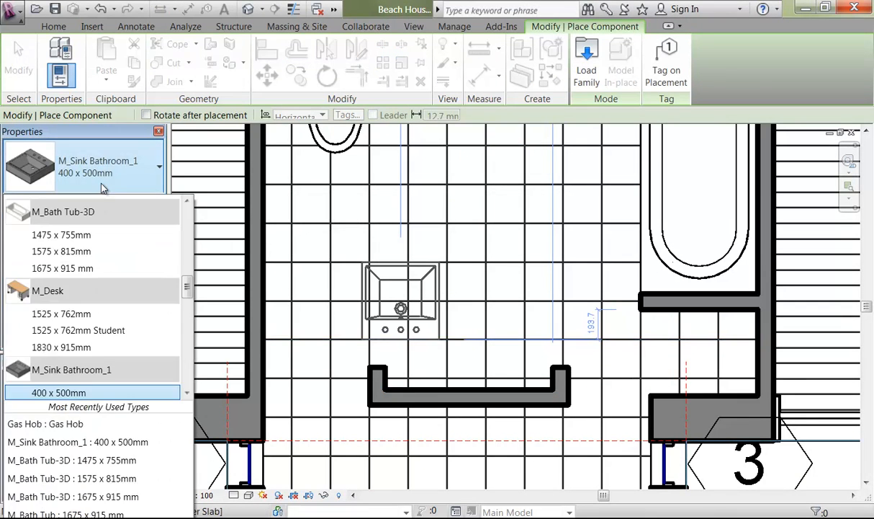
scroll(104, 288, "down", 1)
scroll(76, 340, "down", 1)
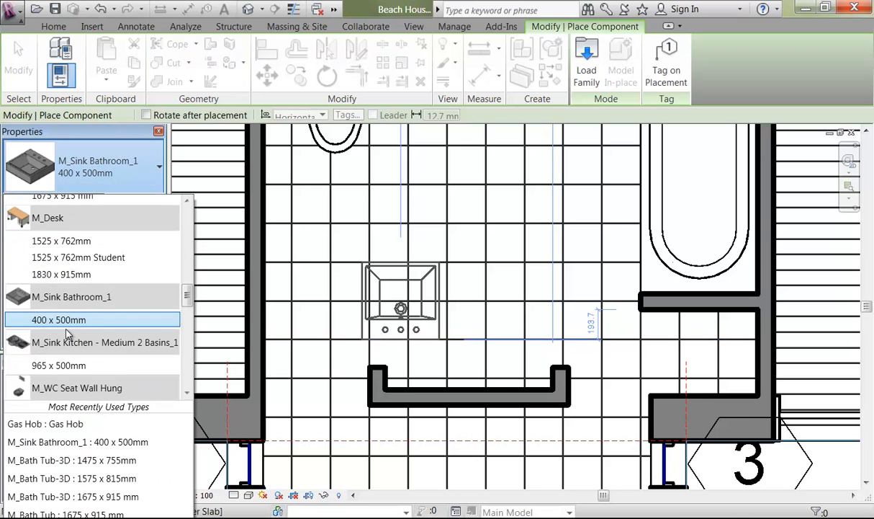
left_click(107, 171)
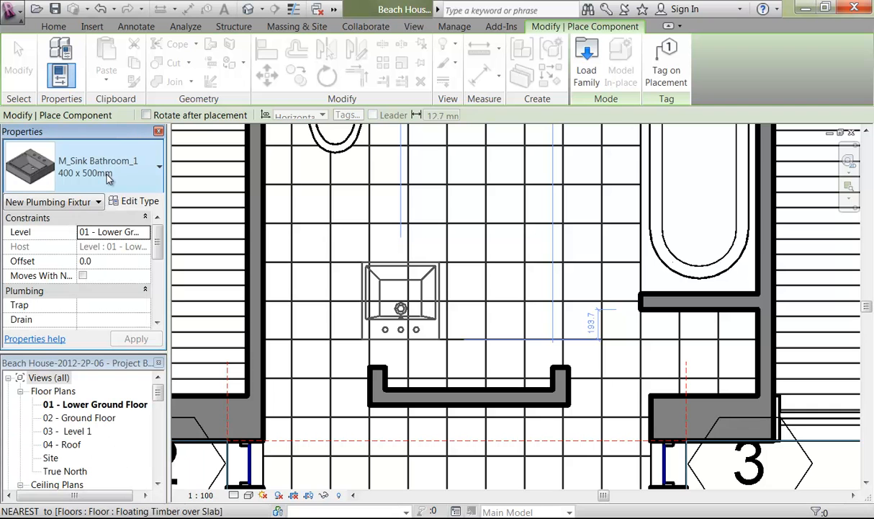
left_click(469, 389)
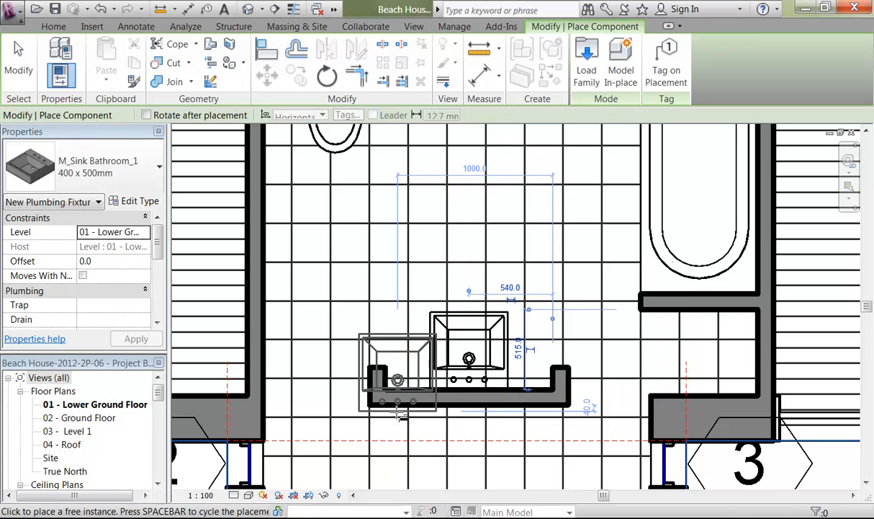
key("Escape")
Step: Open the placed bathroom sink's family for editing and turn it to a 3D view
scroll(399, 416, "down", 2)
scroll(432, 332, "up", 4)
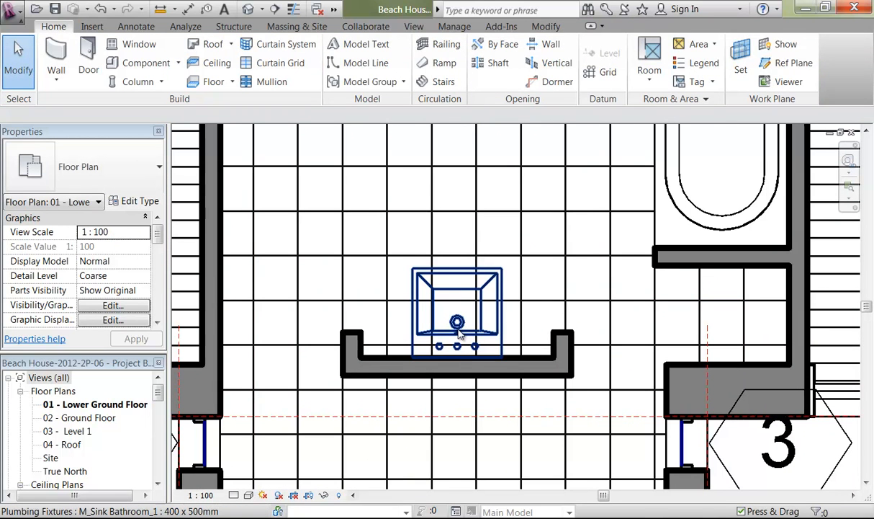
left_click(450, 328)
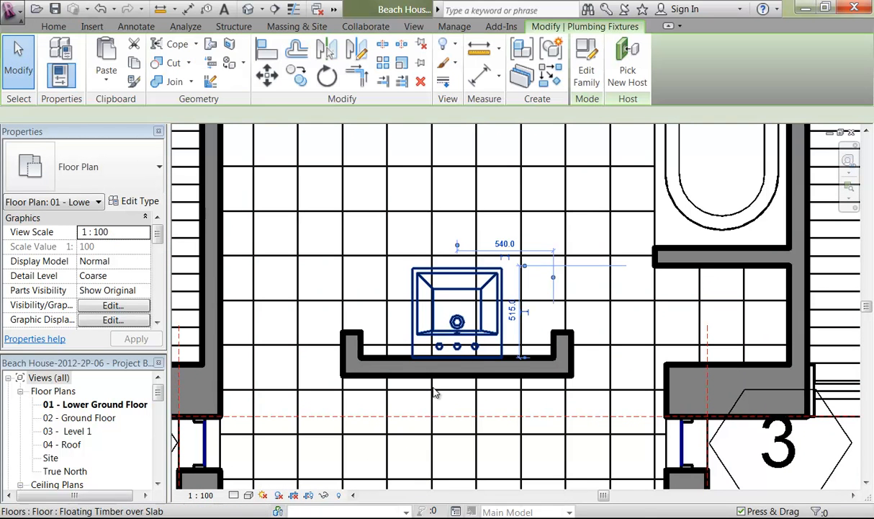
left_click(587, 70)
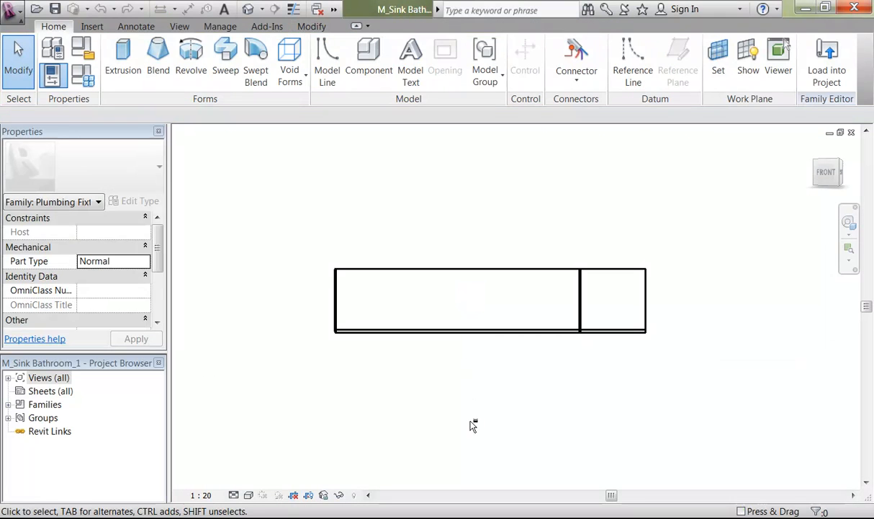
middle_click_drag(469, 353, 364, 406)
Step: Check the family element visibility settings of the sink's thin base extrusion
left_click(453, 441)
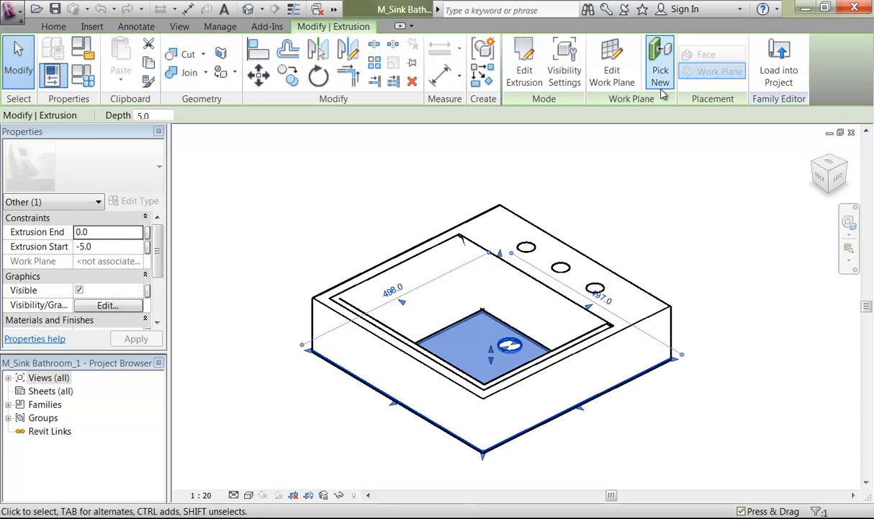
left_click(575, 67)
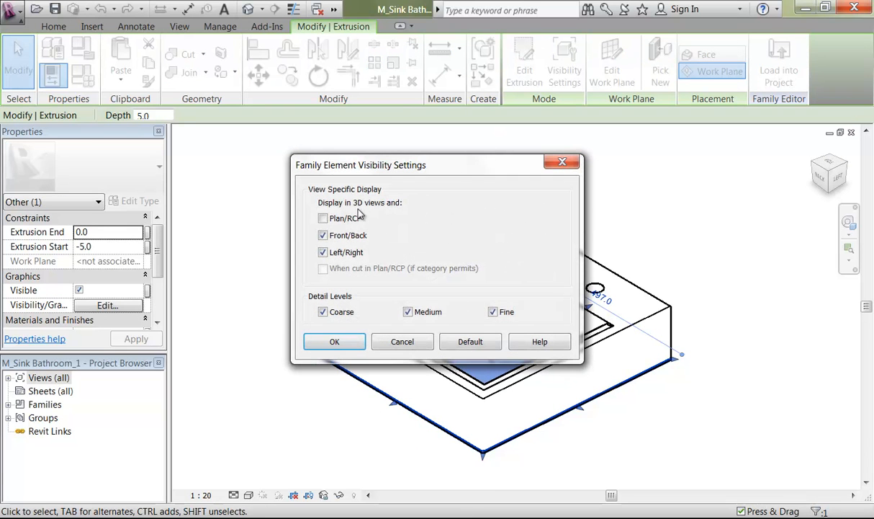
left_click(330, 344)
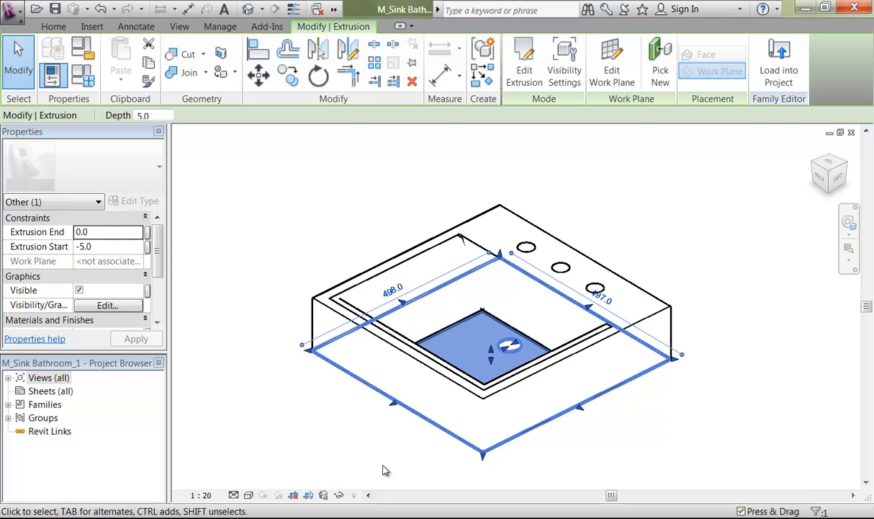
left_click(332, 195)
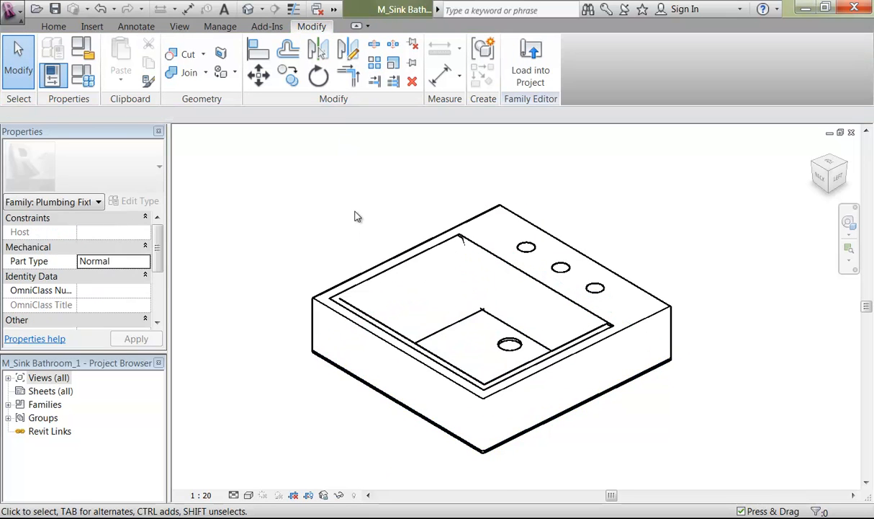
Step: Examine the solids that make up the sink by selecting its body, base and basin sweeps together, and clear the selection
scroll(350, 214, "up", 1)
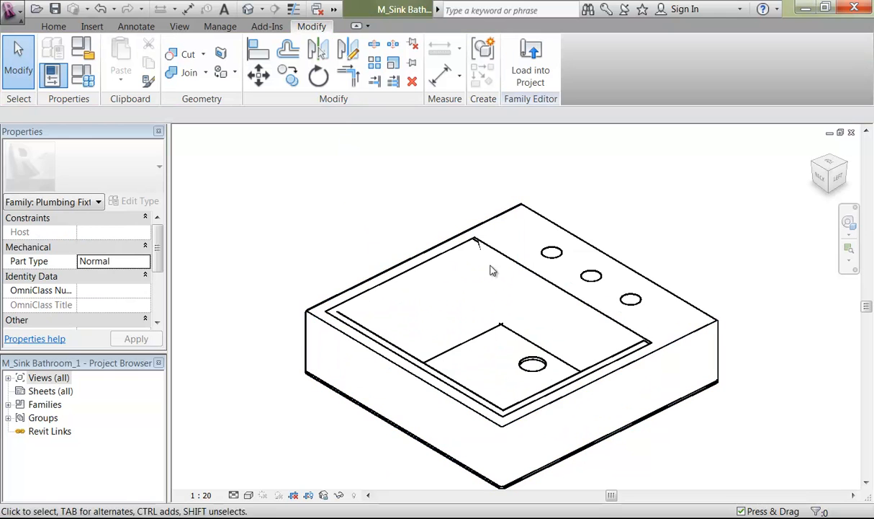
left_click(551, 265)
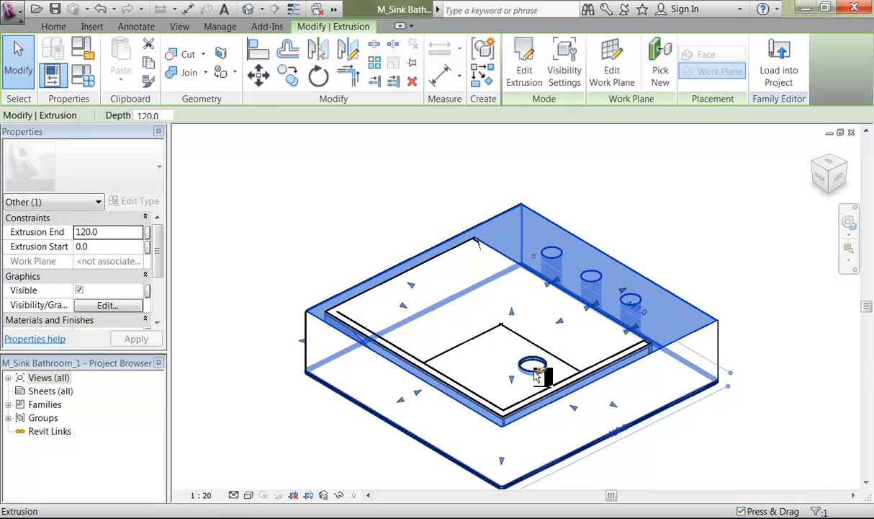
left_click(477, 325)
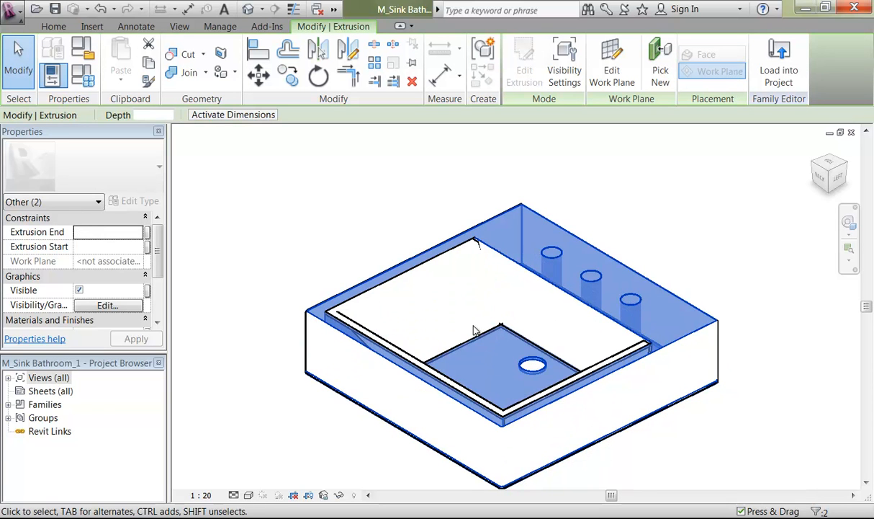
left_click(527, 355, "ctrl")
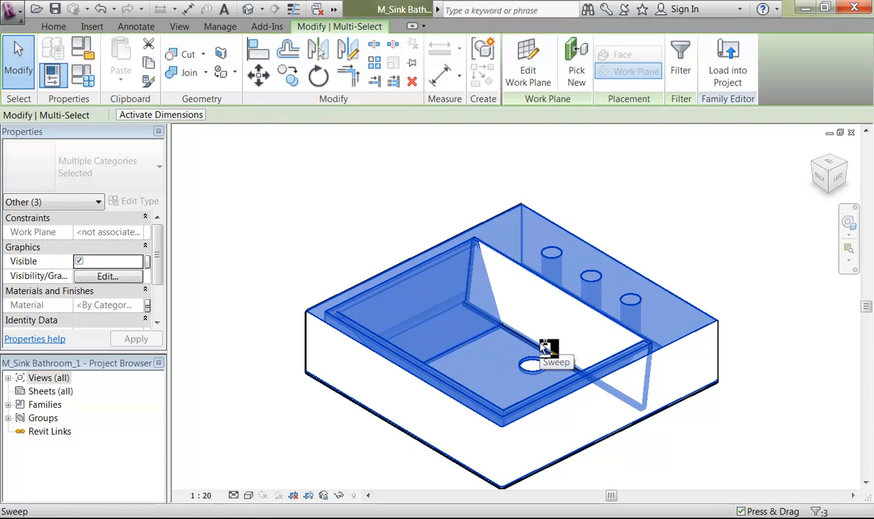
left_click(485, 360, "ctrl")
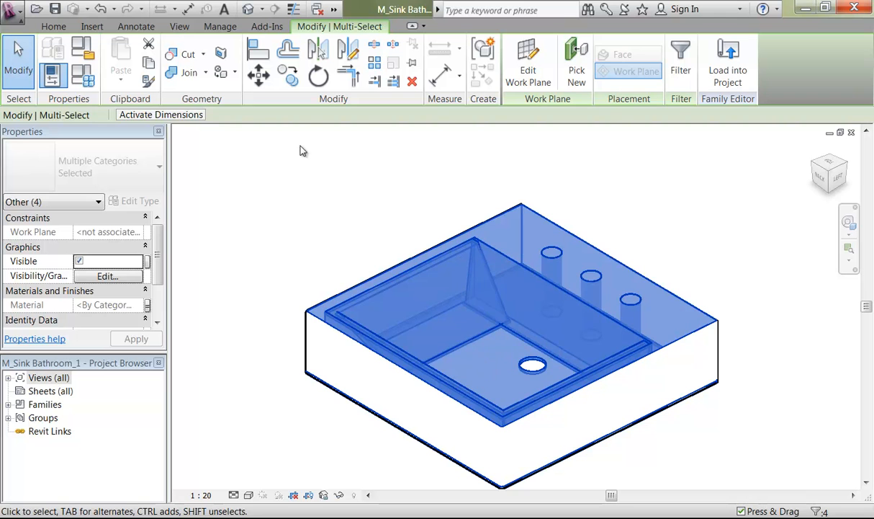
left_click(317, 203)
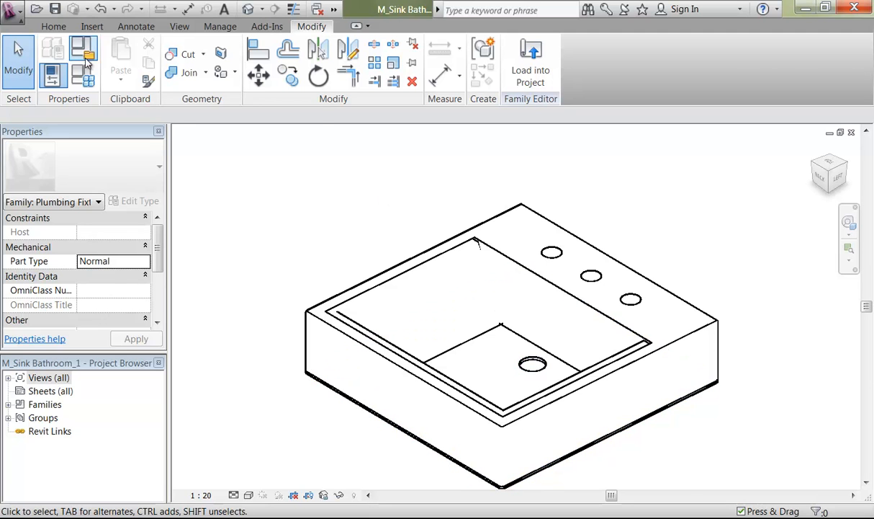
Step: Save the sink family as M_Sink Bathroom_1-3D in the Beach House folder
left_click(11, 10)
mouse_move(40, 209)
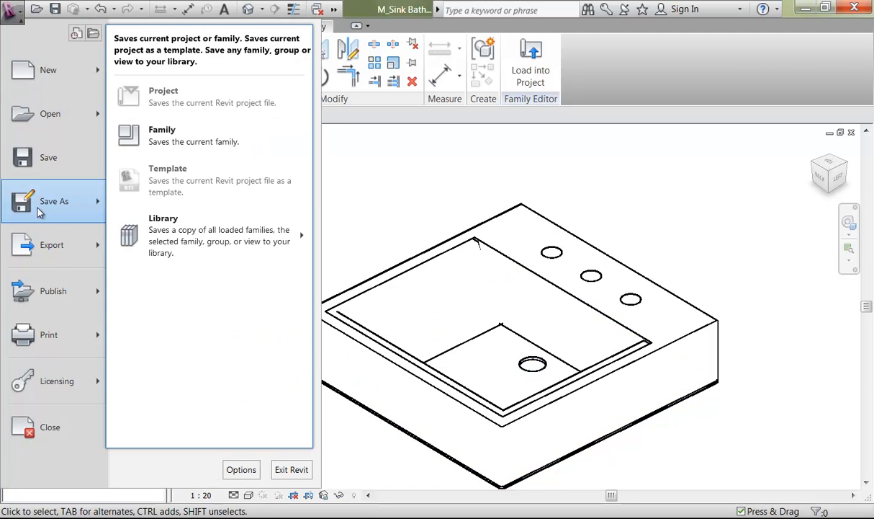
left_click(181, 141)
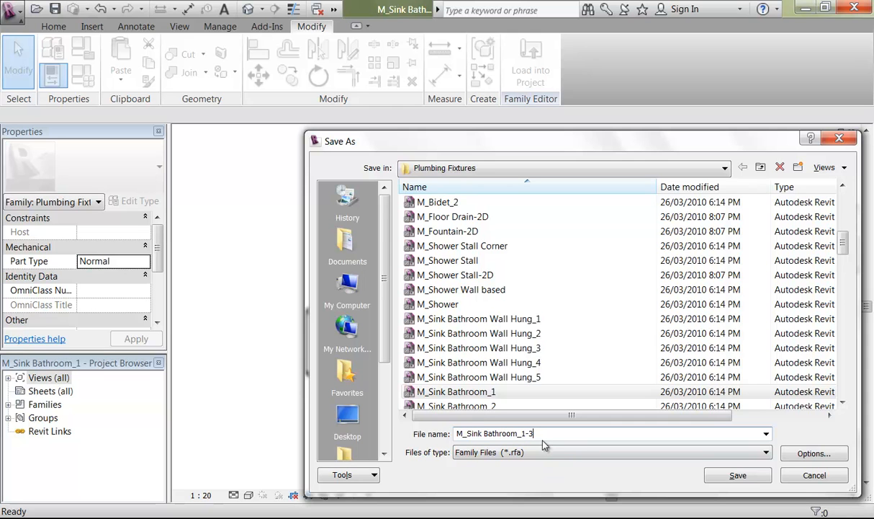
left_click(484, 168)
left_click(346, 248)
scroll(462, 335, "down", 3)
scroll(461, 334, "down", 3)
scroll(447, 350, "down", 1)
double_click(447, 348)
double_click(425, 204)
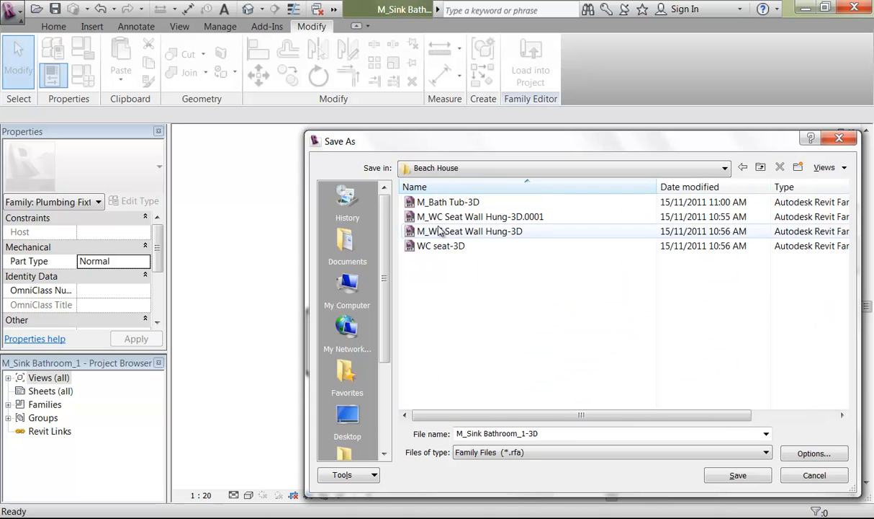
left_click(571, 435)
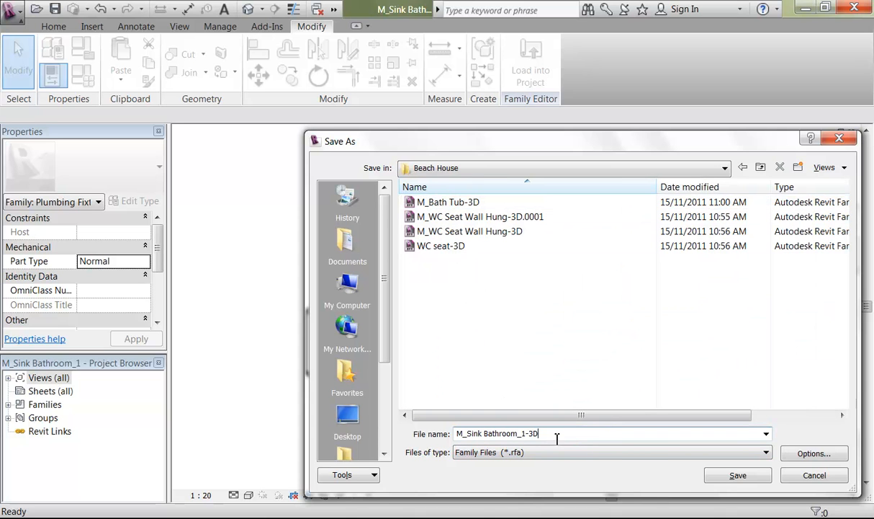
left_click(736, 475)
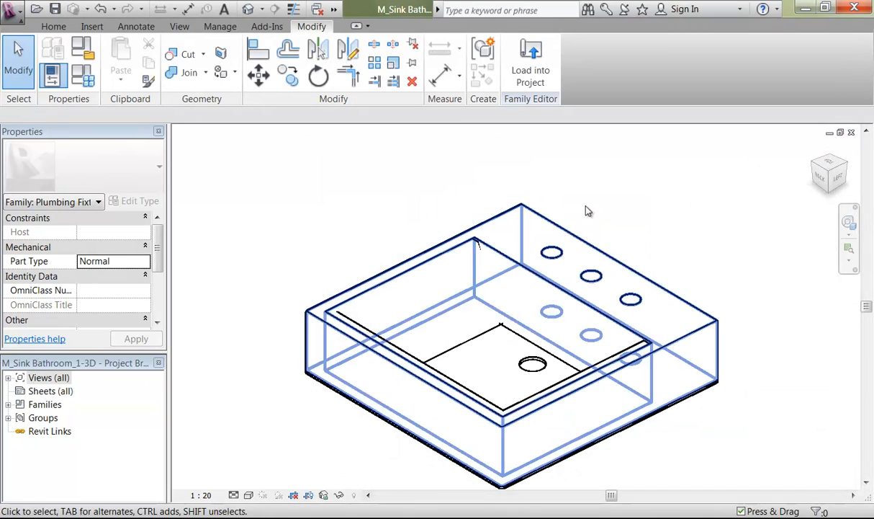
Step: Load the family into the Beach House-2012-2P-06.rvt project without placing a new instance
left_click(524, 72)
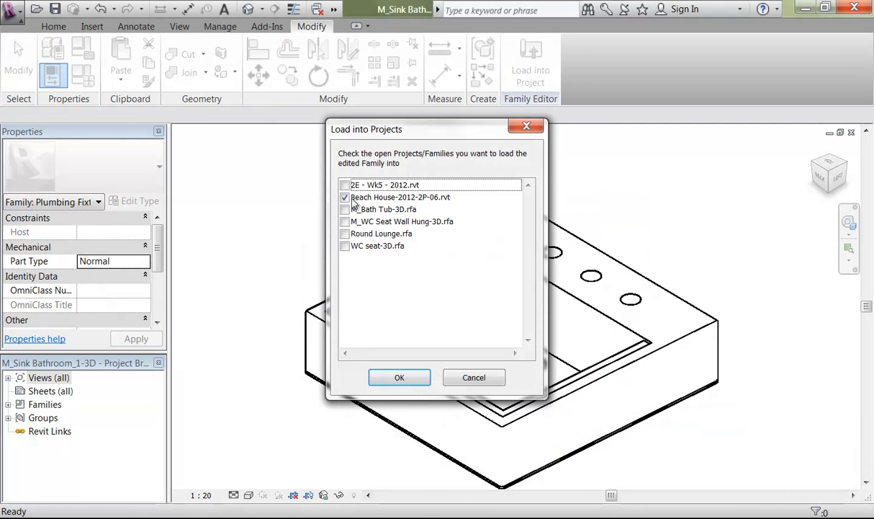
left_click(399, 377)
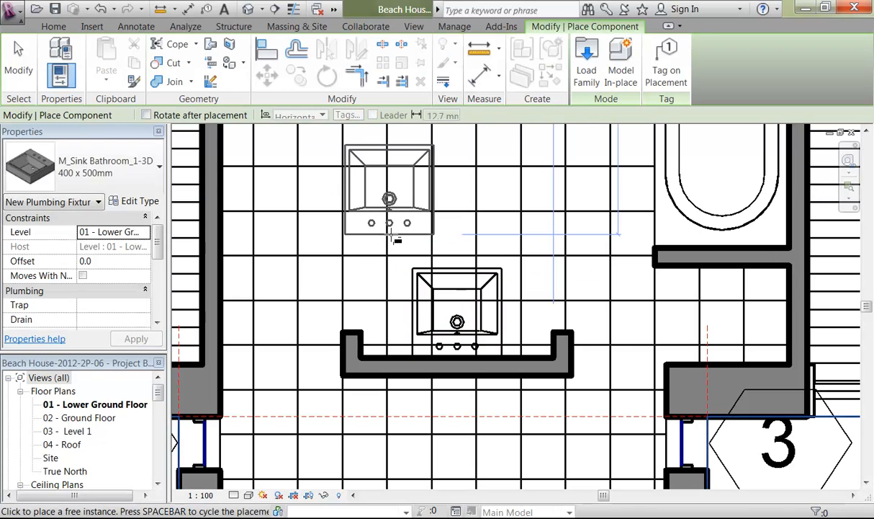
key("Escape")
key("Escape")
Step: Change the existing sink's type to M_Sink Bathroom_1-3D, 400 x 500mm
left_click(445, 279)
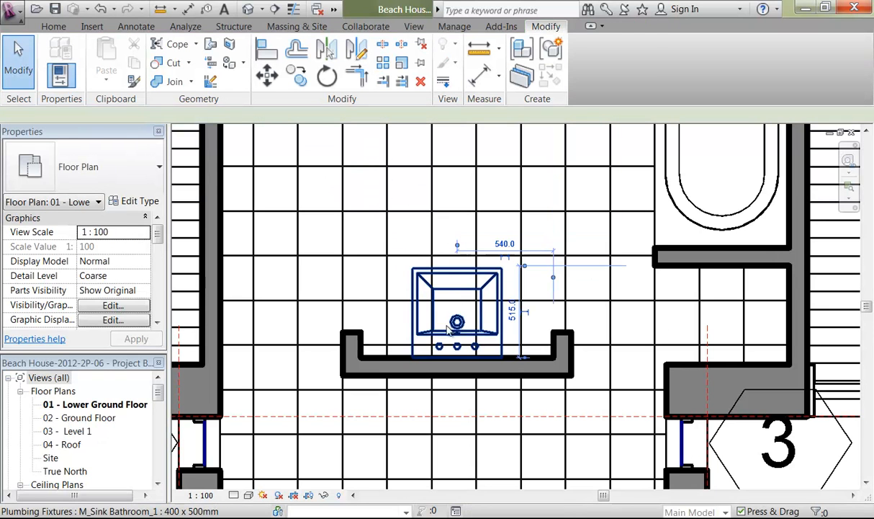
left_click(101, 176)
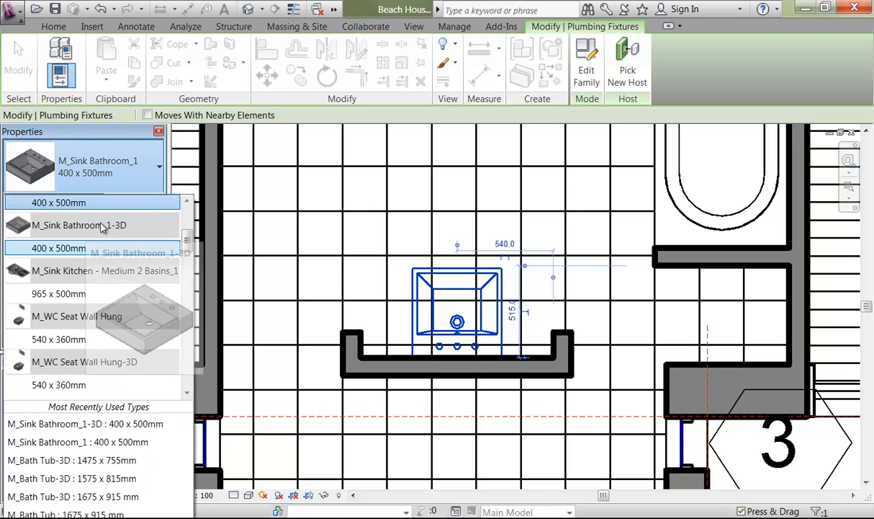
left_click(75, 249)
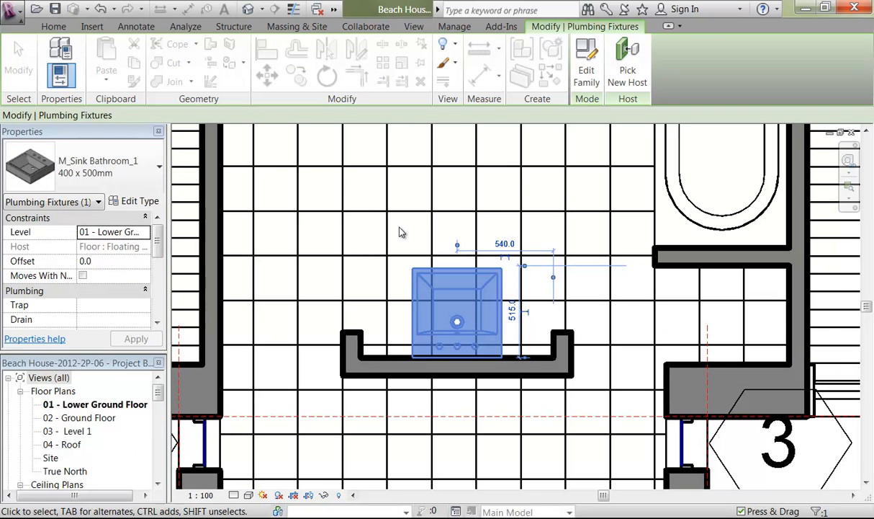
left_click(401, 232)
Step: Place an aligned dimension string from one bathroom side wall through the sink's centreline to the opposite side wall
scroll(402, 232, "up", 1)
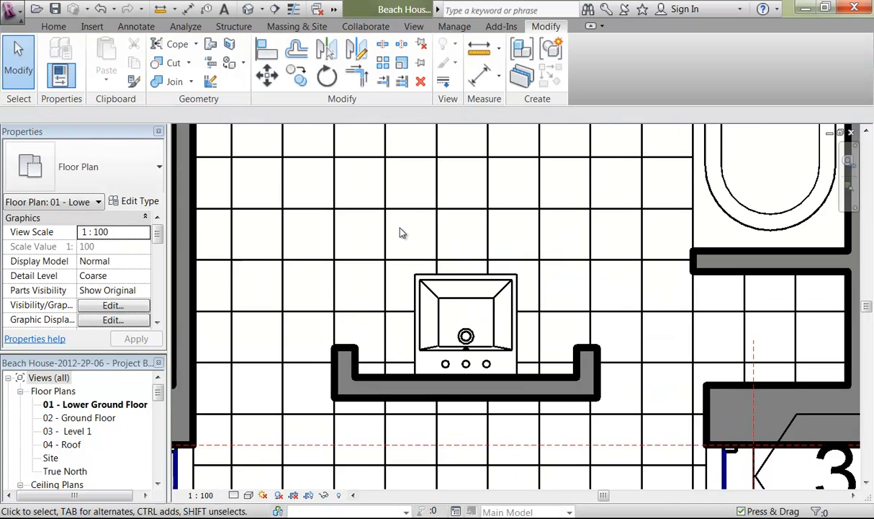
scroll(401, 231, "up", 1)
middle_click_drag(404, 232, 389, 203)
scroll(347, 288, "up", 1)
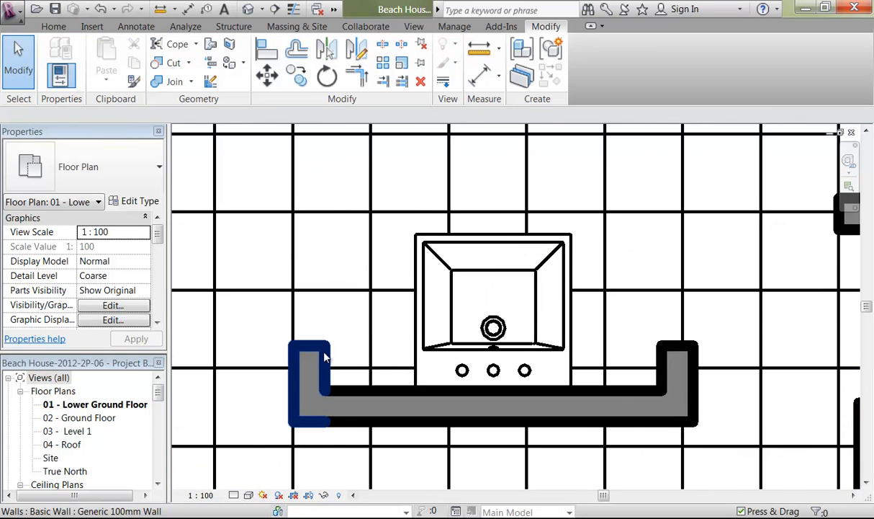
scroll(327, 354, "down", 2)
middle_click_drag(335, 360, 380, 313)
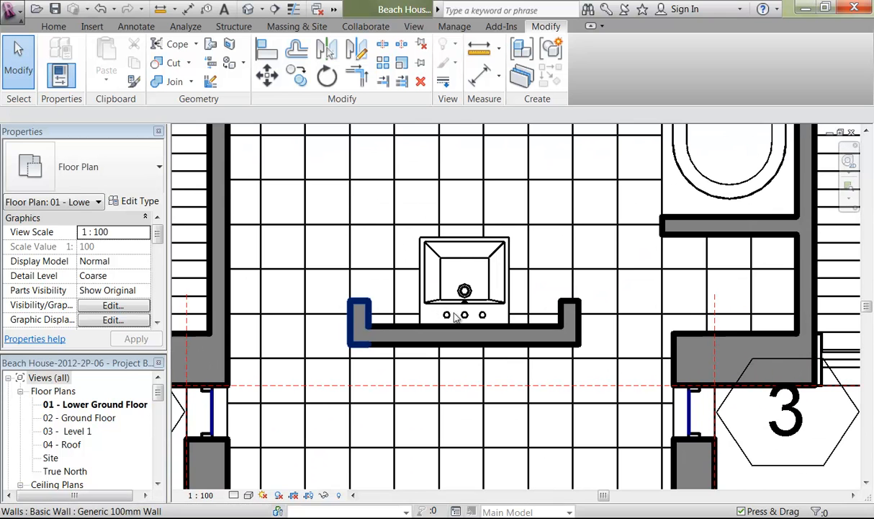
scroll(432, 238, "down", 2)
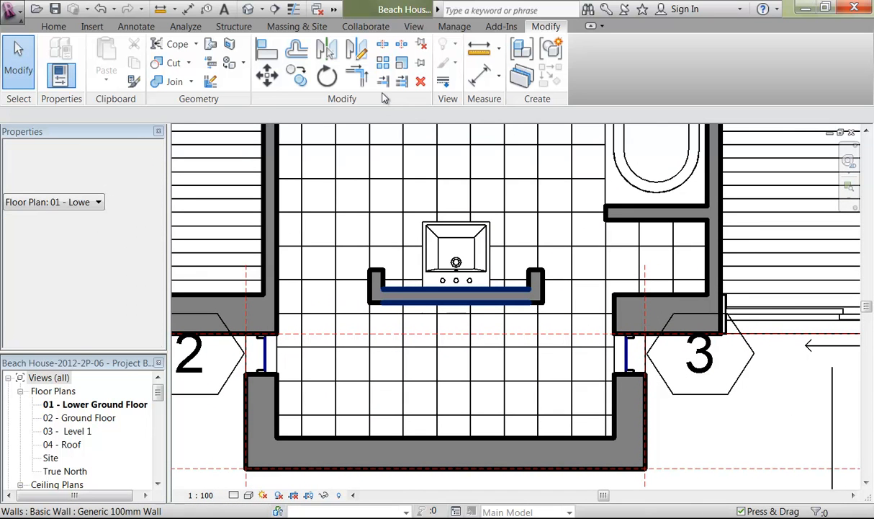
left_click(479, 48)
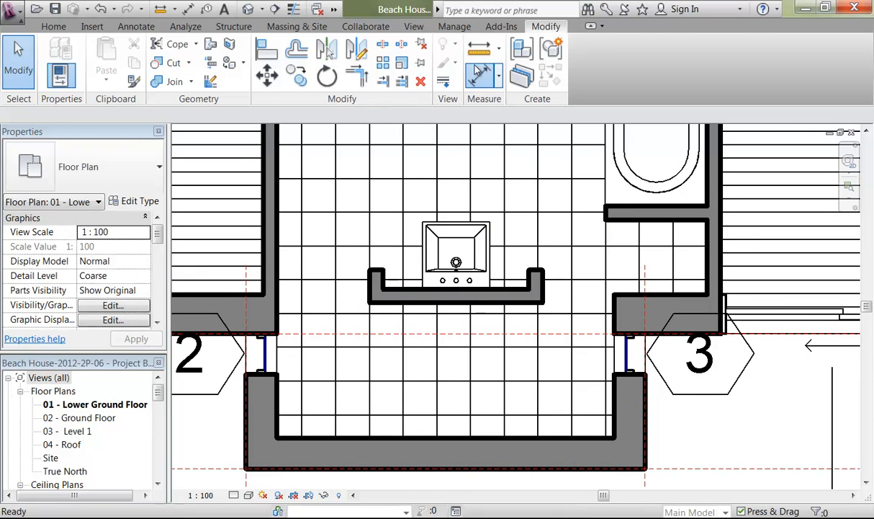
left_click(280, 276)
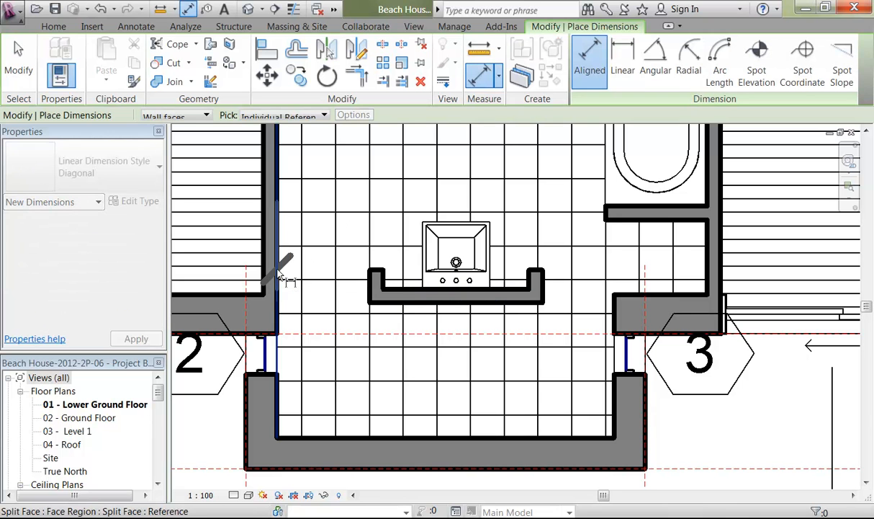
left_click(464, 283)
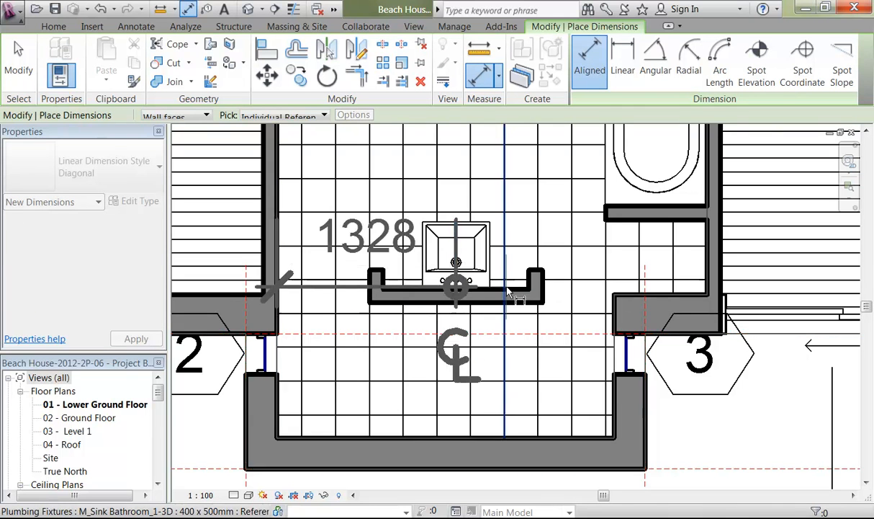
left_click(611, 309)
left_click(531, 388)
Step: Apply the EQ constraint to the dimension string to centre the sink between the bathroom's side walls
scroll(476, 378, "down", 2)
middle_click_drag(471, 379, 464, 322)
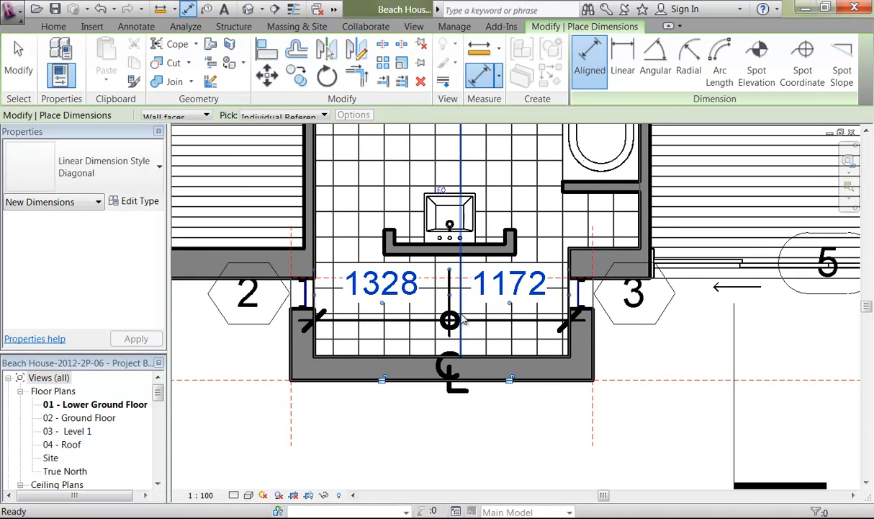
scroll(460, 336, "down", 2)
scroll(457, 353, "up", 3)
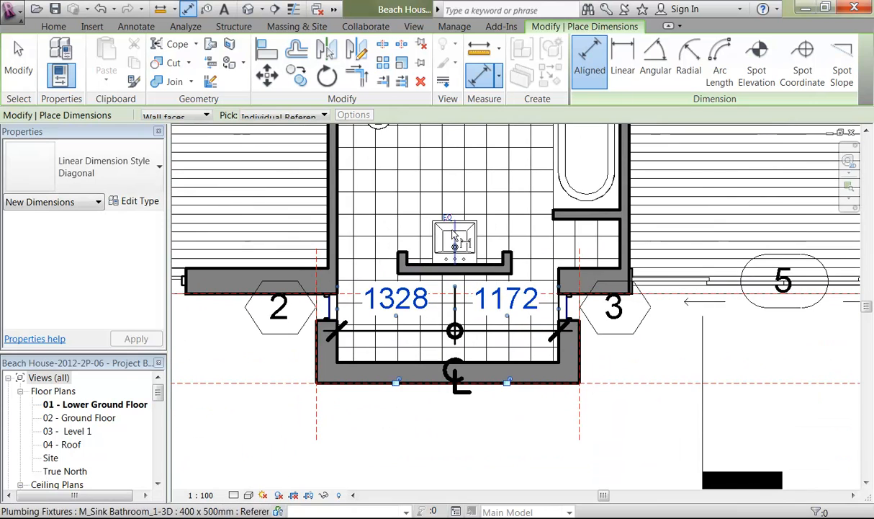
left_click(447, 218)
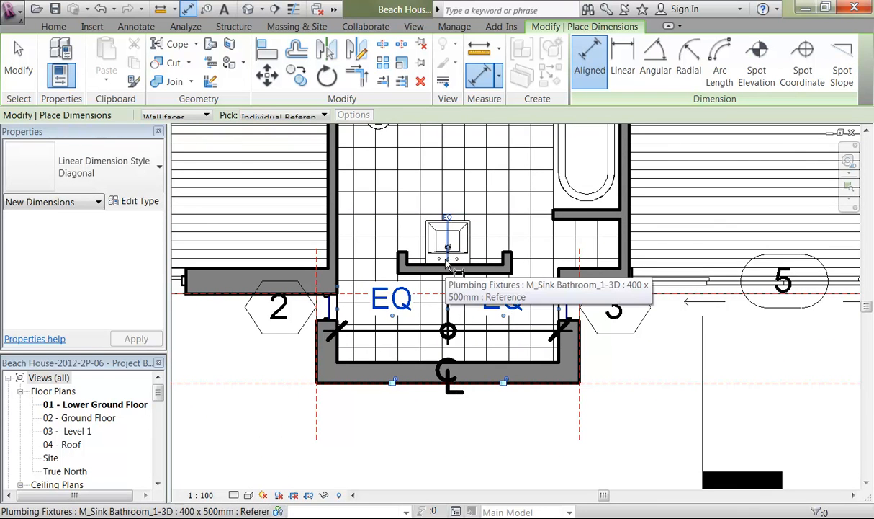
key("Escape")
key("Escape")
Step: Align the inner faces of the two short return walls with the side edges of the sink
scroll(423, 255, "up", 5)
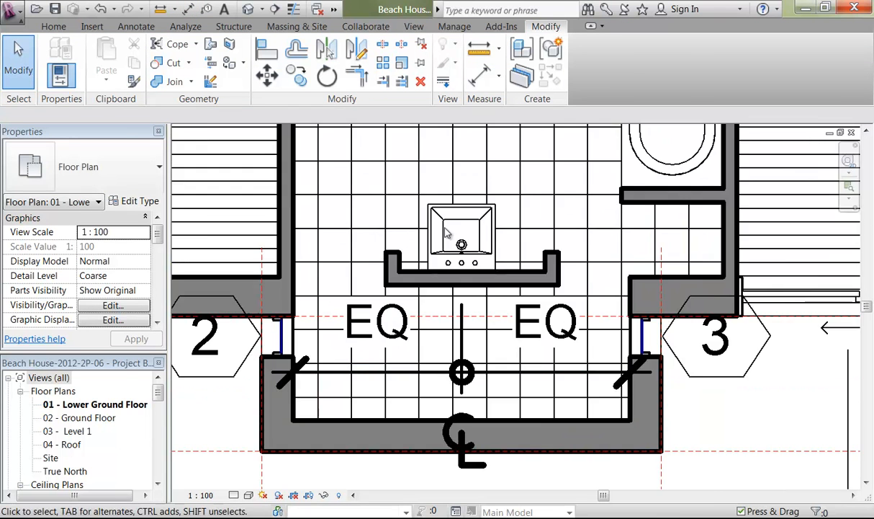
left_click(267, 48)
left_click(390, 332)
left_click(348, 333)
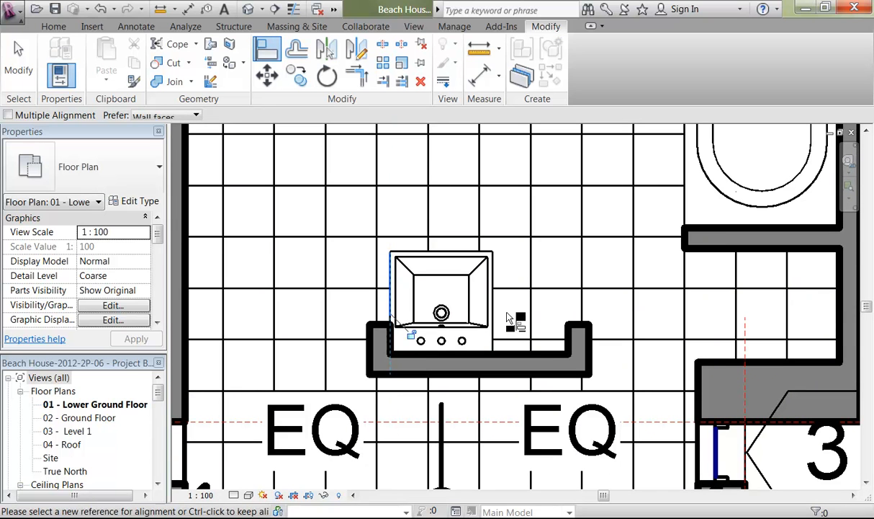
left_click(497, 317)
left_click(568, 333)
scroll(537, 323, "down", 1)
scroll(537, 322, "down", 1)
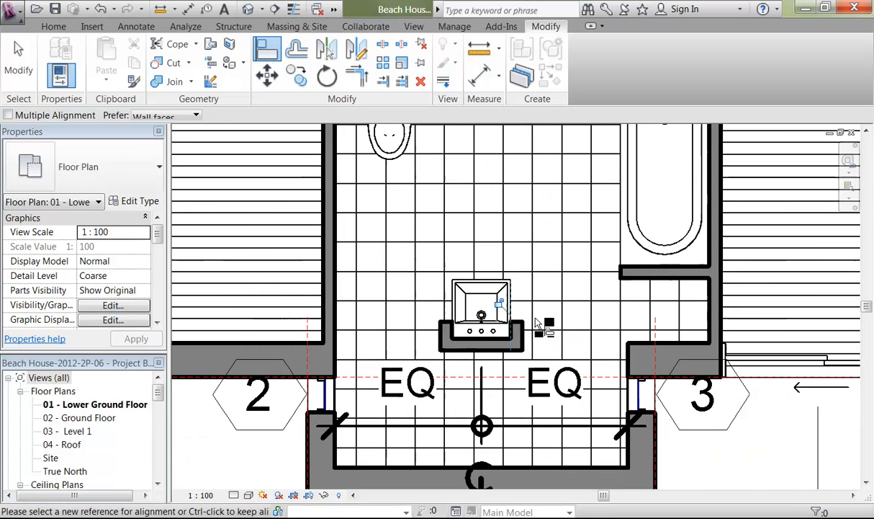
key("Escape")
Step: Try duplicating the sink type as 400 x 700mm and check its type parameters for a size setting
left_click(482, 306)
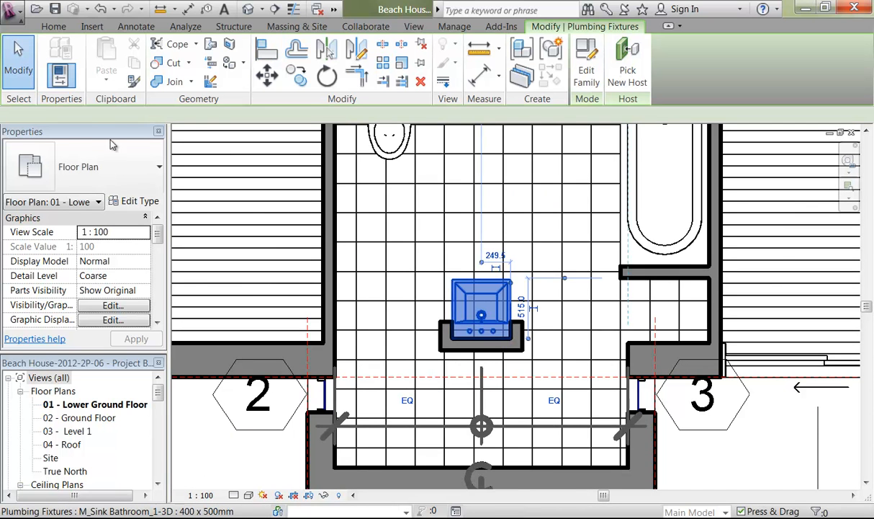
left_click(129, 201)
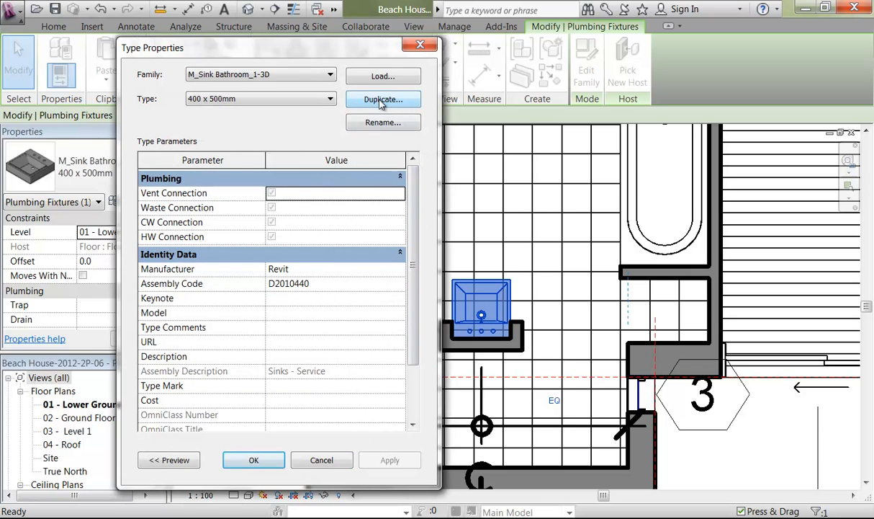
left_click(381, 100)
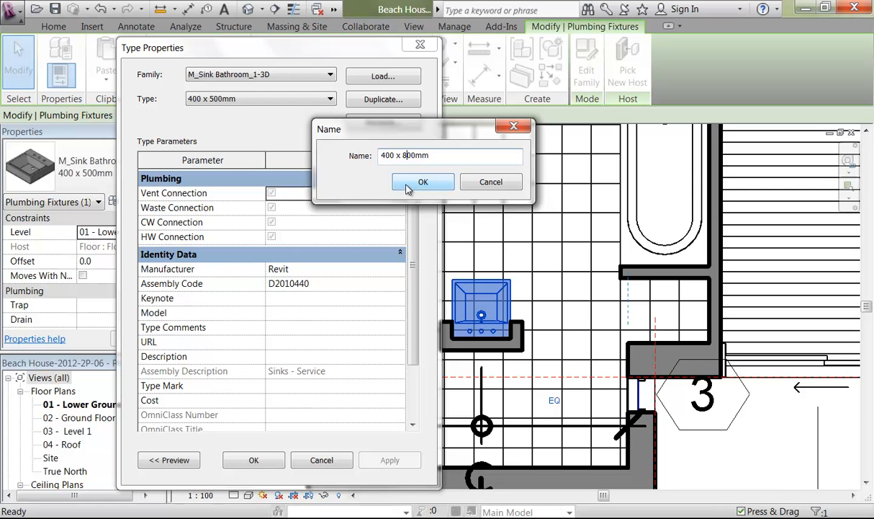
left_click(423, 182)
mouse_move(414, 211)
left_mouse_down()
mouse_move(423, 298)
mouse_move(426, 209)
mouse_move(413, 318)
mouse_move(426, 209)
left_mouse_up()
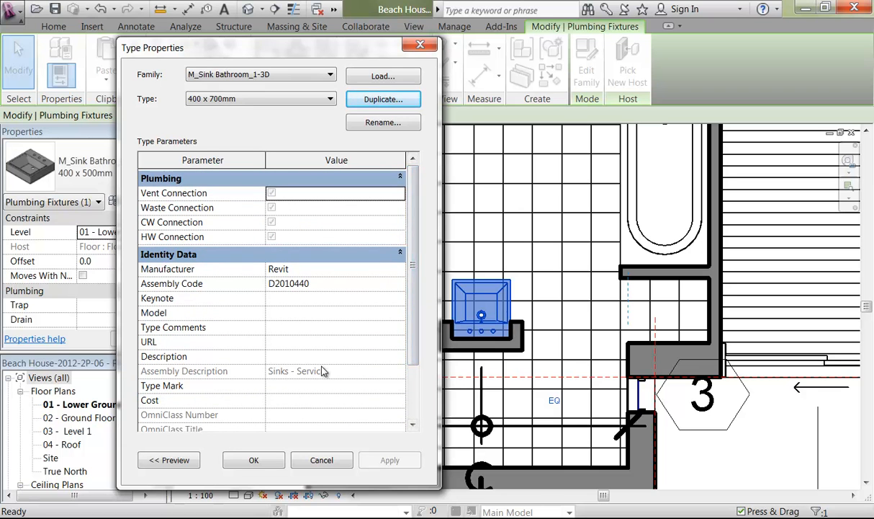
left_click_drag(415, 285, 406, 365)
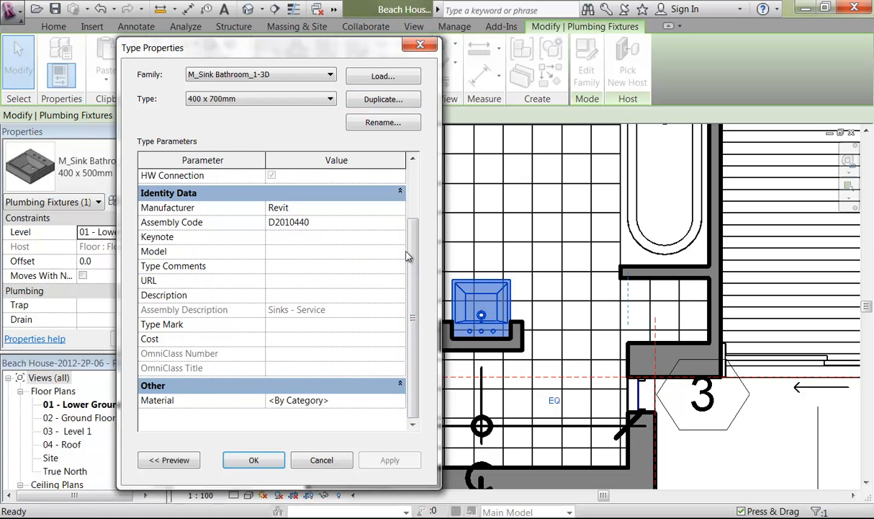
left_click_drag(415, 268, 412, 181)
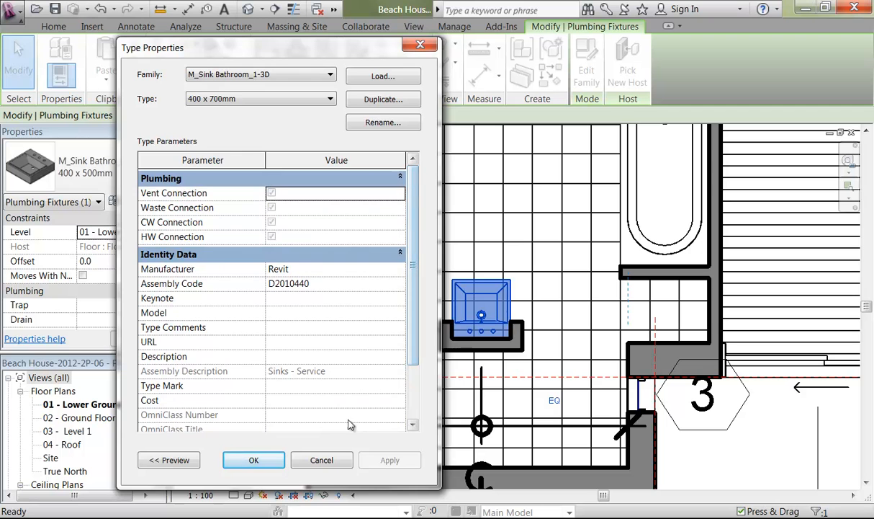
left_click(322, 460)
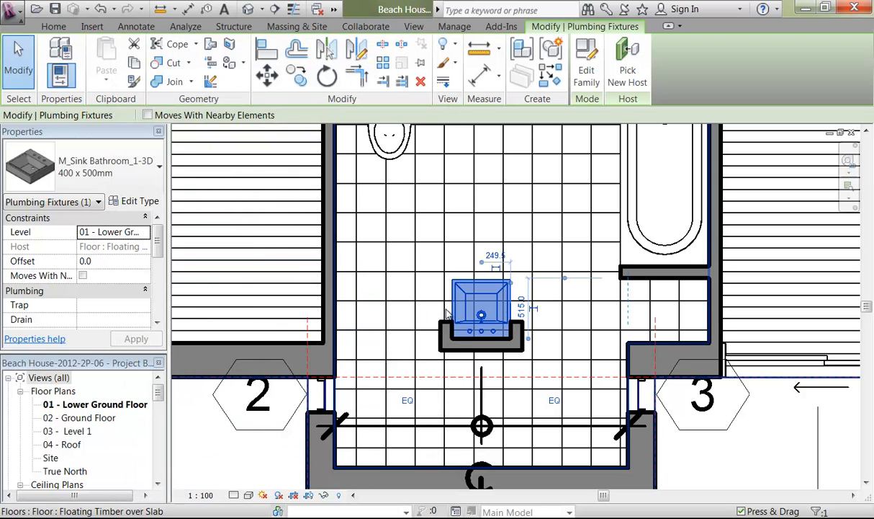
Step: Delete the EQ dimension string below the sink and remove its constraints
middle_click_drag(451, 278, 450, 277)
scroll(451, 278, "up", 3)
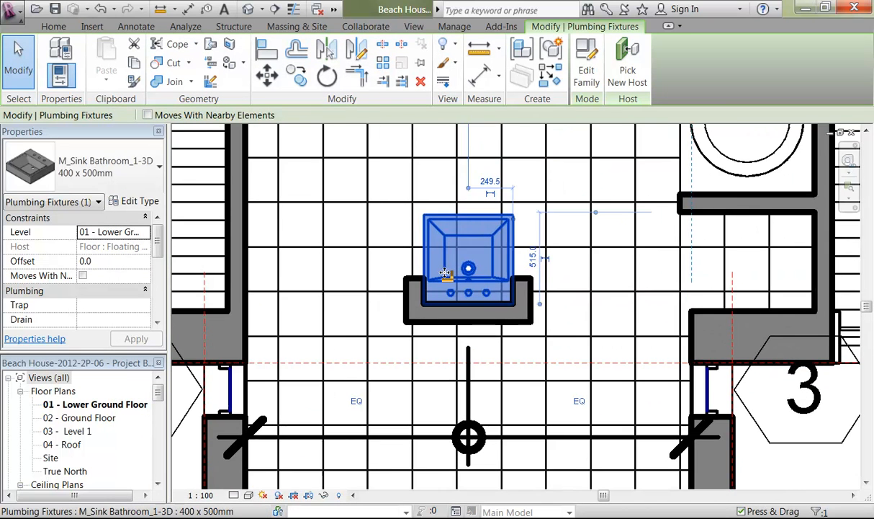
left_click(331, 262)
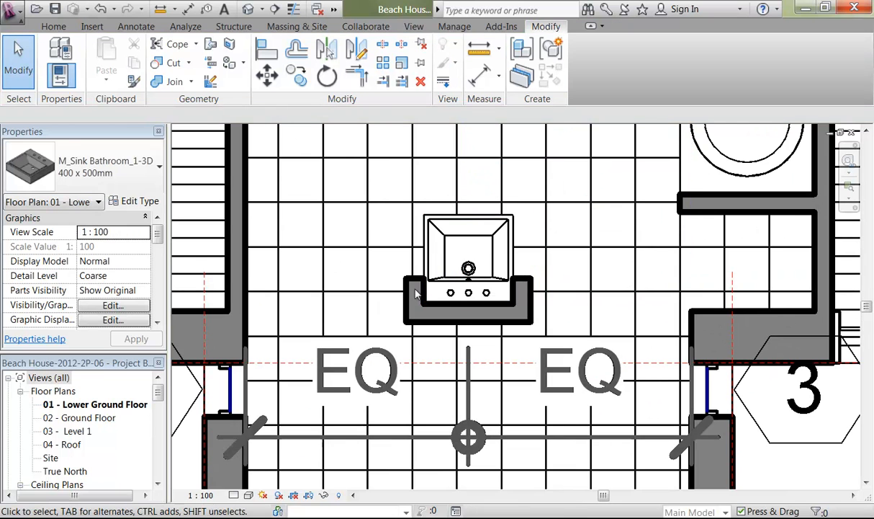
scroll(440, 276, "down", 2)
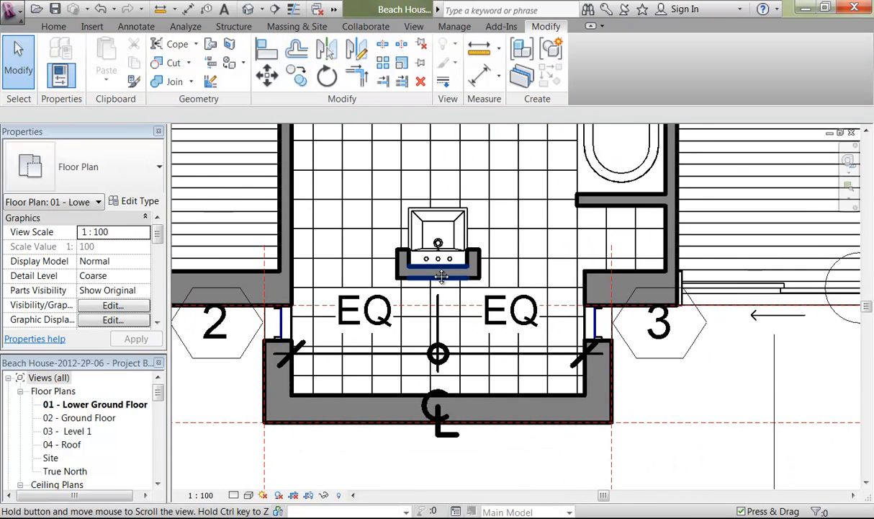
left_click(476, 355)
key("Delete")
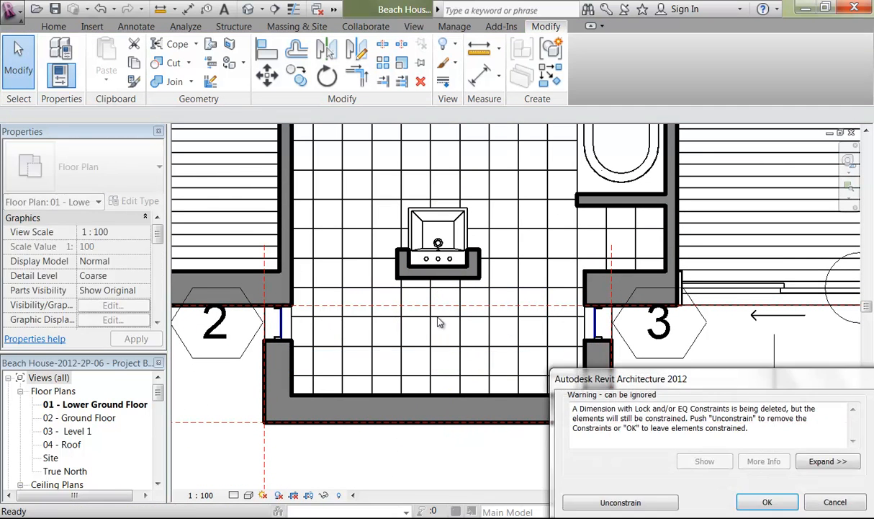
left_click(621, 502)
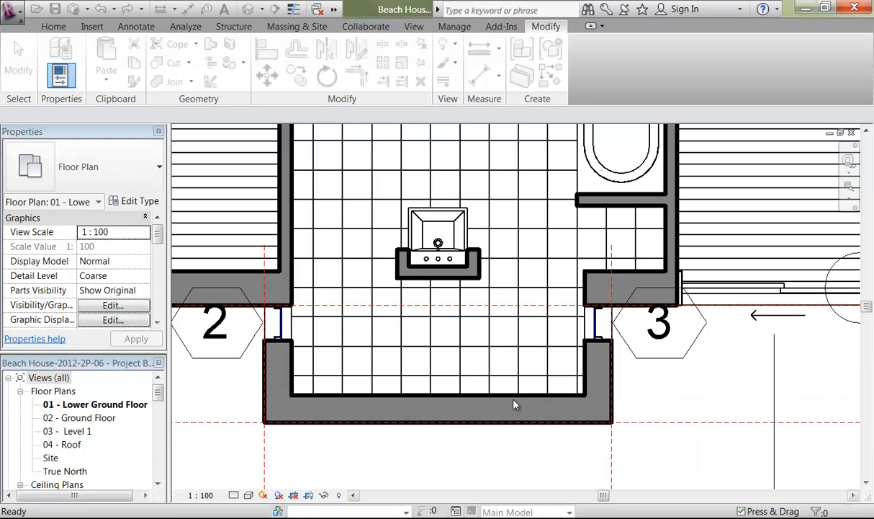
scroll(429, 415, "down", 3)
middle_click_drag(408, 395, 432, 415)
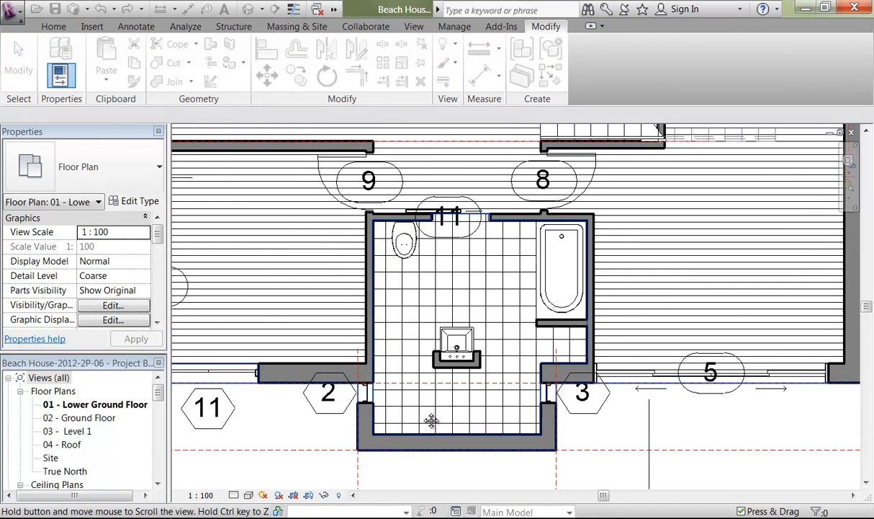
left_click(454, 353)
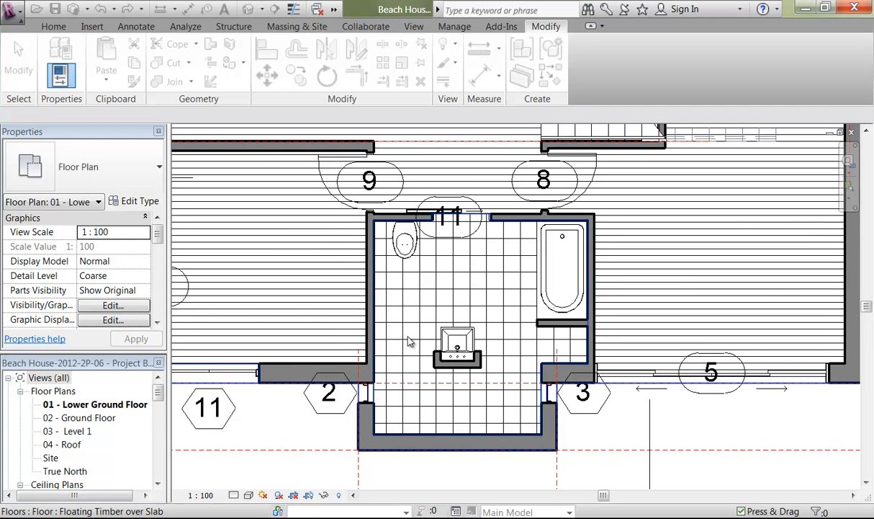
scroll(408, 340, "down", 1)
middle_click_drag(408, 340, 418, 322)
scroll(456, 344, "down", 1)
scroll(416, 315, "up", 3)
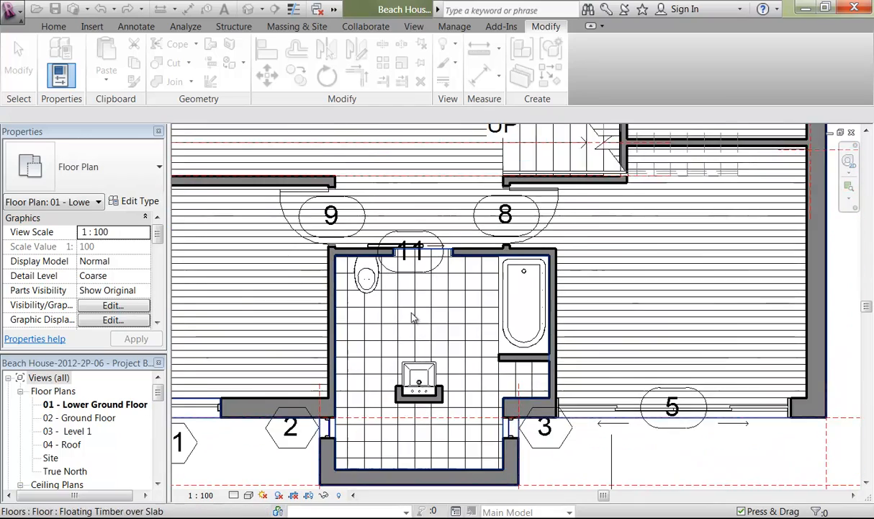
Step: Place an M_Sink Bathroom_1-3D 400 x 500mm, rotated with its tap side against the external wall, in the second bathroom opposite the toilet
scroll(414, 302, "down", 3)
middle_click_drag(412, 188, 439, 422)
scroll(504, 324, "up", 2)
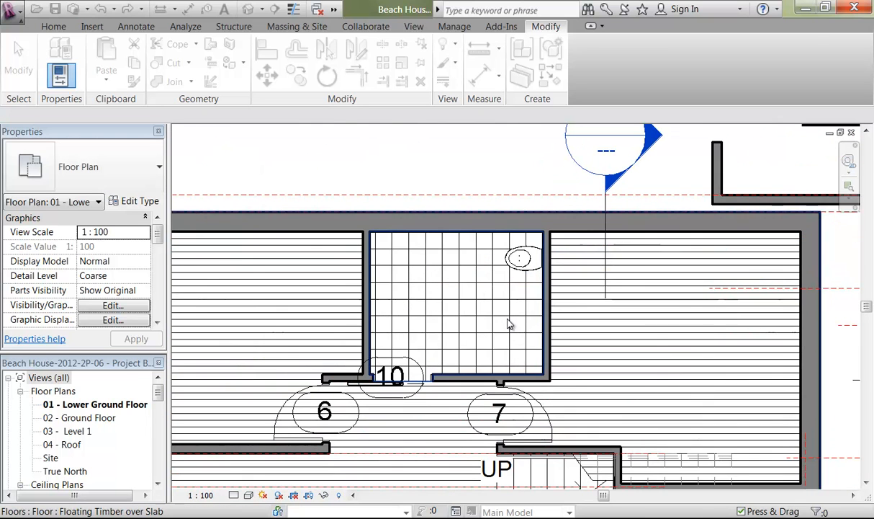
left_click(52, 27)
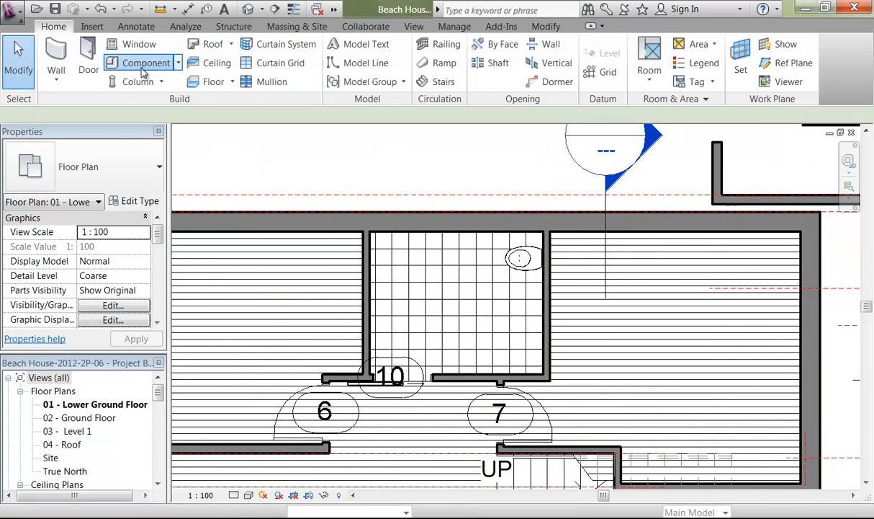
left_click(152, 63)
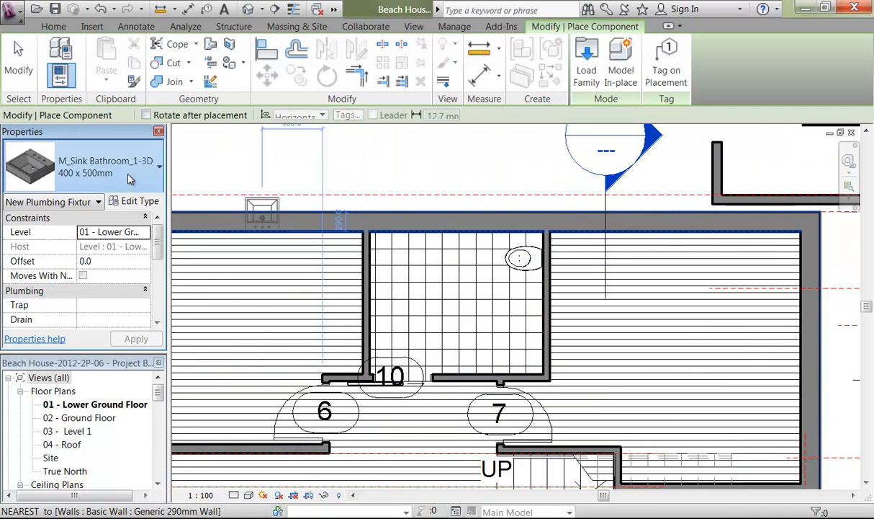
left_click(122, 165)
scroll(86, 342, "down", 2)
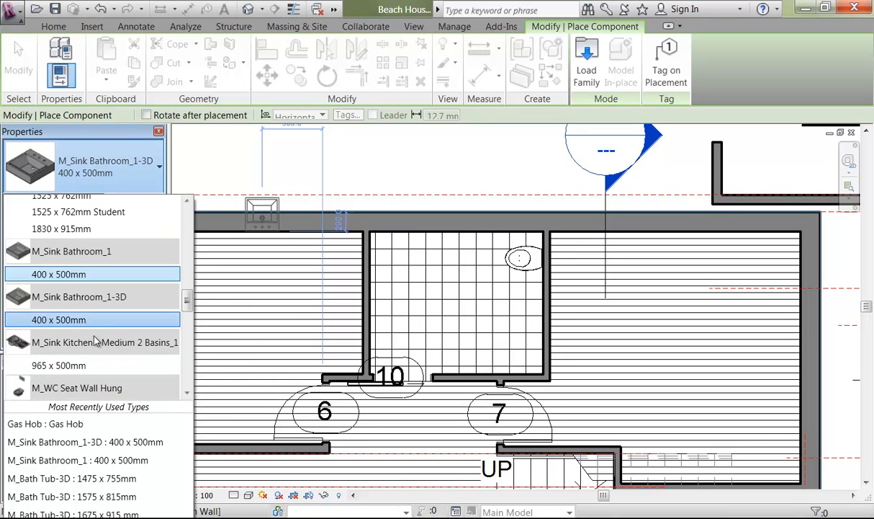
left_click(111, 320)
scroll(387, 249, "up", 5)
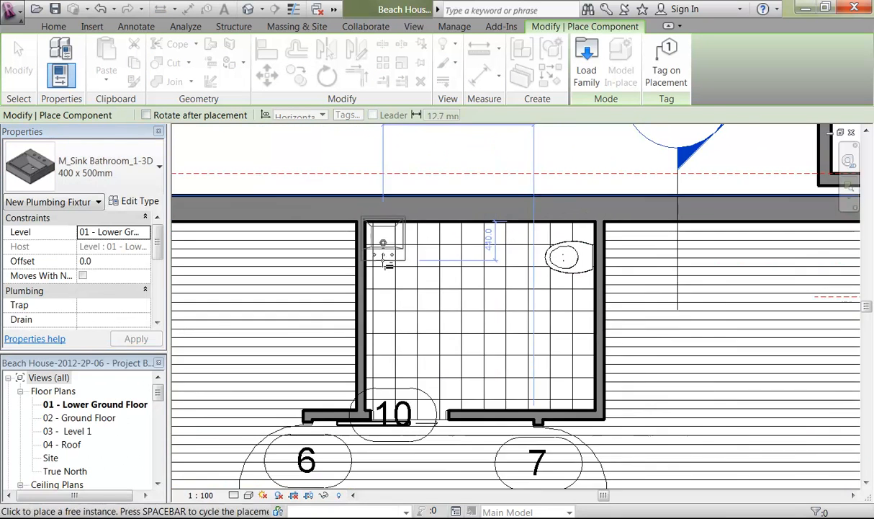
key("space")
key("space")
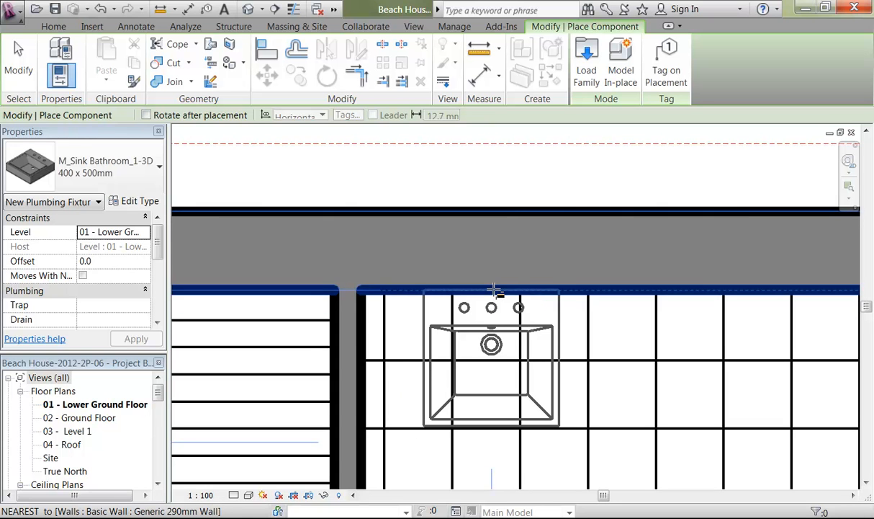
left_click(494, 291)
scroll(483, 295, "down", 5)
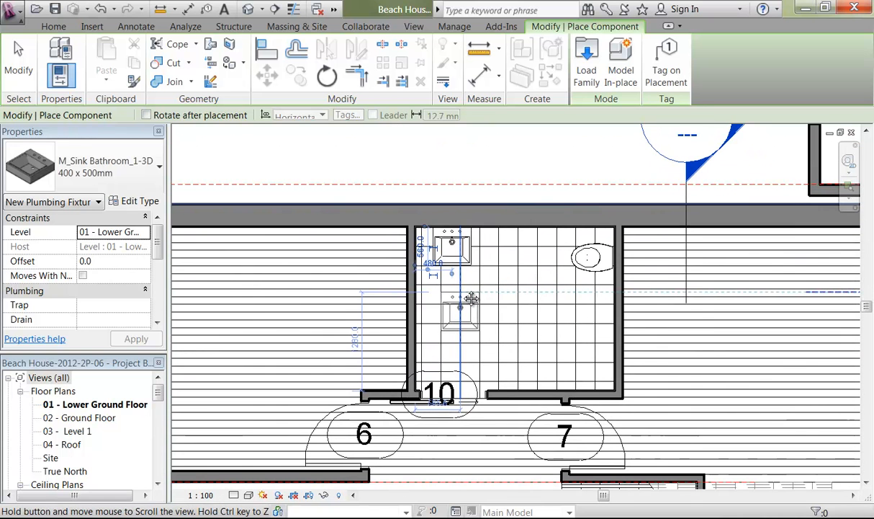
key("Escape")
key("Escape")
Step: Start loading a component family and browse the Metric Library to Specialty Equipment > Domestic, passing through Domestic Equipment
scroll(542, 338, "up", 2)
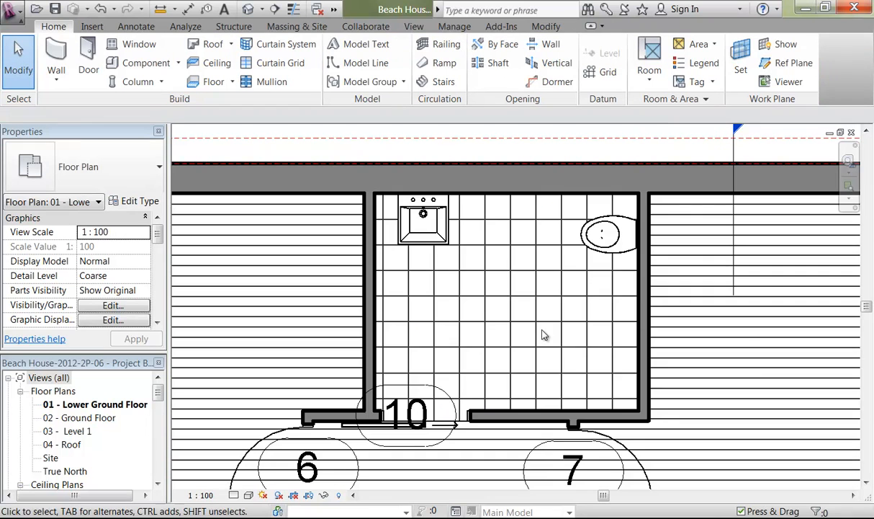
scroll(605, 358, "up", 2)
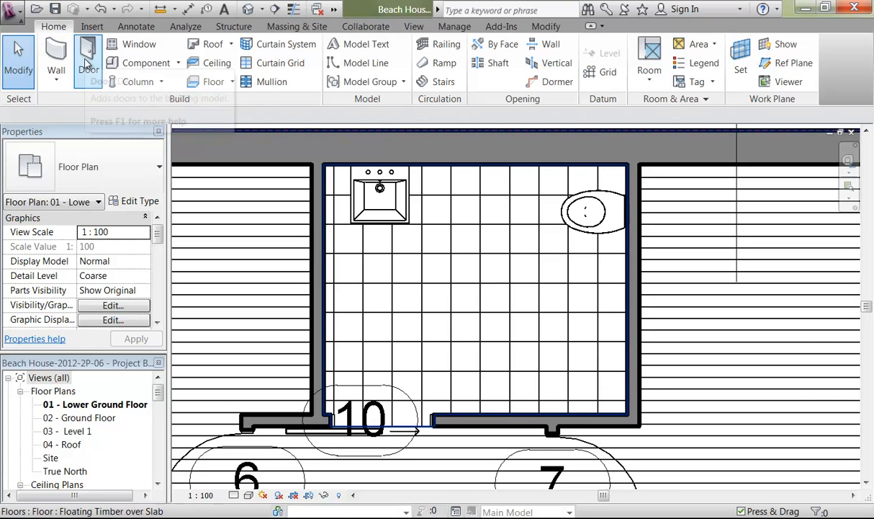
left_click(146, 63)
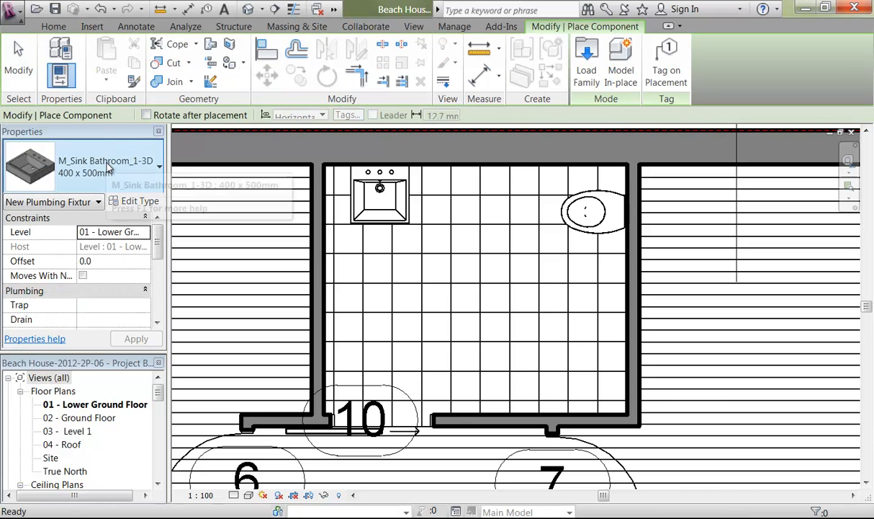
left_click(593, 76)
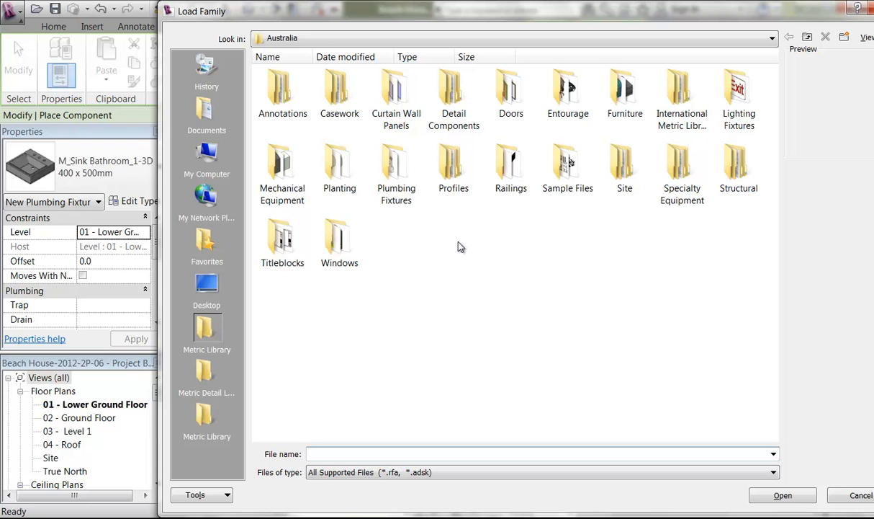
left_click(202, 418)
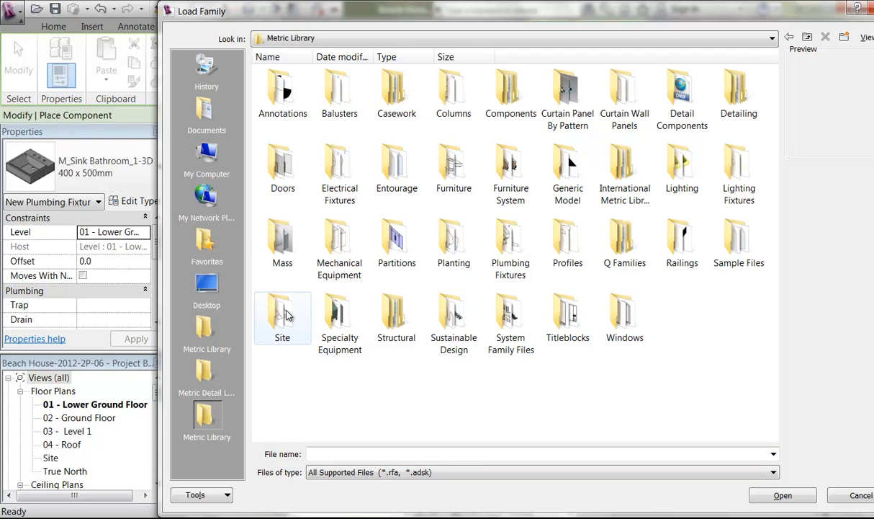
double_click(314, 304)
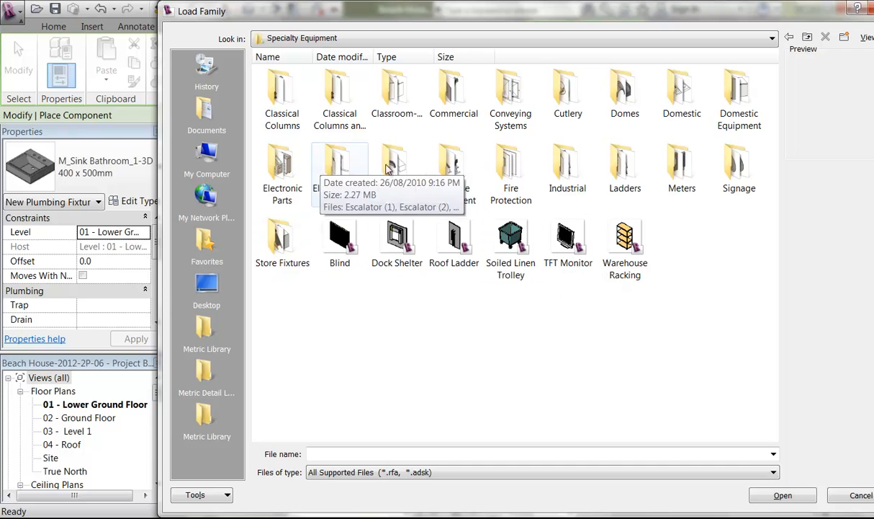
double_click(737, 92)
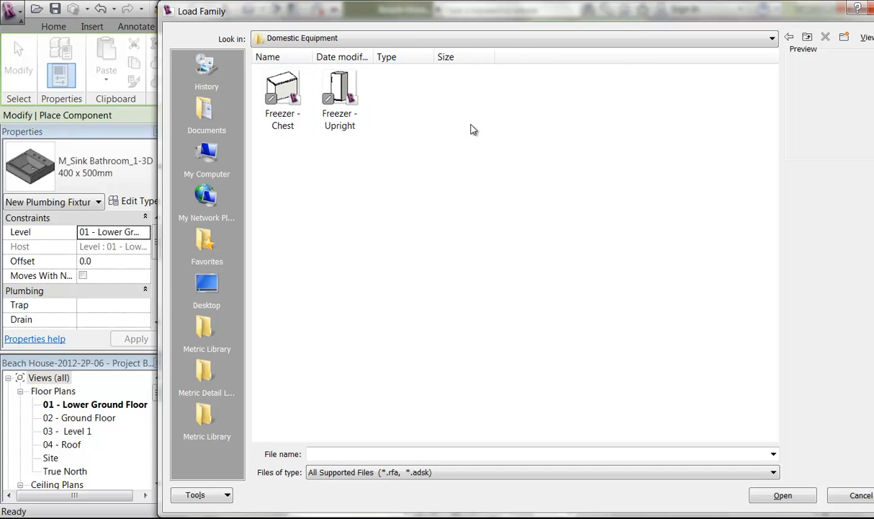
left_click(790, 37)
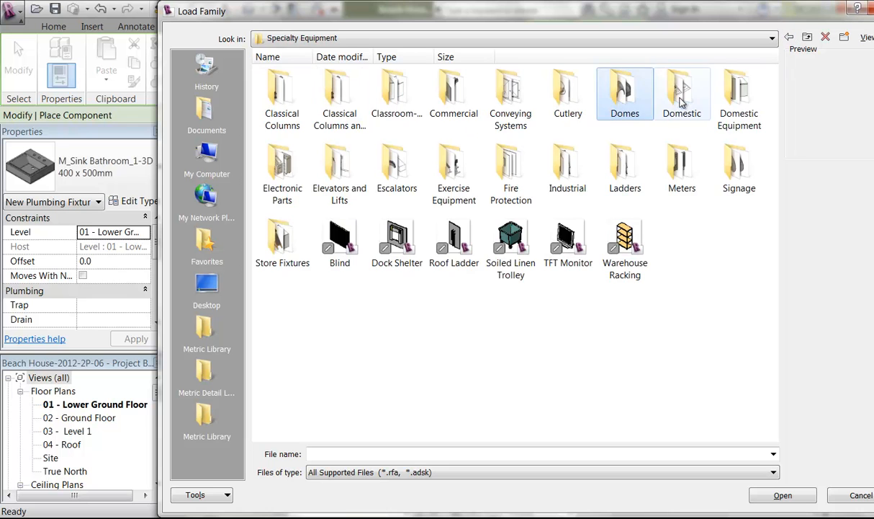
double_click(682, 90)
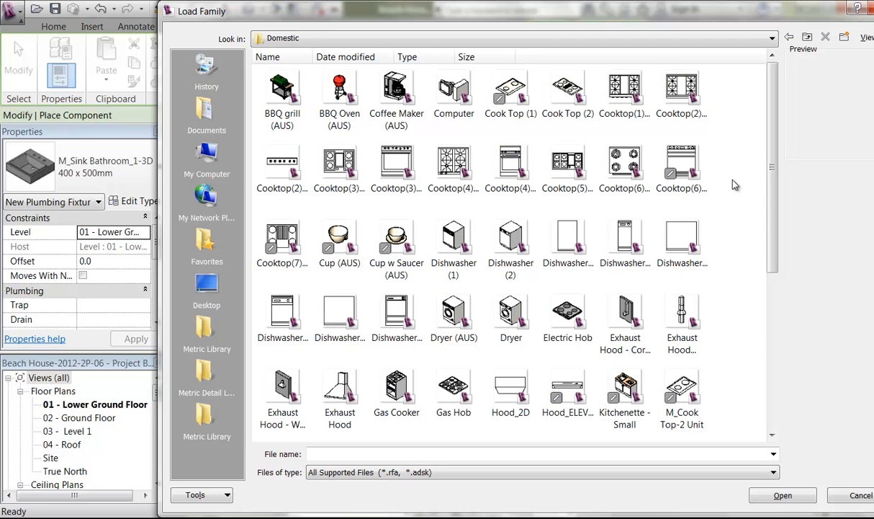
scroll(734, 185, "down", 3)
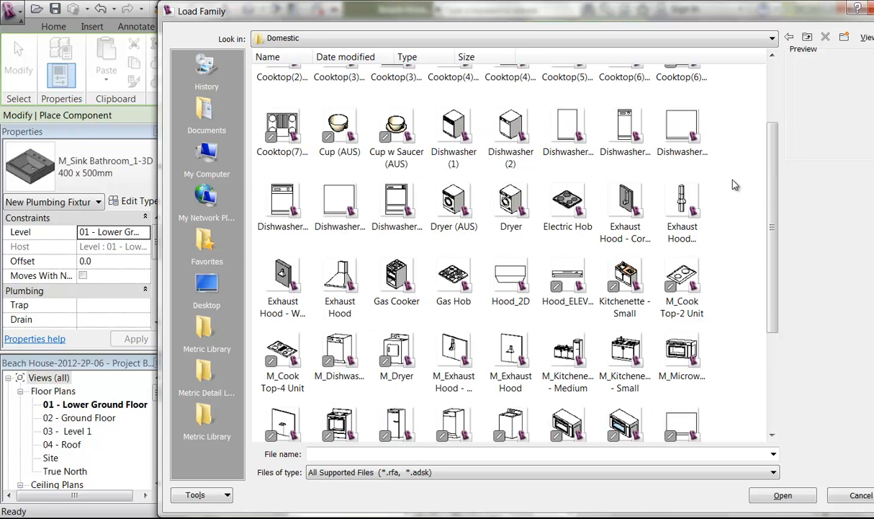
scroll(734, 185, "down", 5)
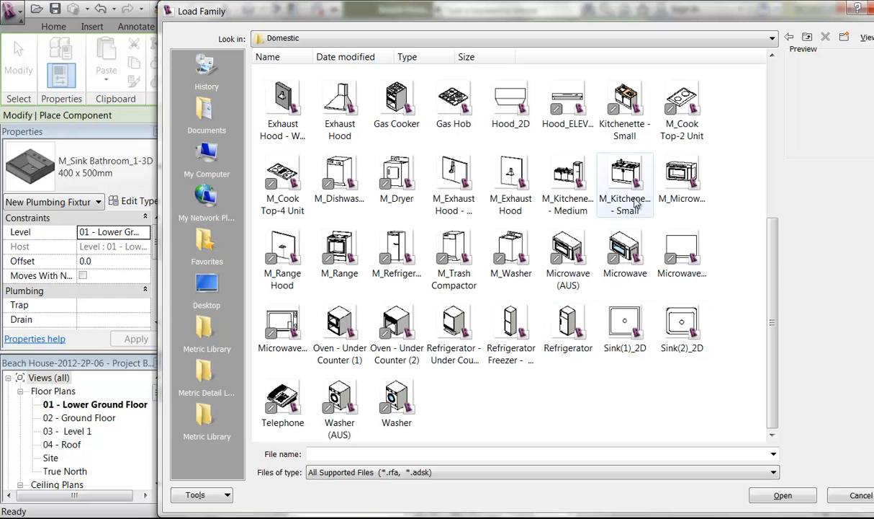
Step: Compare the dryer and washer previews, load Washer (AUS), and place it on the side wall below the toilet, near the bathroom corner
left_click(347, 183)
left_click(398, 185)
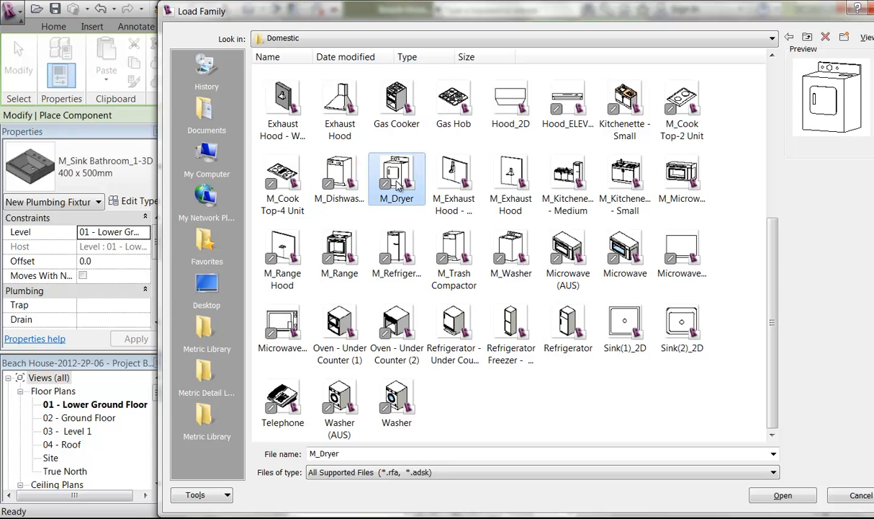
scroll(515, 217, "up", 3)
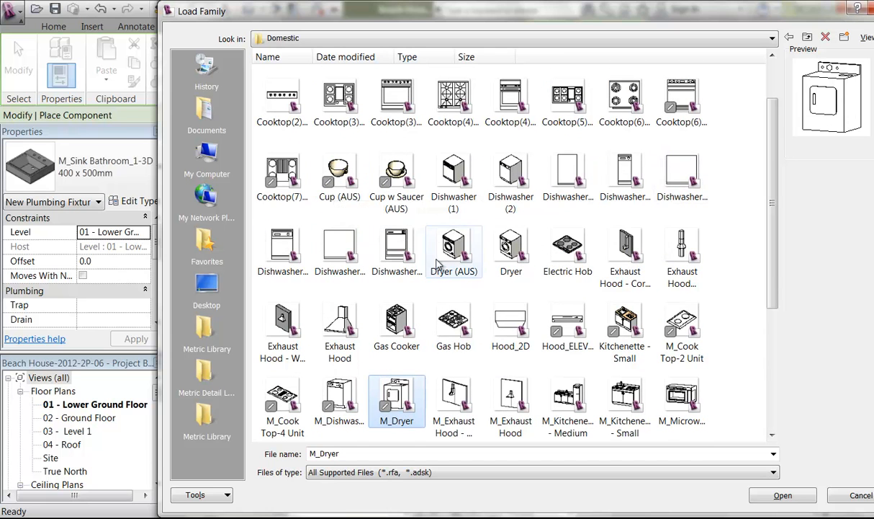
scroll(435, 265, "down", 3)
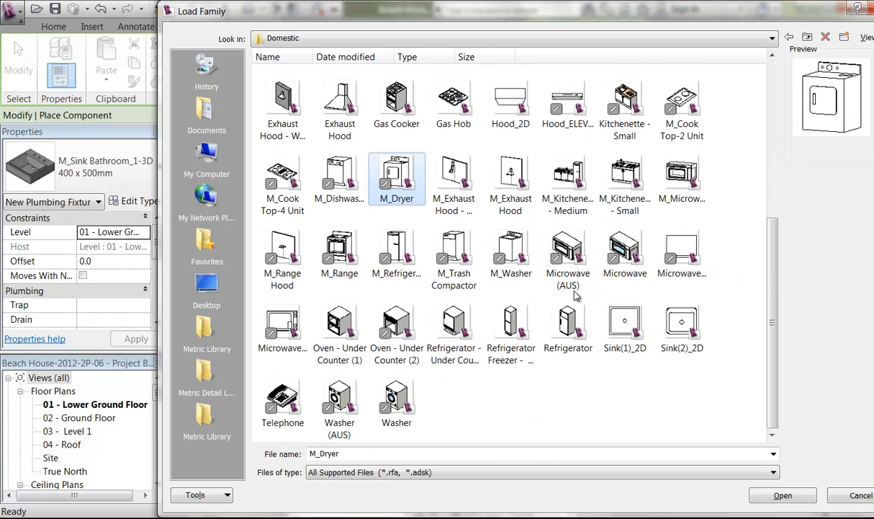
left_click(413, 395)
left_click(339, 399)
left_click(396, 405)
left_click(339, 401)
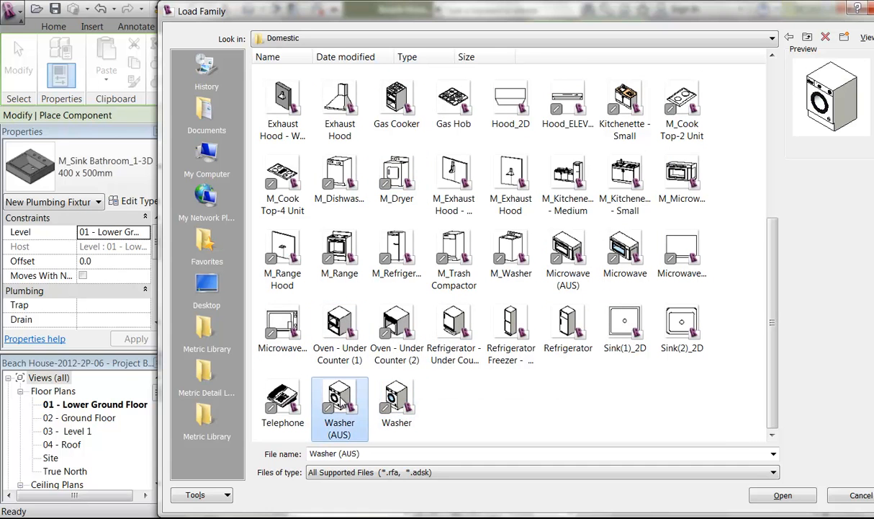
left_click(778, 496)
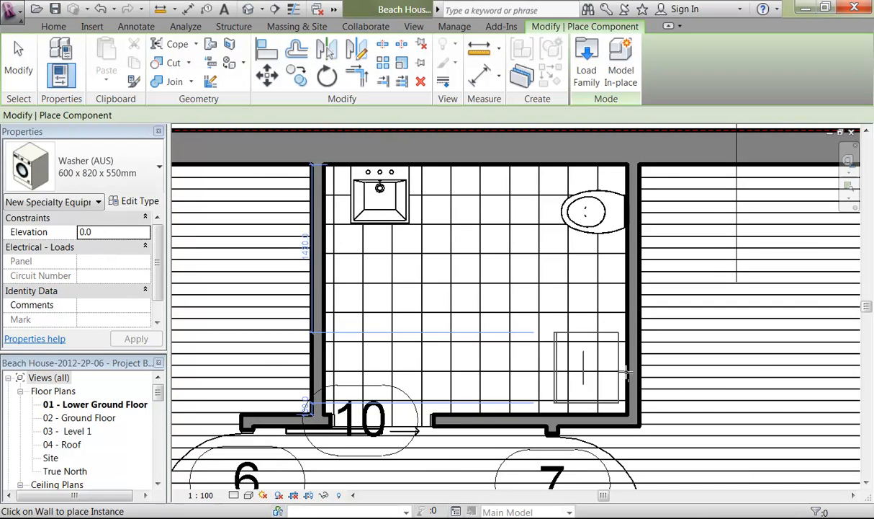
left_click(524, 322)
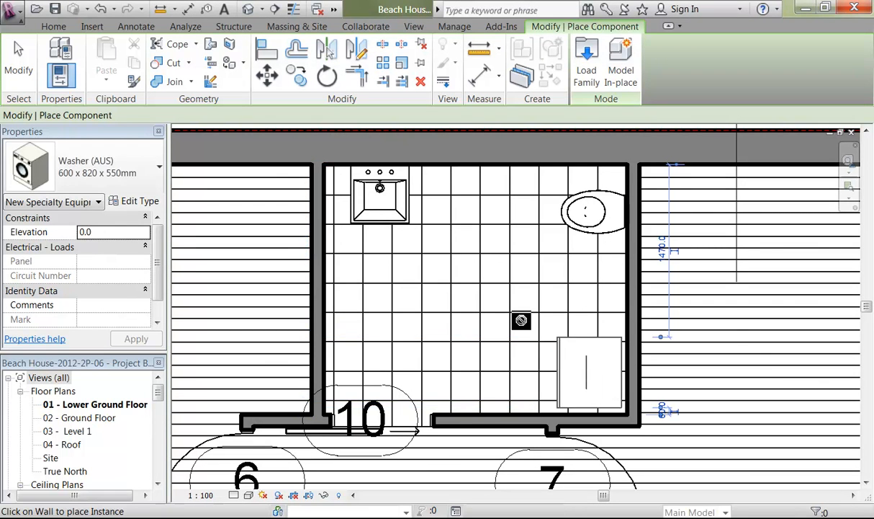
Step: Load the M_Dryer family from the Metric Library's Specialty Equipment > Domestic folder
left_click(596, 83)
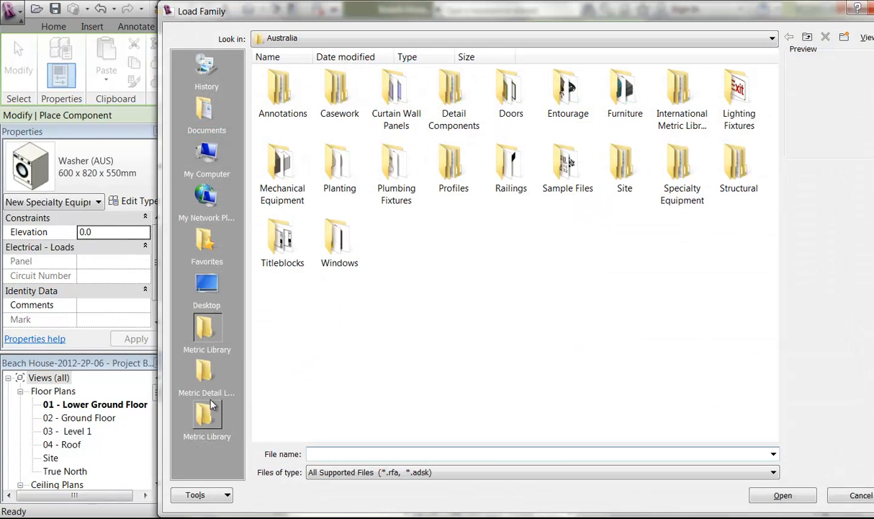
left_click(206, 415)
left_click(339, 326)
double_click(340, 326)
double_click(681, 94)
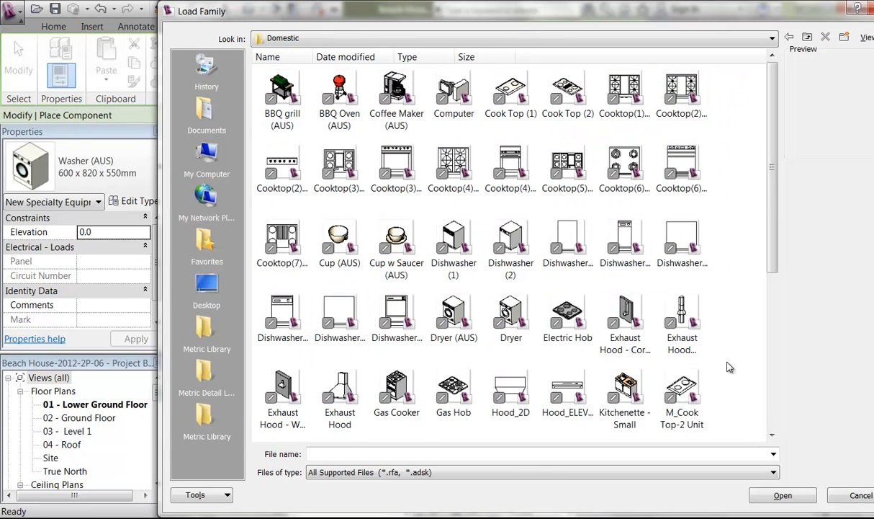
scroll(648, 310, "down", 4)
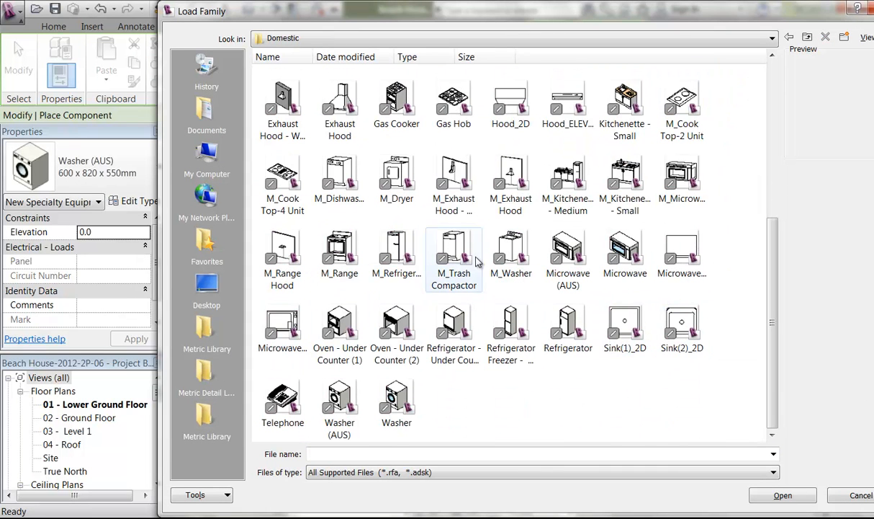
left_click(396, 189)
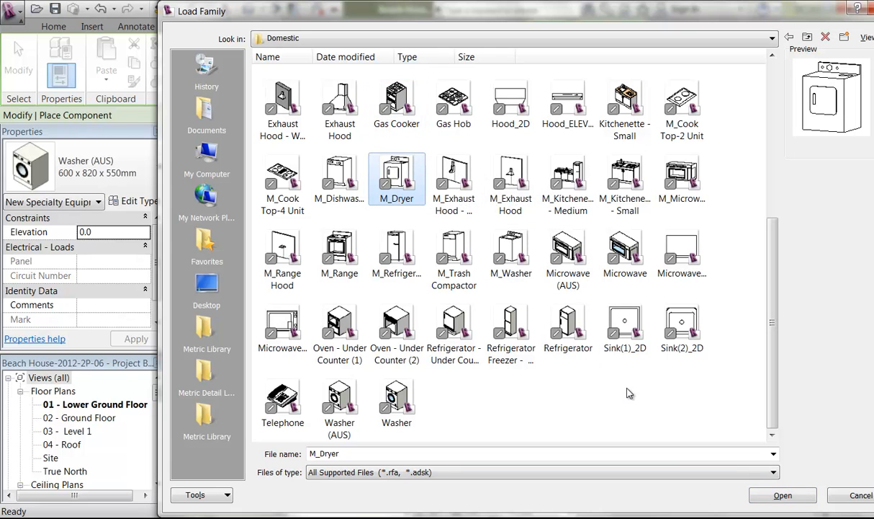
left_click(782, 495)
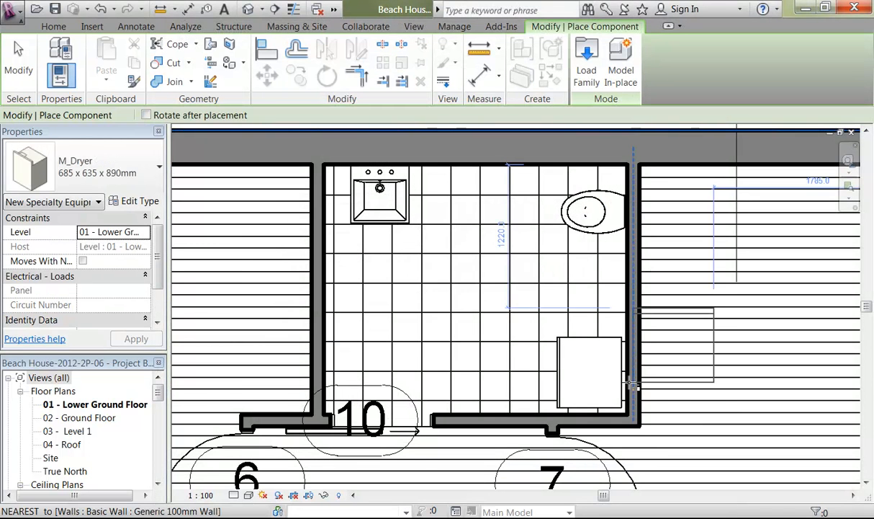
Step: Rotate the M_Dryer 685 x 635 x 890mm to face into the room and place it over the washer in the bathroom corner
scroll(626, 380, "up", 1)
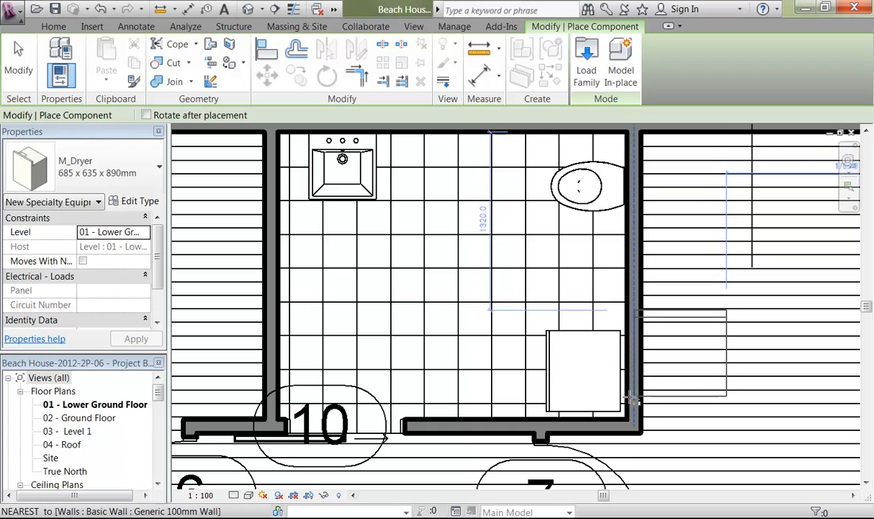
key("space")
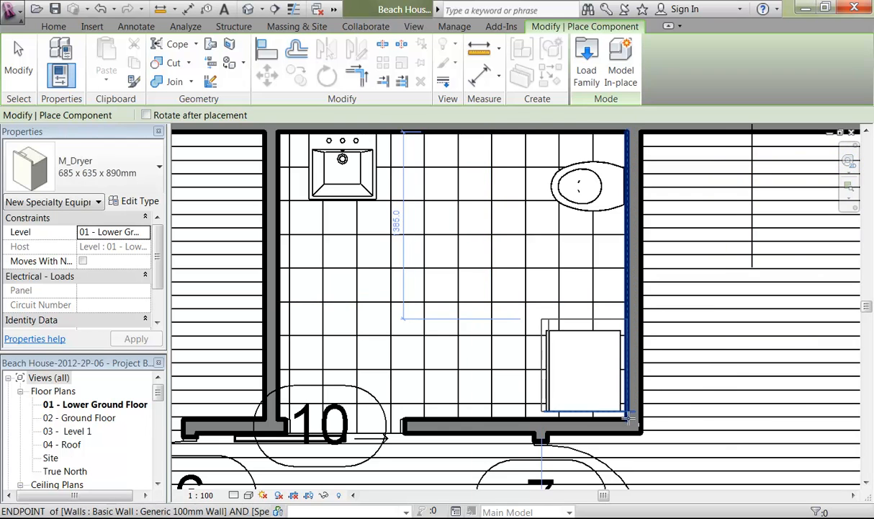
left_click(628, 422)
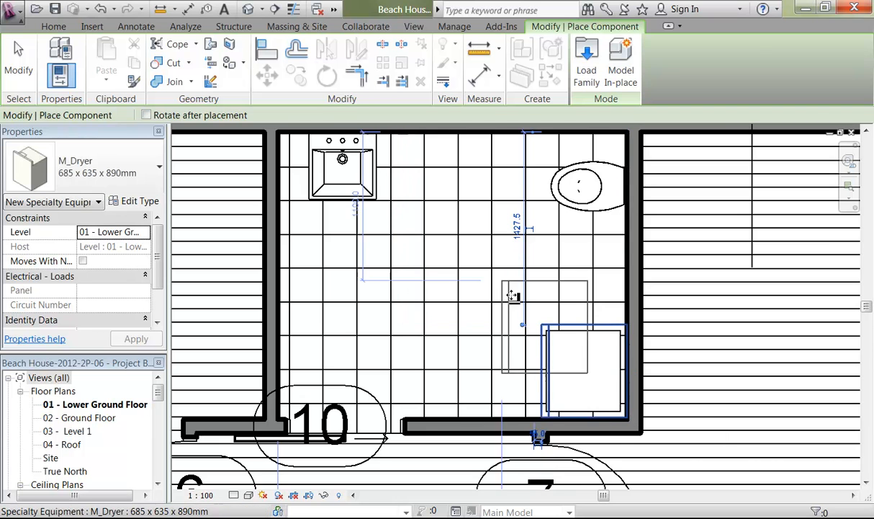
Step: Draw a building section lengthwise through both bathrooms, facing the toilet and washer side, and open its section view
key("Escape")
key("Escape")
scroll(472, 256, "down", 3)
scroll(472, 252, "down", 3)
middle_click_drag(472, 252, 509, 241)
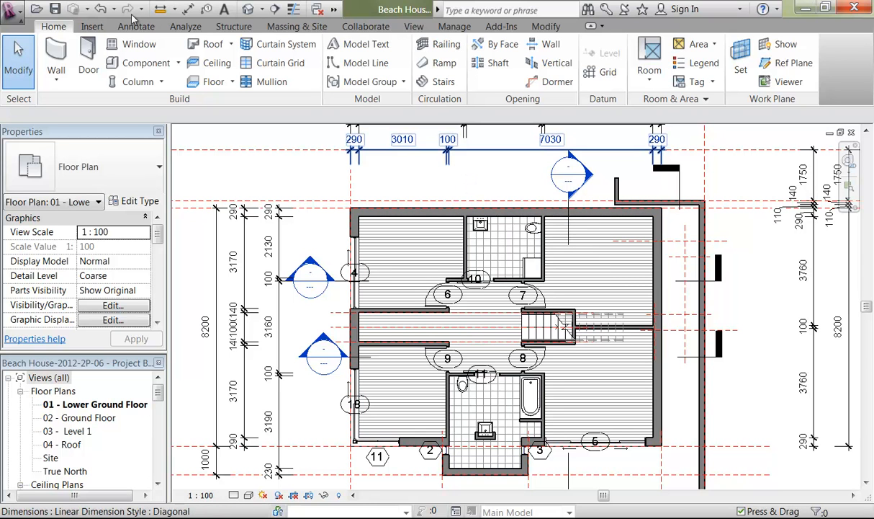
left_click(274, 9)
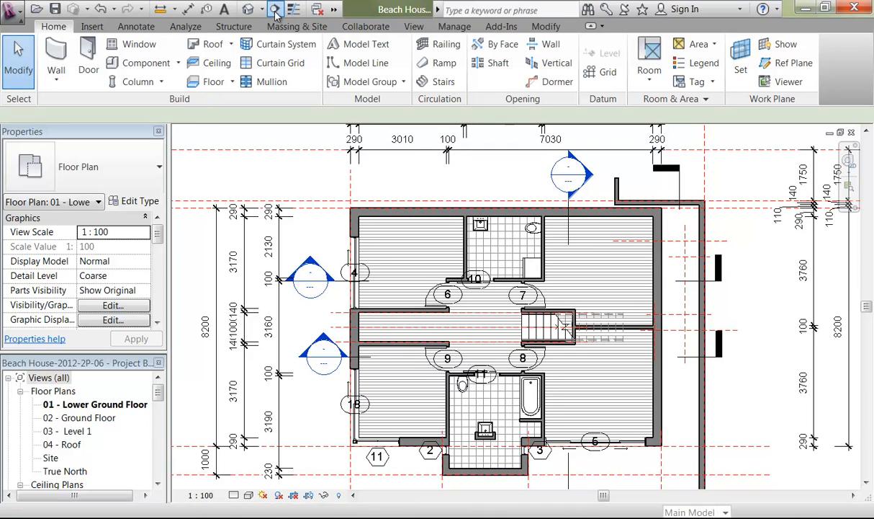
left_click(496, 484)
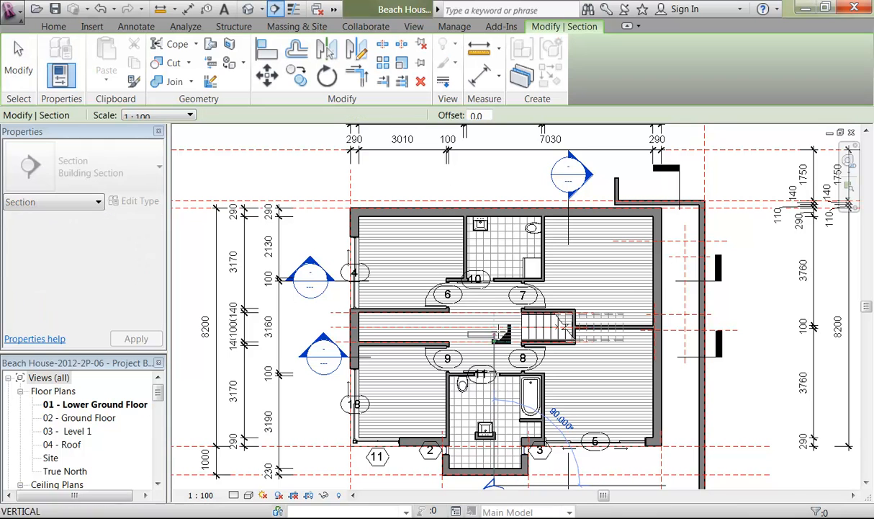
left_click(498, 315)
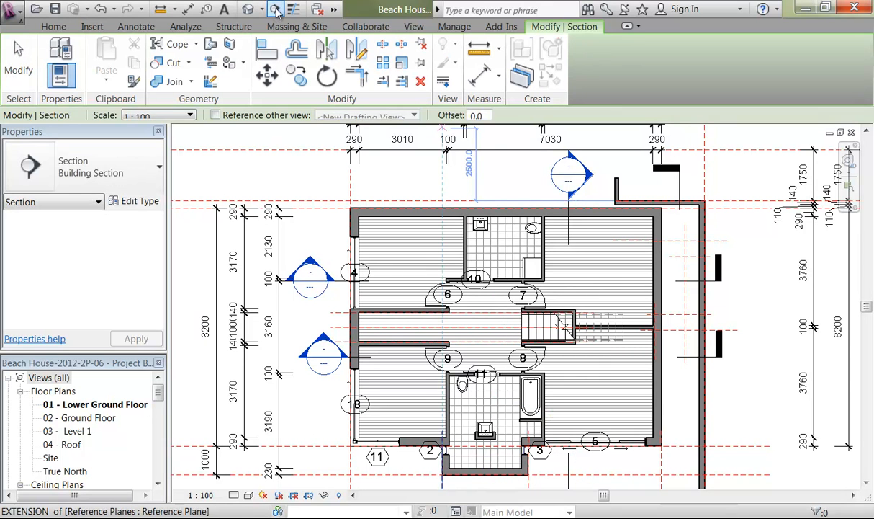
left_click(502, 191)
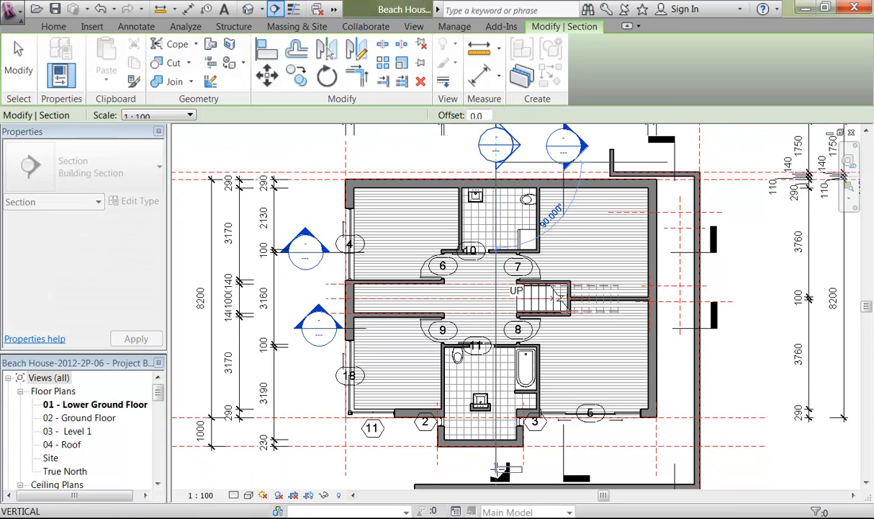
left_click(502, 475)
key("Escape")
key("Escape")
double_click(515, 148)
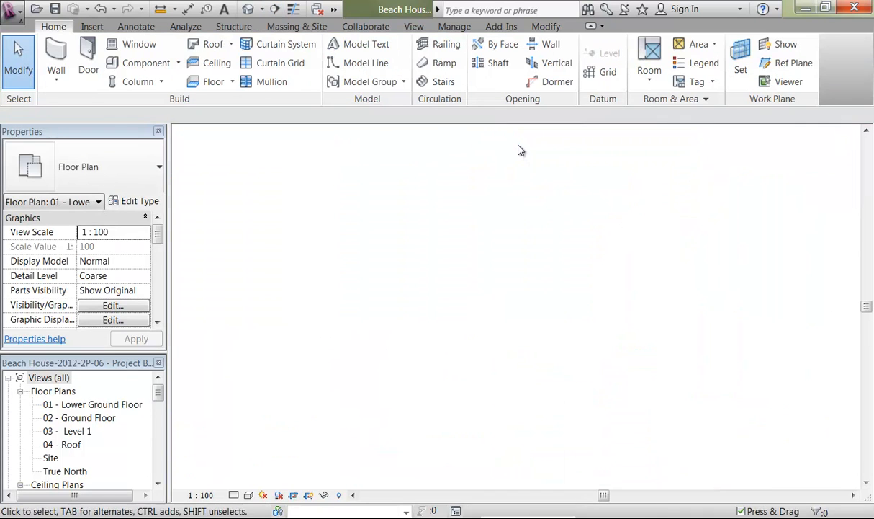
scroll(494, 376, "up", 5)
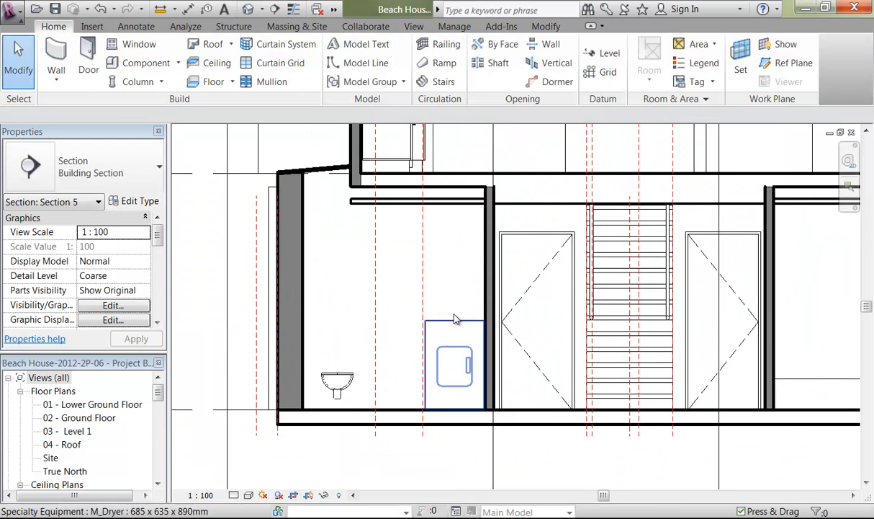
Step: Try to move the dryer upward off the washer in the section, and undo the move
left_click(427, 329)
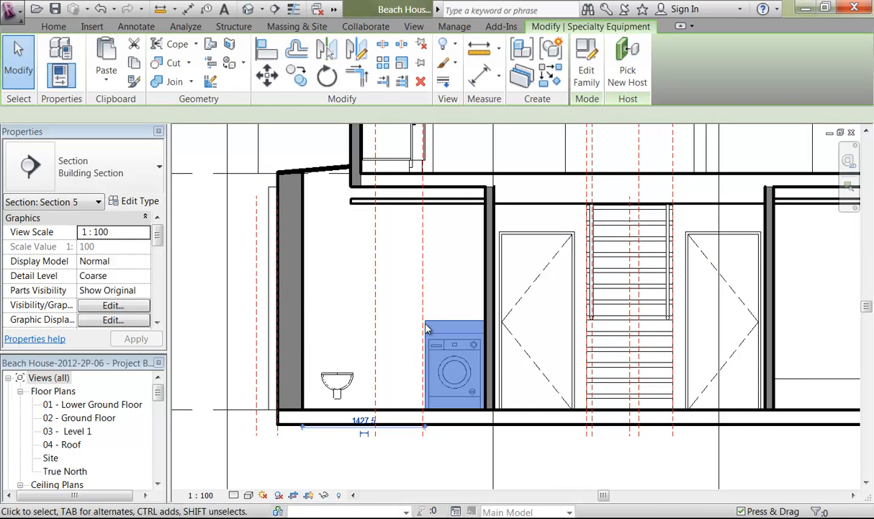
scroll(427, 329, "up", 1)
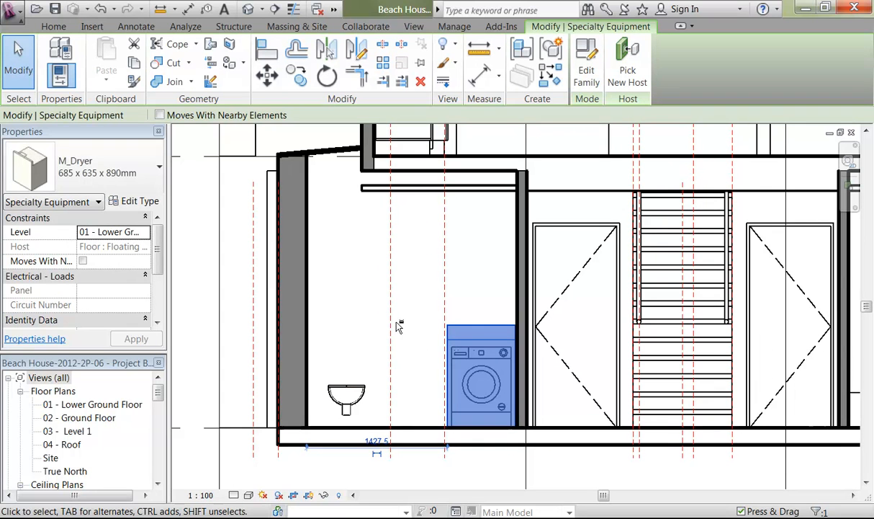
left_click_drag(448, 322, 470, 297)
key("ctrl+z")
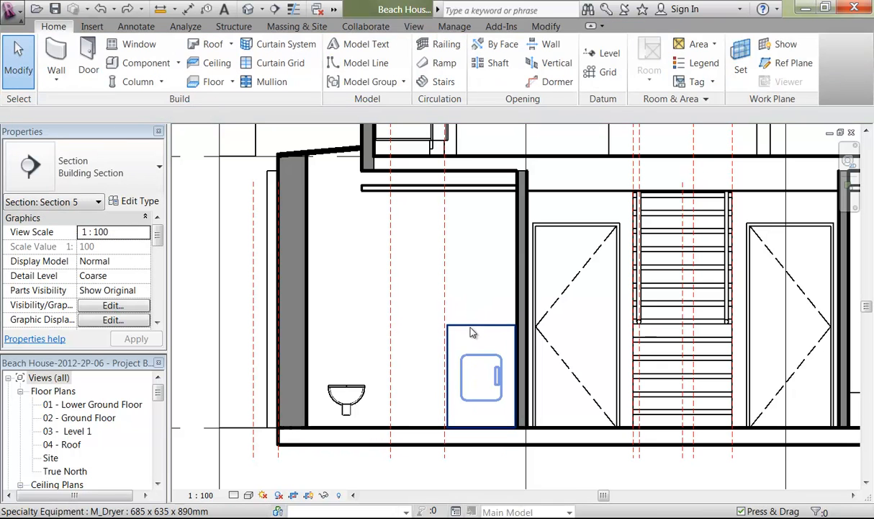
Step: Pick the 01 - Lower Ground Floor level as the dryer's new host
left_click(471, 329)
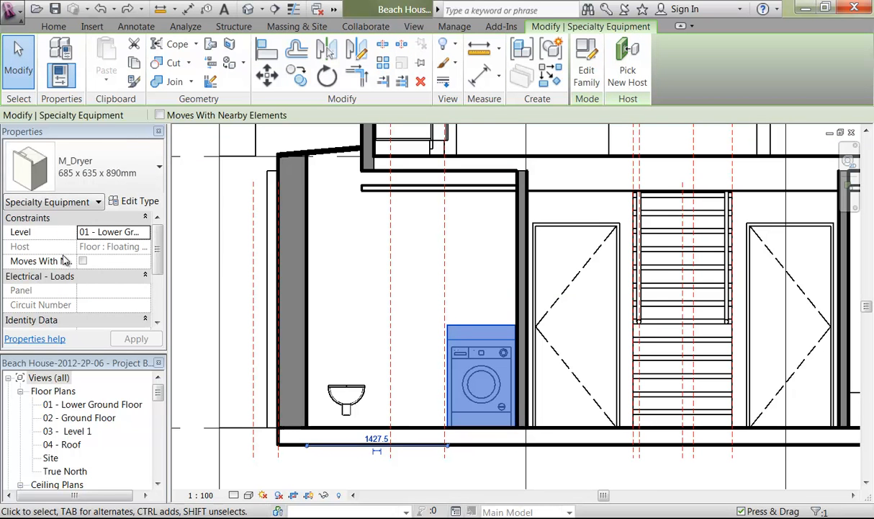
mouse_move(157, 256)
left_mouse_down()
mouse_move(160, 283)
mouse_move(154, 253)
left_mouse_up()
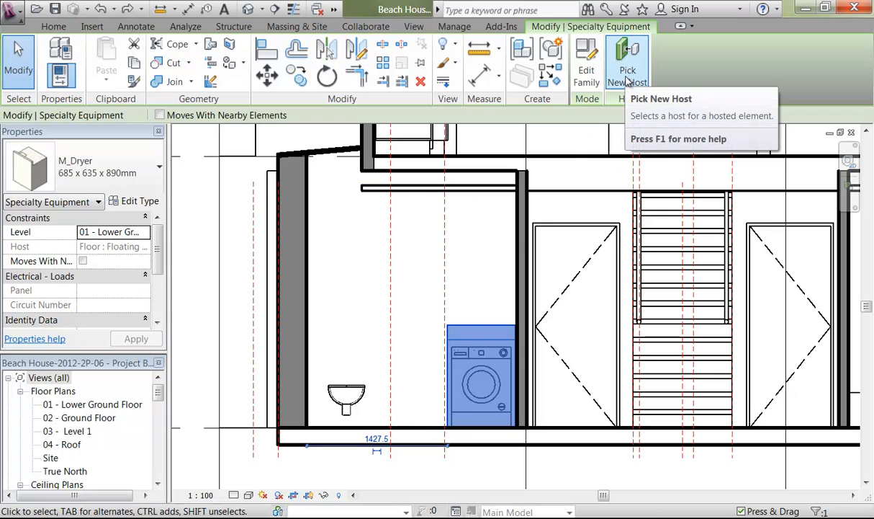
left_click(626, 55)
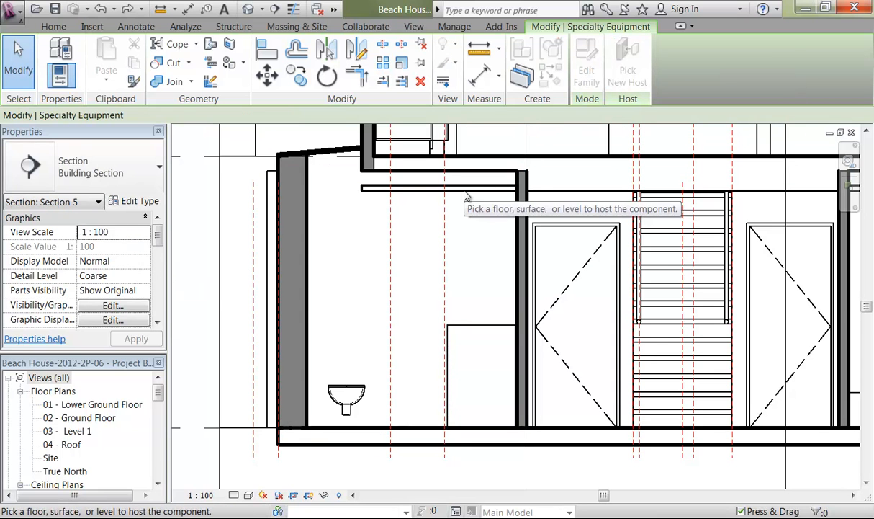
left_click(245, 431)
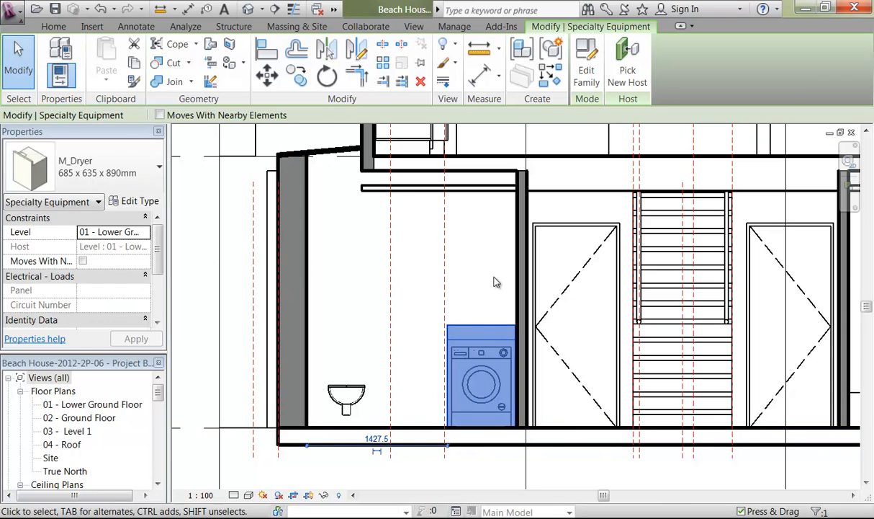
Step: Examine the dryer's instance and type properties for a height offset setting, leaving the type parameters unchanged
left_click(508, 284)
left_click(480, 353)
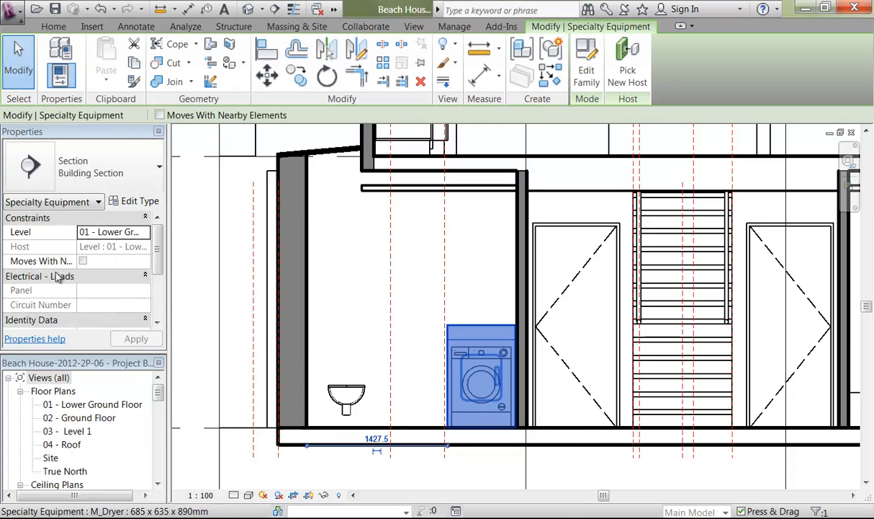
left_click_drag(155, 278, 159, 330)
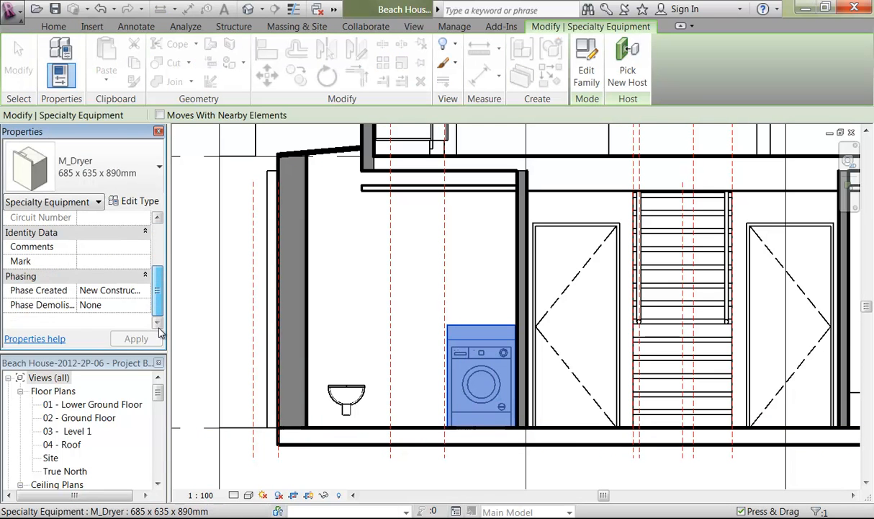
left_click_drag(159, 292, 159, 249)
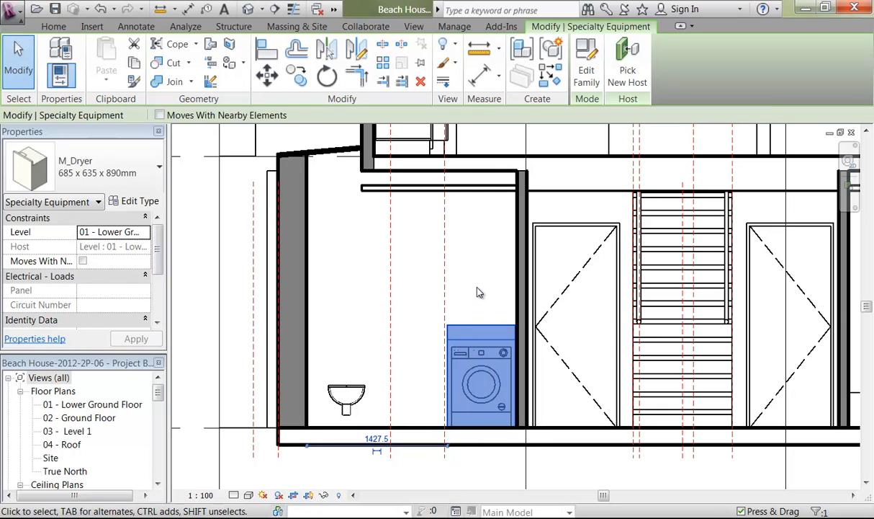
mouse_move(158, 252)
left_mouse_down()
mouse_move(159, 317)
mouse_move(170, 253)
left_mouse_up()
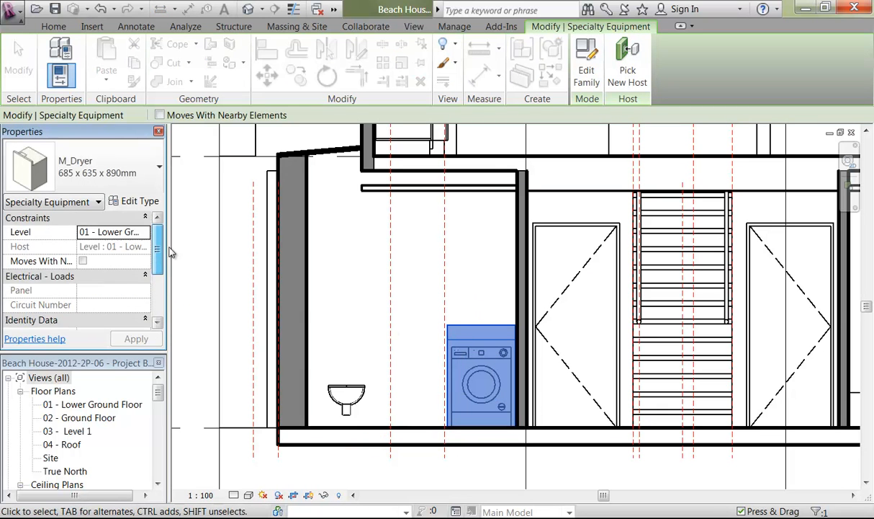
left_click(140, 201)
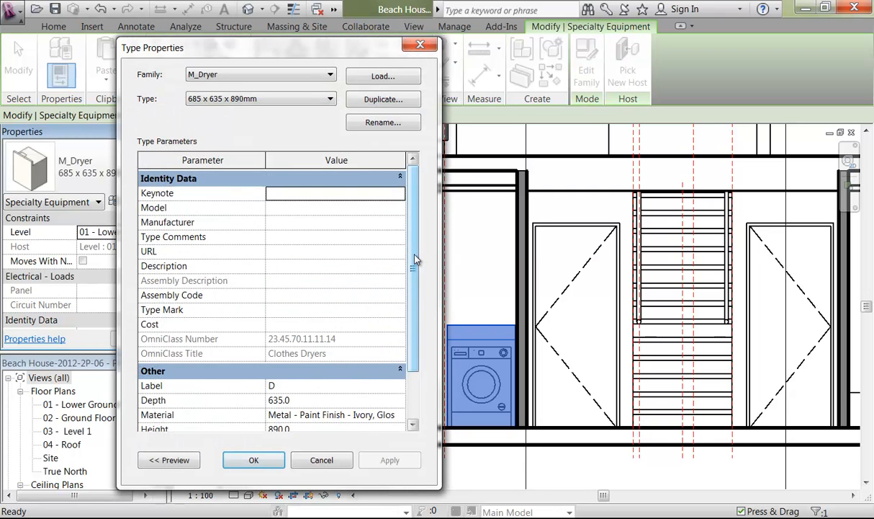
left_click_drag(415, 259, 416, 345)
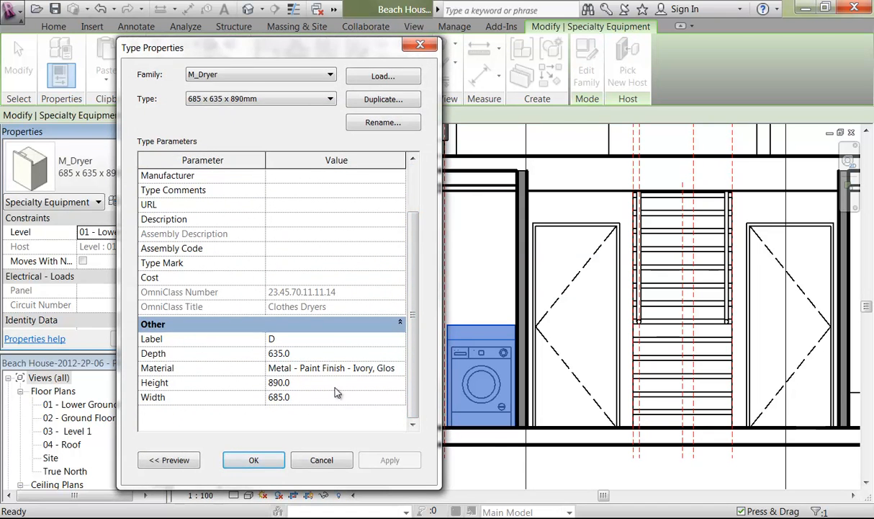
left_click_drag(414, 360, 418, 291)
left_click(334, 460)
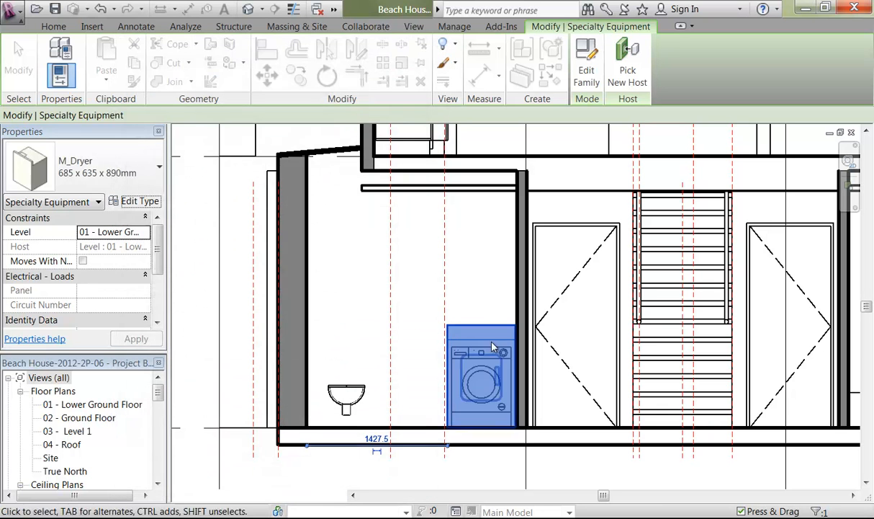
Step: Delete the dryer and inspect the remaining washer in the section
key("Delete")
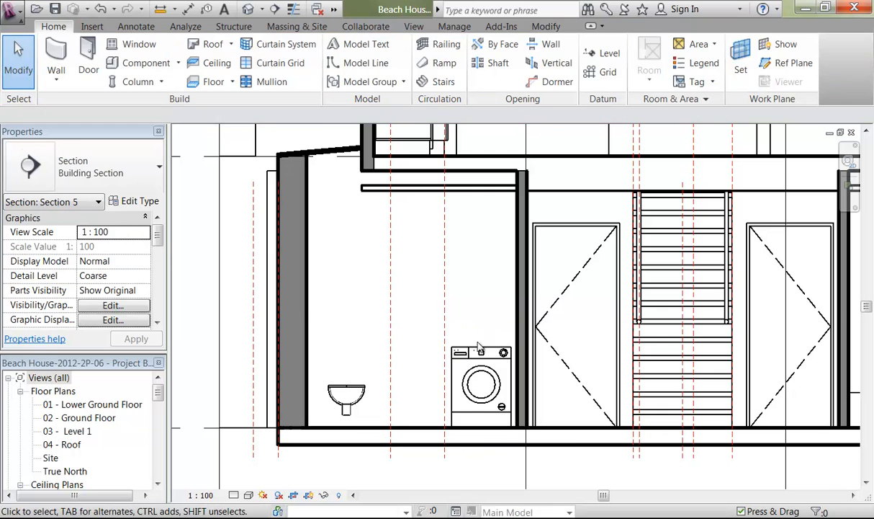
left_click(465, 366)
scroll(465, 365, "up", 2)
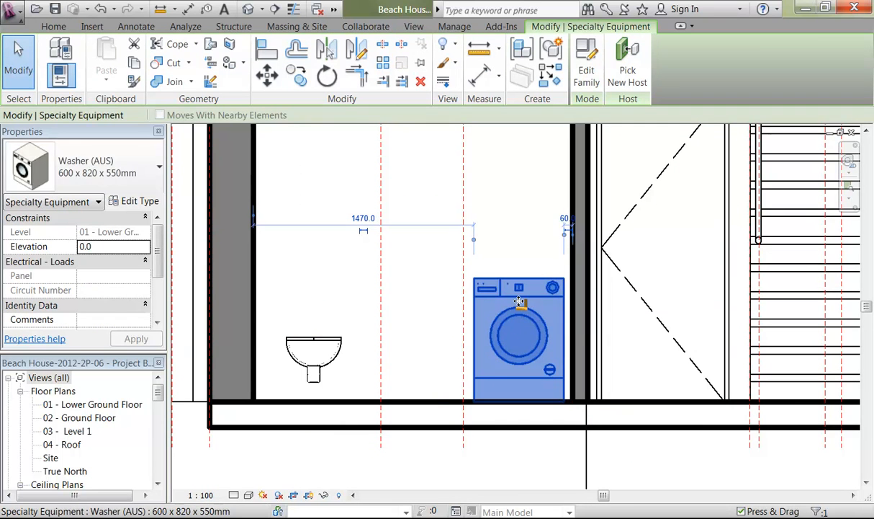
left_click(483, 235)
scroll(487, 344, "down", 2)
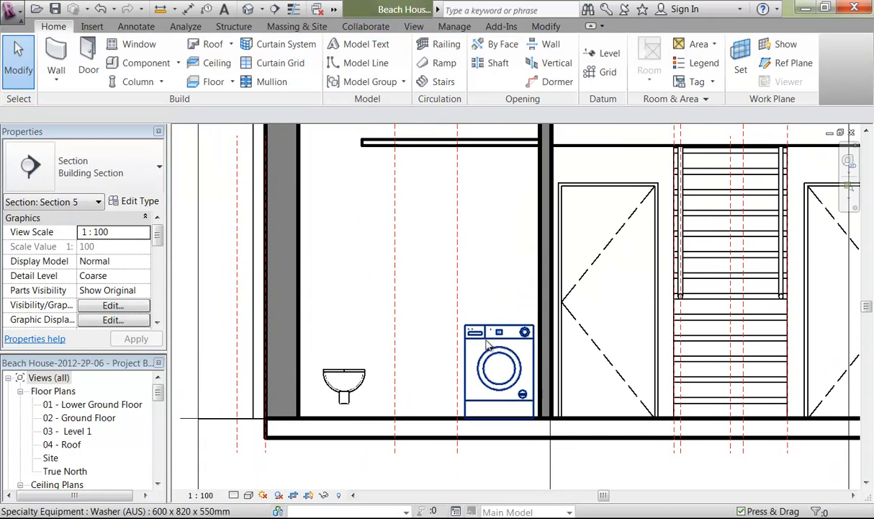
Step: Return to the 01 - Lower Ground Floor plan at the bathroom containing the washer
mouse_move(159, 391)
left_mouse_down()
mouse_move(159, 436)
mouse_move(160, 394)
left_mouse_up()
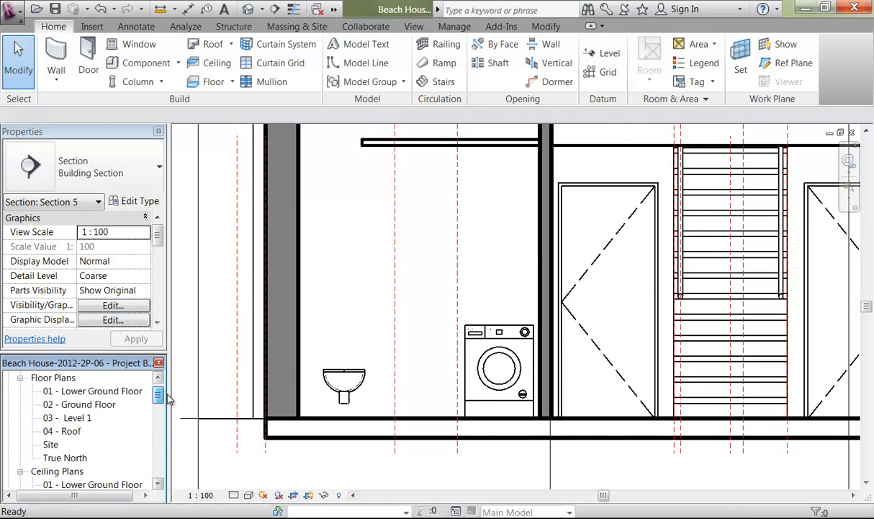
double_click(94, 391)
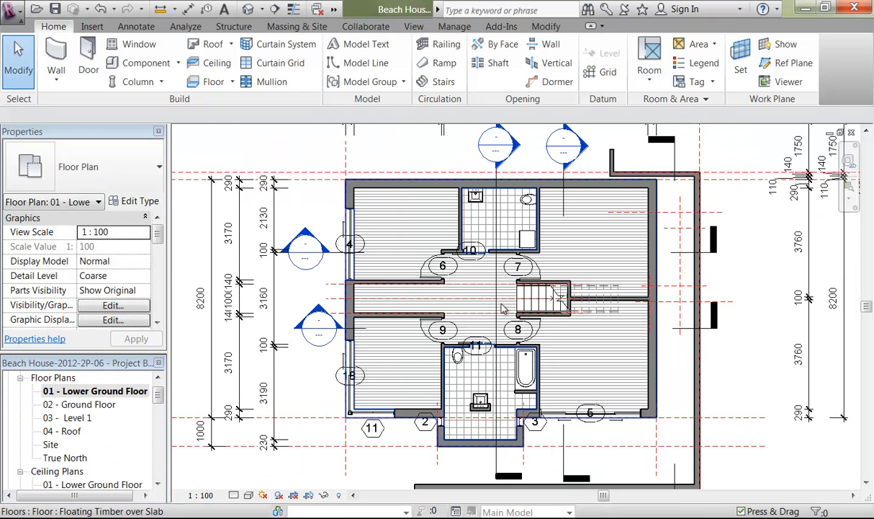
scroll(513, 225, "up", 5)
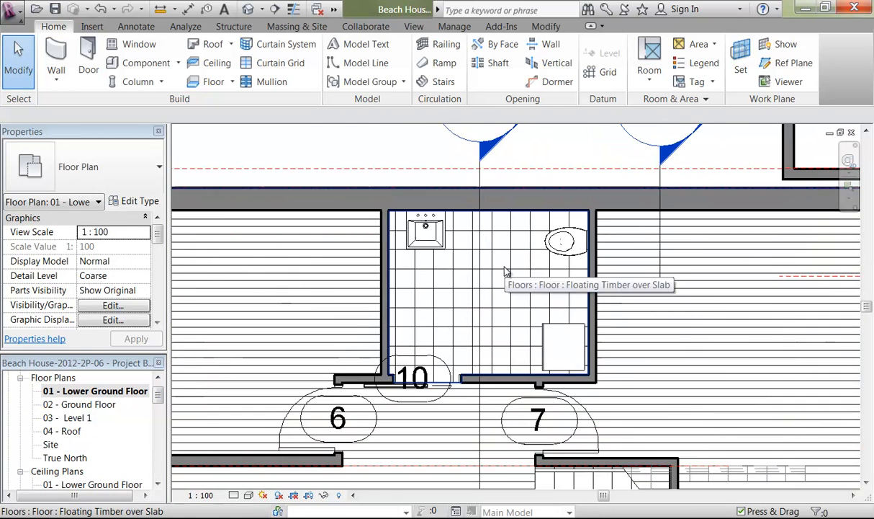
scroll(497, 290, "up", 2)
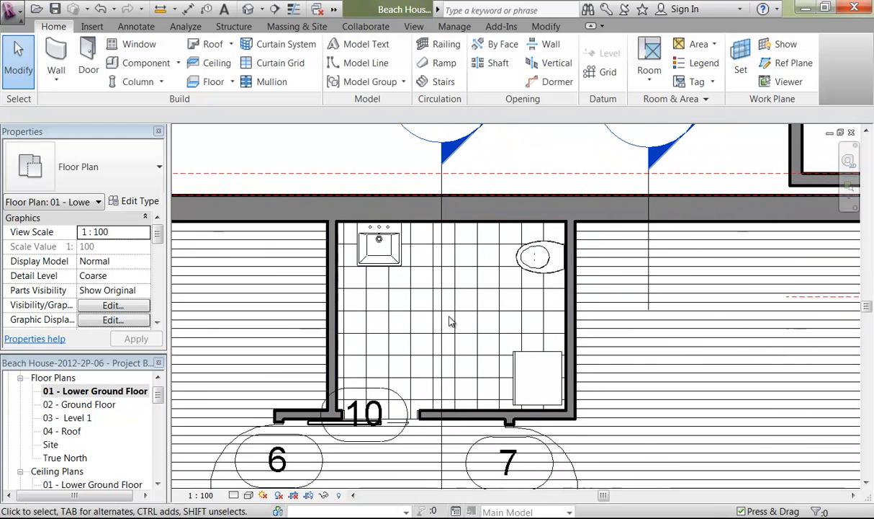
Step: Start placing a component and open the Metric Library's Plumbing Fixtures folder to load a family
left_click(144, 63)
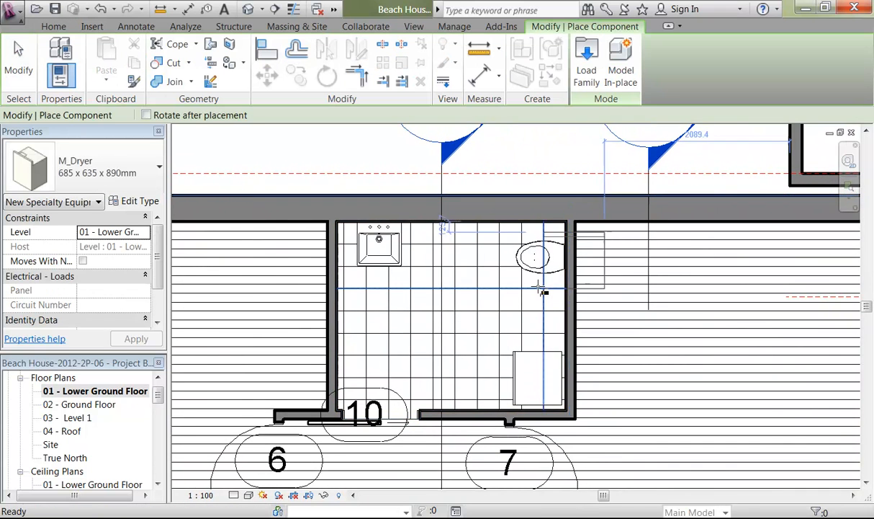
left_click(587, 70)
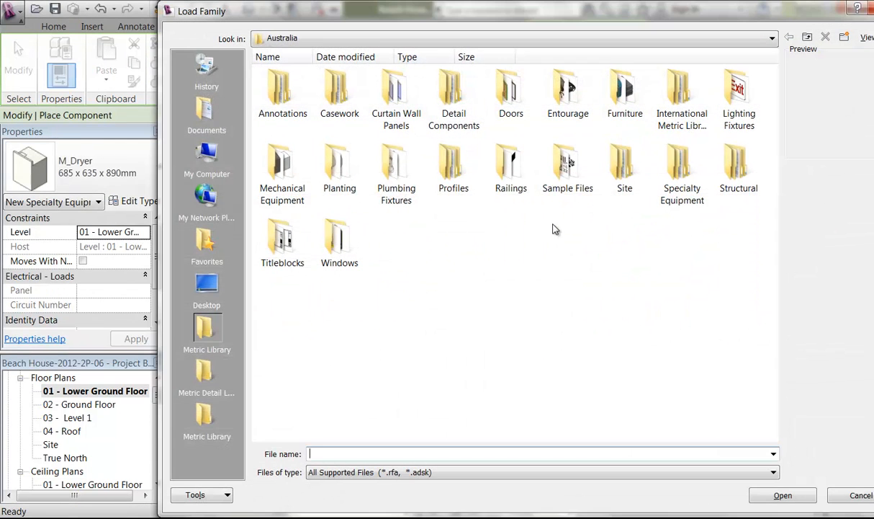
left_click(204, 420)
double_click(502, 283)
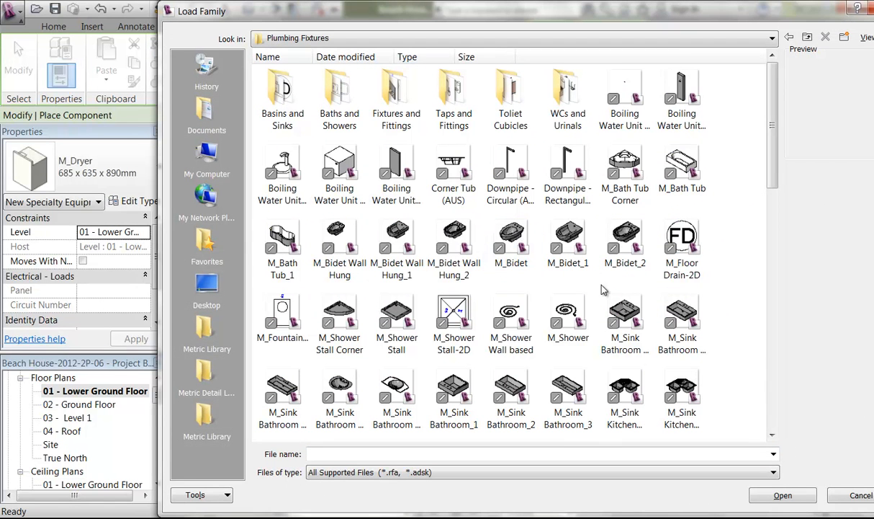
Step: Browse the Plumbing Fixtures families for a suitable sink, previewing M_Sink Vanity-Square and M_Sink Kitchen-Island
left_click(338, 117)
scroll(411, 245, "down", 6)
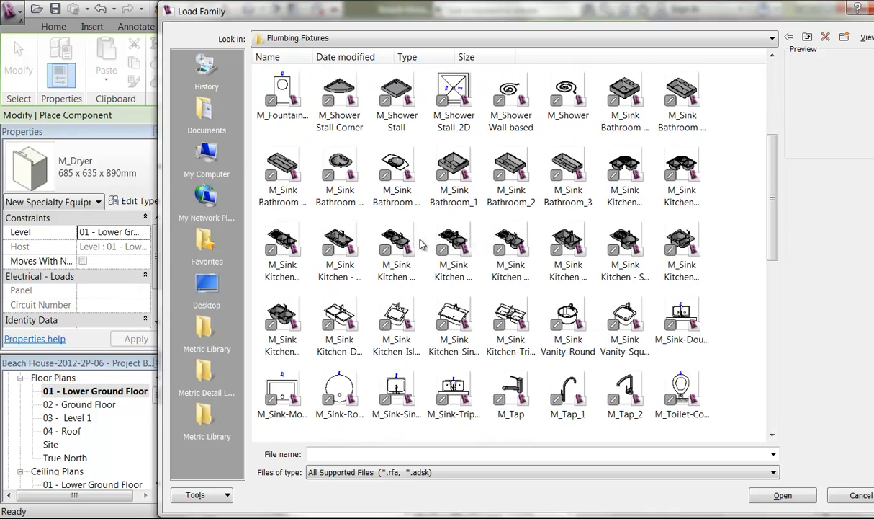
scroll(423, 245, "down", 3)
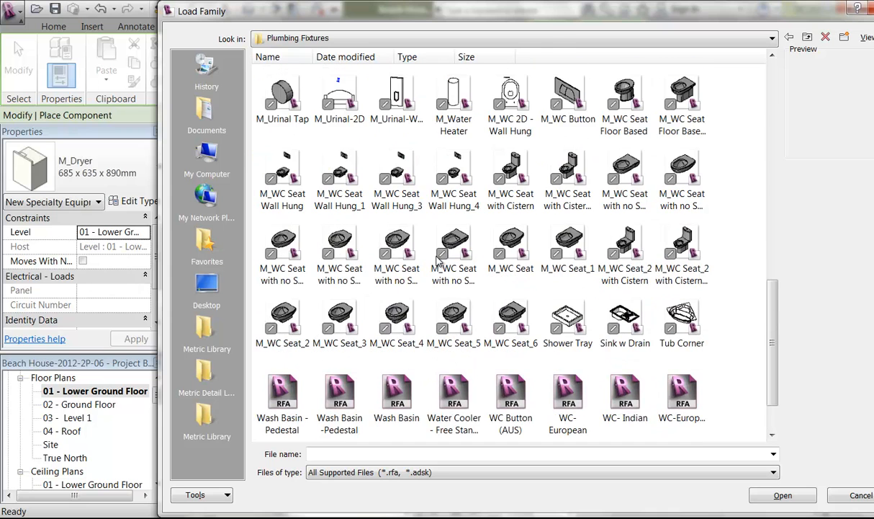
scroll(436, 258, "down", 1)
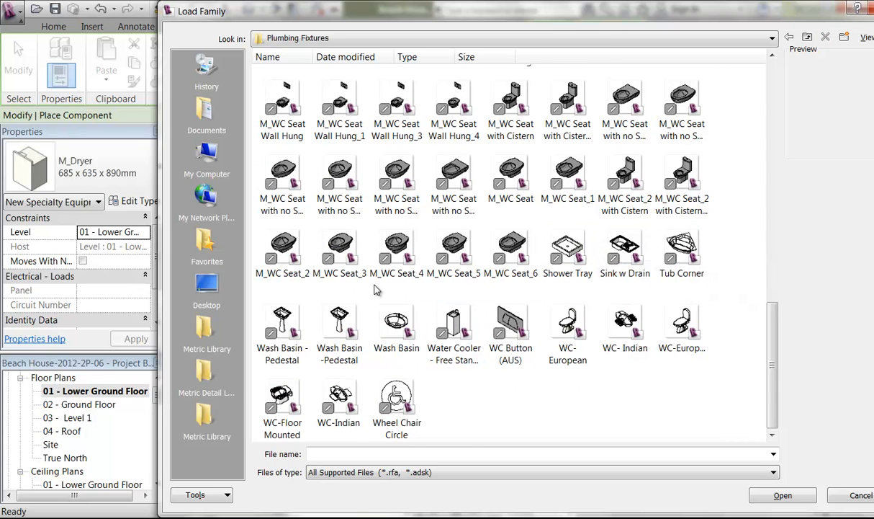
scroll(373, 290, "up", 1)
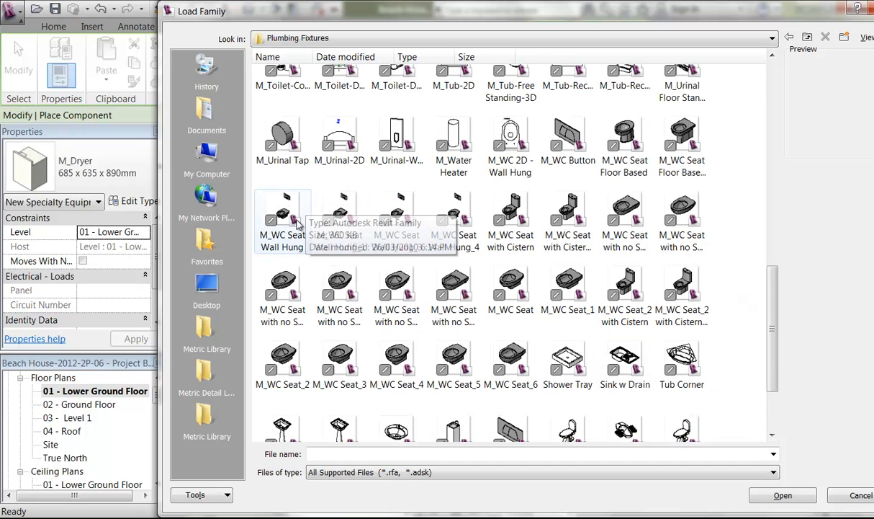
scroll(290, 241, "up", 1)
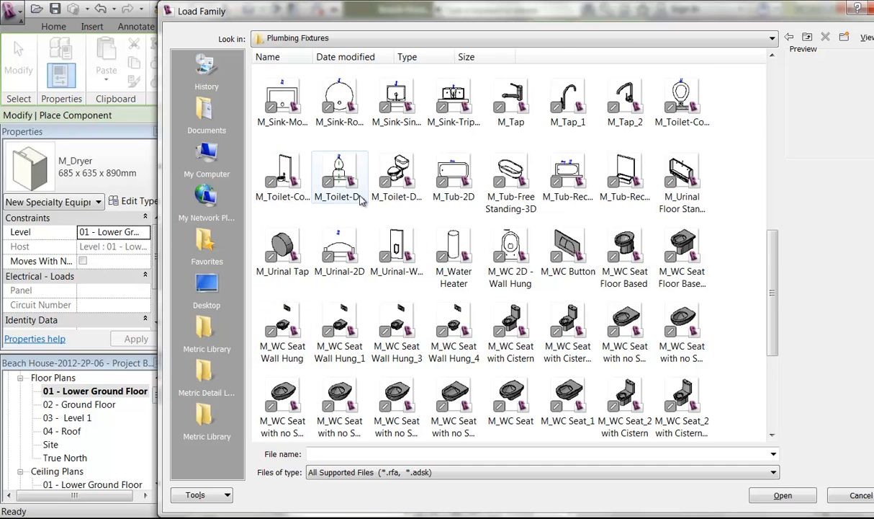
scroll(362, 201, "up", 2)
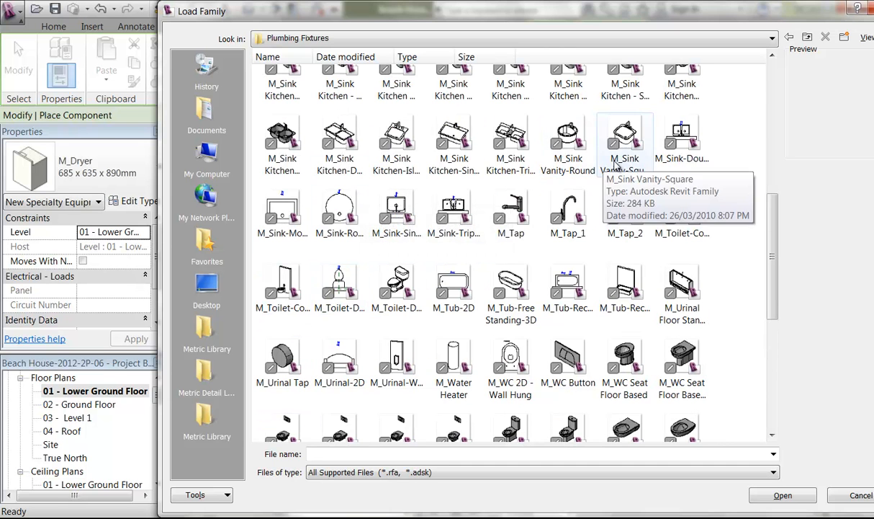
left_click(597, 164)
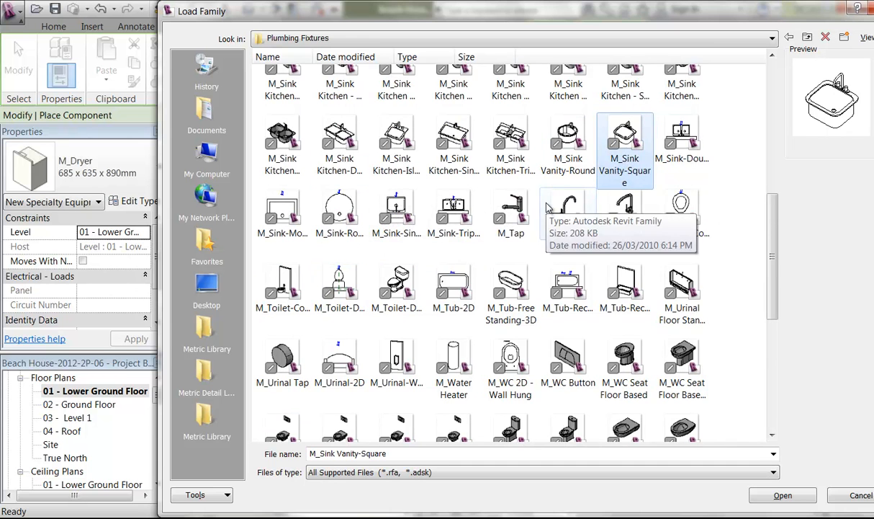
scroll(547, 209, "up", 2)
left_click(397, 252)
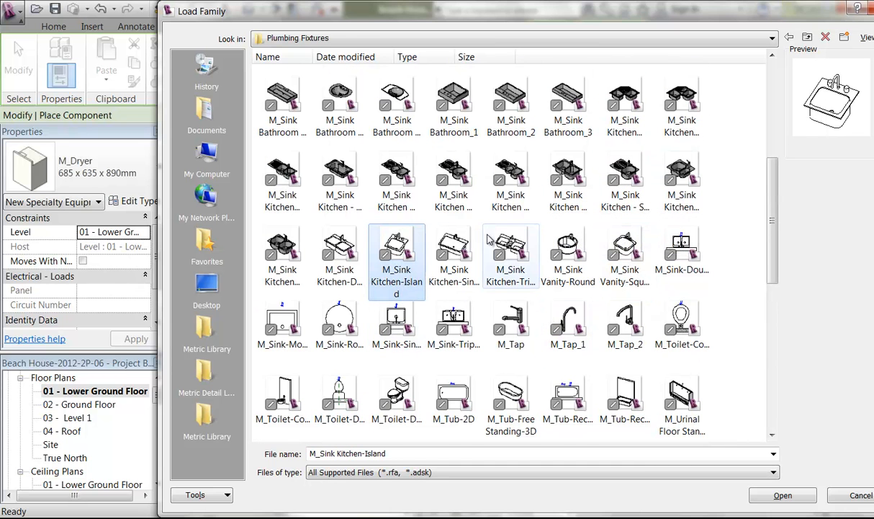
scroll(592, 256, "up", 2)
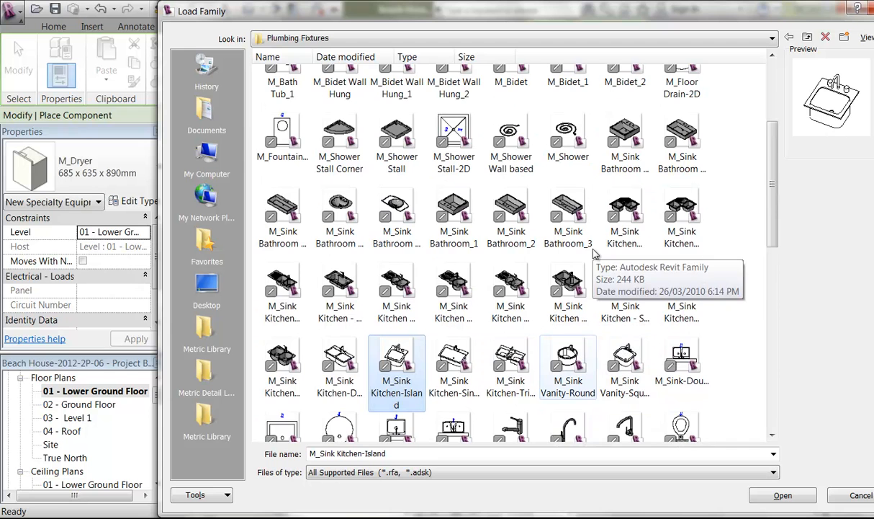
scroll(593, 253, "up", 2)
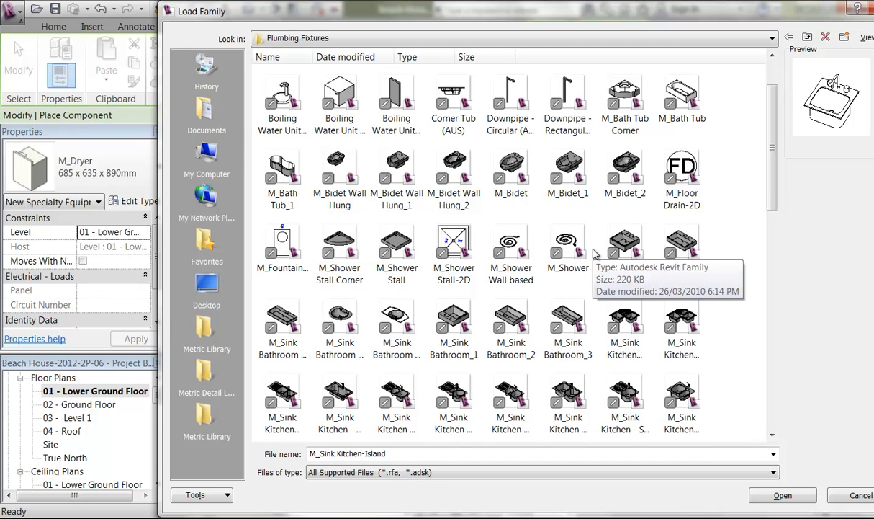
scroll(593, 254, "up", 1)
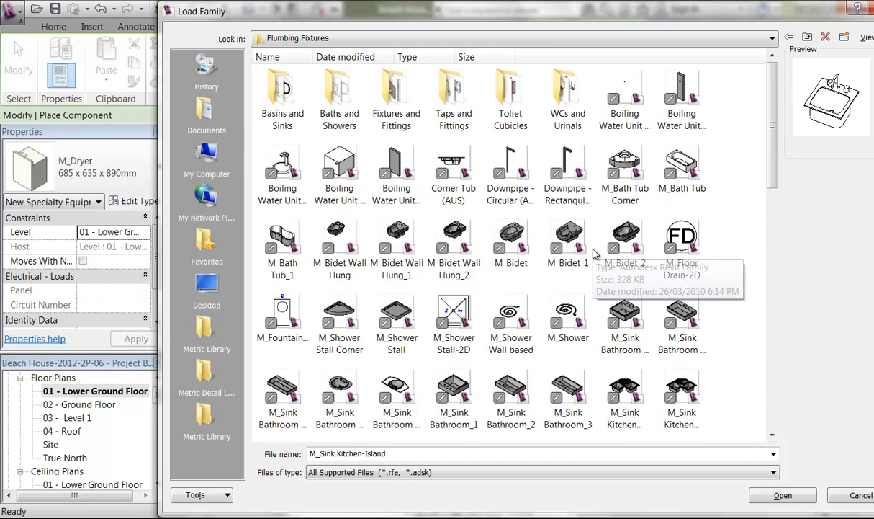
Step: Open the Basins and Sinks folder and compare the previews of its bathroom, kitchen and vanity sinks
double_click(285, 105)
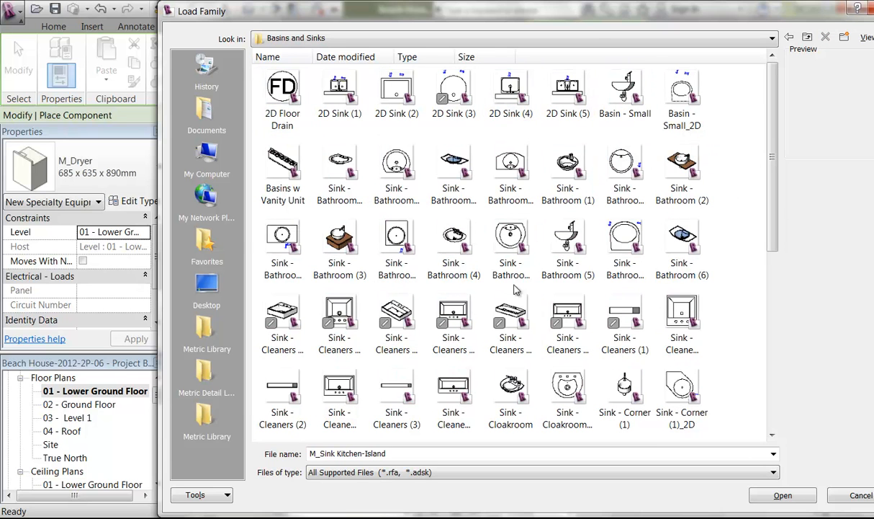
left_click(443, 245)
scroll(465, 256, "down", 1)
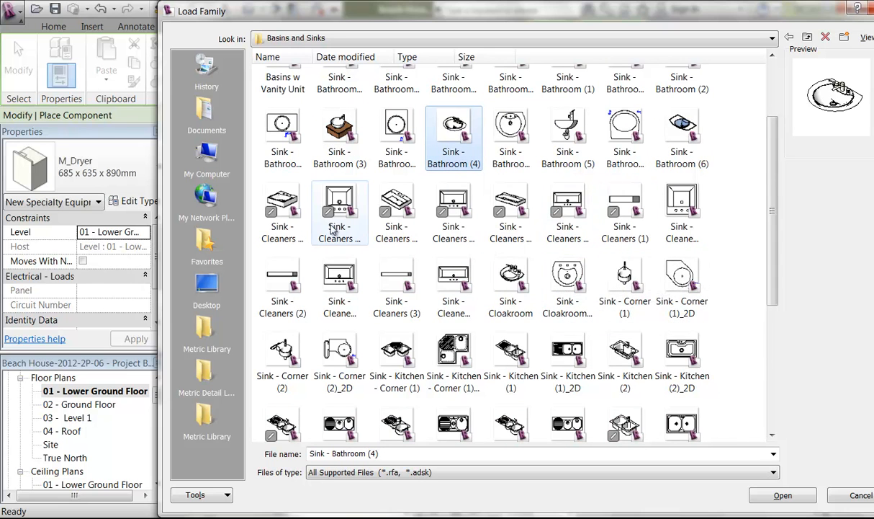
scroll(338, 234, "down", 1)
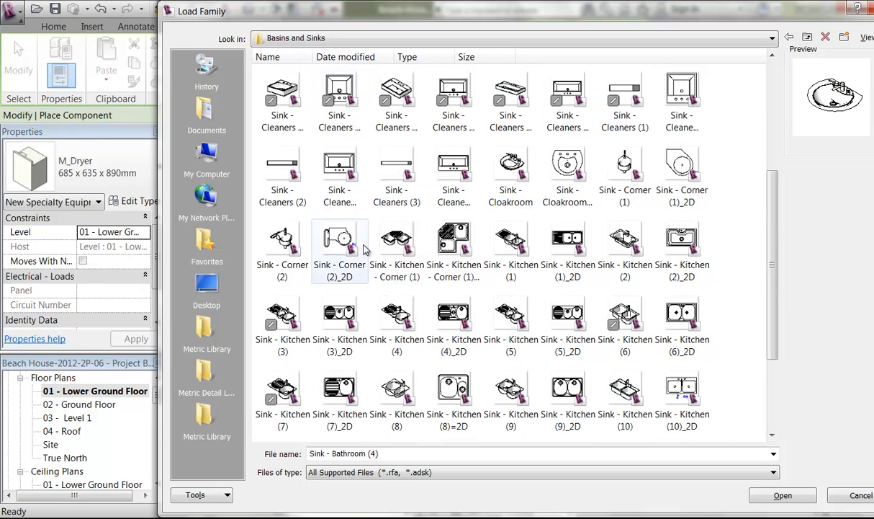
scroll(540, 274, "down", 1)
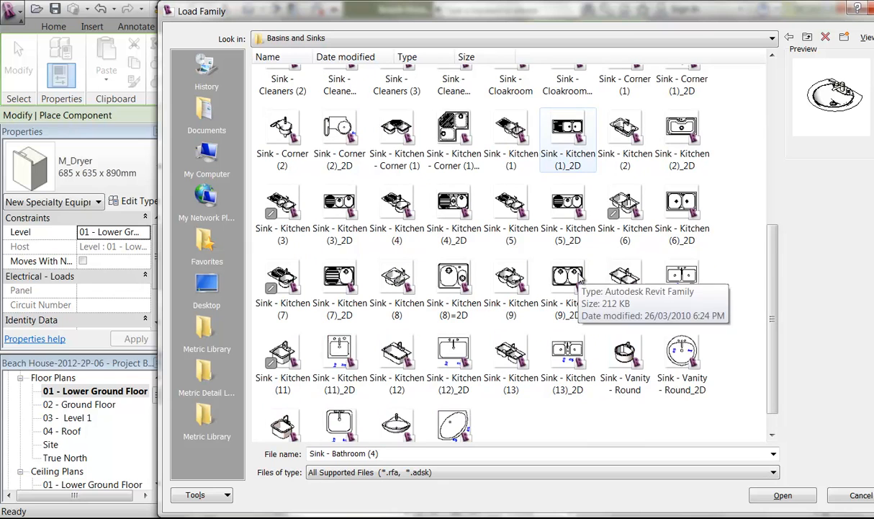
left_click(406, 360)
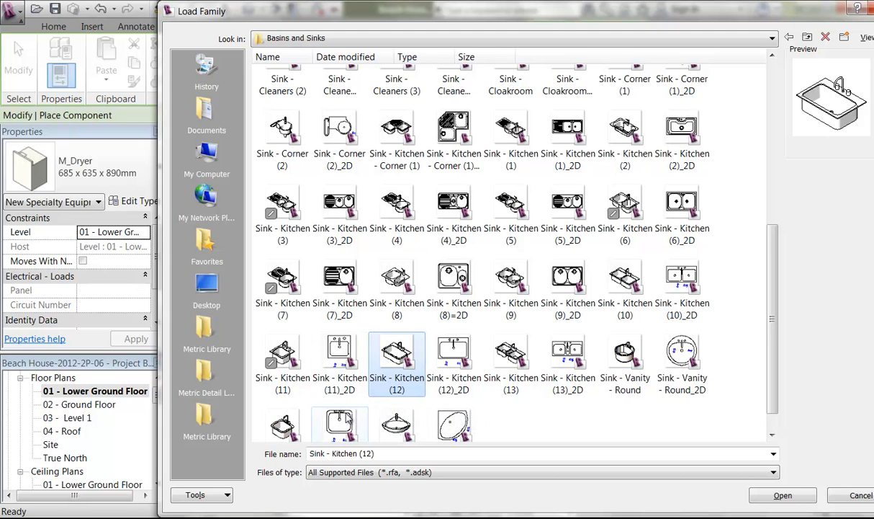
left_click(347, 420)
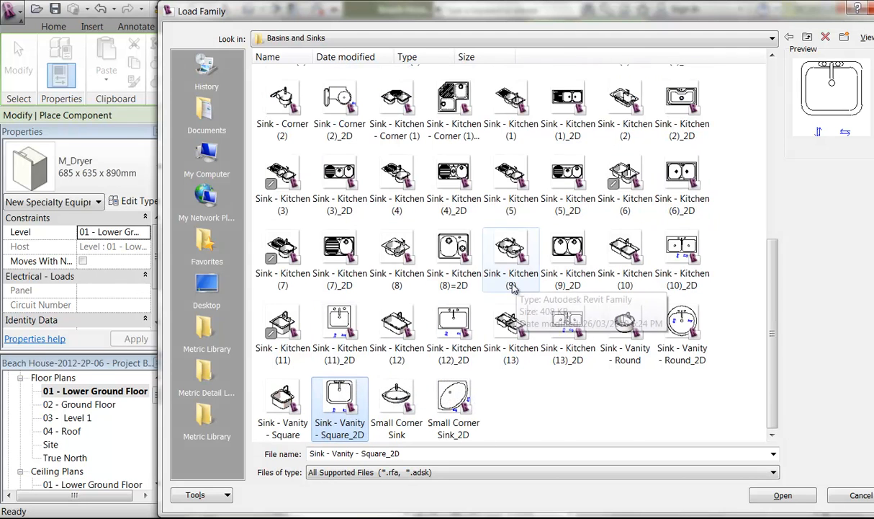
scroll(514, 286, "up", 5)
scroll(513, 288, "down", 4)
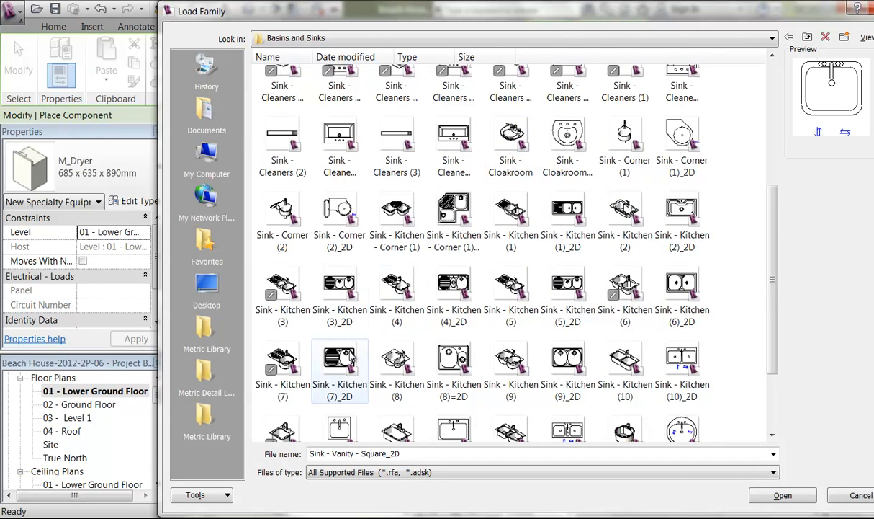
left_click(339, 429)
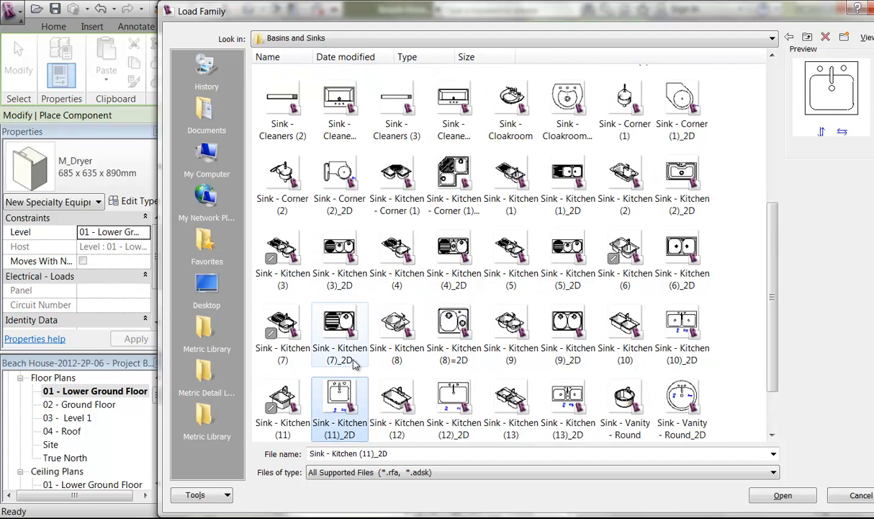
scroll(353, 321, "down", 1)
left_click(415, 328)
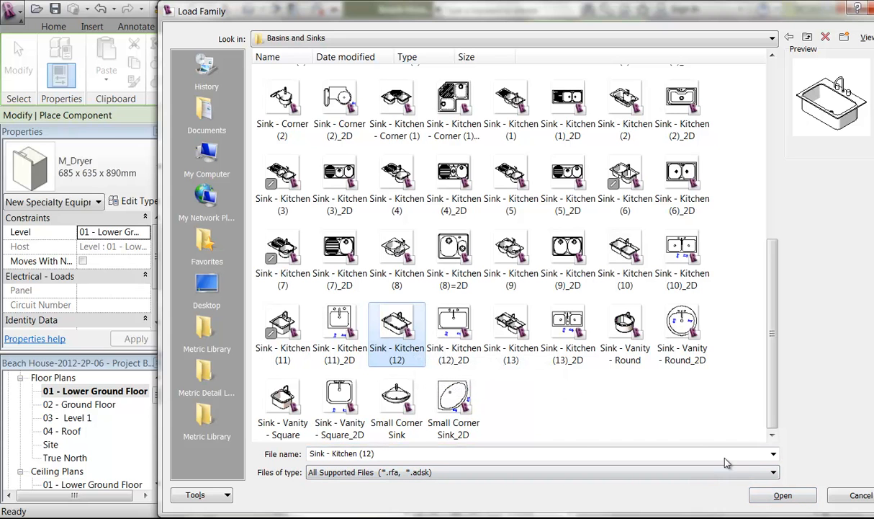
Step: Load the Sink - Vanity - Square family from Basins and Sinks and place it, rotated, against the wall between the toilet and the washer
left_click(282, 405)
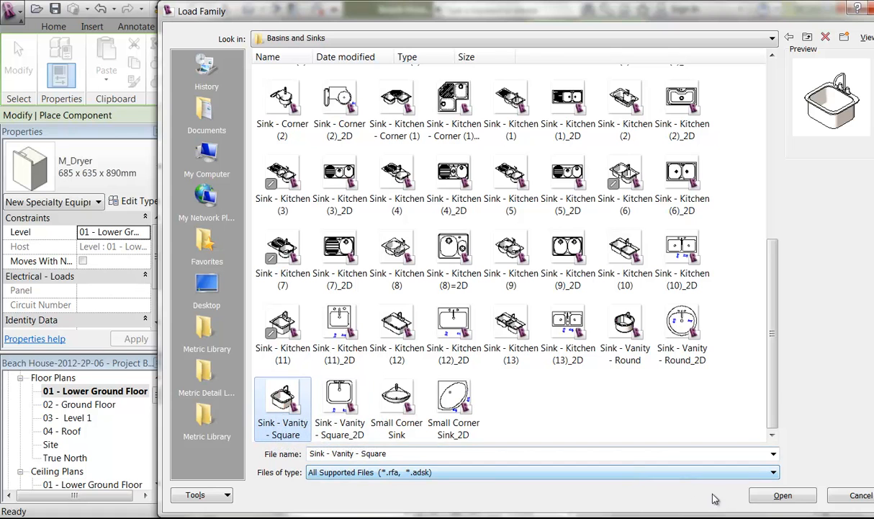
left_click(783, 496)
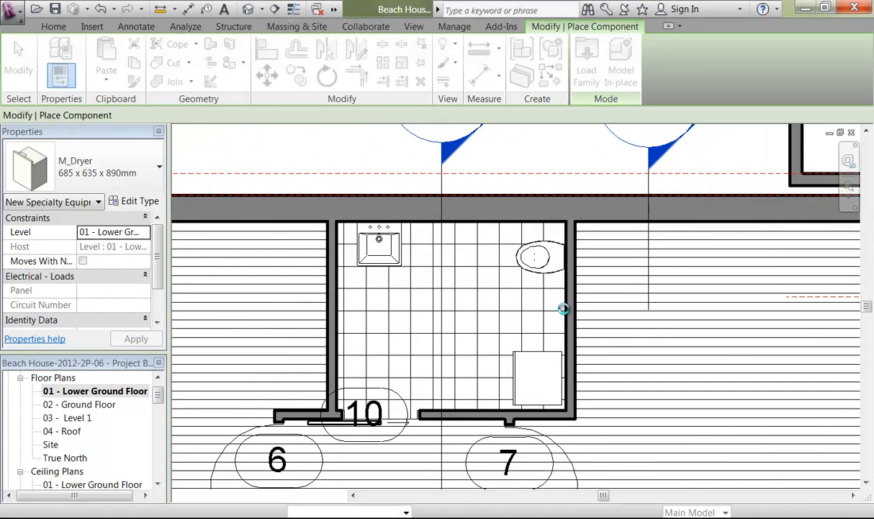
scroll(560, 313, "up", 5)
key("space")
key("space")
key("space")
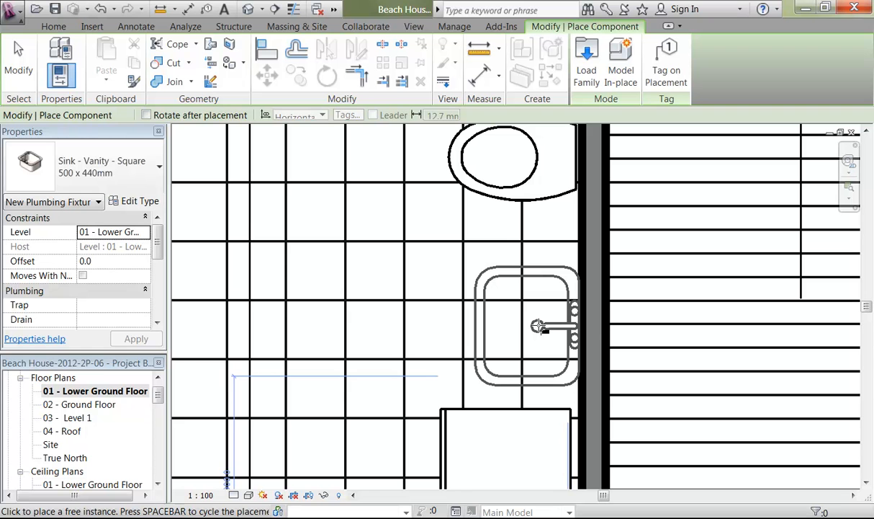
left_click(539, 326)
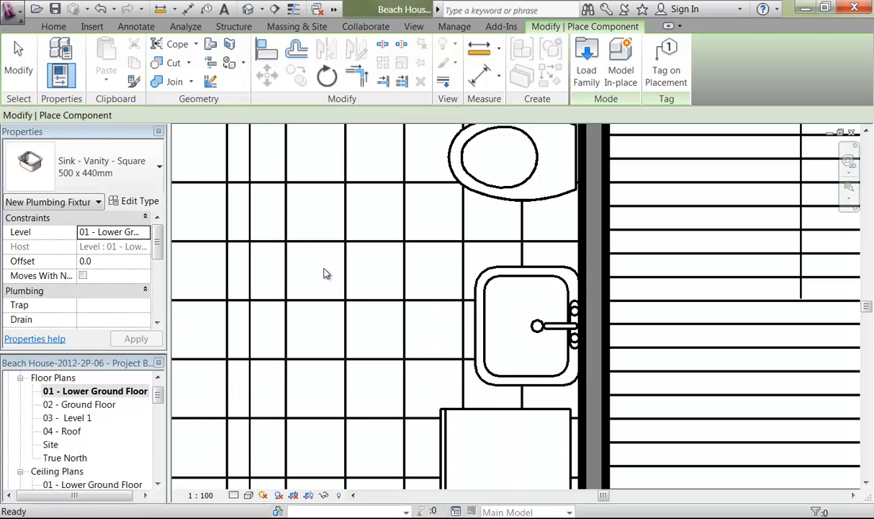
key("Escape")
Step: Examine the placed vanity sink within the bathroom and the overall lower ground floor layout
scroll(362, 301, "down", 2)
middle_click_drag(363, 301, 428, 287)
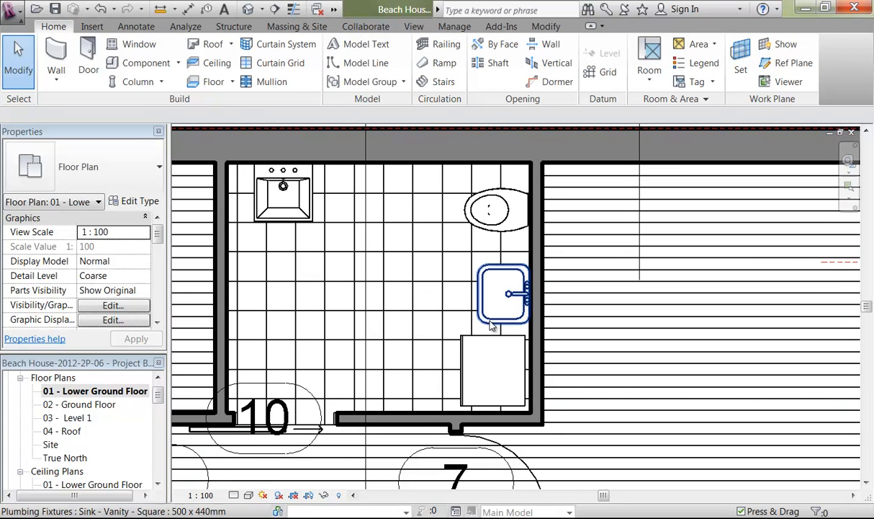
left_click(498, 317)
left_click(367, 299)
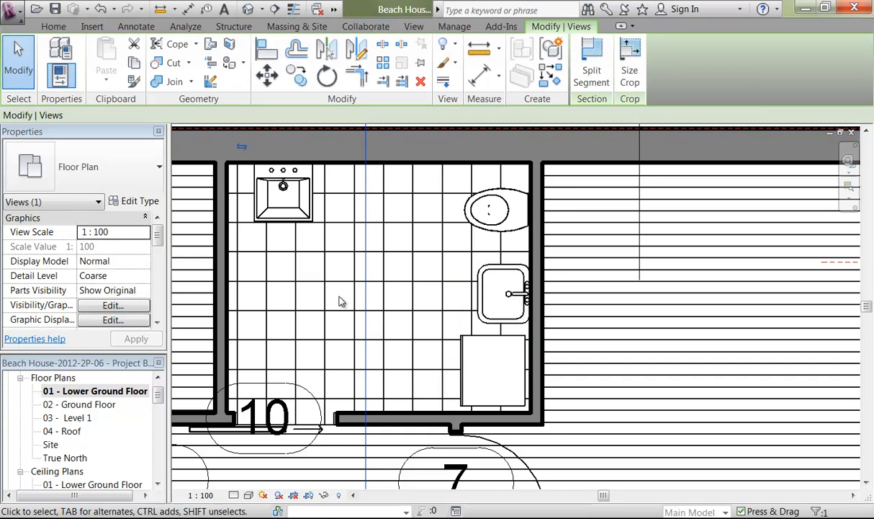
left_click(341, 302)
scroll(342, 301, "down", 1)
middle_click_drag(342, 301, 452, 216)
scroll(455, 295, "down", 3)
scroll(448, 233, "down", 1)
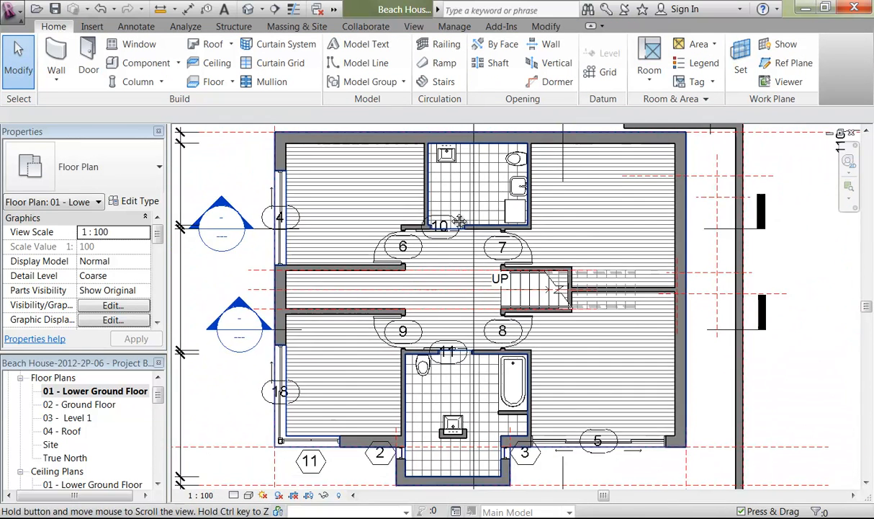
Step: Open the 02 - Ground Floor plan and change the main interior floor's type to Floating Timber over Slab
double_click(99, 404)
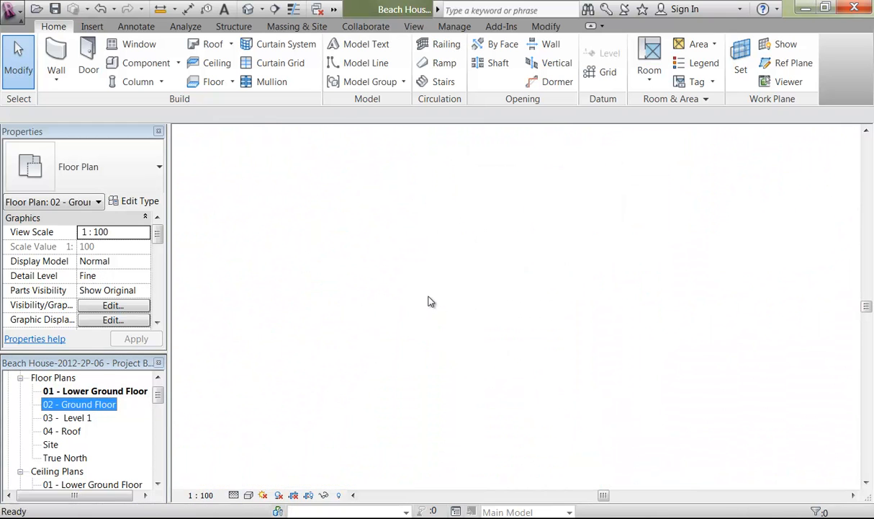
middle_click_drag(514, 363, 537, 353)
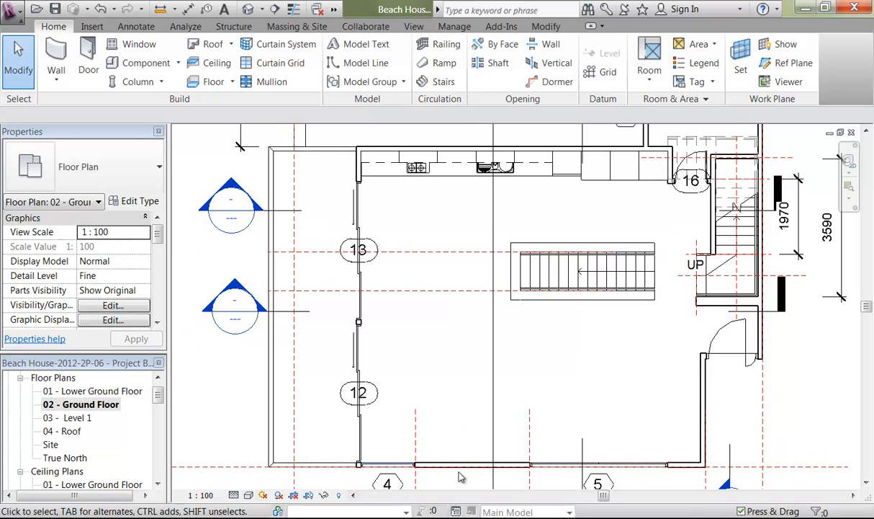
key("Tab")
key("Tab")
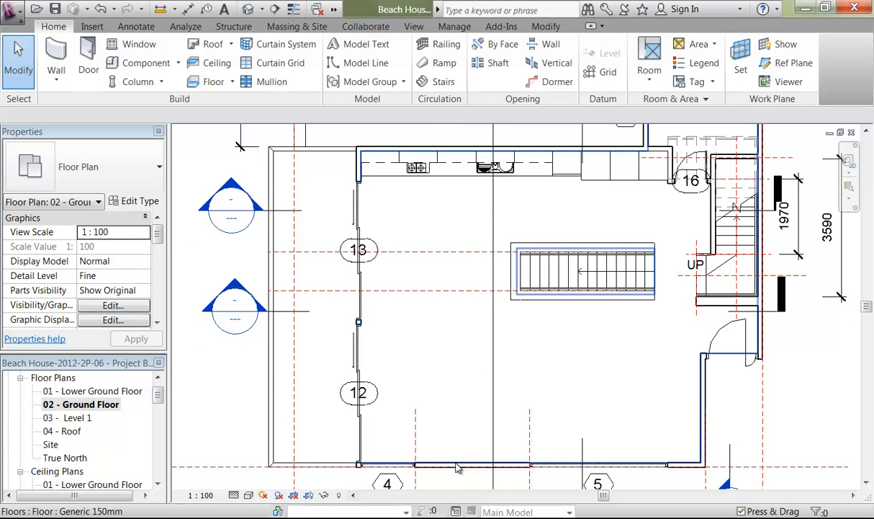
left_click(457, 467)
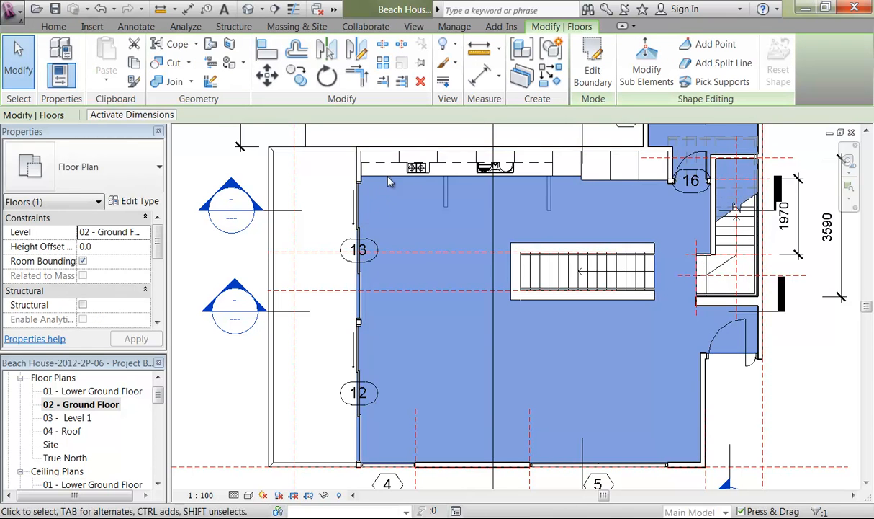
left_click(121, 162)
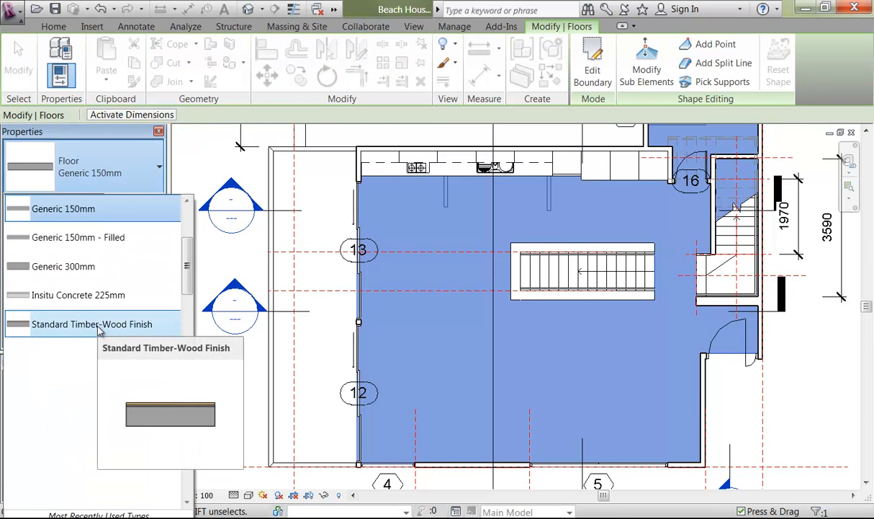
scroll(100, 303, "up", 2)
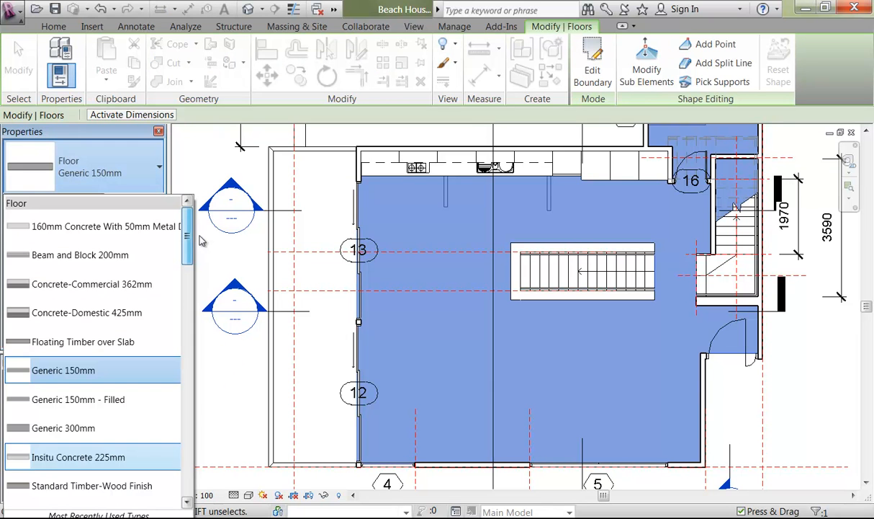
left_click(97, 343)
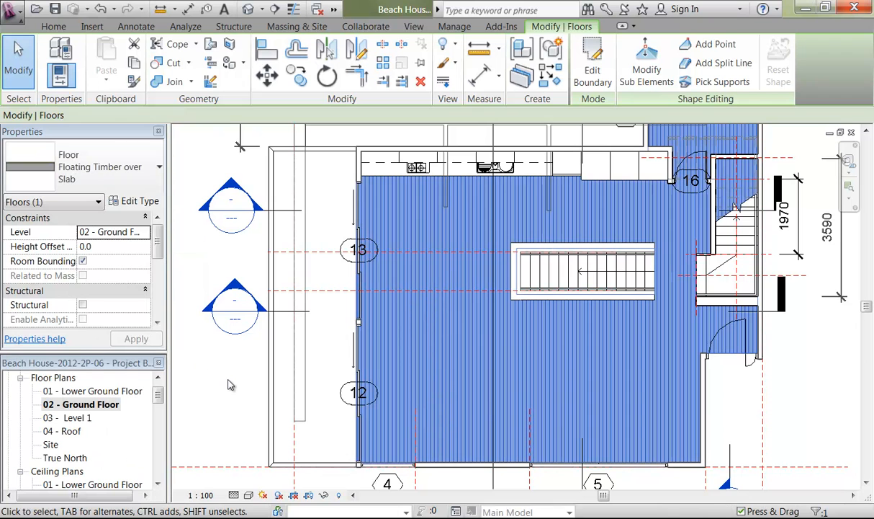
left_click(230, 385)
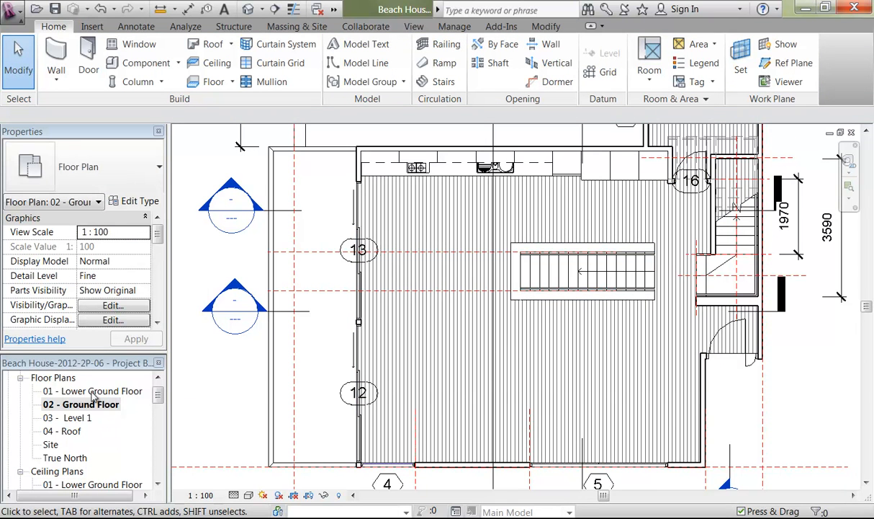
Step: Compare the floor pattern direction in the 01 - Lower Ground Floor plan with that of the 02 - Ground Floor plan
double_click(93, 393)
left_click(95, 405)
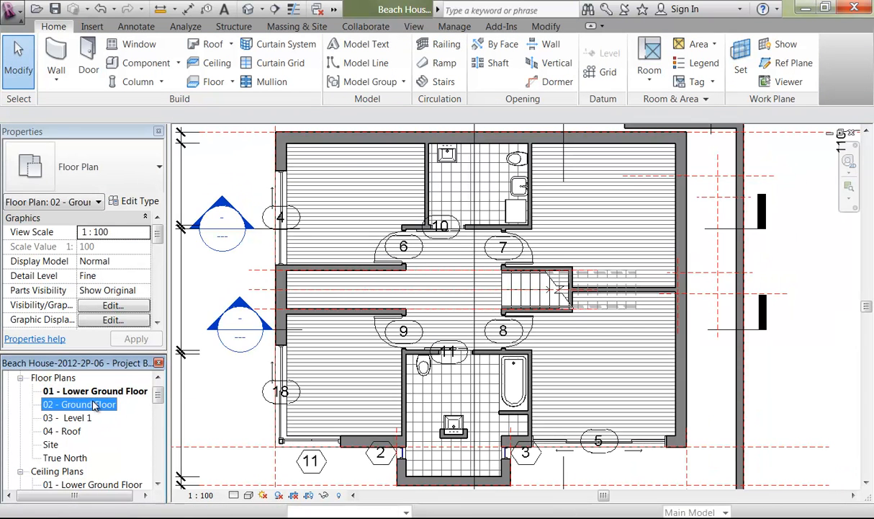
double_click(94, 406)
Step: Try to reorient the main floor's boards by setting its span direction to the kitchen wall edge, without attaching walls to the floor
left_click(428, 419)
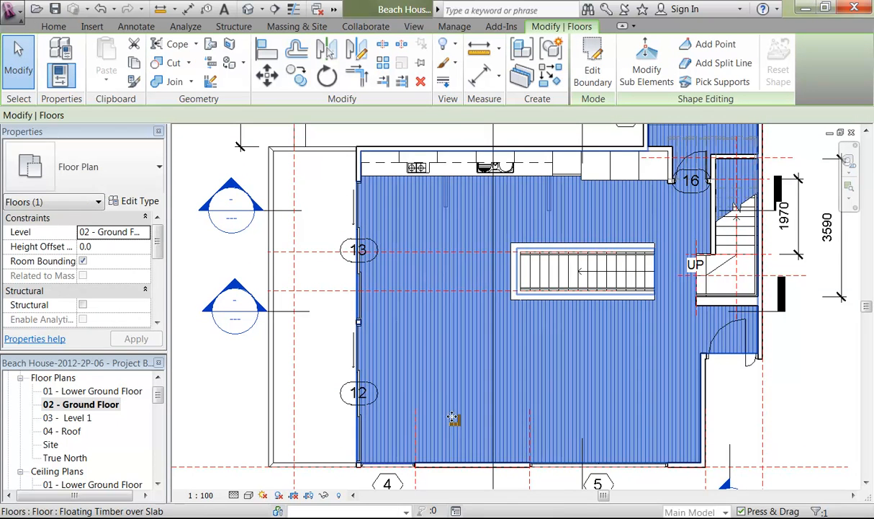
scroll(439, 435, "down", 2)
scroll(408, 370, "up", 1)
scroll(408, 369, "up", 1)
middle_click_drag(417, 377, 383, 338)
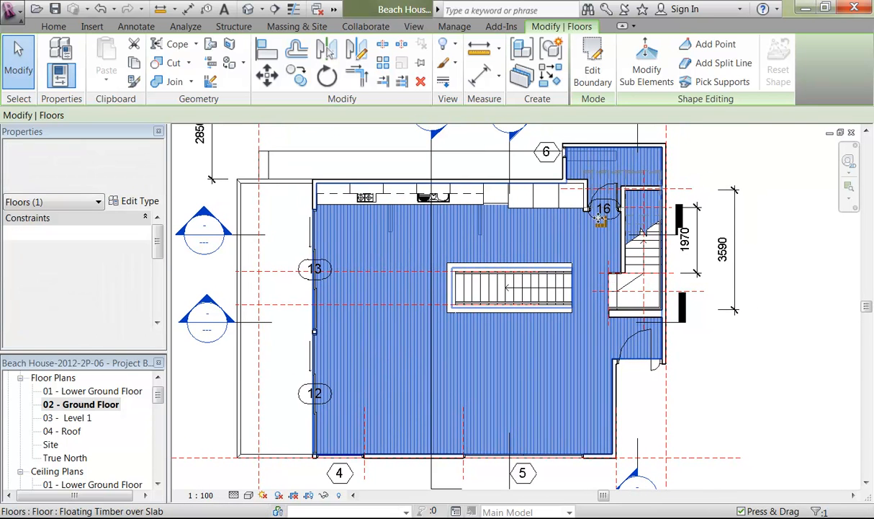
left_click(594, 75)
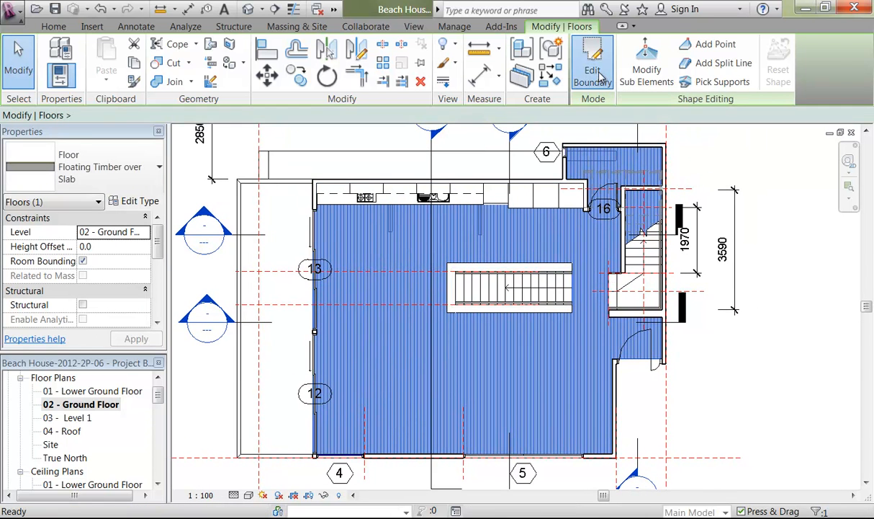
middle_click_drag(458, 366, 471, 378)
scroll(463, 369, "down", 1)
scroll(463, 369, "up", 1)
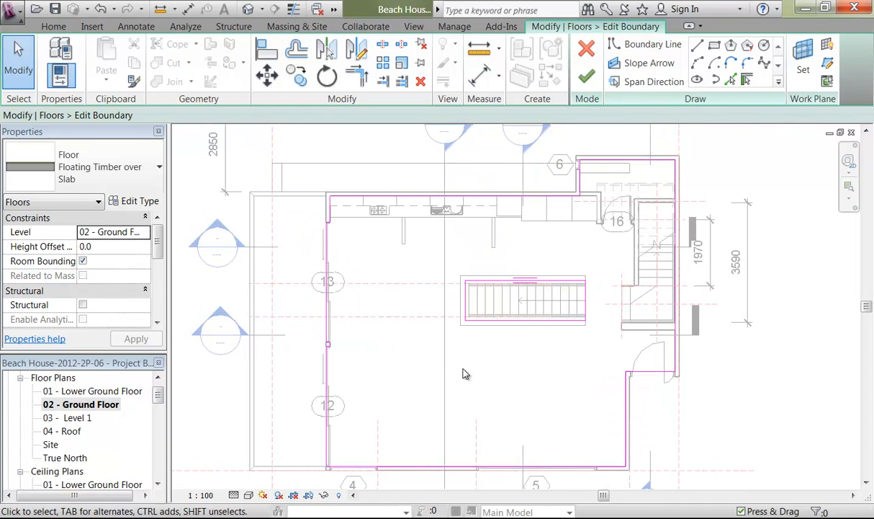
left_click(651, 82)
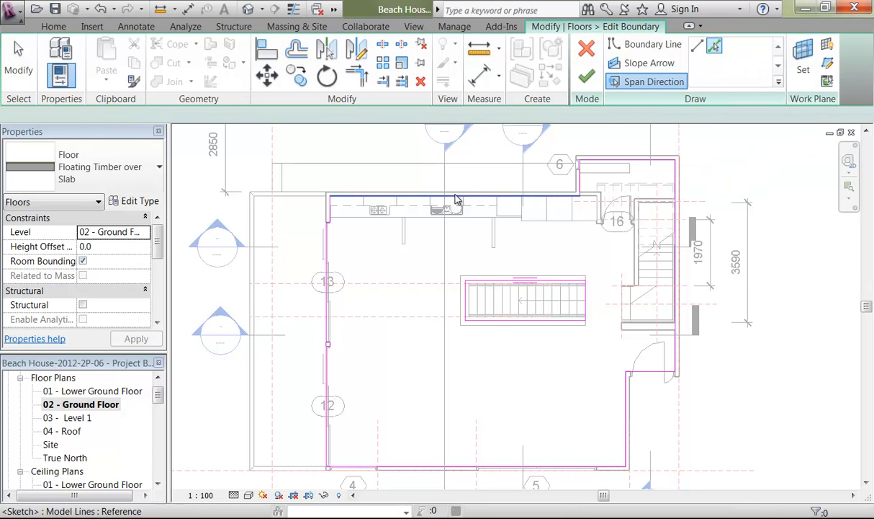
left_click(595, 85)
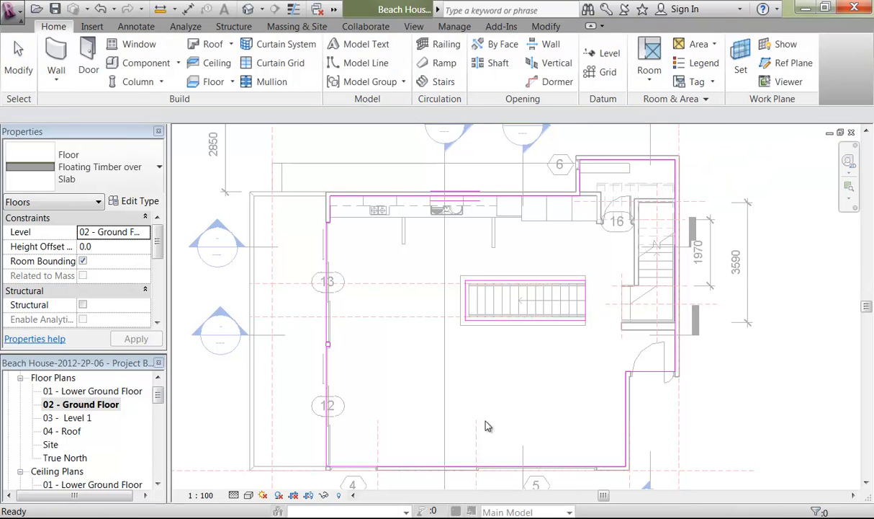
scroll(487, 422, "up", 2)
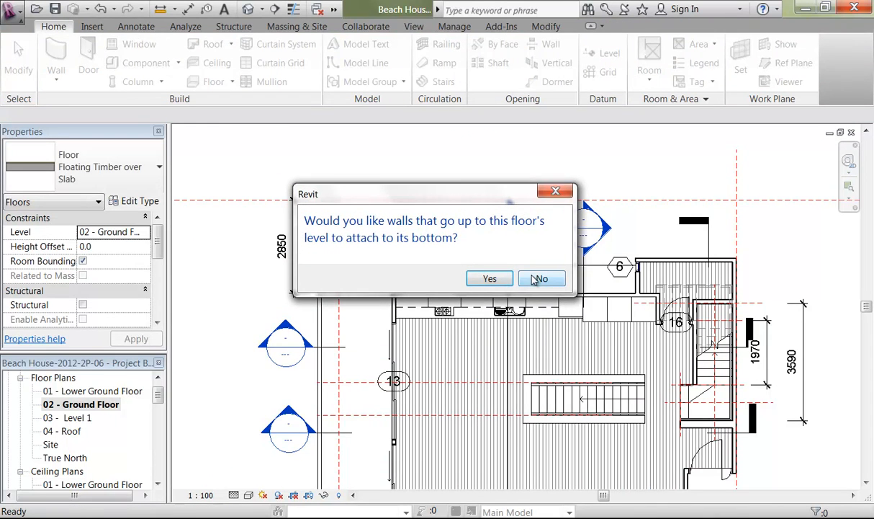
left_click(540, 278)
Step: Reopen the main floor's boundary sketch and try reassigning the span direction, again declining to attach the walls
left_click(478, 396)
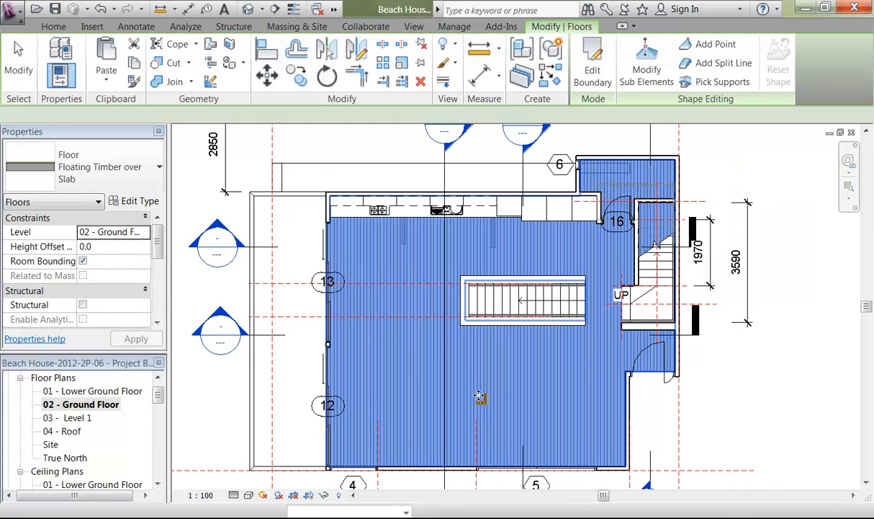
left_click(607, 80)
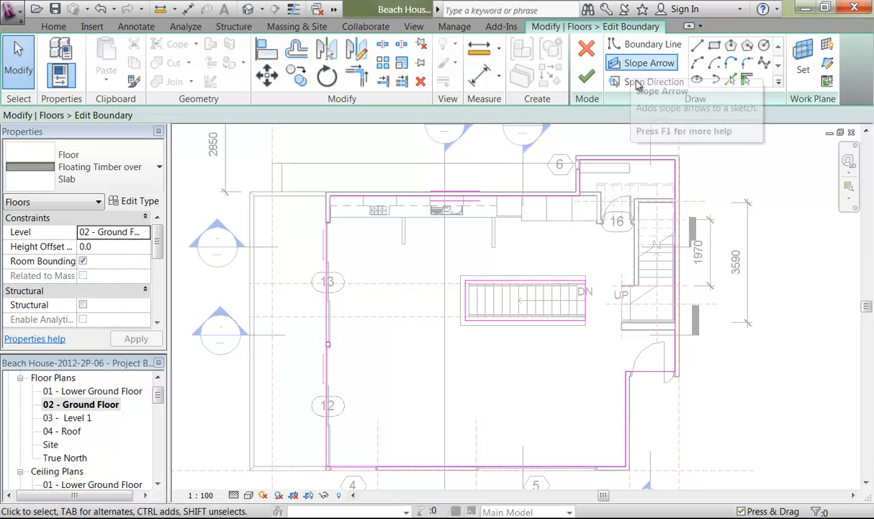
left_click(646, 82)
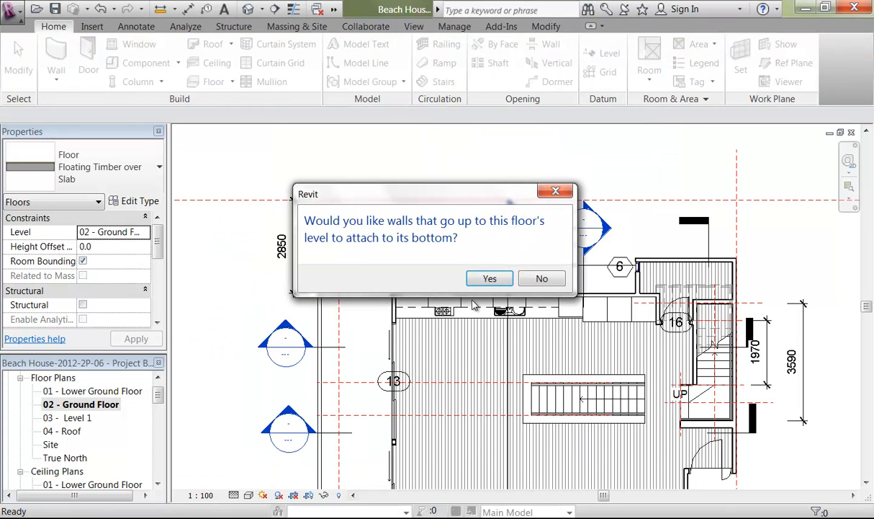
left_click(542, 278)
Step: Rotate the main floor's timber surface pattern a quarter turn so the boards run parallel to the kitchen wall
middle_click_drag(557, 490, 519, 377)
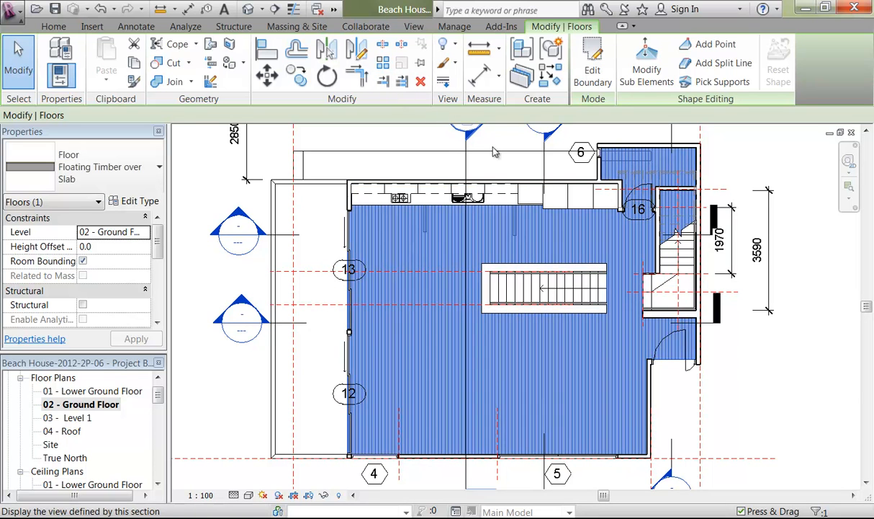
left_click(488, 353)
left_click(529, 371)
left_click(492, 357)
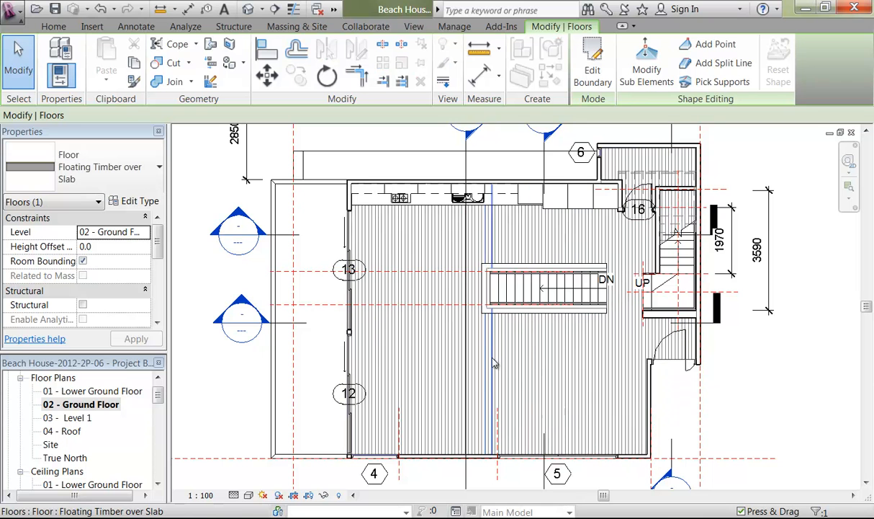
left_click(327, 75)
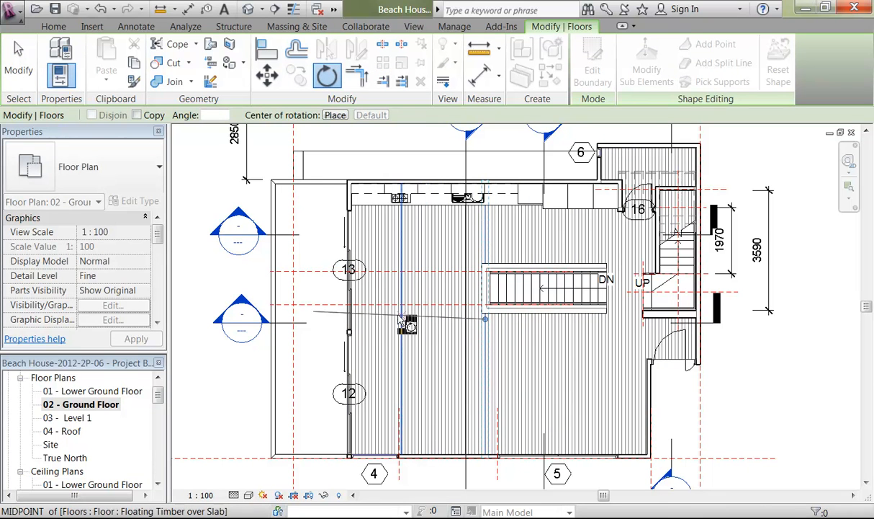
left_click(332, 321)
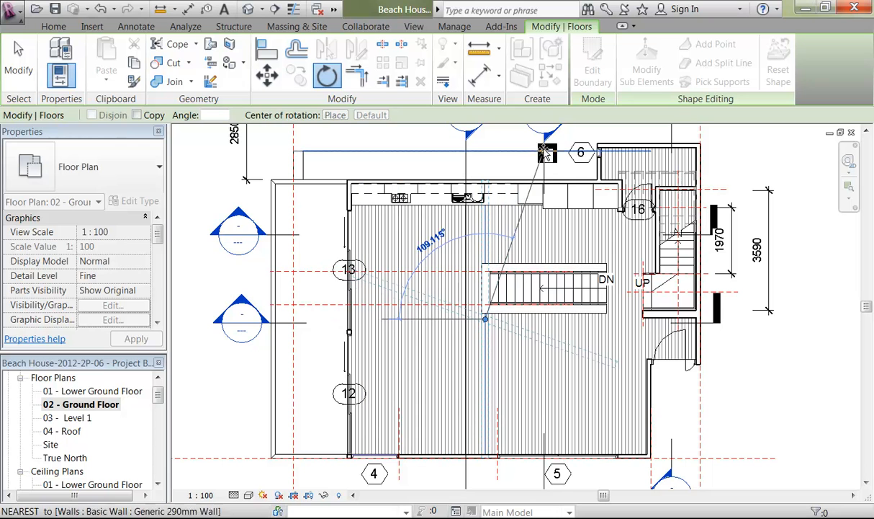
left_click(495, 171)
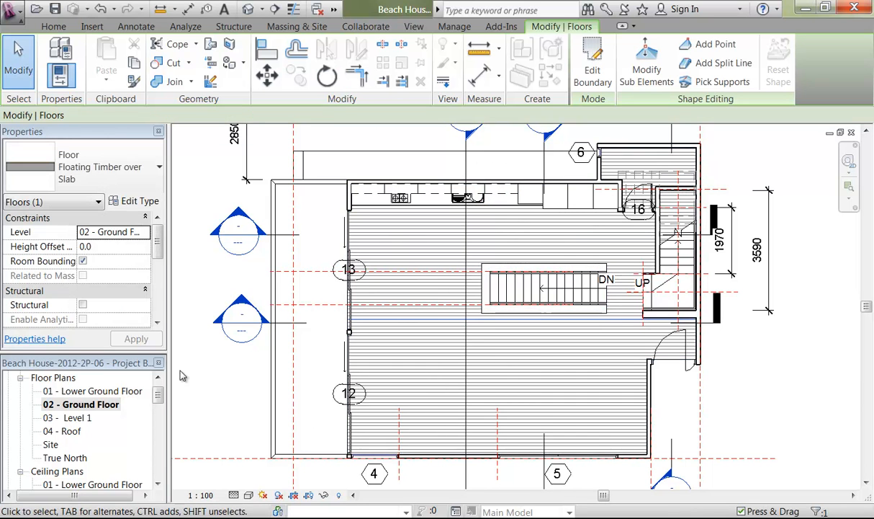
key("Escape")
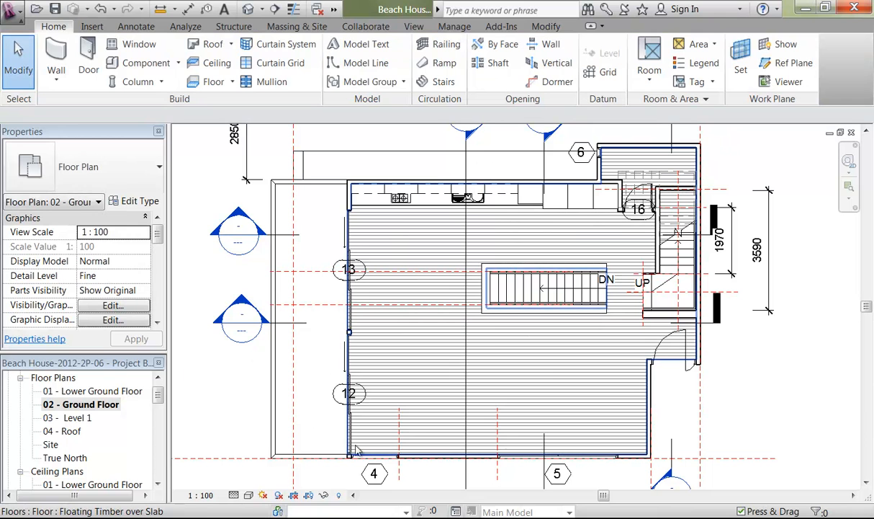
Step: Set the ground floor plan's visual style to Shaded
left_click(248, 495)
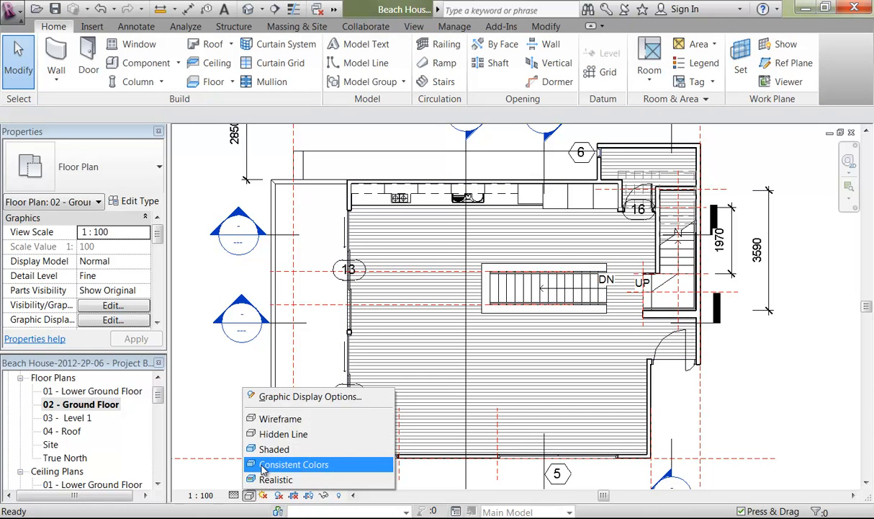
left_click(268, 449)
middle_click_drag(300, 372, 384, 412)
scroll(382, 377, "up", 2)
scroll(383, 376, "down", 1)
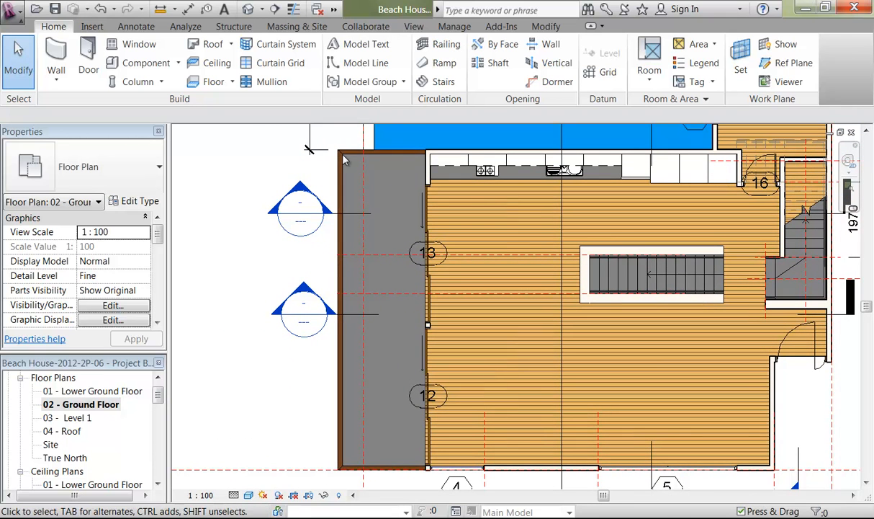
Step: Change the type of the narrow terrace floor outside doors 12 and 13 to Floating Timber over Slab
key("Tab")
left_click(384, 157)
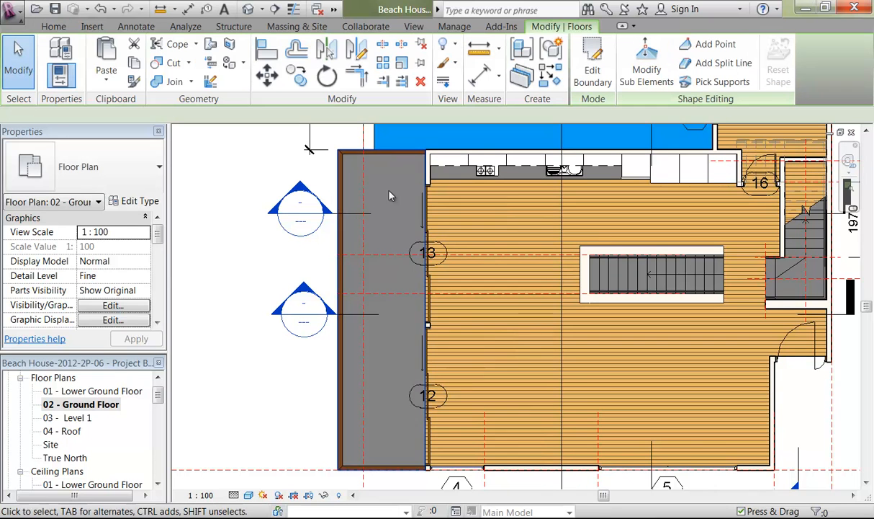
left_click(122, 178)
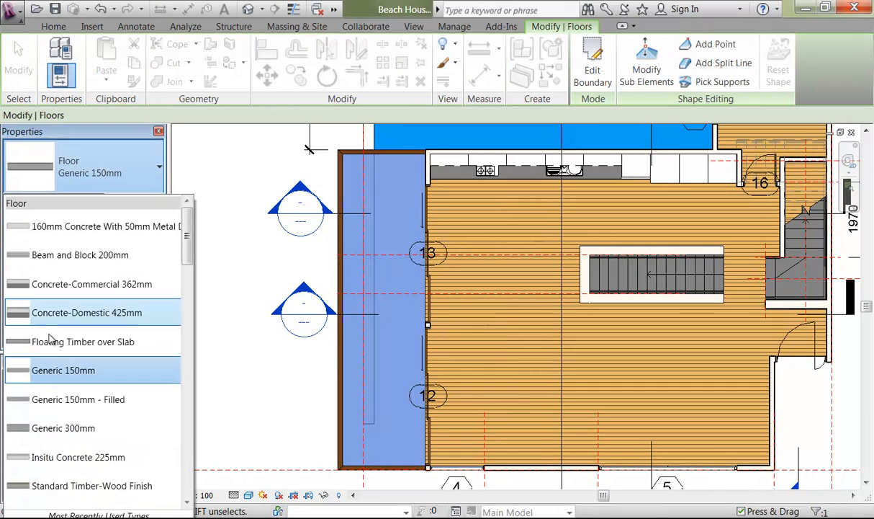
left_click(97, 343)
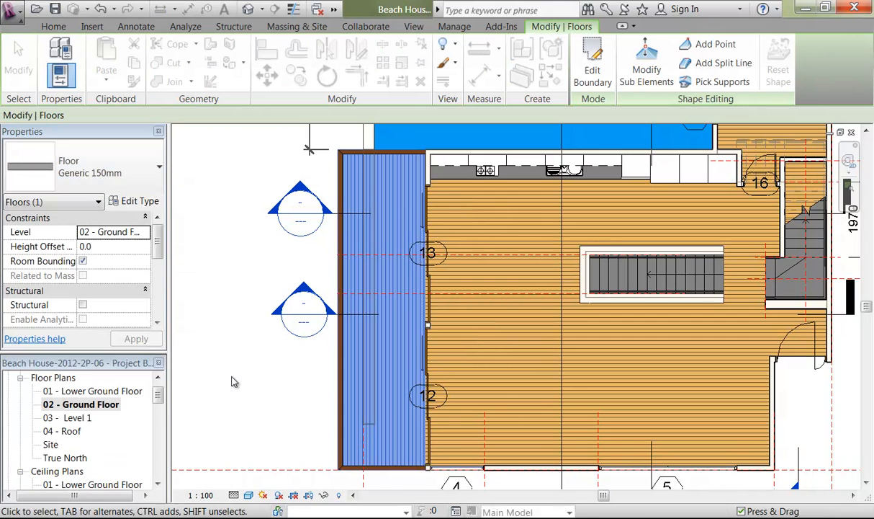
left_click(330, 385)
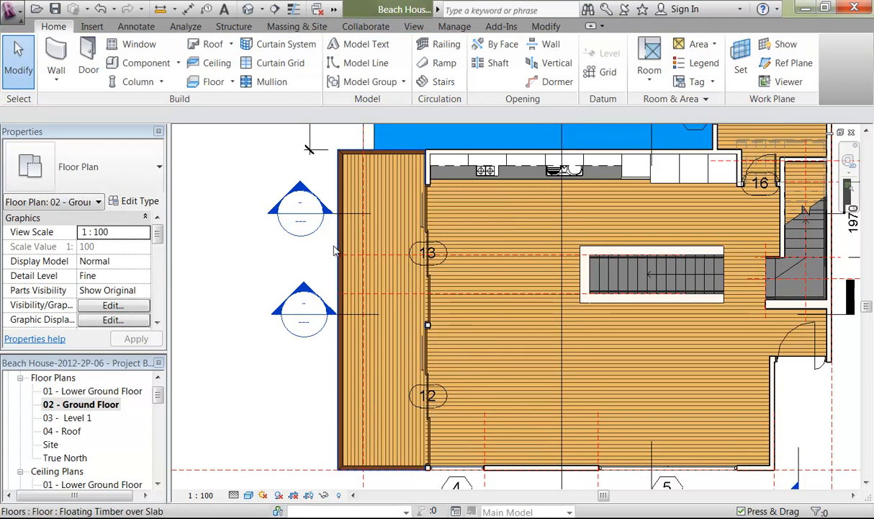
Step: Examine the shaded timber floors across the terrace, living area, kitchen and stair entry of the ground floor
scroll(307, 231, "up", 3)
scroll(407, 319, "down", 1)
middle_click_drag(407, 319, 374, 306)
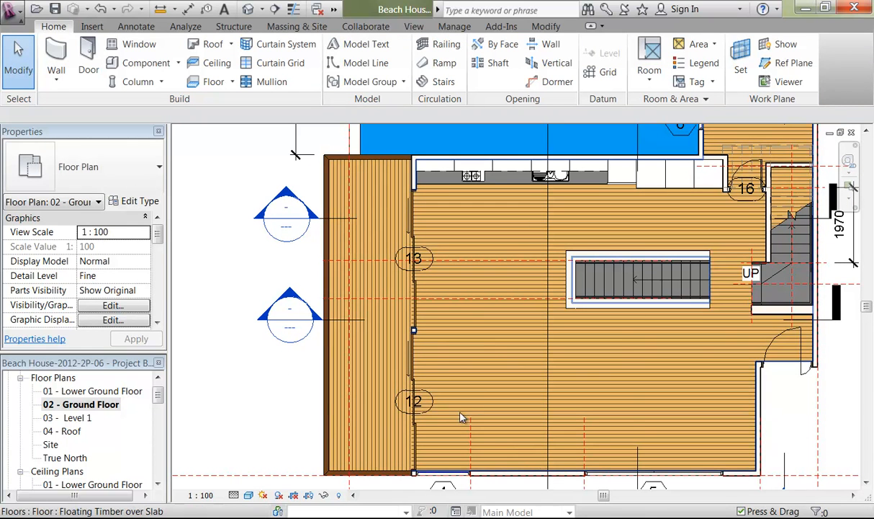
middle_click_drag(748, 358, 710, 367)
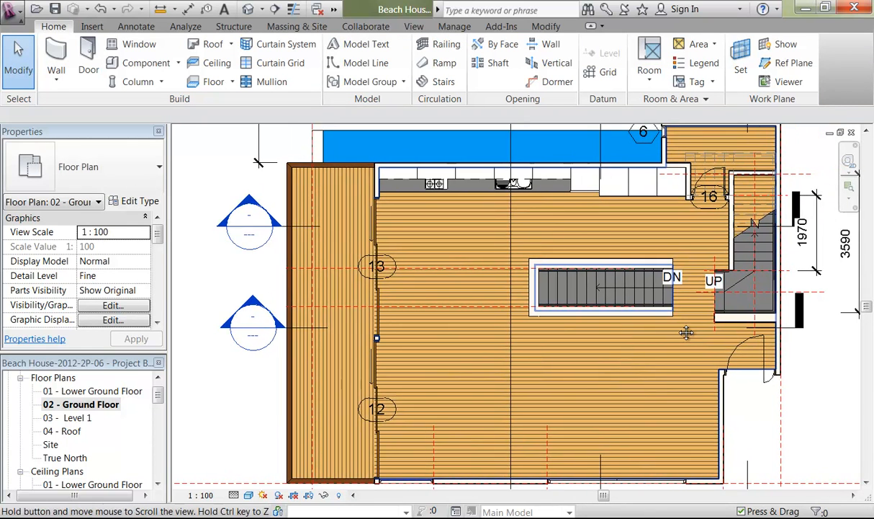
scroll(358, 323, "up", 5)
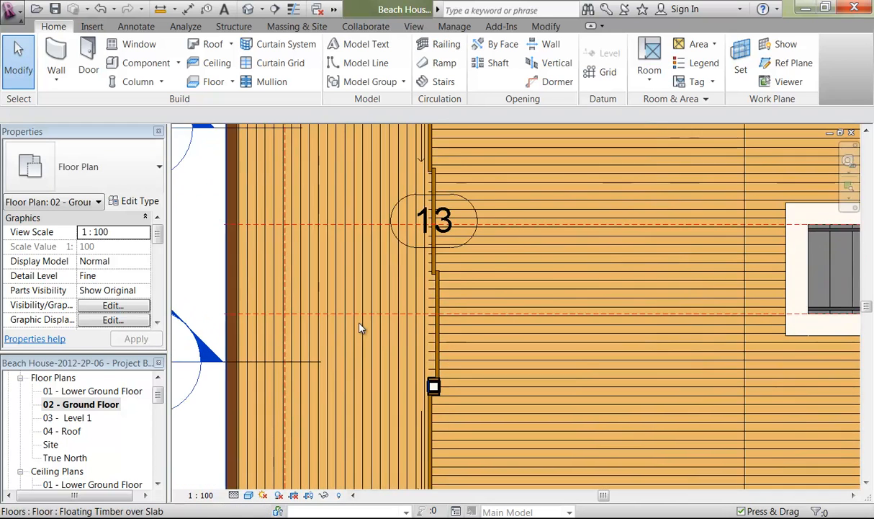
scroll(431, 352, "down", 5)
middle_click_drag(477, 338, 530, 285)
scroll(529, 285, "up", 5)
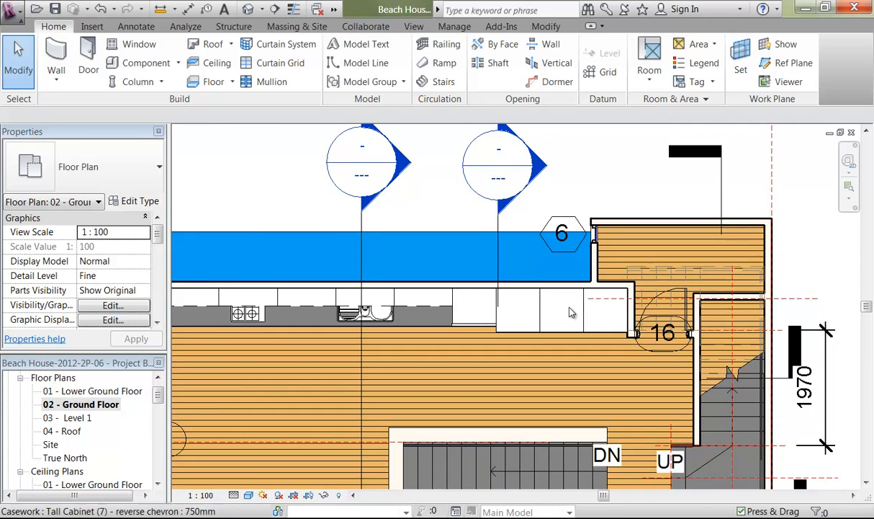
Step: Start splitting the timber floor's face in the room behind door 16, tracing the first boundary line 630 mm along the kitchen-side wall
middle_click_drag(589, 245, 391, 236)
scroll(427, 267, "up", 1)
middle_click_drag(342, 183, 361, 189)
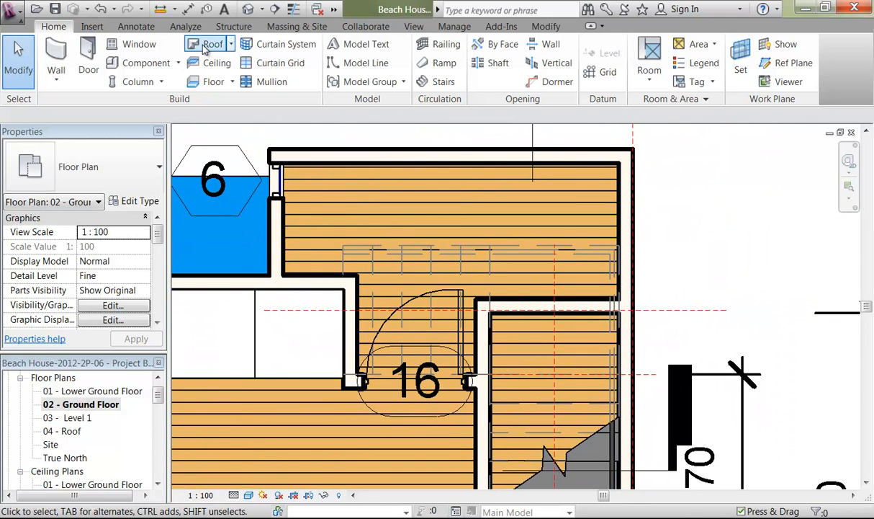
left_click(545, 27)
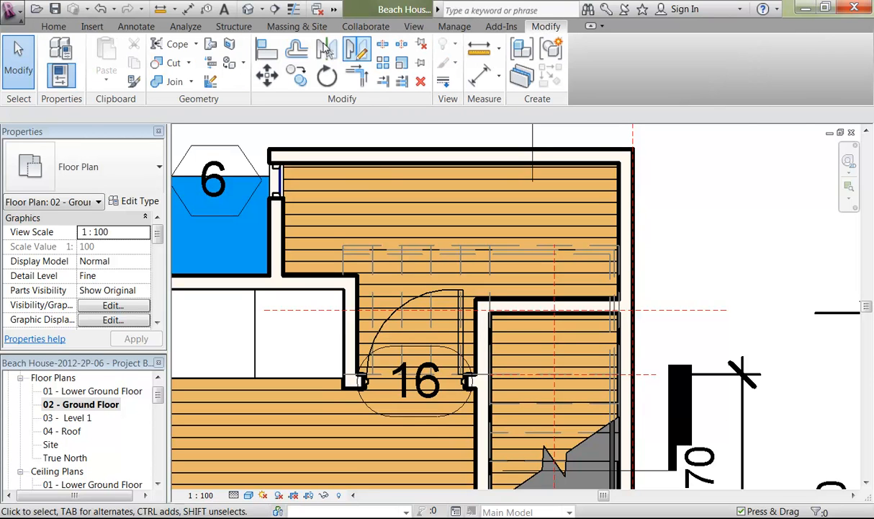
left_click(231, 49)
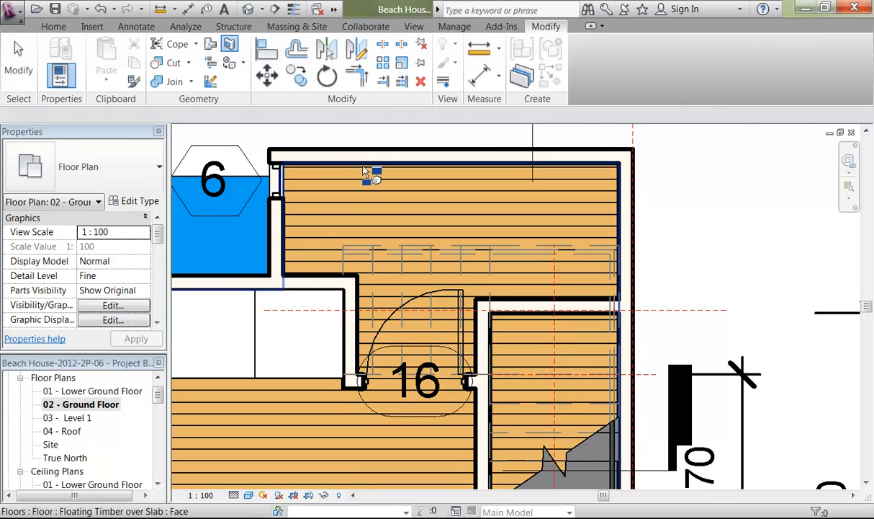
left_click(396, 276)
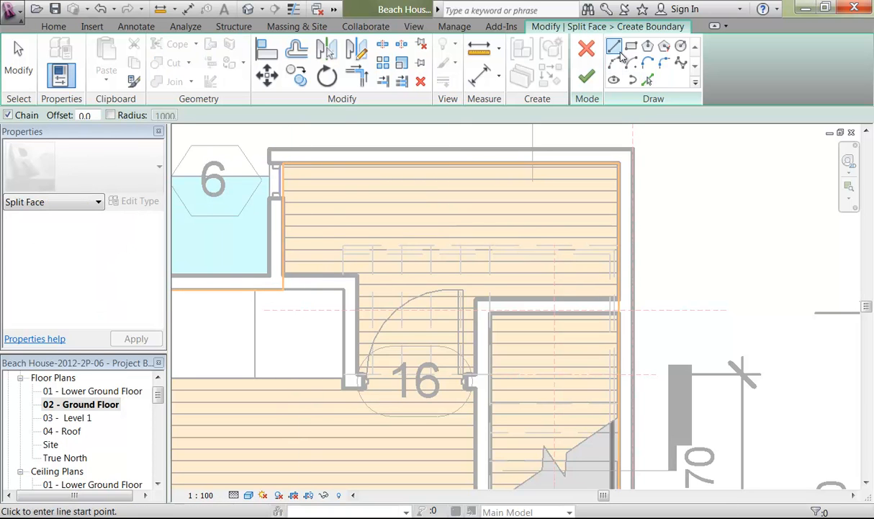
scroll(380, 253, "up", 3)
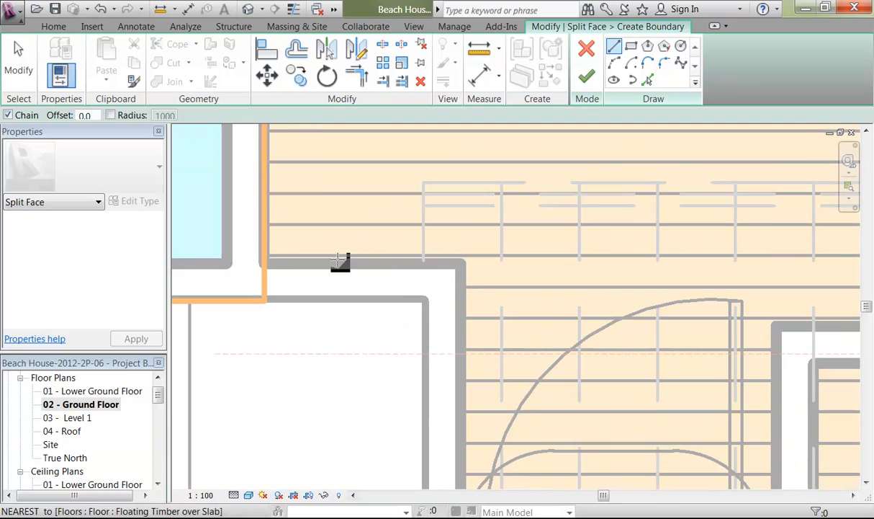
scroll(276, 280, "up", 2)
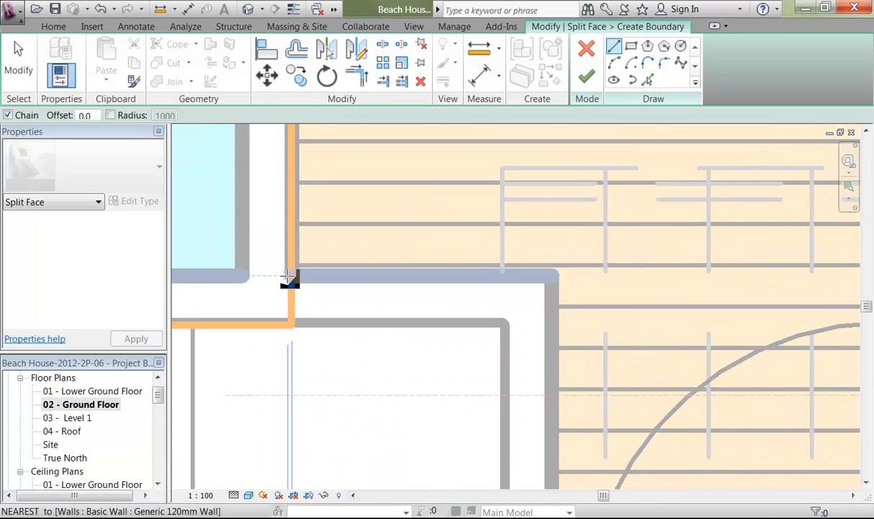
left_click(289, 277)
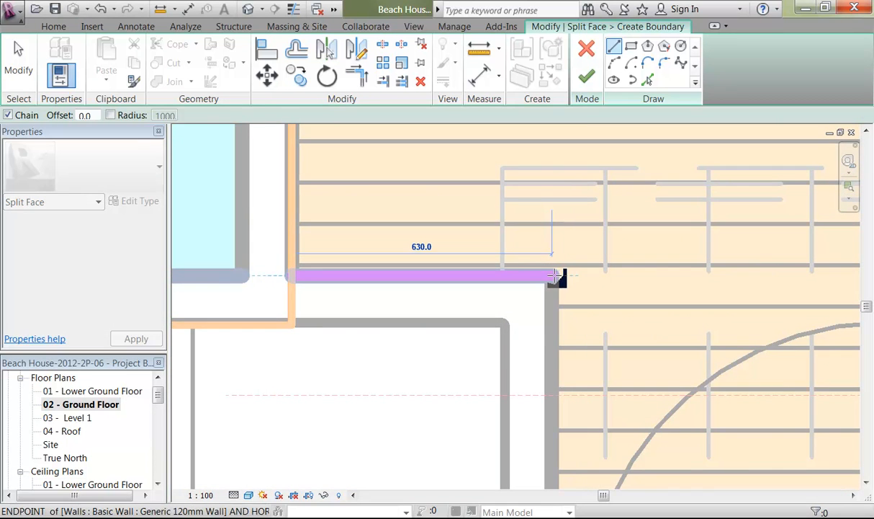
left_click(551, 276)
Step: Continue the split boundary 840 mm along the wall toward door 16 and step it 50 mm into the near door jamb
middle_click_drag(575, 280, 551, 189)
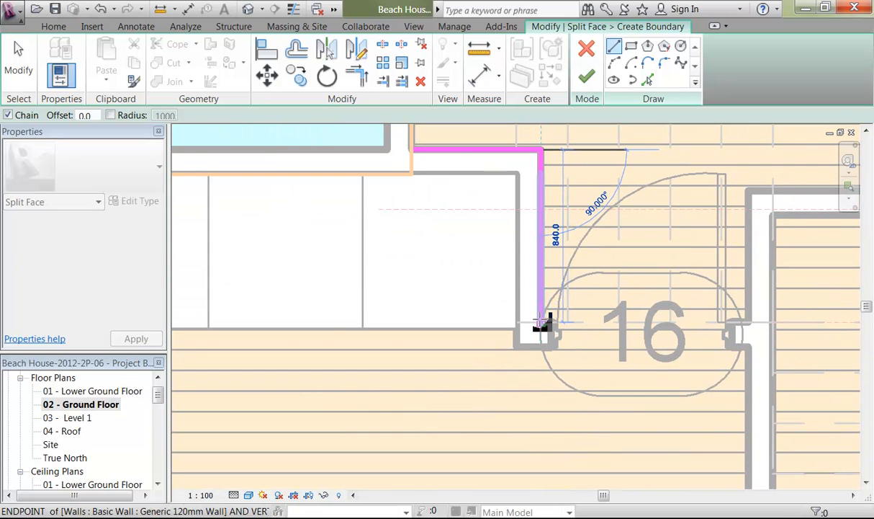
scroll(542, 322, "up", 5)
left_click(541, 326)
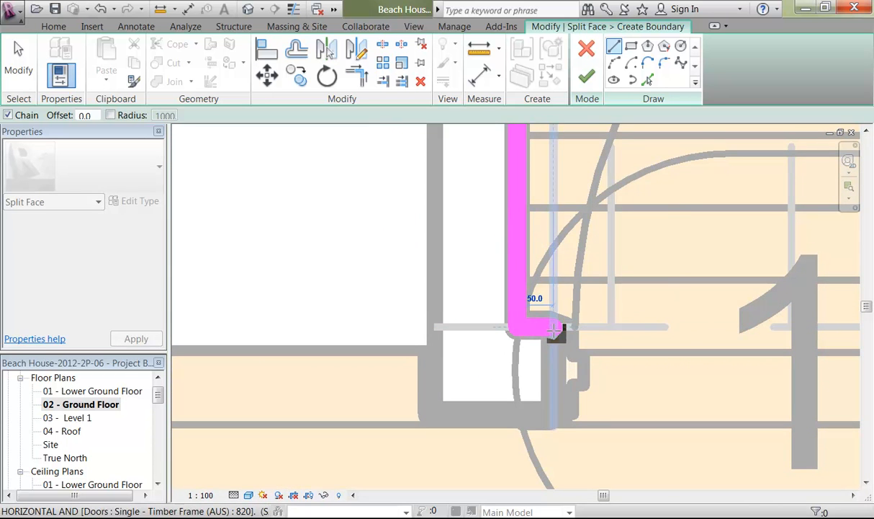
left_click(554, 329)
left_click(559, 371)
Step: Carry the split boundary across the door 16 opening, around the far jamb and up to the corner of the stair-side wall
scroll(702, 363, "down", 2)
middle_click_drag(702, 363, 304, 379)
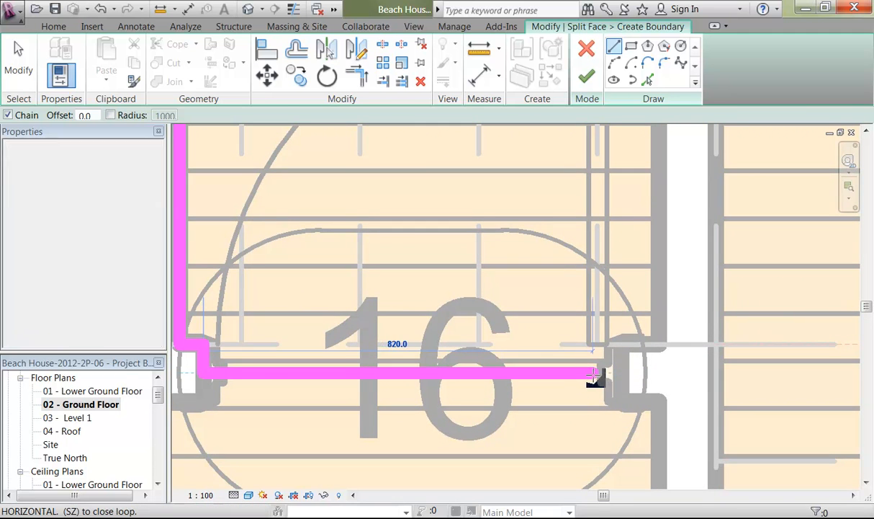
left_click(623, 373)
left_click(621, 344)
left_click(660, 344)
scroll(660, 344, "down", 2)
middle_click_drag(660, 344, 648, 467)
scroll(647, 467, "up", 3)
middle_click_drag(579, 329, 449, 309)
left_click(438, 315)
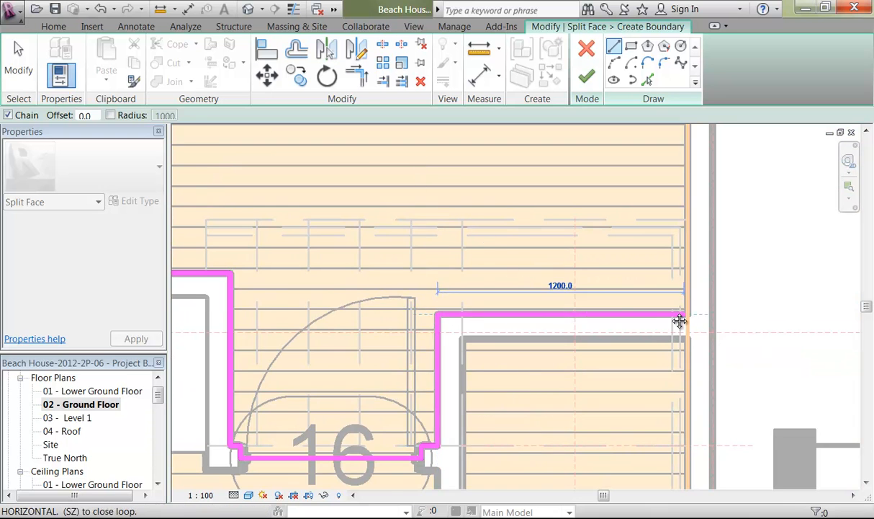
Step: Extend the split boundary 1220 mm along the stair-side wall to the floor's outer edge and finish the face split
middle_click_drag(683, 310, 517, 303)
scroll(478, 309, "up", 3)
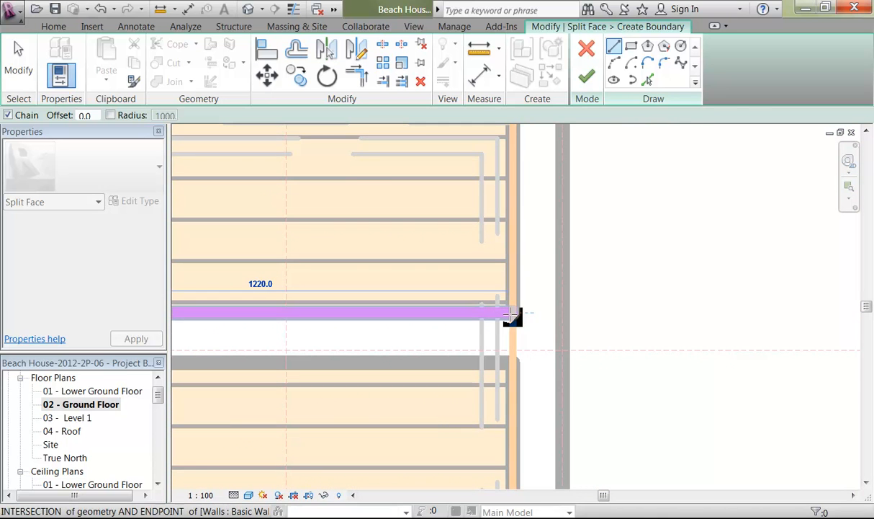
left_click(514, 312)
scroll(452, 267, "down", 5)
mouse_move(394, 252)
middle_mouse_down()
mouse_move(410, 265)
mouse_move(588, 290)
mouse_move(468, 283)
middle_mouse_up()
scroll(551, 281, "up", 4)
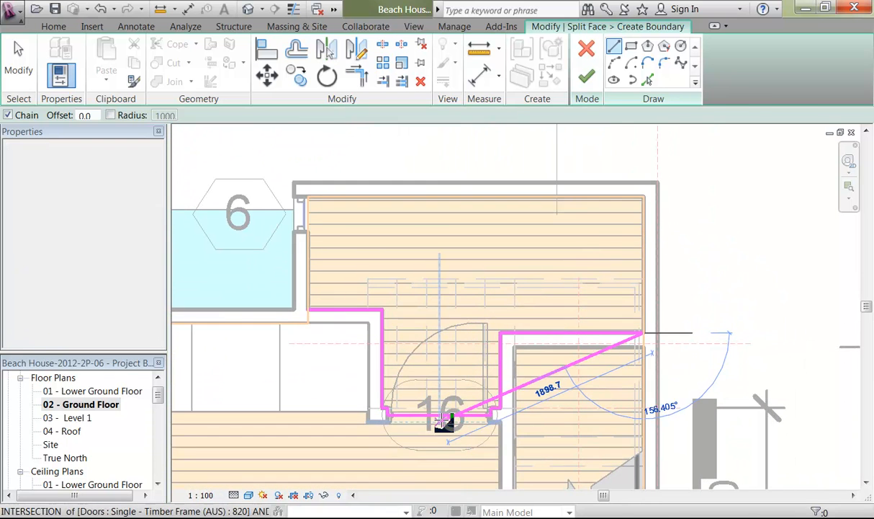
left_click(587, 75)
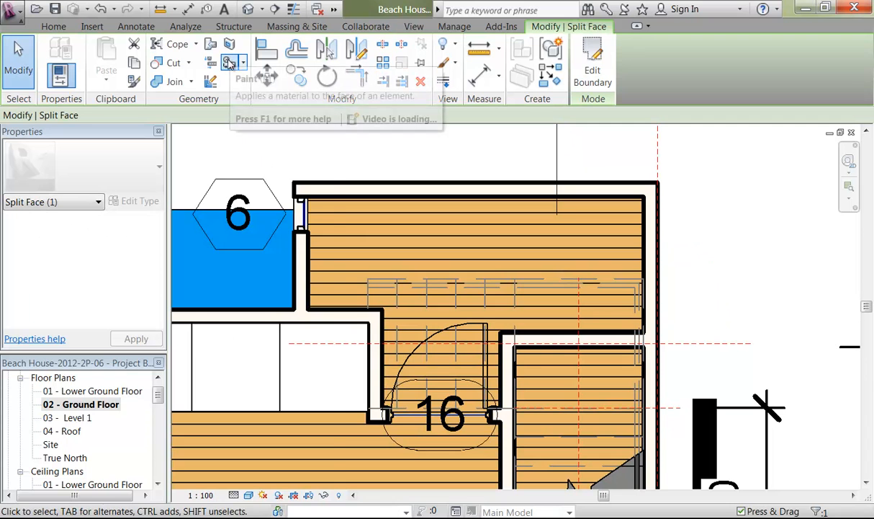
Step: Paint the split floor region behind door 16 with the Ceramic Tile Bathroom material
left_click(231, 63)
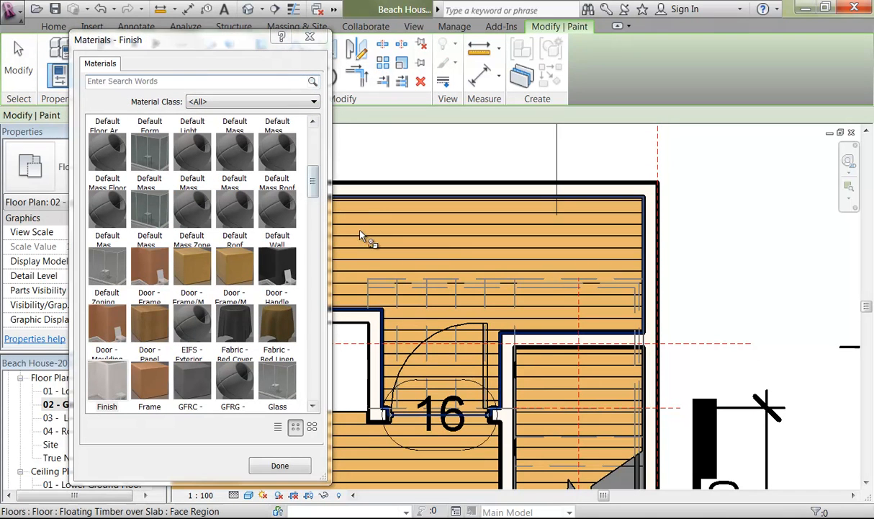
left_click_drag(315, 178, 312, 152)
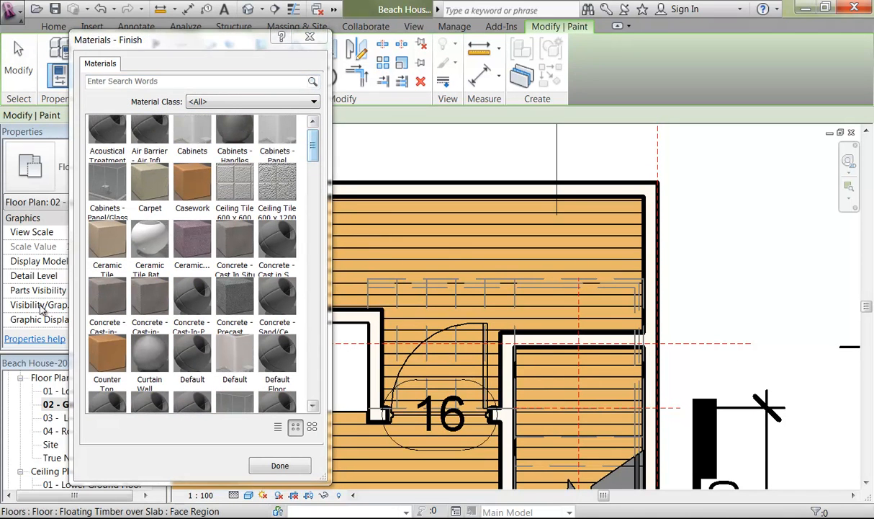
left_click(150, 241)
left_click(510, 236)
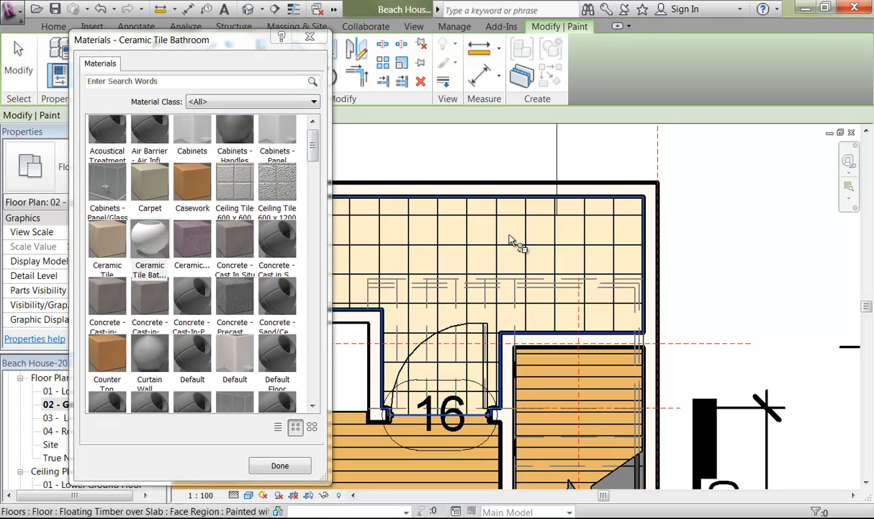
left_click(272, 472)
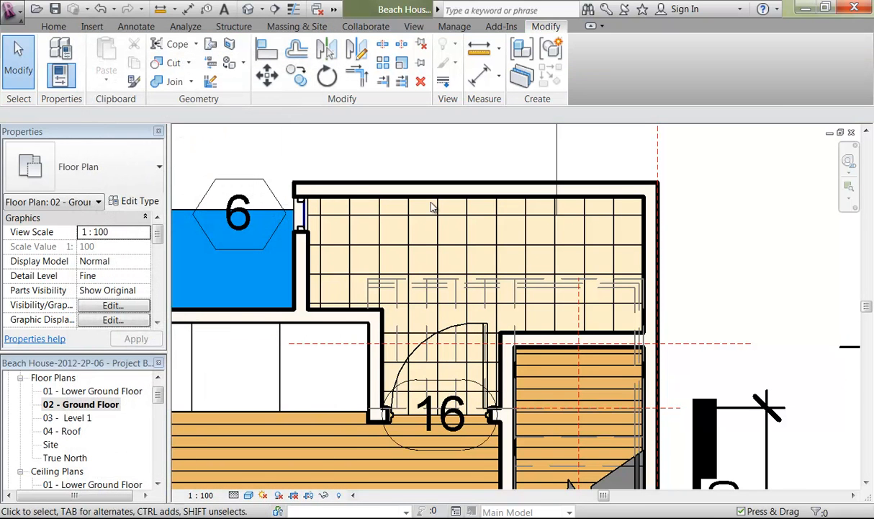
right_click(433, 170)
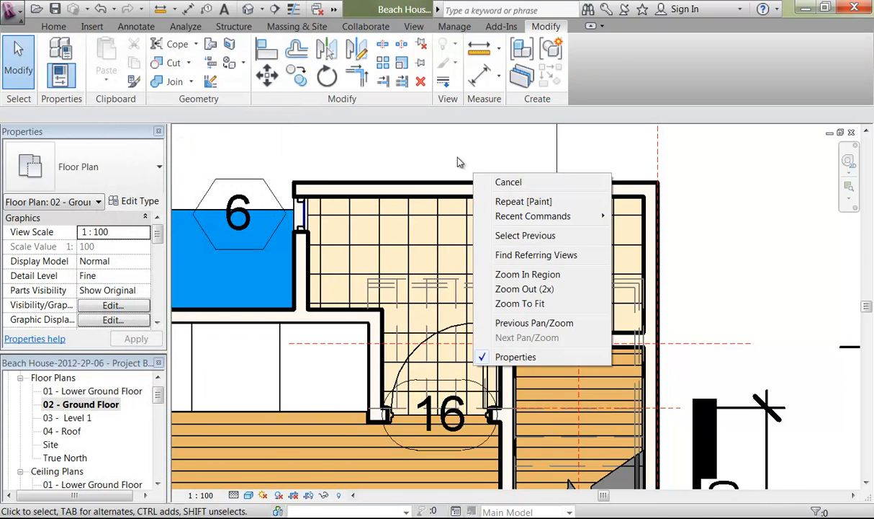
left_click(504, 179)
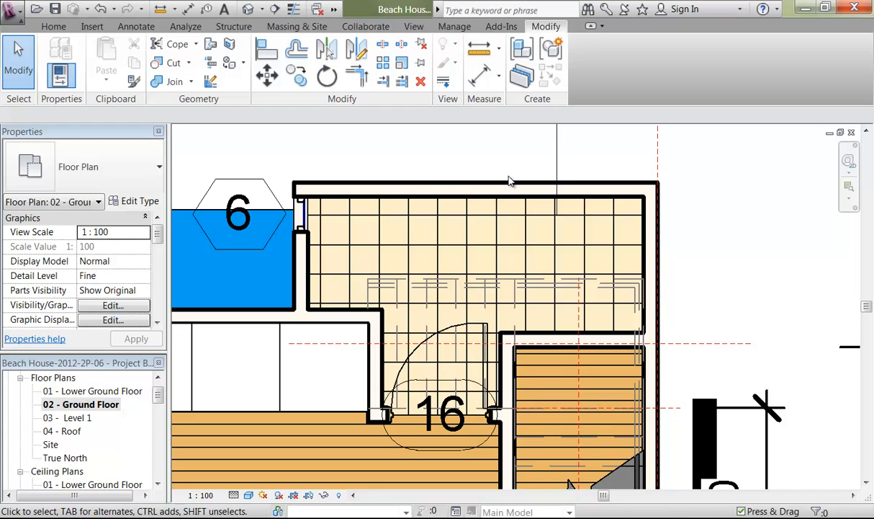
Step: Place an M_WC Seat Wall Hung-3D 540 x 360mm toilet on the tiled room's outer wall, opposite window 6
left_click(65, 26)
left_click(144, 64)
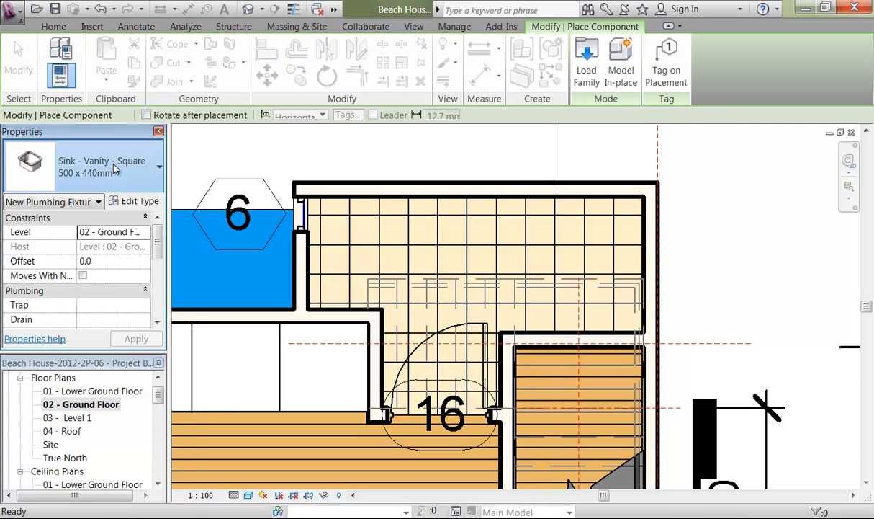
left_click(115, 167)
scroll(108, 288, "up", 1)
left_click_drag(185, 364, 201, 330)
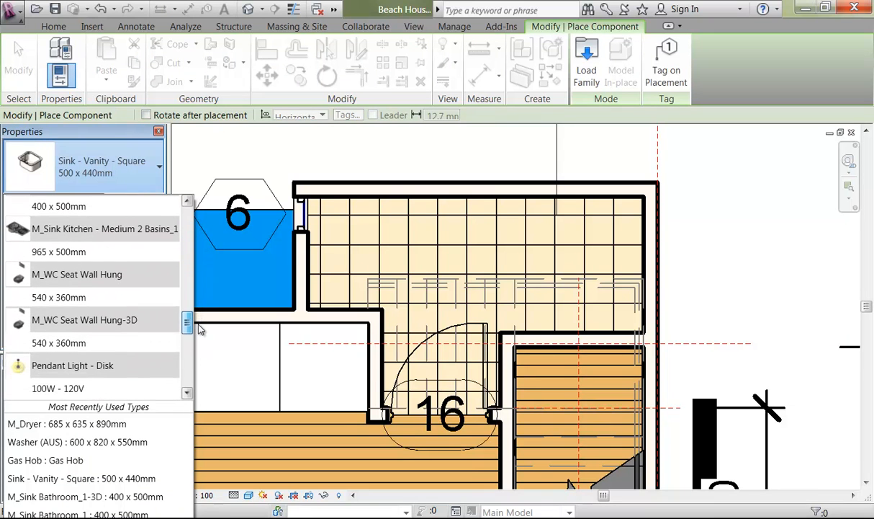
left_click(67, 343)
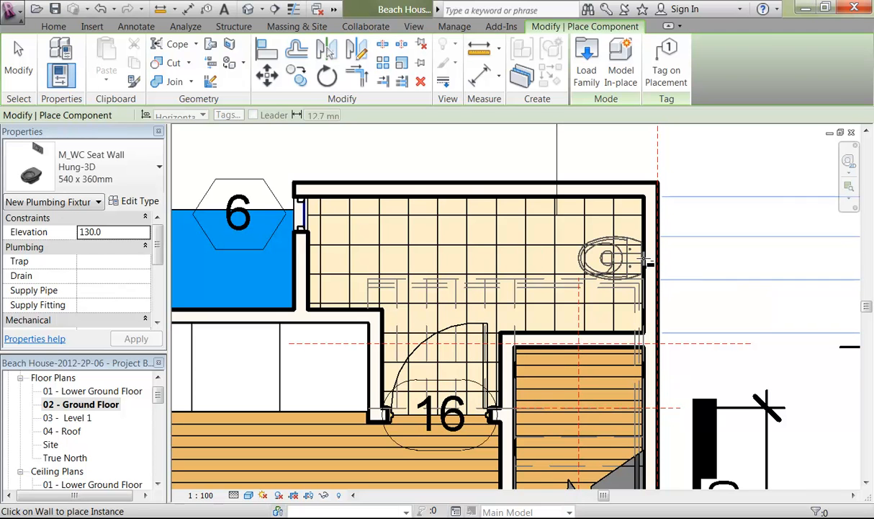
left_click(630, 259)
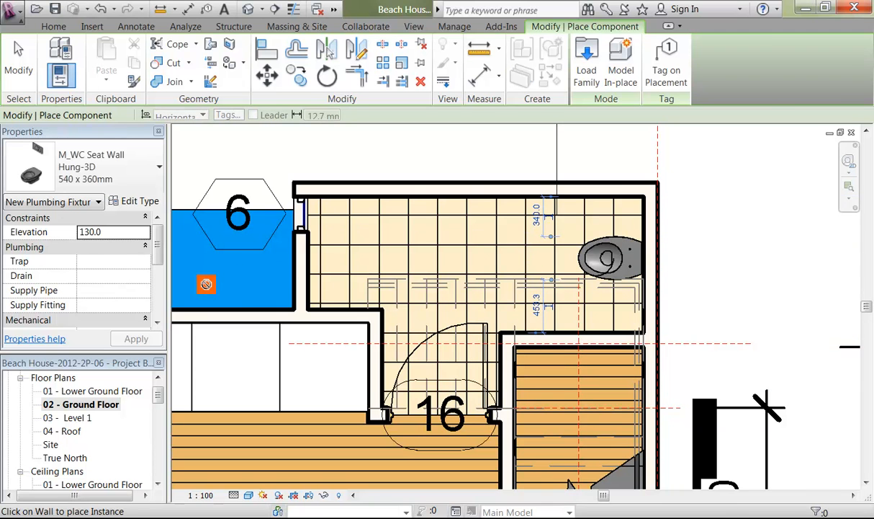
Step: Place an M_Sink Bathroom_1-3D 400 x 500mm basin at the midpoint of the short wall beside window 6
left_click(133, 165)
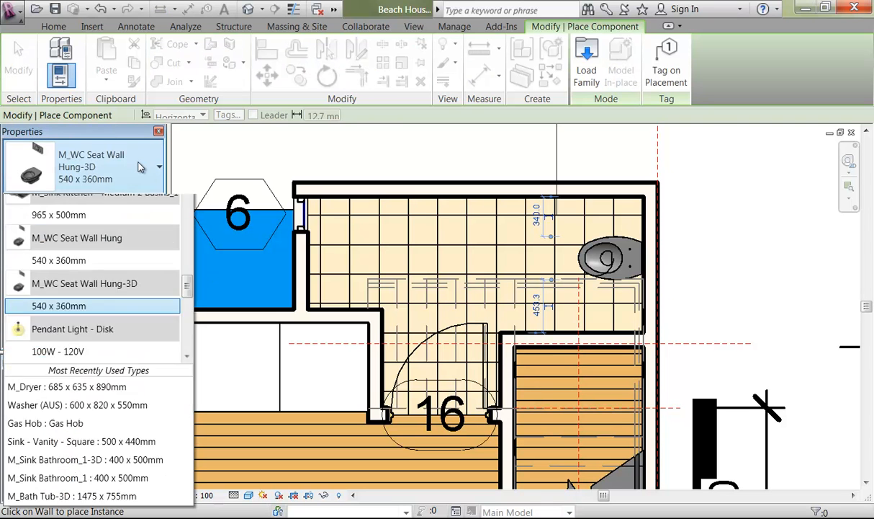
left_click_drag(188, 325, 205, 315)
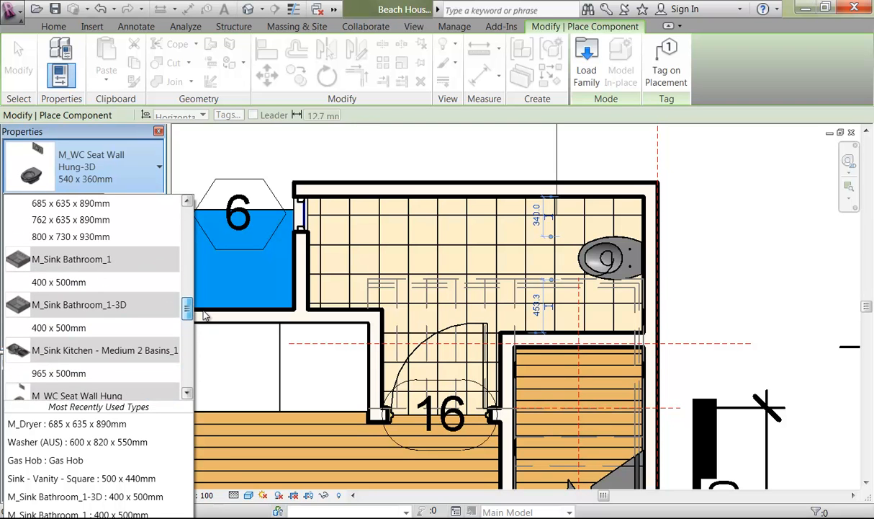
left_click(102, 329)
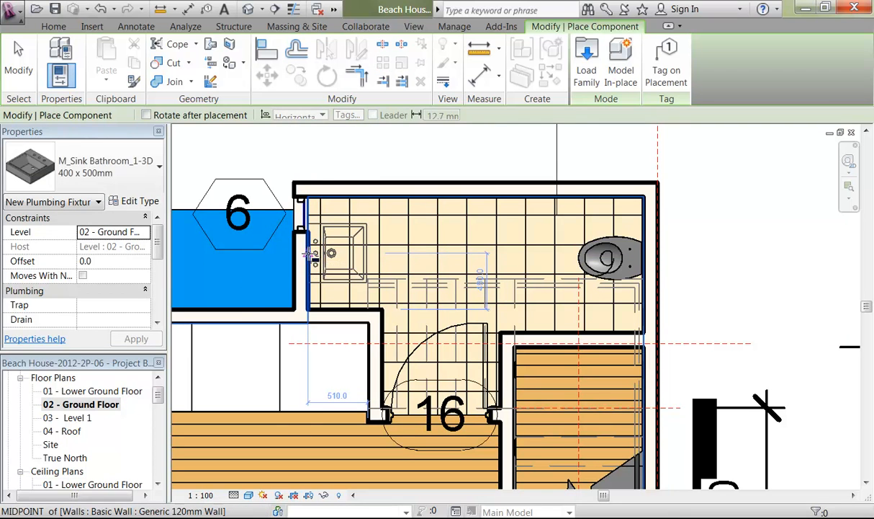
left_click(312, 254)
key("Escape")
key("Escape")
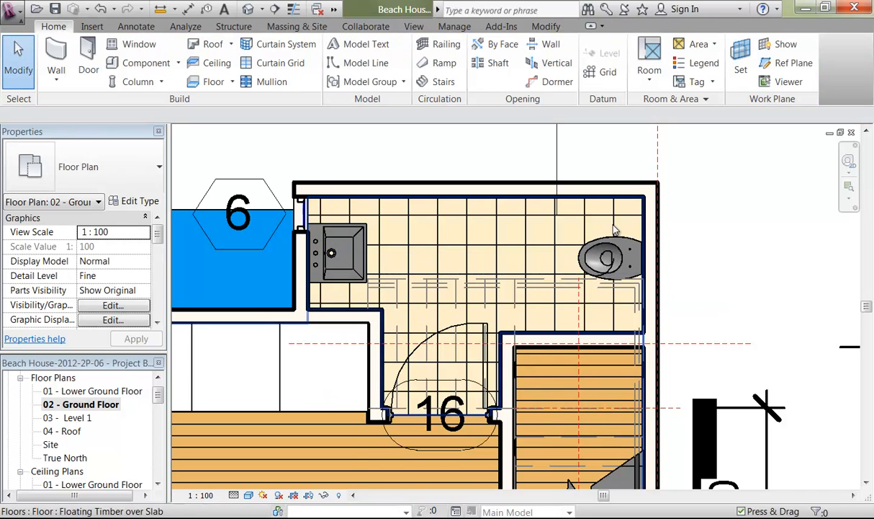
Step: Hide the stray arc across the toilet using Linework with the Invisible lines style, dismissing the save reminder
scroll(614, 229, "up", 3)
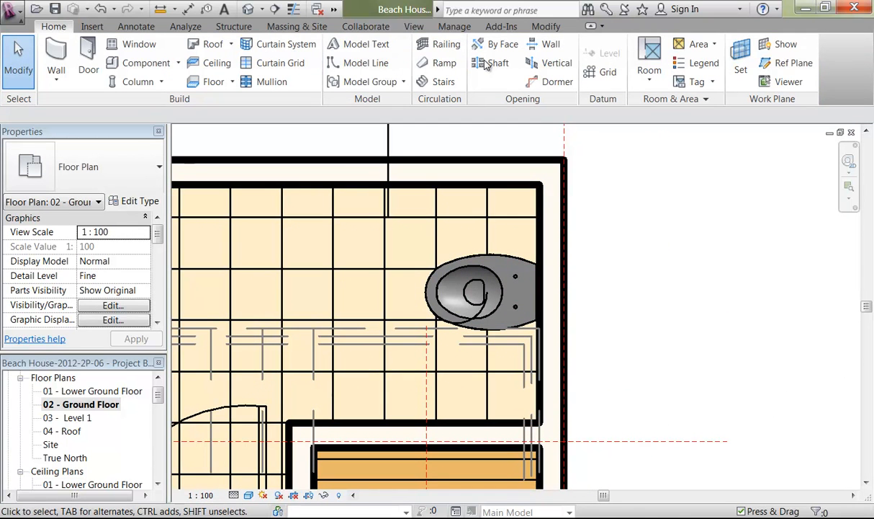
left_click(546, 27)
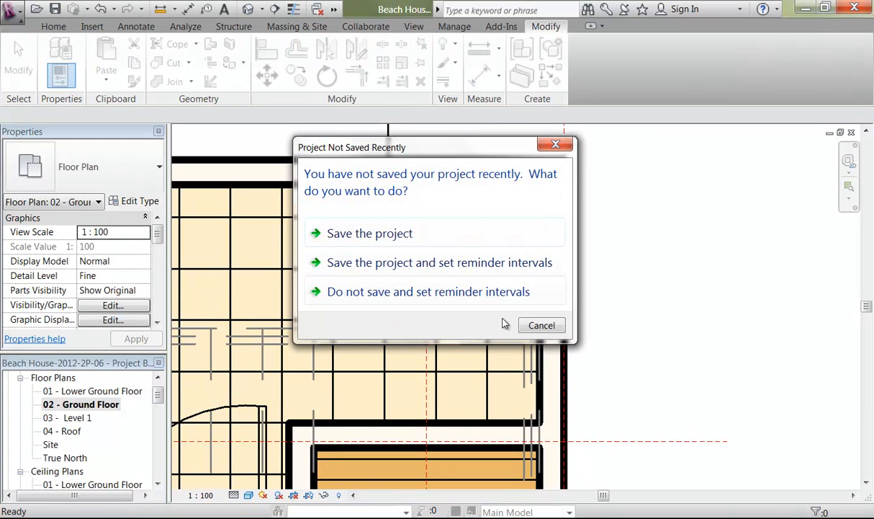
left_click(541, 325)
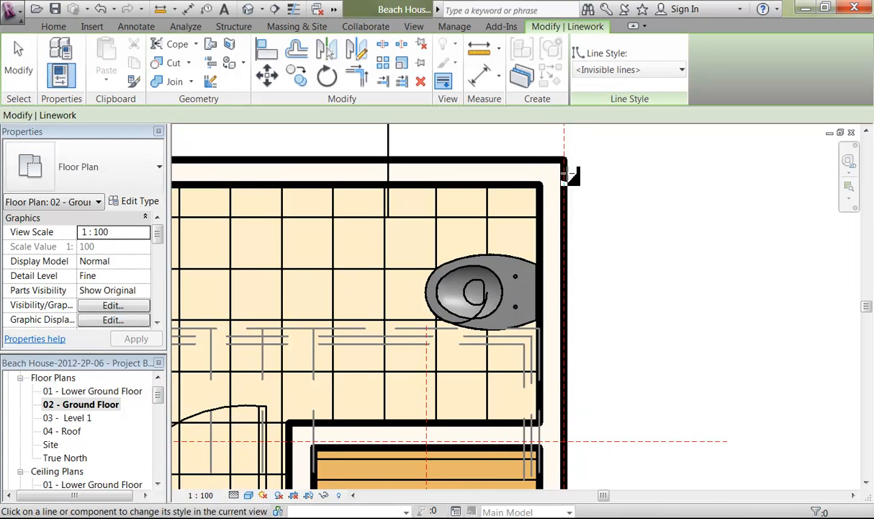
scroll(496, 299, "up", 3)
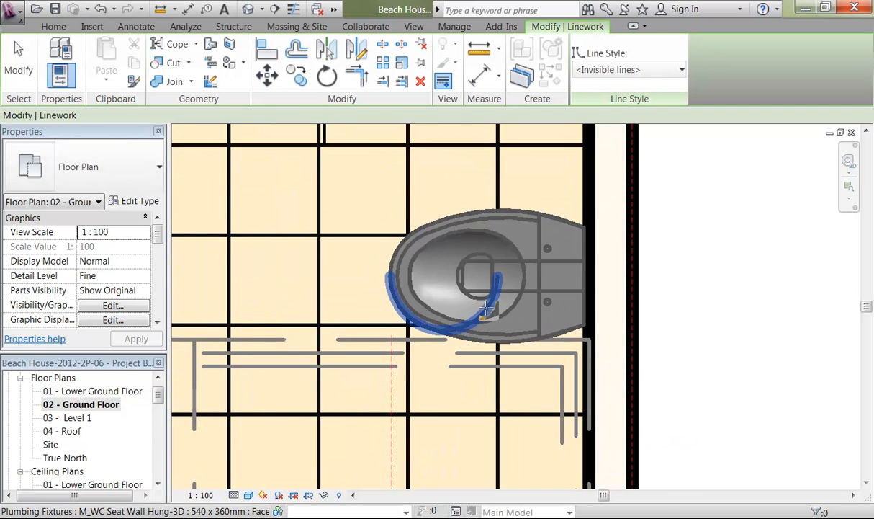
scroll(420, 274, "down", 2)
middle_click_drag(279, 236, 472, 251)
key("Escape")
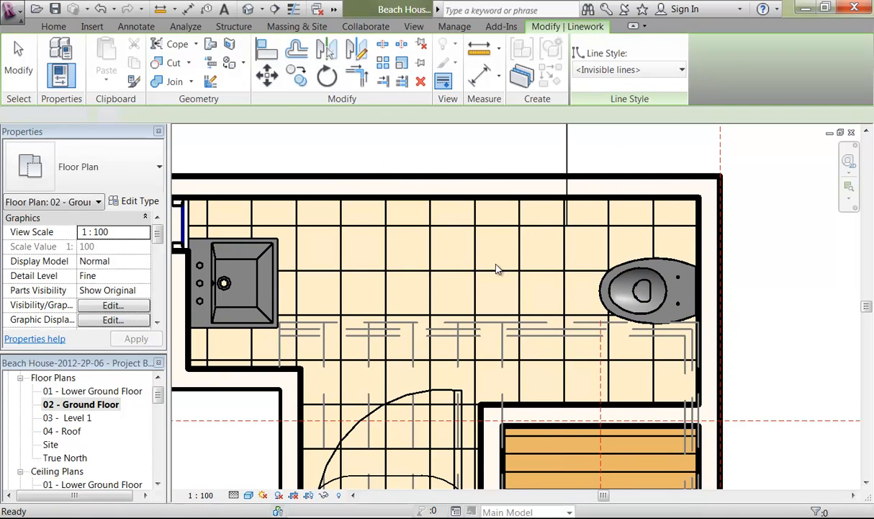
Step: Nudge the toilet 50 mm along its wall toward the stair, leaving 390 mm to the wall behind it on the other side
left_click(570, 288)
key("Down")
key("Down")
key("Down")
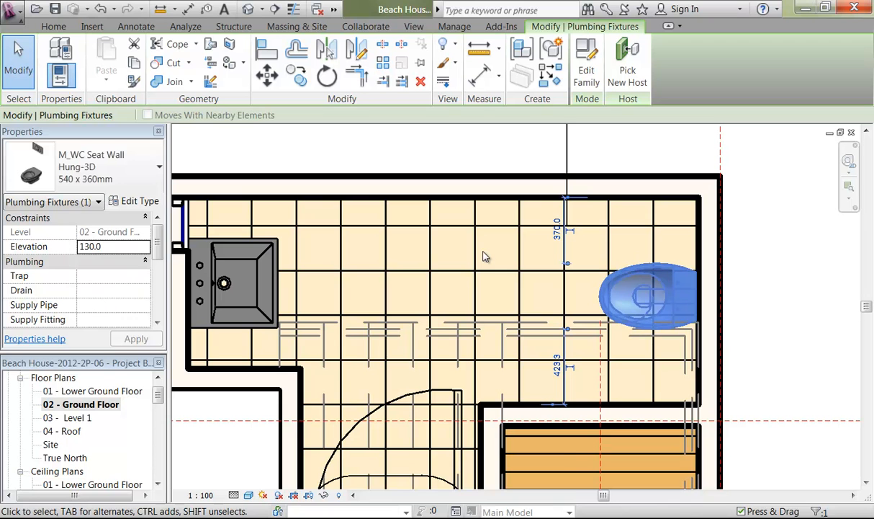
key("Down")
key("Down")
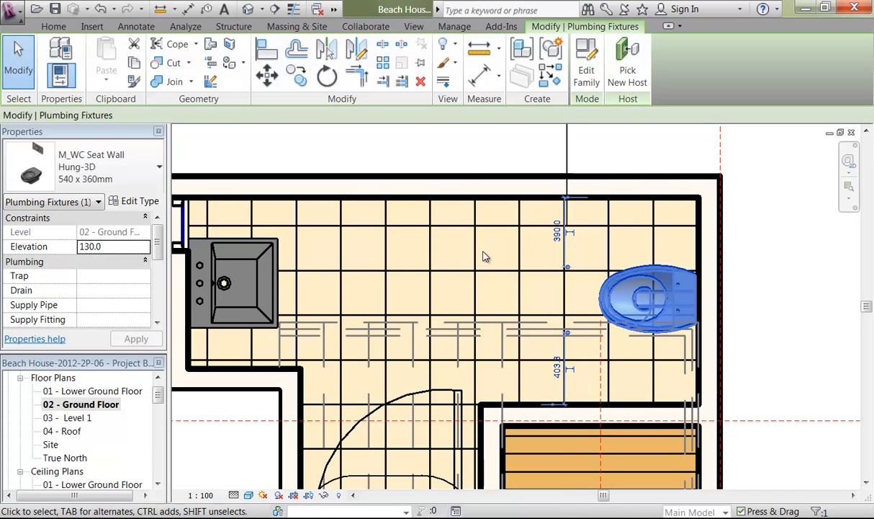
Step: Deselect the toilet and switch the whole ground floor plan to the Hidden Line visual style
scroll(484, 255, "down", 1)
middle_click_drag(494, 255, 535, 258)
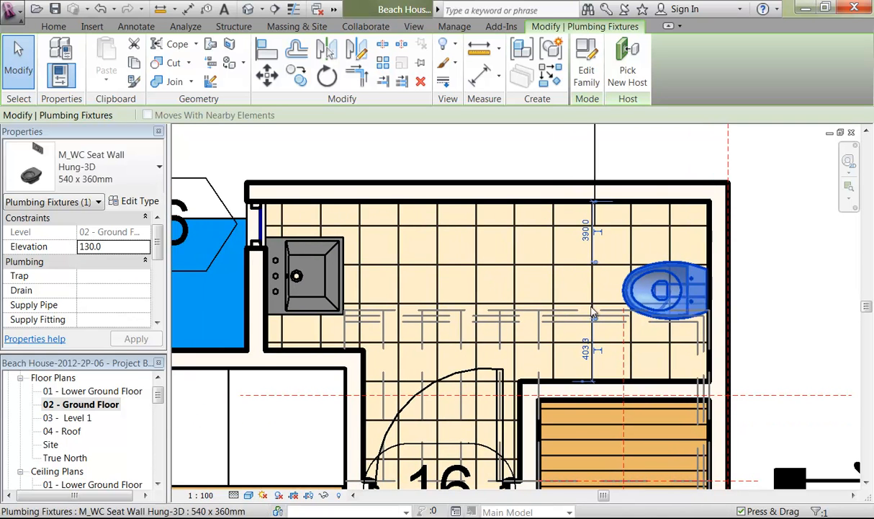
middle_click_drag(513, 308, 557, 302)
left_click(445, 141)
scroll(445, 141, "down", 2)
middle_click_drag(445, 141, 476, 153)
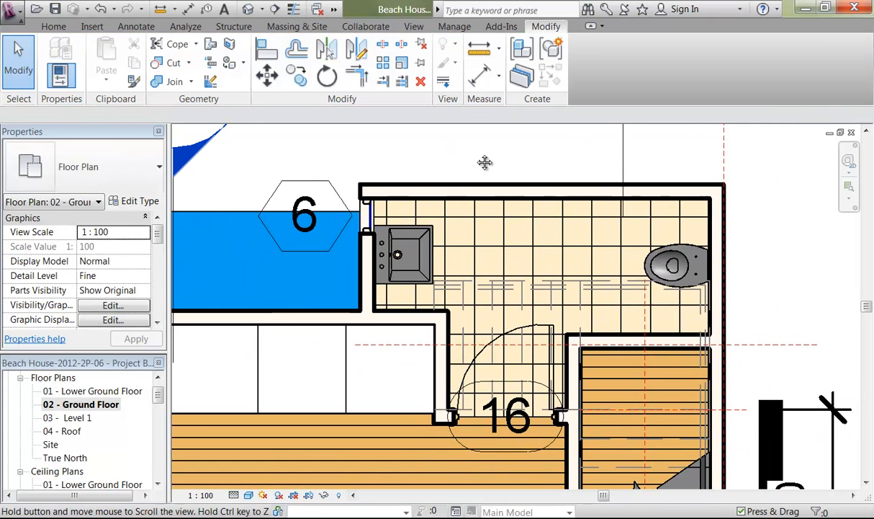
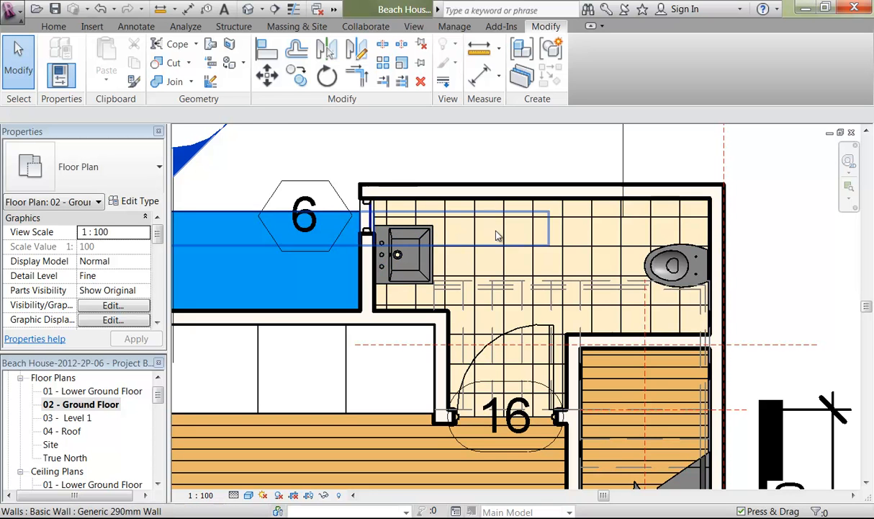
scroll(497, 236, "down", 5)
scroll(423, 356, "down", 5)
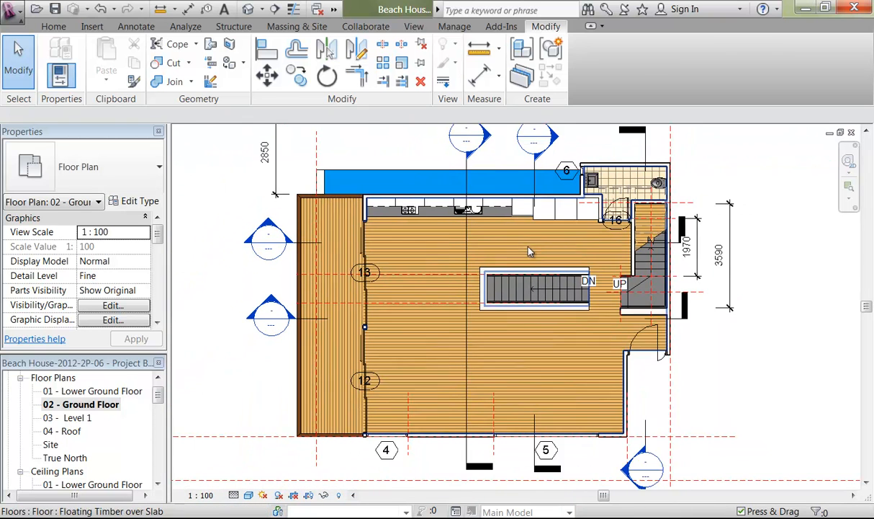
middle_click_drag(529, 252, 507, 260)
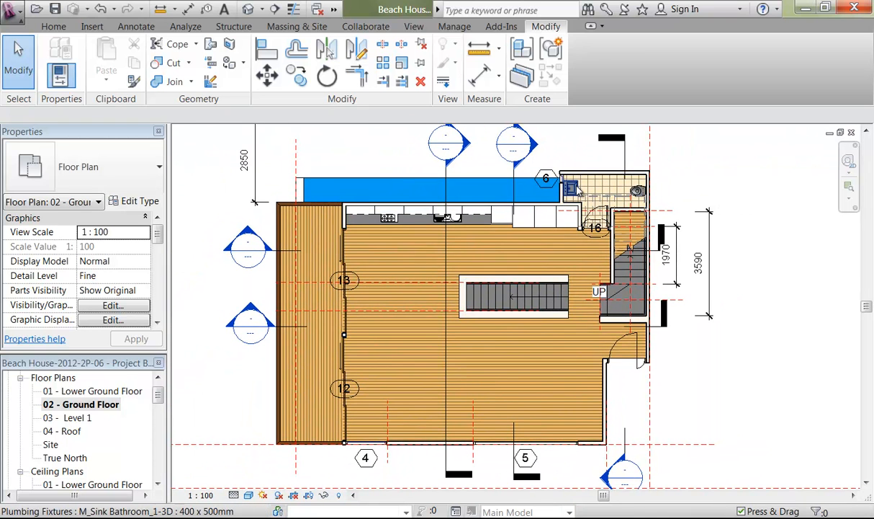
left_click(249, 494)
left_click(273, 433)
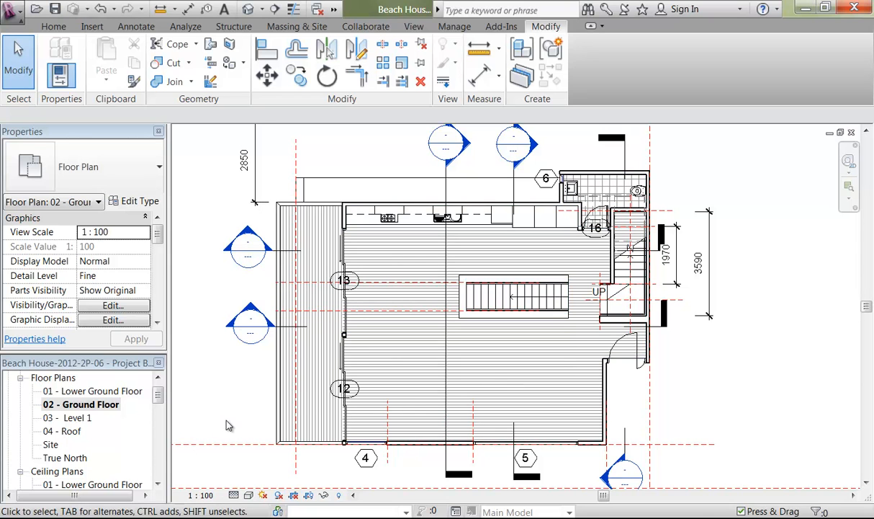
Step: Open the 03 - Level 1 floor plan at the enclosed room beside the stair
double_click(64, 418)
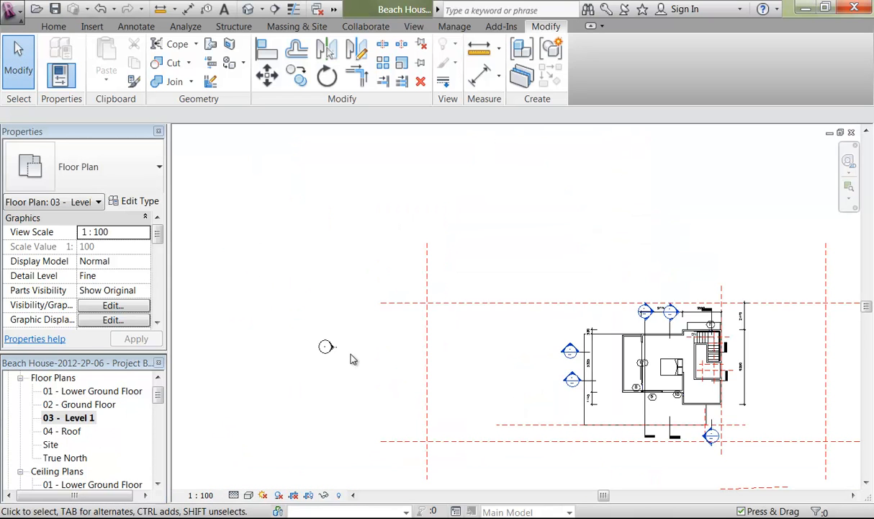
middle_click_drag(624, 353, 396, 342)
scroll(505, 336, "up", 2)
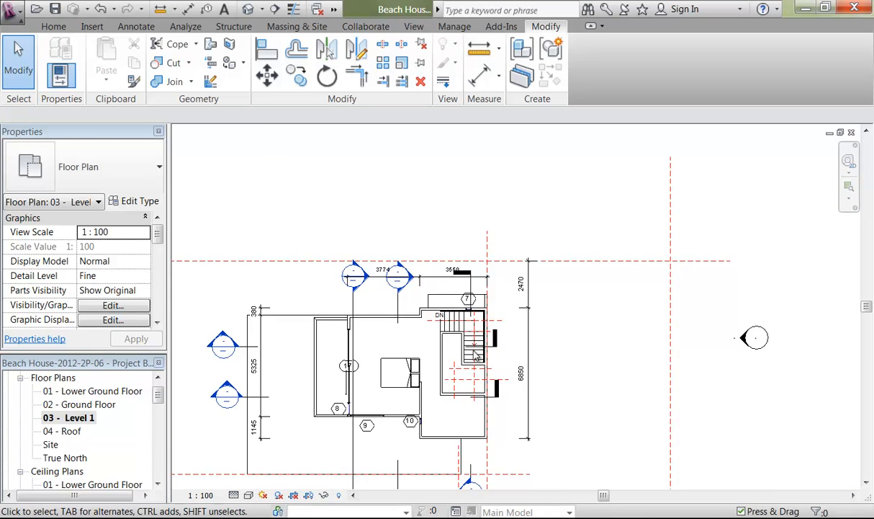
scroll(475, 354, "up", 2)
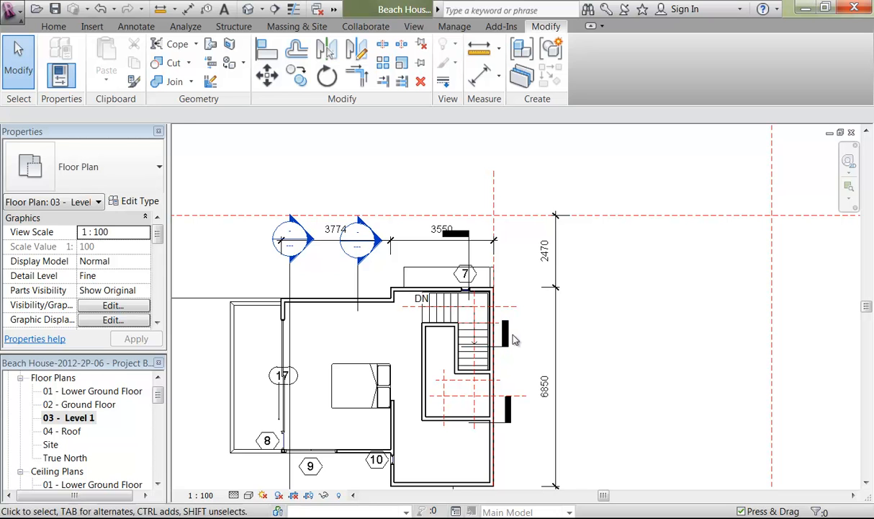
scroll(403, 367, "up", 3)
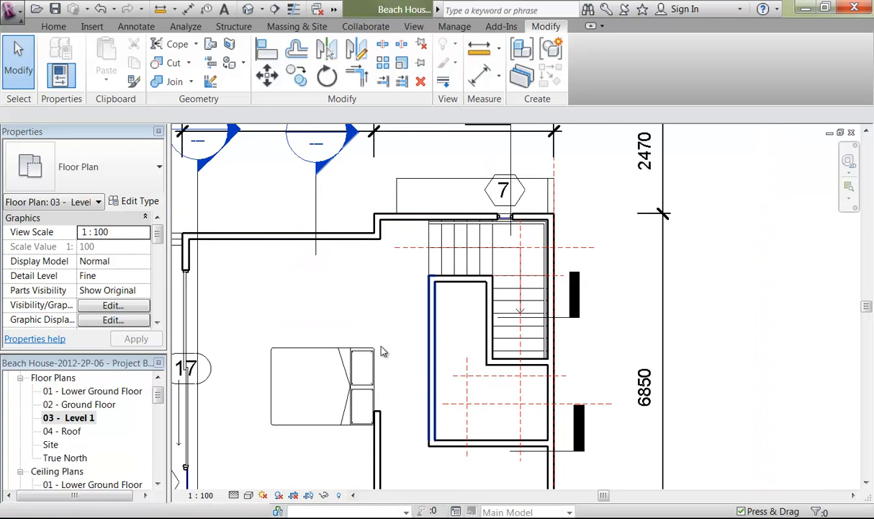
scroll(371, 327, "up", 1)
Step: Place a Single - Timber Frame Slider (AUS) 820 door in the enclosed room's wall facing the bed, about 700 mm from the room's lower wall
left_click(51, 28)
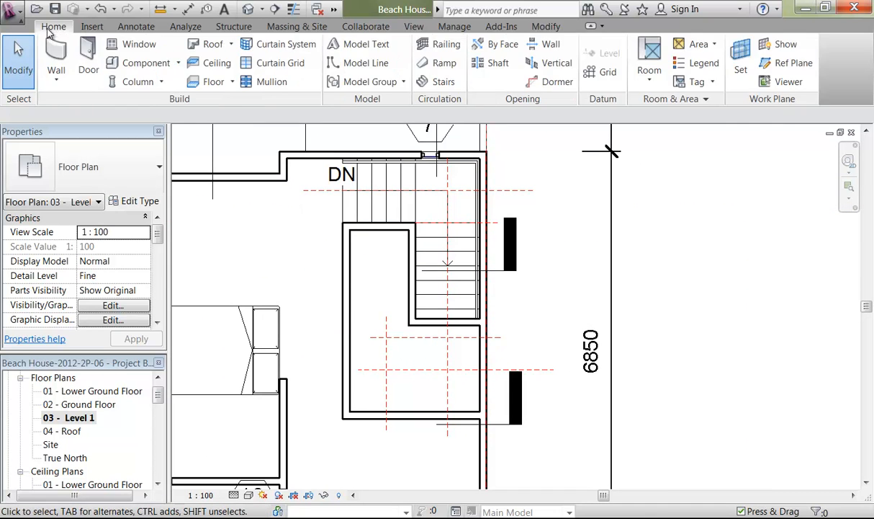
left_click(89, 59)
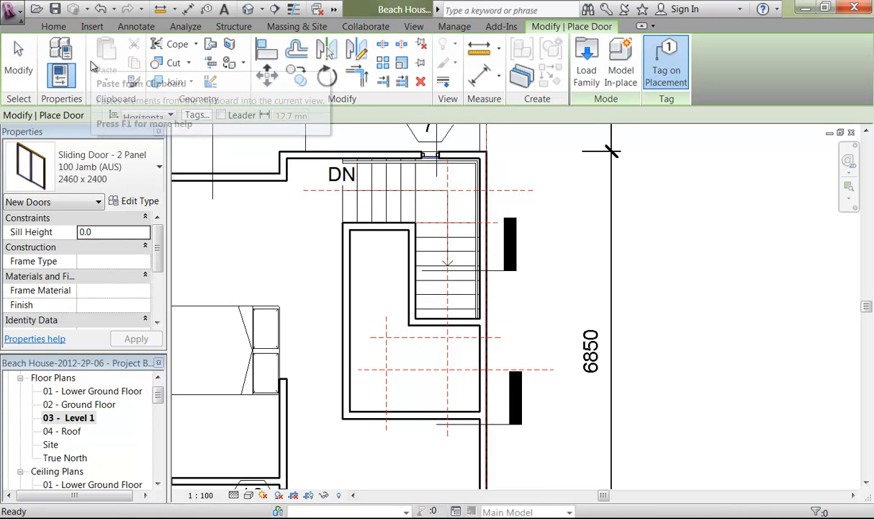
left_click(101, 159)
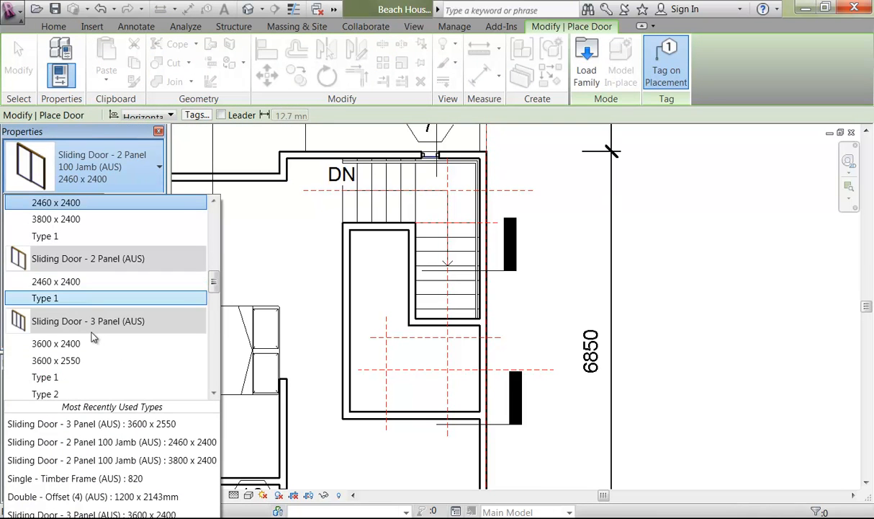
scroll(92, 339, "up", 5)
scroll(92, 338, "up", 2)
scroll(92, 337, "down", 2)
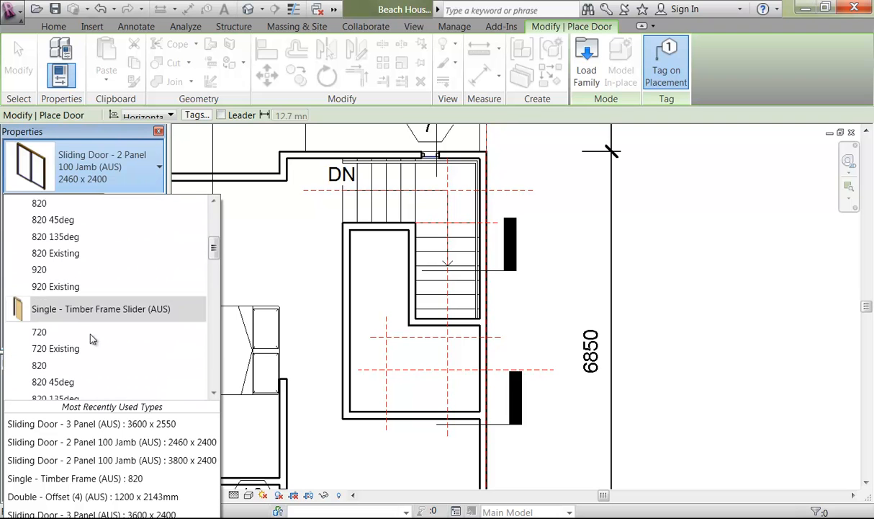
left_click(40, 292)
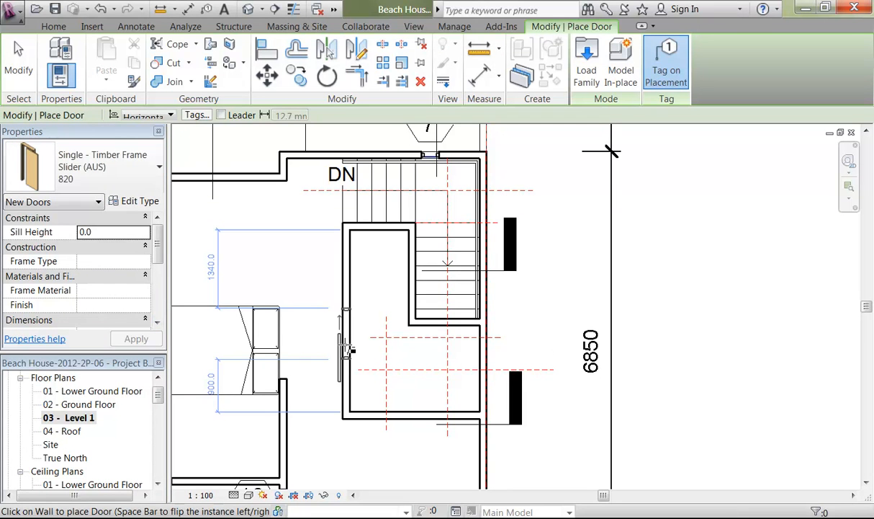
middle_click_drag(346, 349, 324, 318)
scroll(322, 318, "up", 2)
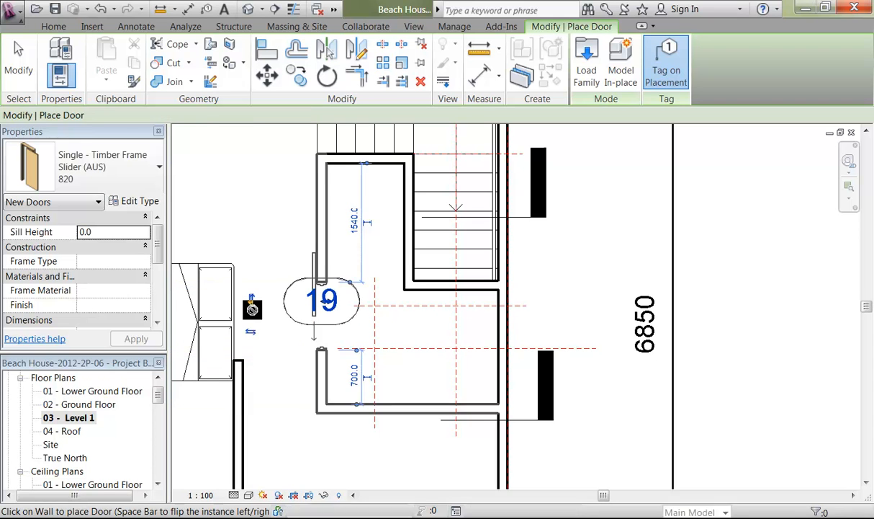
key("Escape")
key("Escape")
key("c")
key("m")
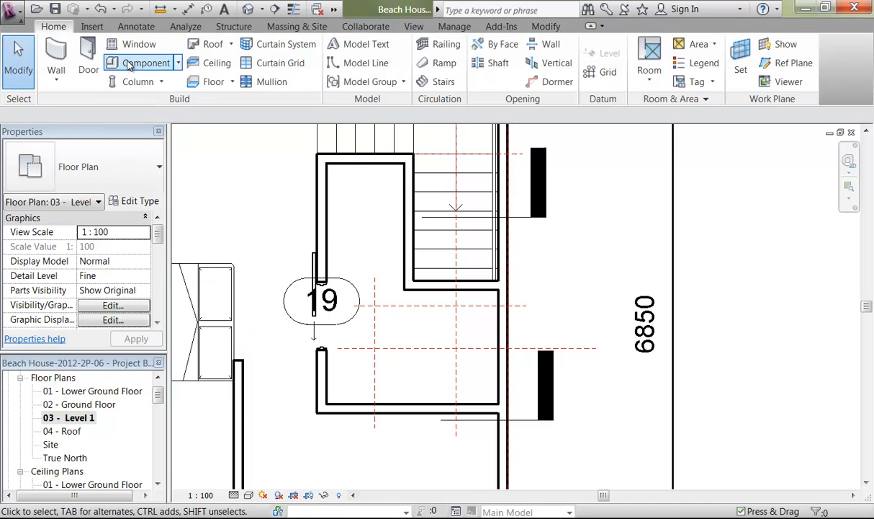
key("Escape")
key("Escape")
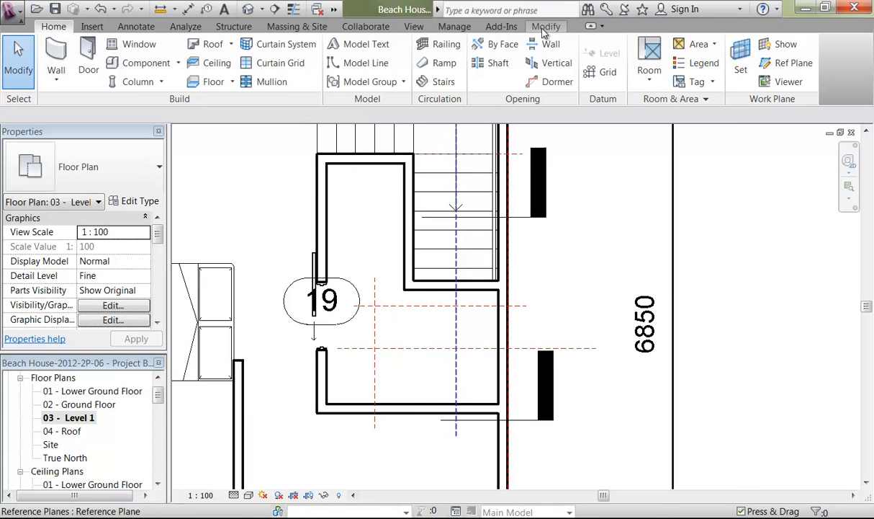
scroll(327, 311, "down", 2)
middle_click_drag(326, 312, 471, 290)
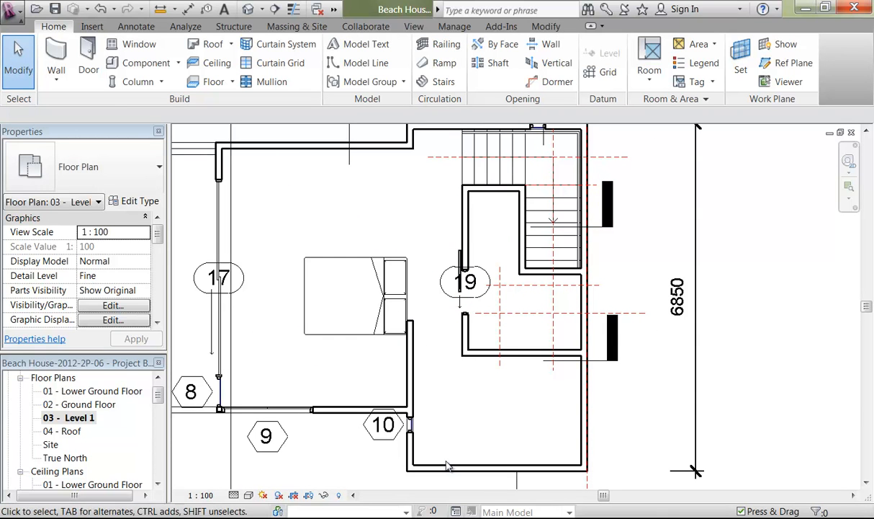
key("Tab")
key("Tab")
left_click(131, 180)
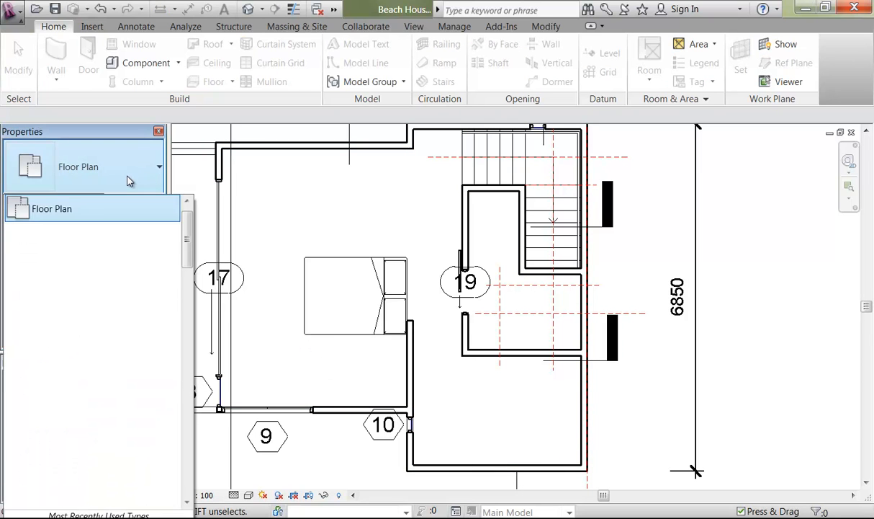
left_click(358, 307)
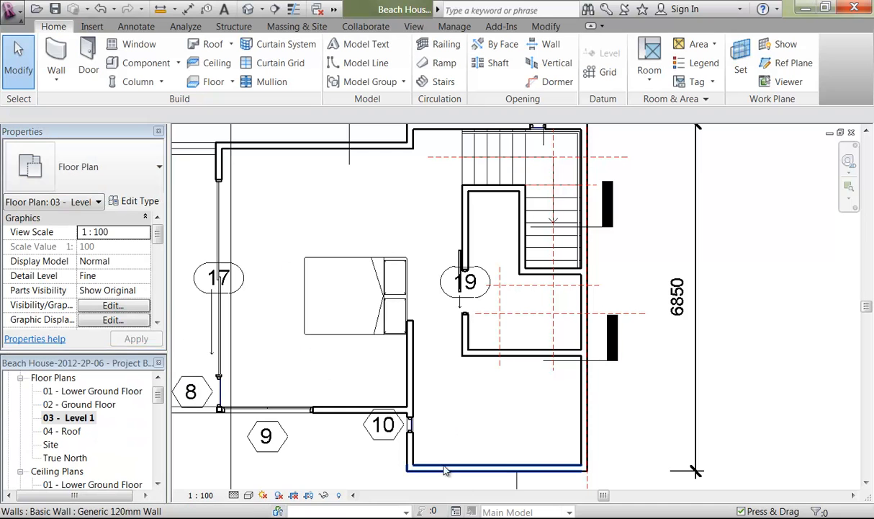
Step: Change the Level 1 interior floor's type from Generic 150mm to Floating Timber over Slab
key("Tab")
key("Tab")
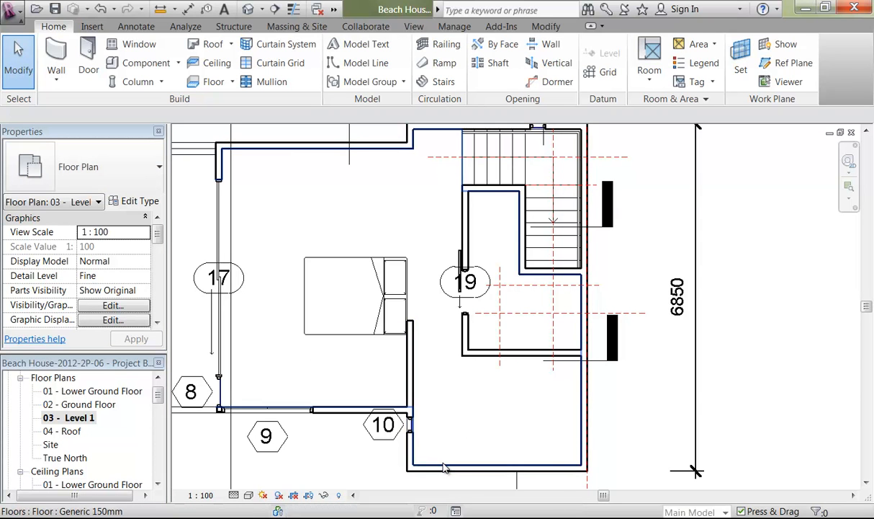
left_click(445, 468)
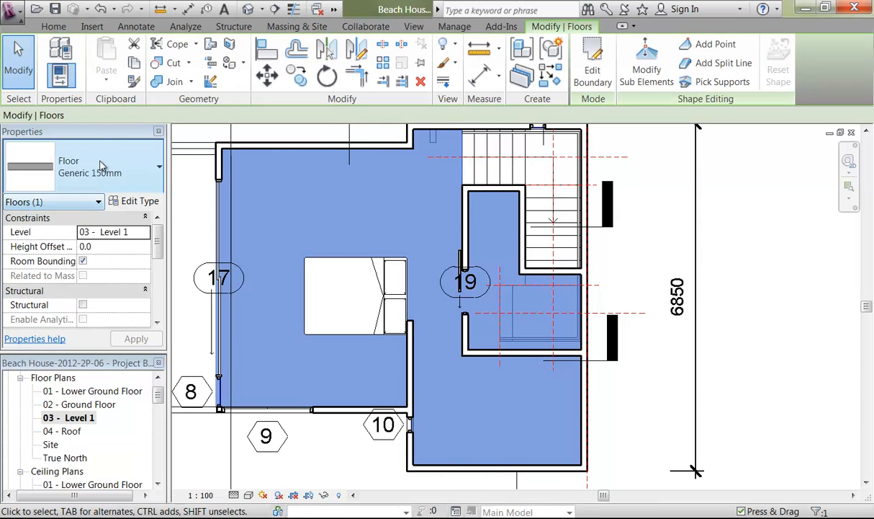
left_click(99, 164)
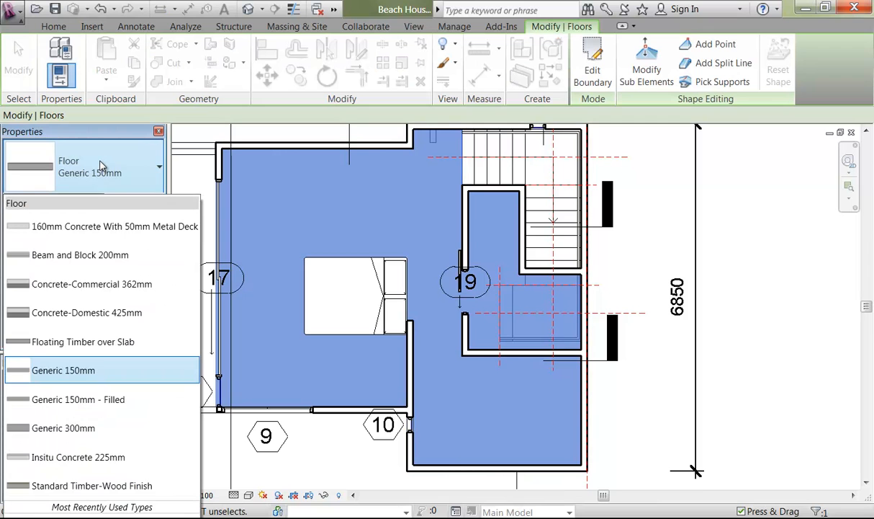
left_click(84, 342)
mouse_move(260, 336)
middle_mouse_down()
mouse_move(370, 316)
mouse_move(441, 365)
middle_mouse_up()
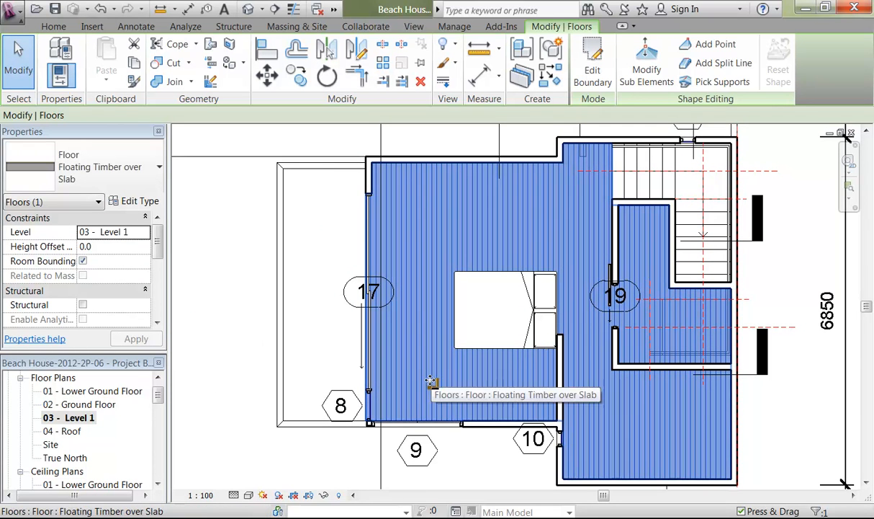
left_click(223, 327)
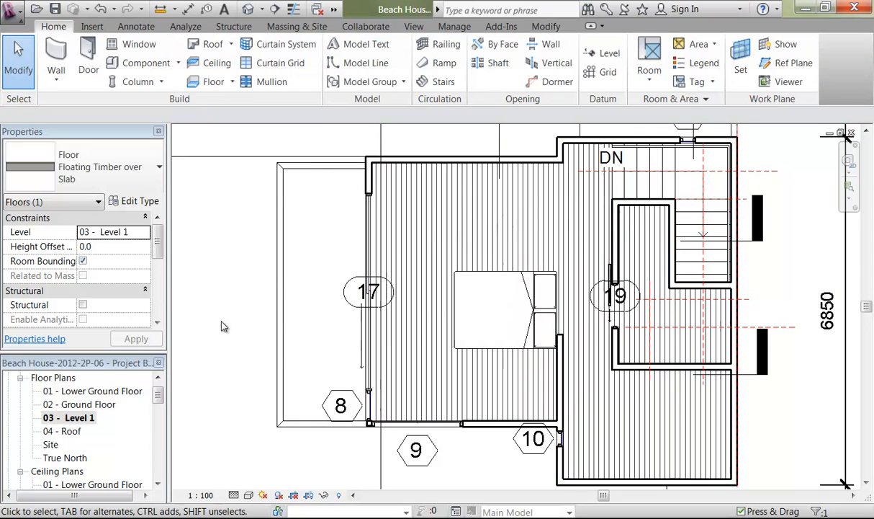
Step: Rotate the timber surface pattern of the Level 1 interior floor 90 degrees so the boards run horizontally across the plan
left_click(435, 300)
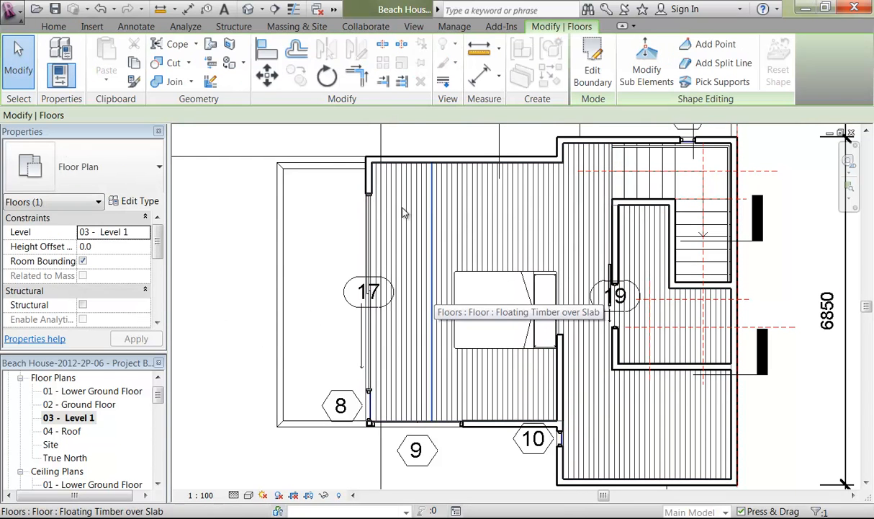
left_click(324, 75)
left_click(400, 207)
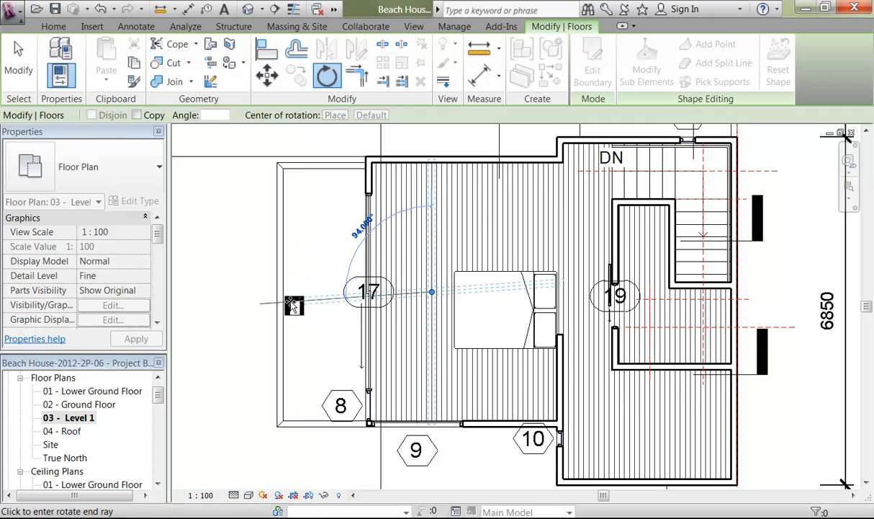
left_click(304, 292)
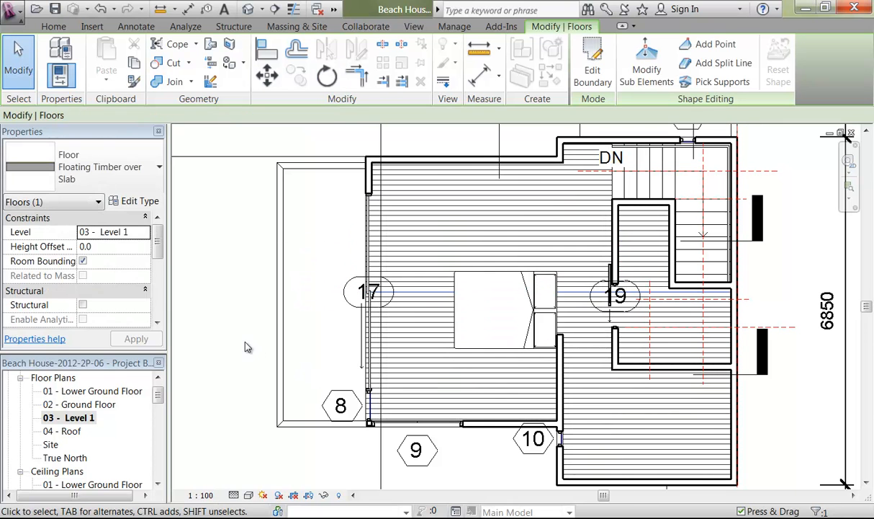
left_click(232, 324)
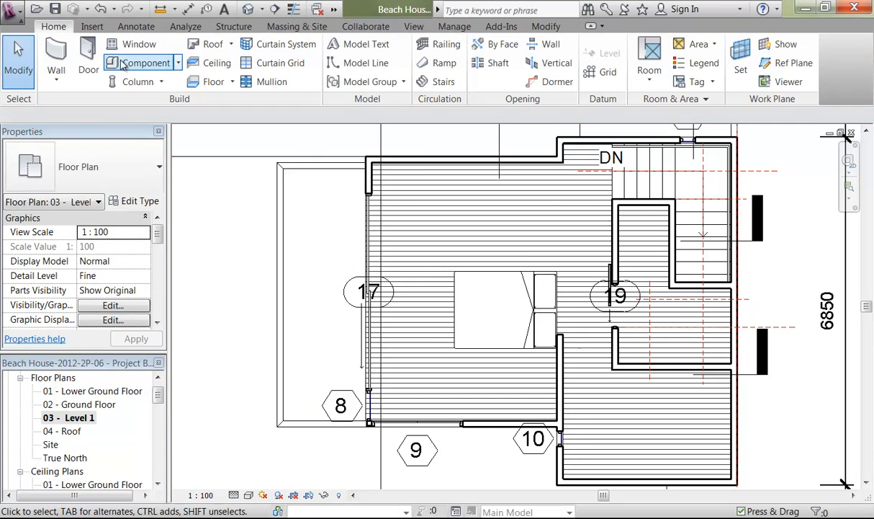
Step: Change the balcony floor outside door 17 to Floating Timber over Slab and display the Level 1 plan in the Shaded visual style
left_click(310, 429)
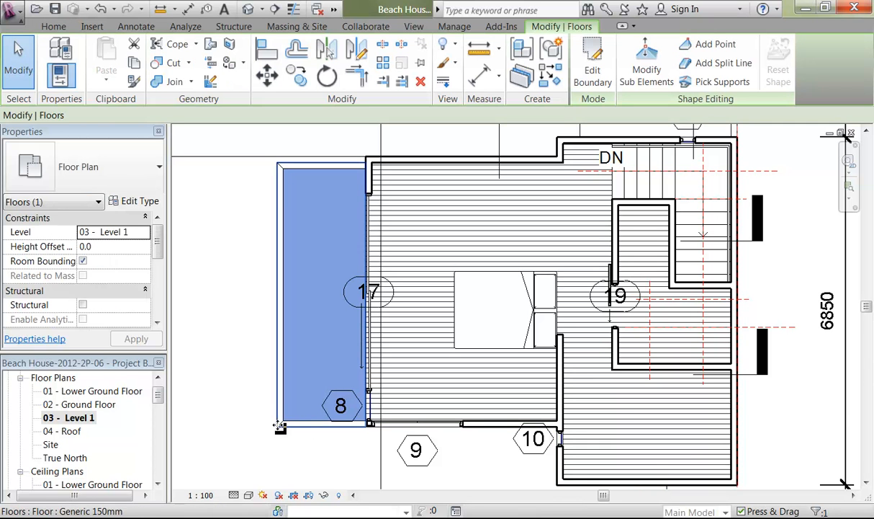
left_click(114, 162)
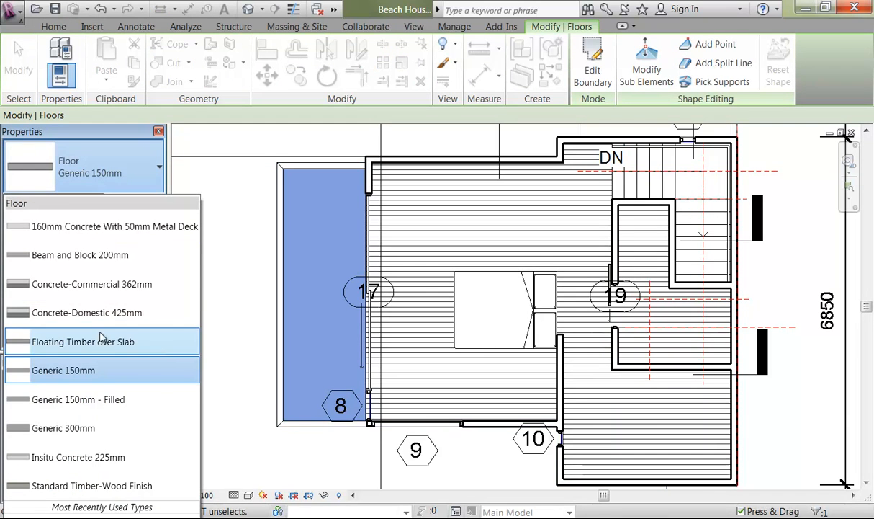
left_click(104, 344)
left_click(240, 369)
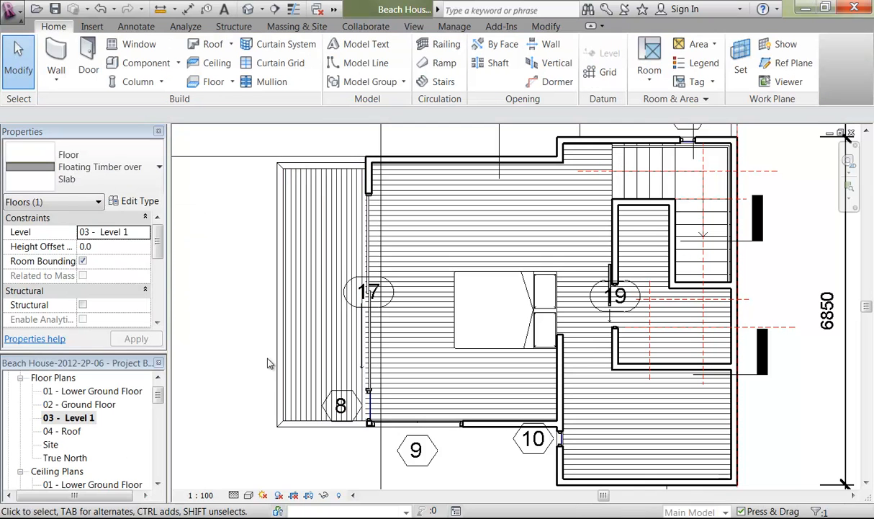
left_click(249, 494)
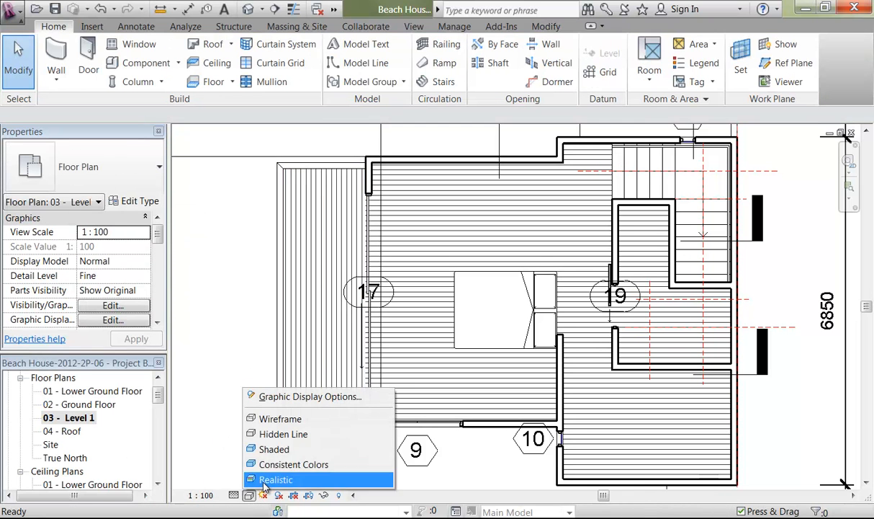
left_click(263, 449)
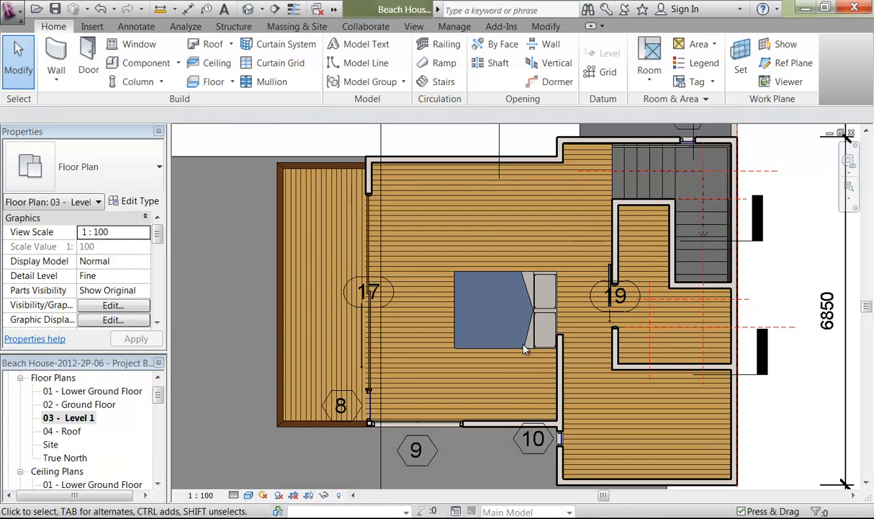
Step: Begin a Split Face on the Level 1 interior floor, sketching along the enclosed room's inner wall face to door 19 and across its upper jamb
middle_click_drag(607, 229, 496, 234)
scroll(514, 252, "up", 1)
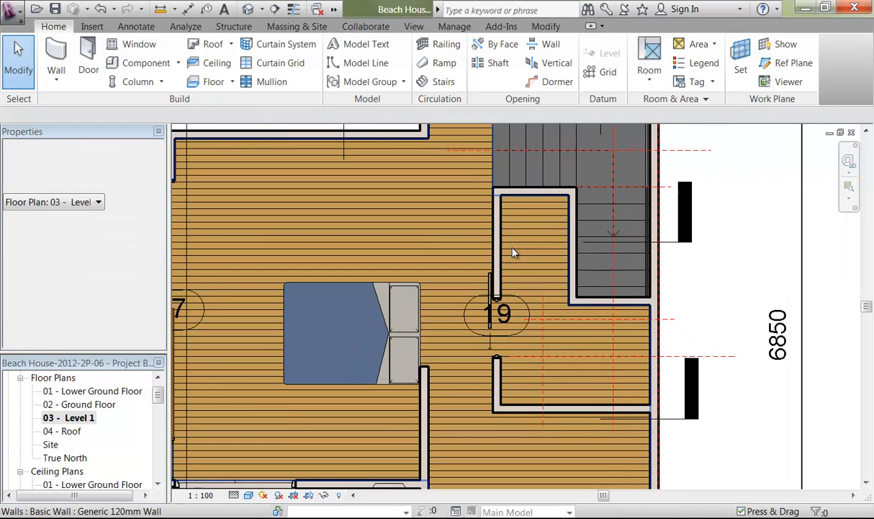
middle_click_drag(521, 263, 468, 255)
left_click(546, 26)
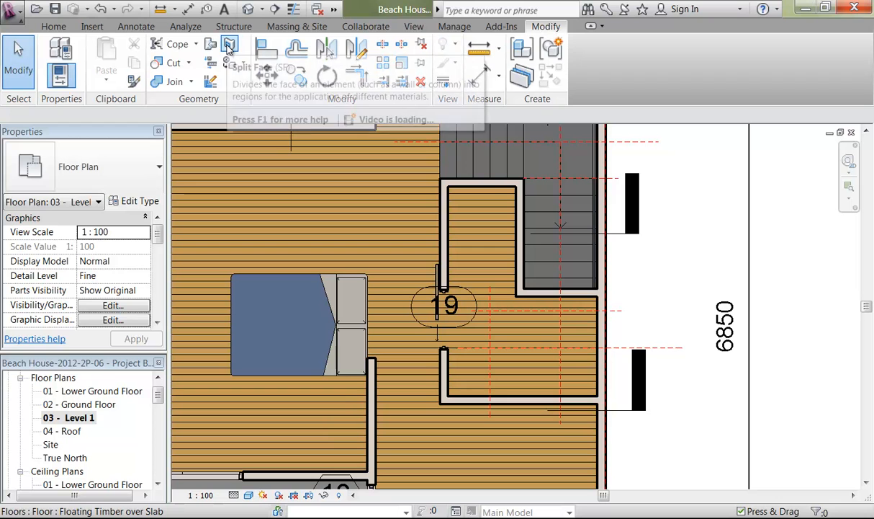
left_click(229, 46)
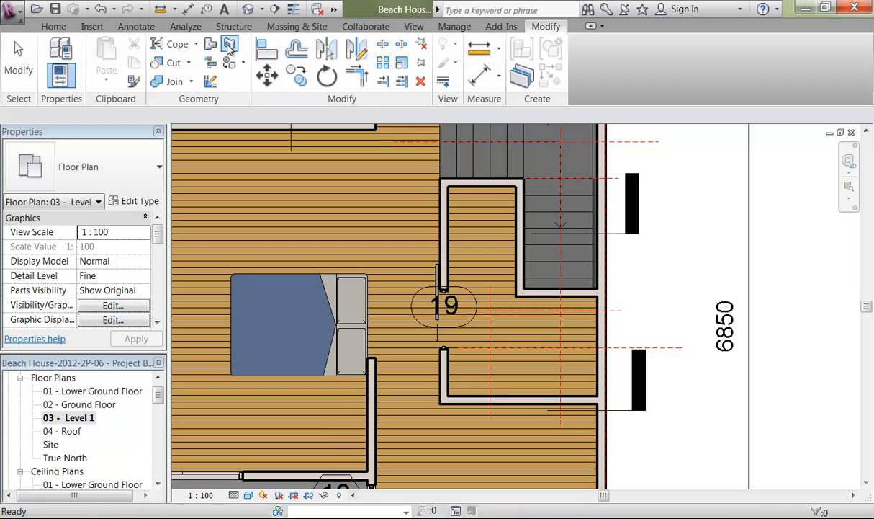
left_click(533, 303)
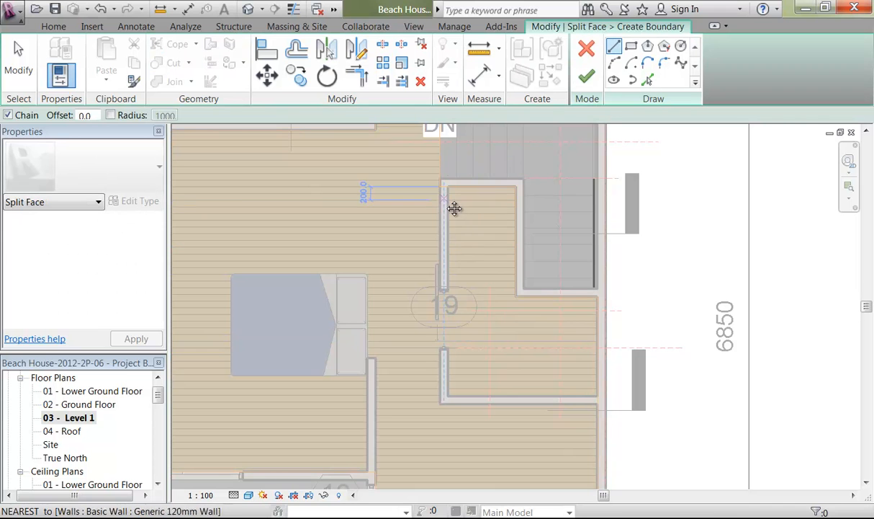
scroll(454, 199, "up", 4)
scroll(455, 197, "up", 2)
left_click(466, 187)
middle_click_drag(465, 379, 472, 218)
scroll(478, 309, "up", 4)
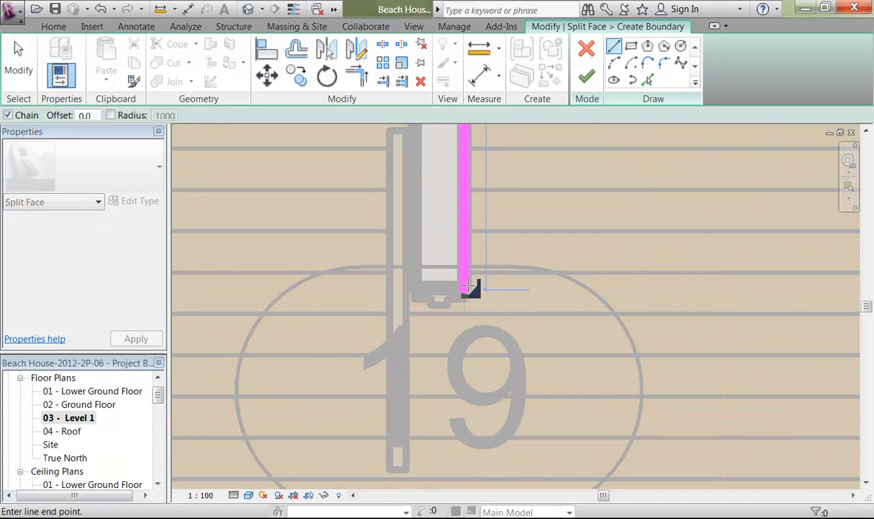
left_click(466, 286)
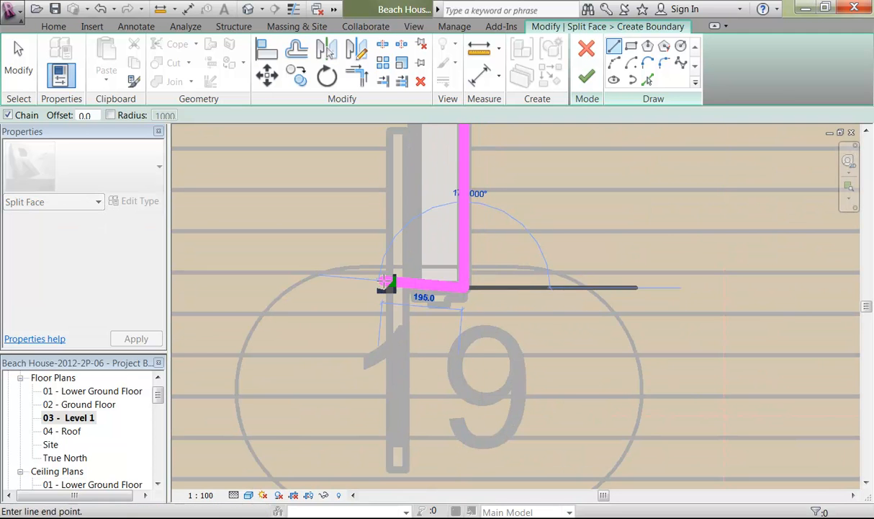
left_click(413, 289)
Step: Continue the split boundary across door 19's opening, around its lower jamb and along the inner wall face to the room's lower corner
middle_click_drag(442, 405, 422, 181)
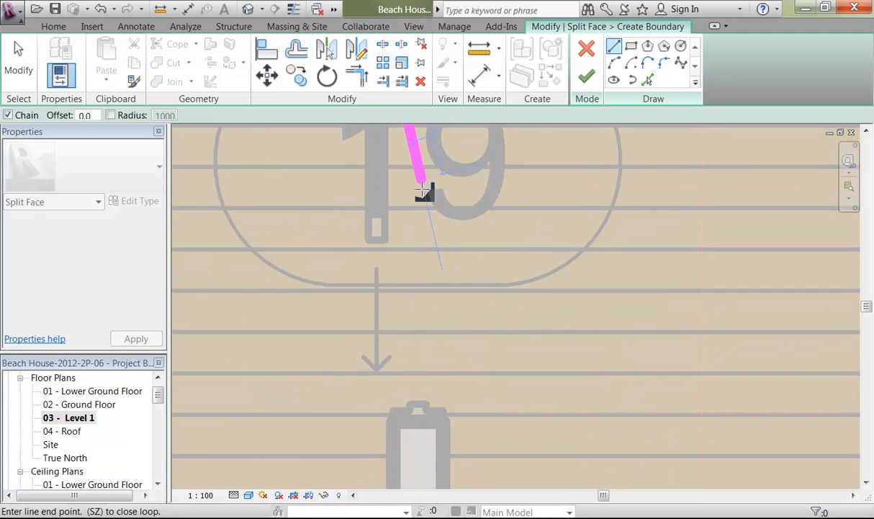
scroll(398, 383, "down", 2)
left_click(404, 351)
left_click(436, 349)
middle_click_drag(445, 406, 450, 178)
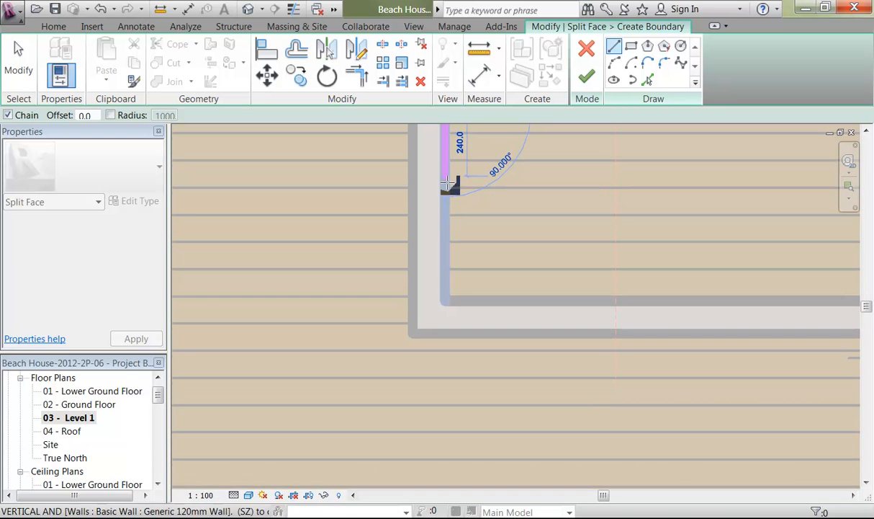
left_click(448, 301)
Step: Extend the split boundary along the room's lower wall to the exterior wall and finish the face split
middle_click_drag(448, 301, 137, 334)
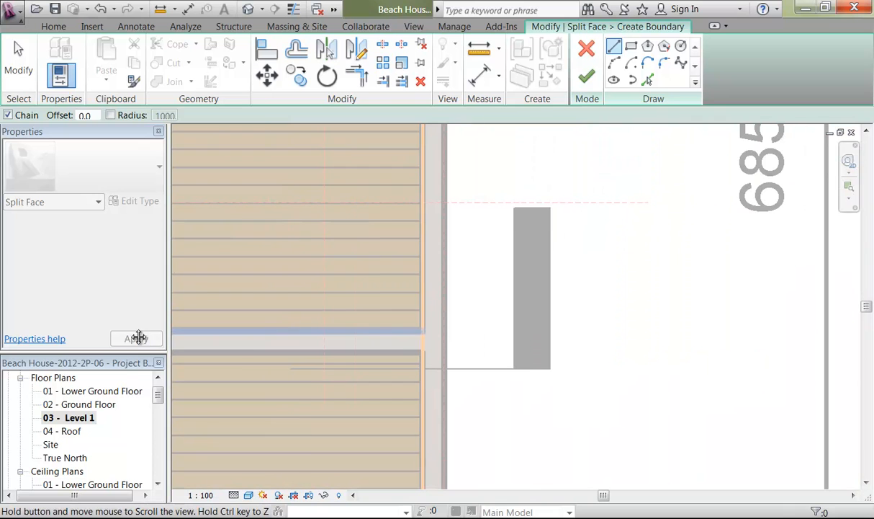
left_click(425, 331)
middle_click_drag(400, 295, 603, 420)
scroll(531, 398, "down", 2)
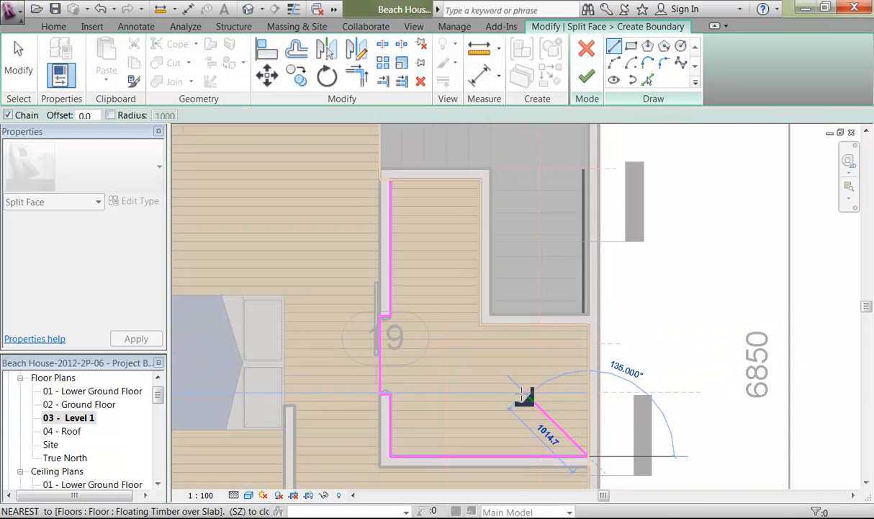
key("Escape")
key("Escape")
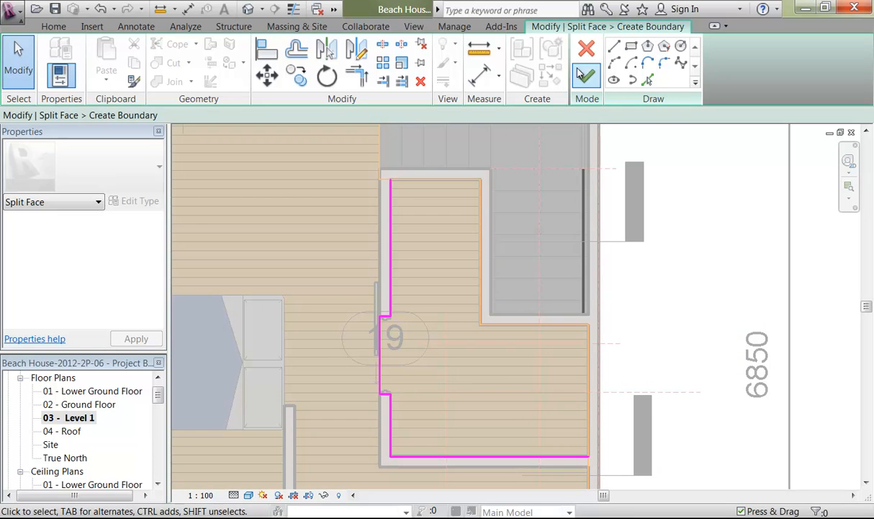
left_click(587, 75)
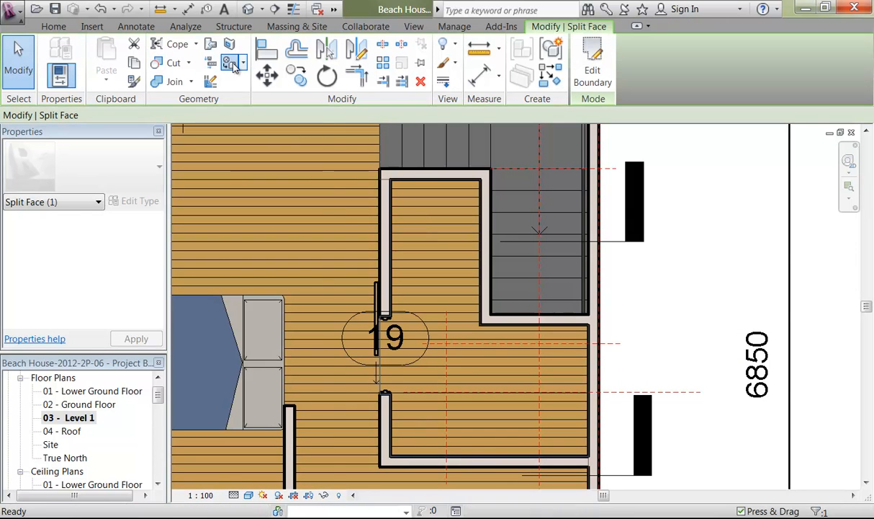
Step: Paint the enclosed room's split floor region with the Ceramic Tile Bathroom material
left_click(231, 64)
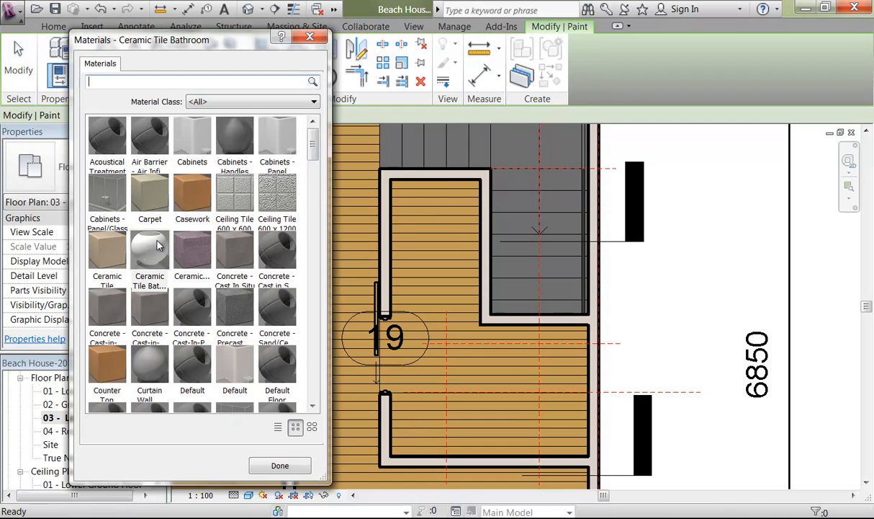
left_click(157, 253)
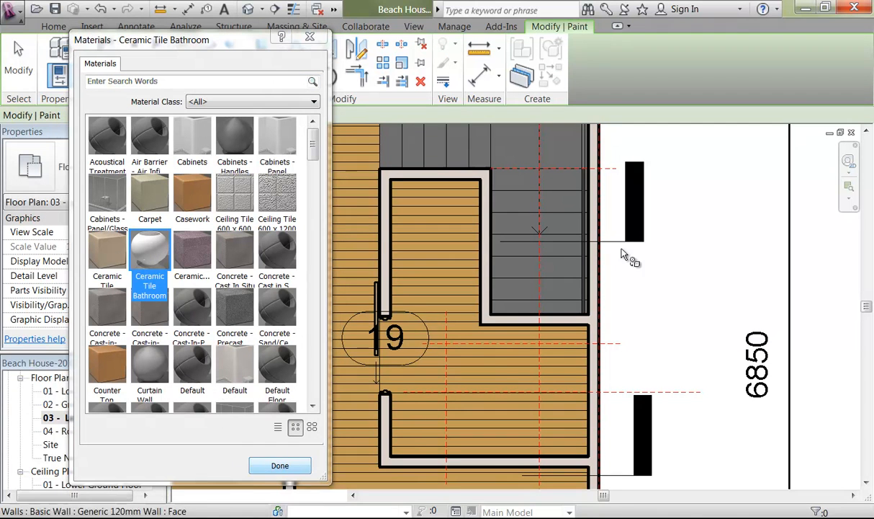
left_click(506, 364)
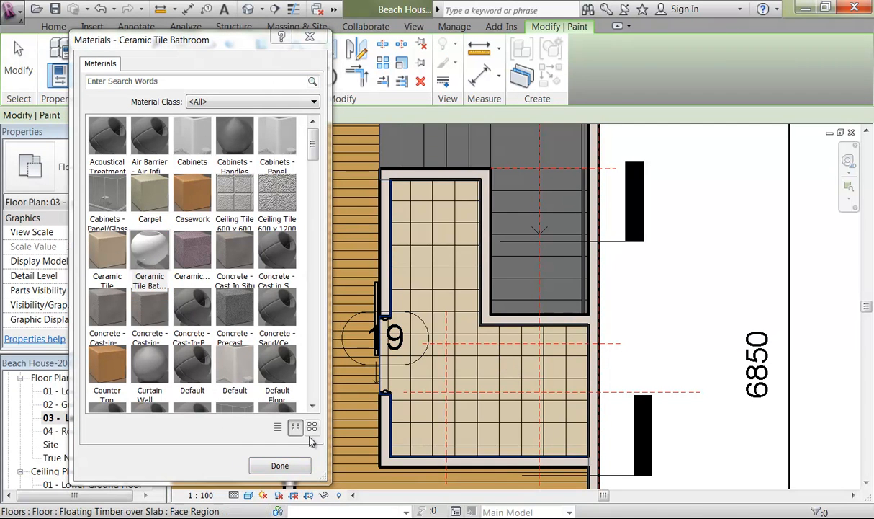
left_click(294, 472)
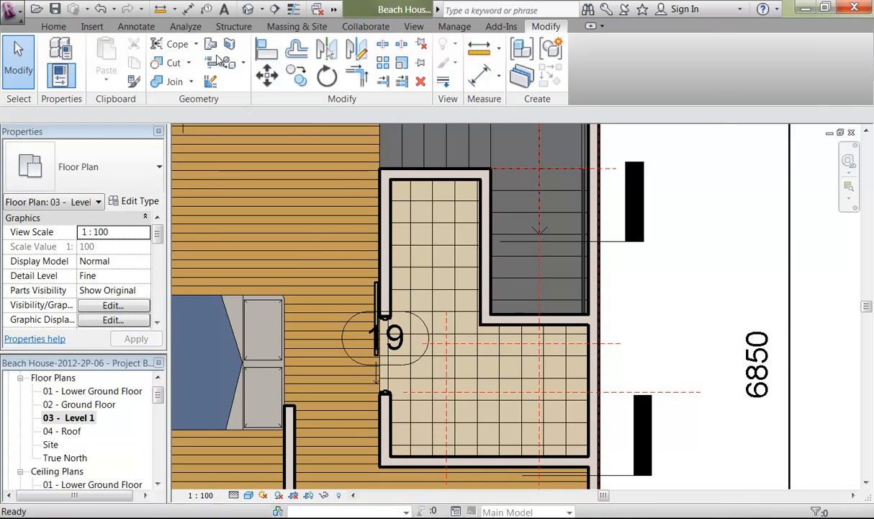
Step: Place an M_Sink Bathroom_1-3D 400 x 500mm against the bathroom's lower wall, centred about 1680 mm from the exterior wall
left_click(53, 25)
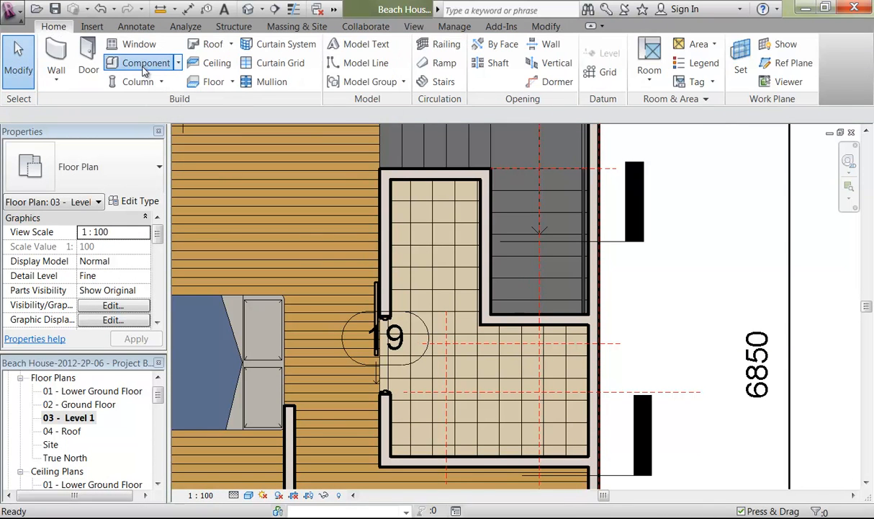
left_click(144, 65)
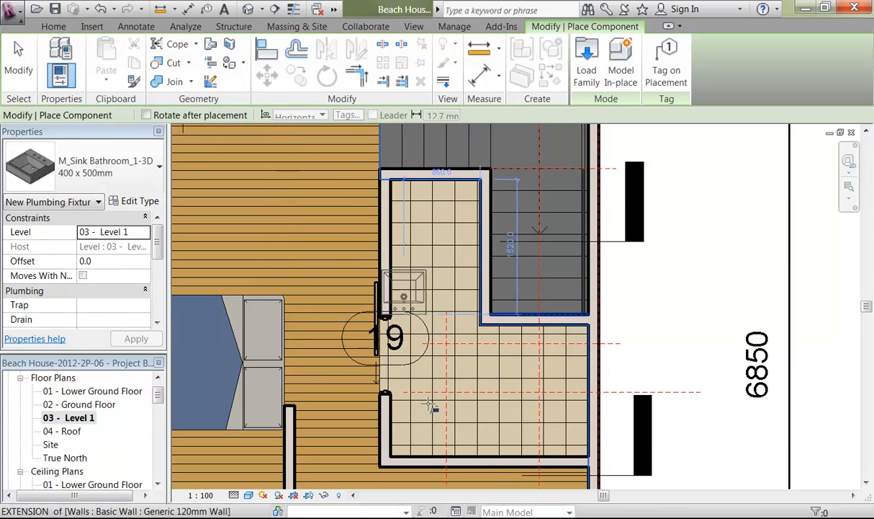
left_click(442, 455)
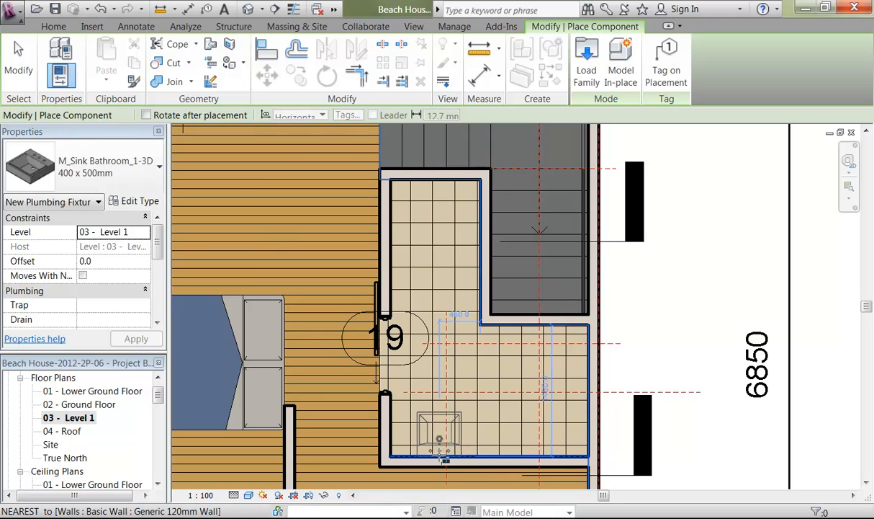
Step: Place an M_WC Seat Wall Hung-3D 540 x 360mm centred on the end wall of the bathroom's narrow upper part
left_click(112, 186)
scroll(30, 274, "up", 3)
scroll(30, 273, "up", 8)
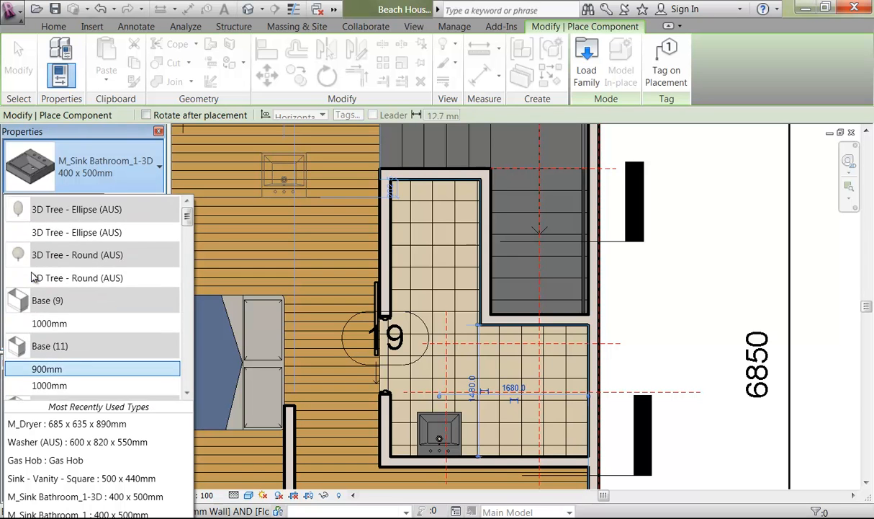
scroll(33, 277, "down", 12)
scroll(45, 308, "down", 2)
scroll(46, 308, "up", 1)
left_click(86, 334)
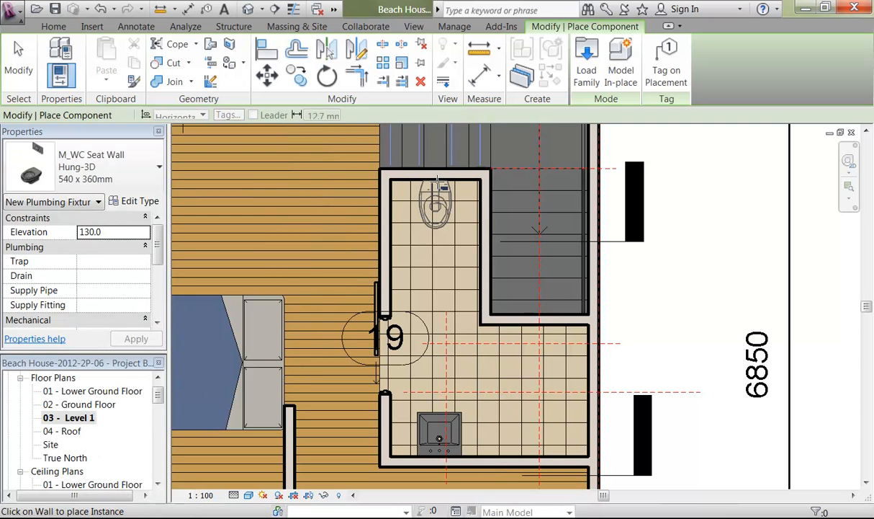
left_click(436, 186)
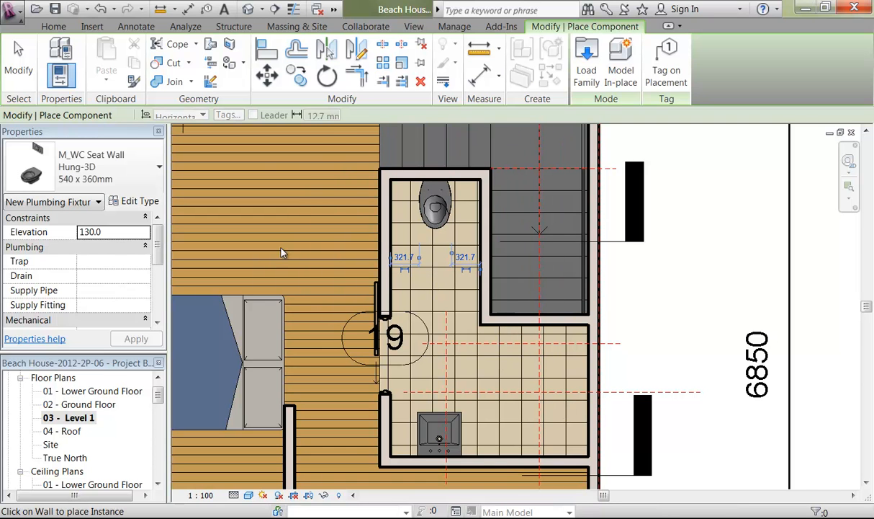
Step: Load the M_Shower Stall family from the Australia library's Plumbing Fixtures folder
left_click(586, 64)
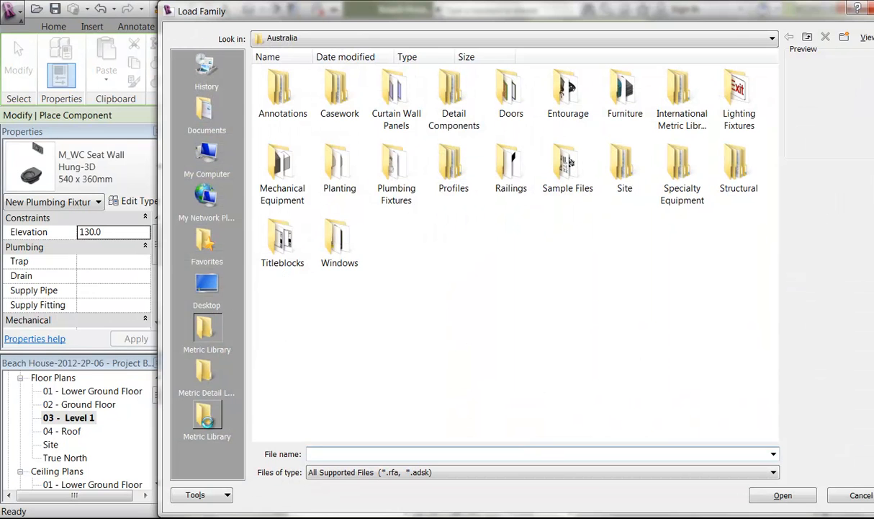
left_click(209, 427)
double_click(512, 248)
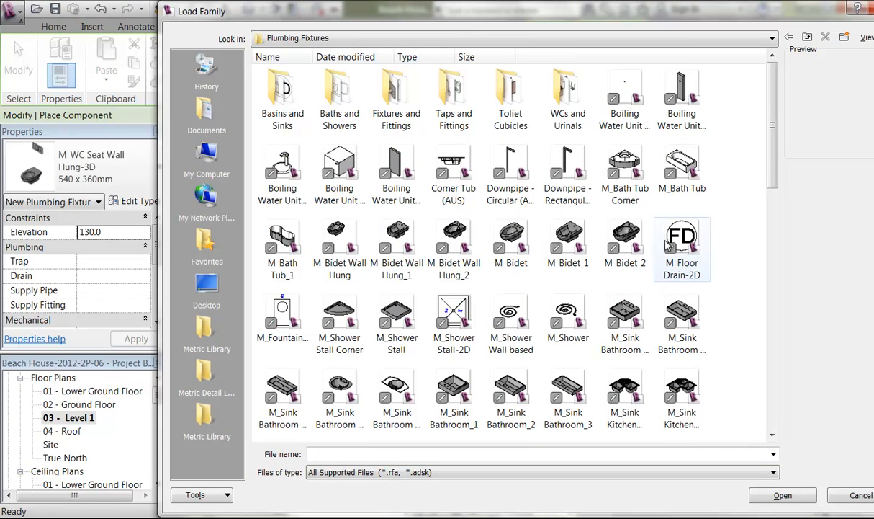
left_click(453, 317)
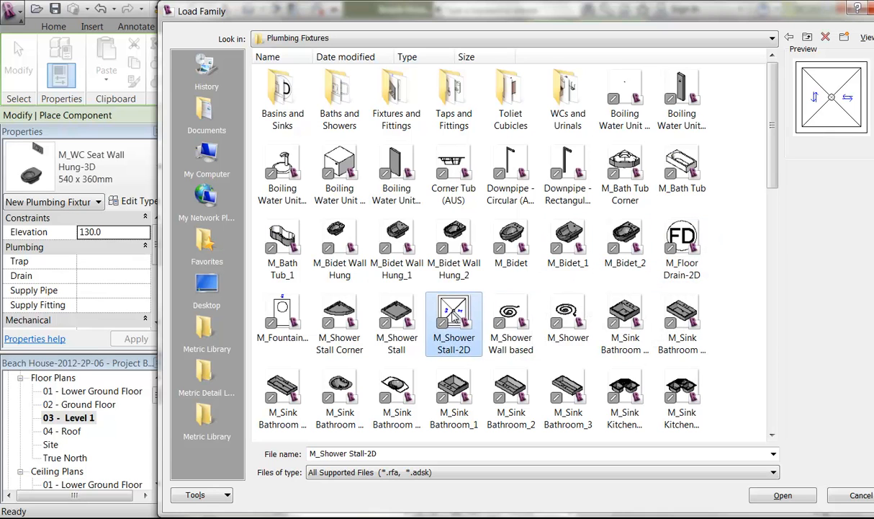
left_click(397, 317)
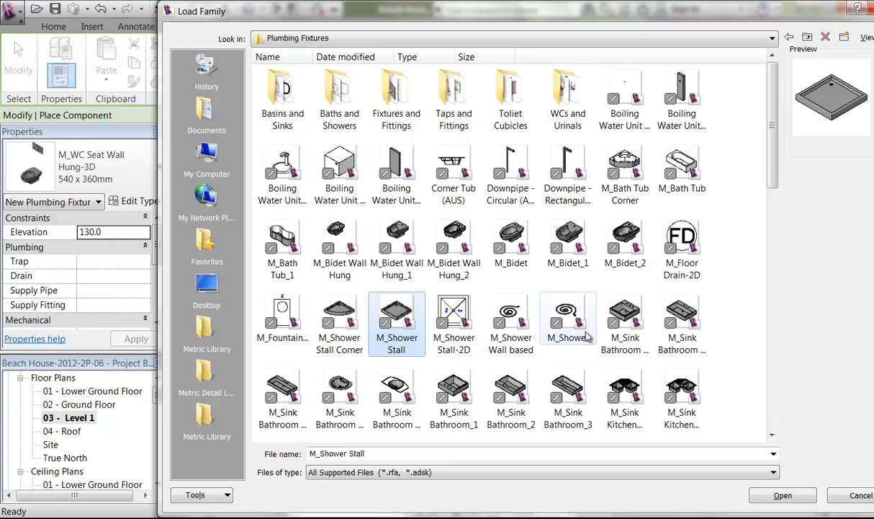
left_click(782, 495)
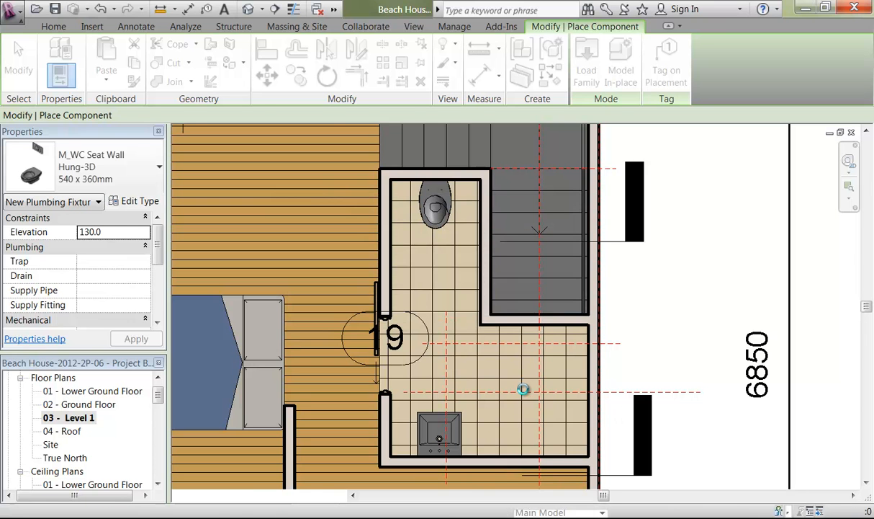
Step: Place the 800 x 800 shower stall against the exterior wall, about 320 mm above the lower wall, rotated with its drain in the lower outer corner
middle_click_drag(568, 386, 587, 328)
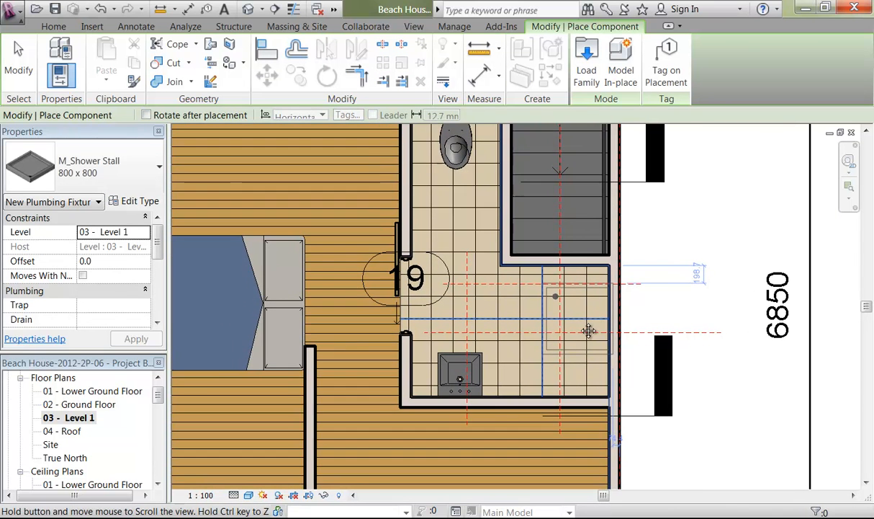
scroll(587, 327, "up", 2)
key("space")
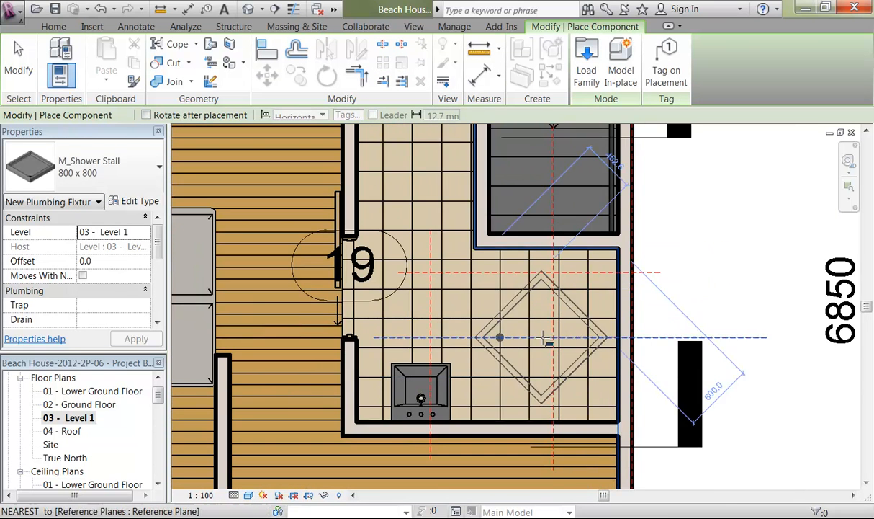
key("space")
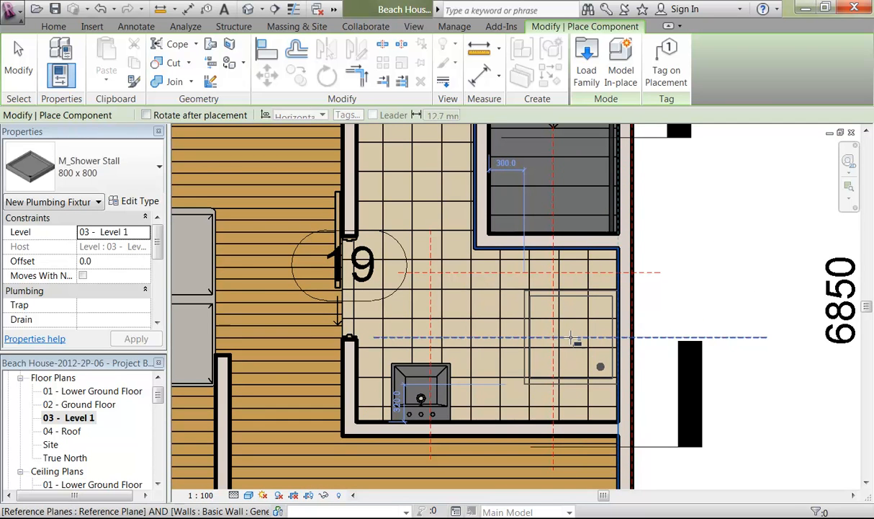
left_click(571, 338)
key("Escape")
key("Escape")
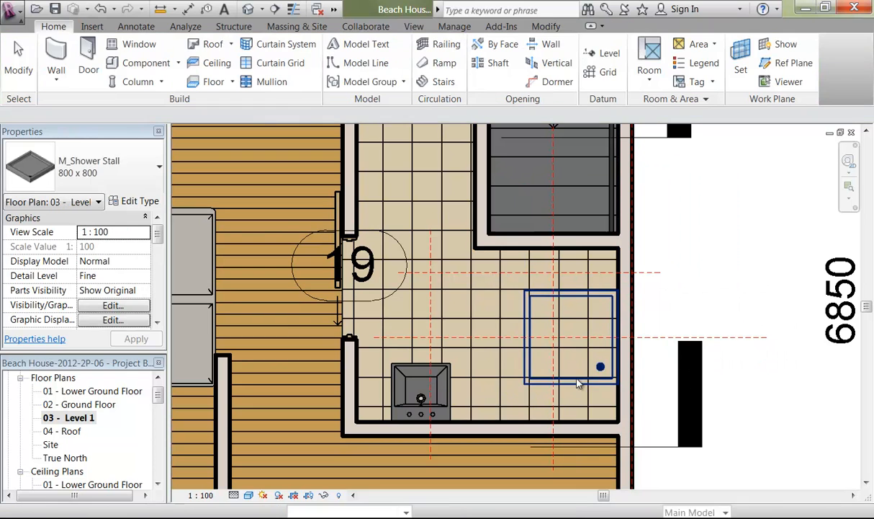
Step: Measure the width and depth of the shower recess between the stair walls, the exterior wall and the bathroom's lower wall
middle_click_drag(552, 371, 514, 368)
scroll(514, 369, "up", 2)
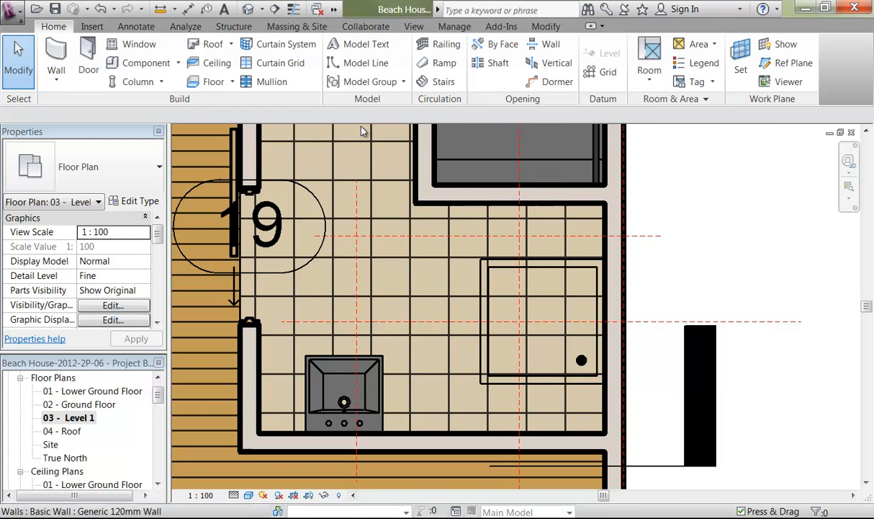
left_click(159, 9)
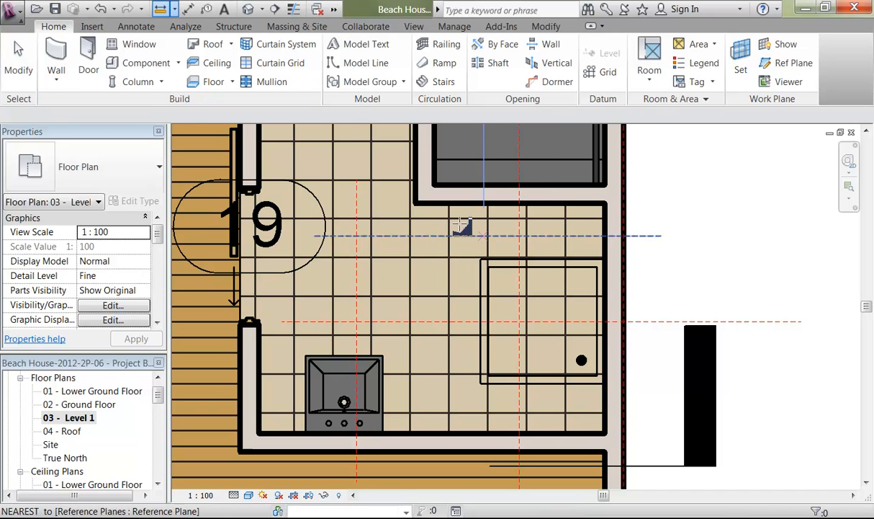
left_click(418, 205)
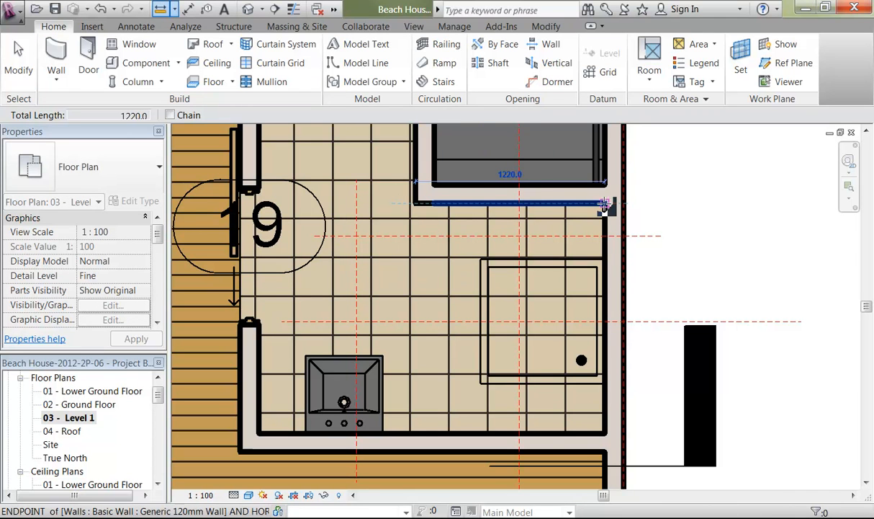
left_click(413, 205)
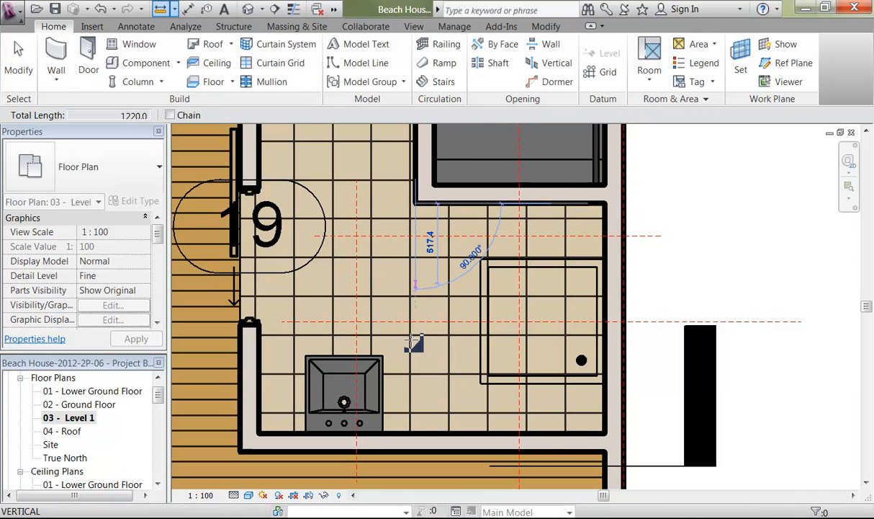
left_click(418, 432)
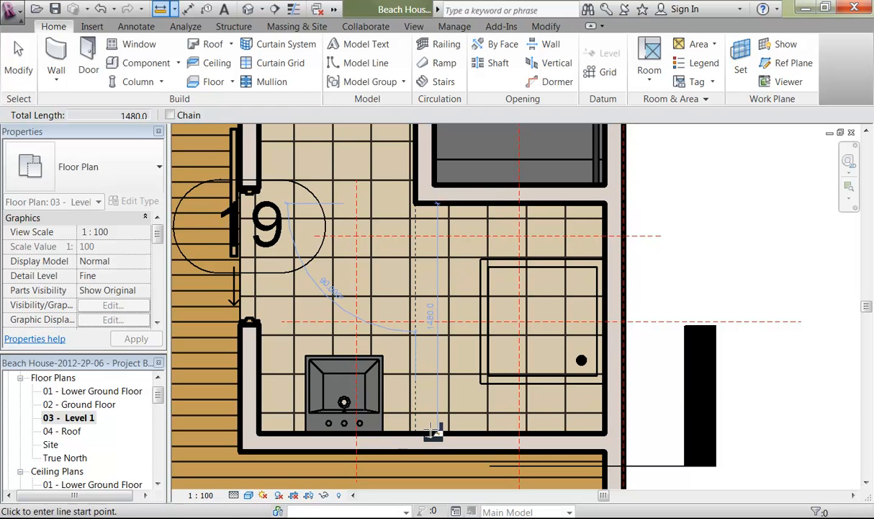
key("Escape")
key("Escape")
Step: Duplicate the placed shower stall's 800 x 800 type under the name 1220 x 1480
left_click(486, 388)
key("Escape")
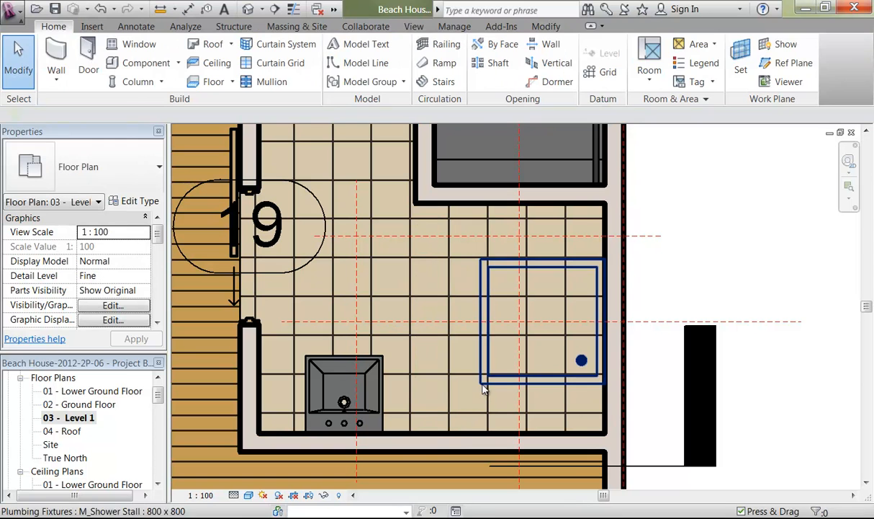
left_click(486, 280)
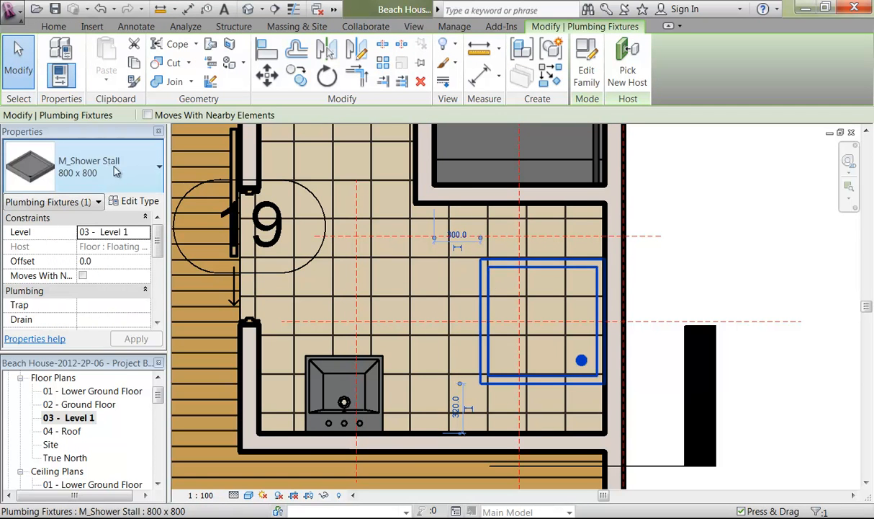
left_click(135, 201)
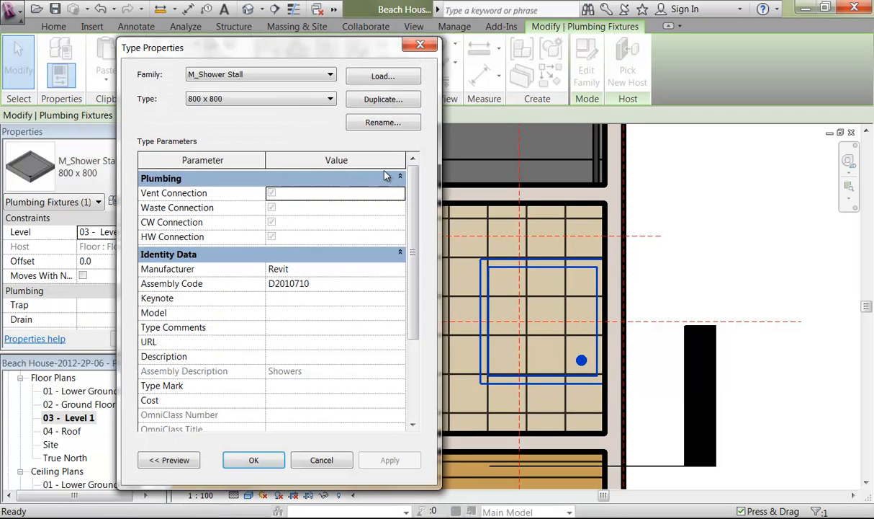
left_click(281, 99)
left_click(280, 99)
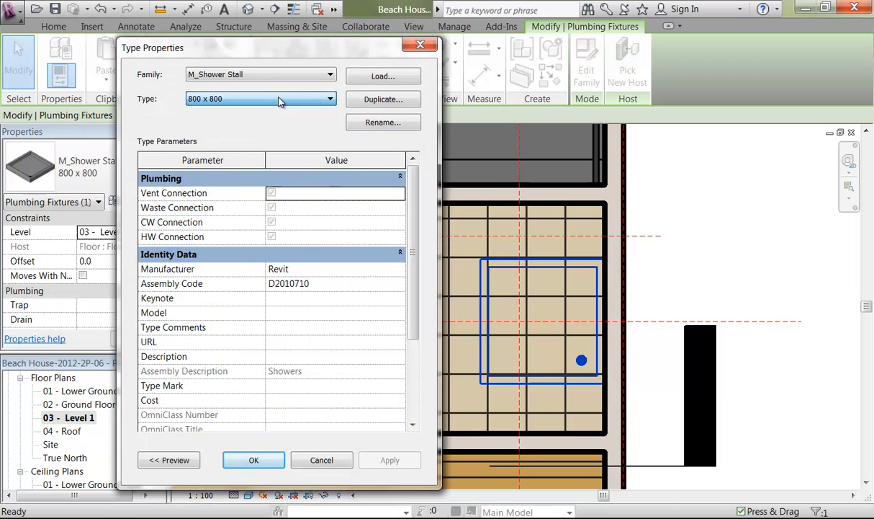
left_click(394, 99)
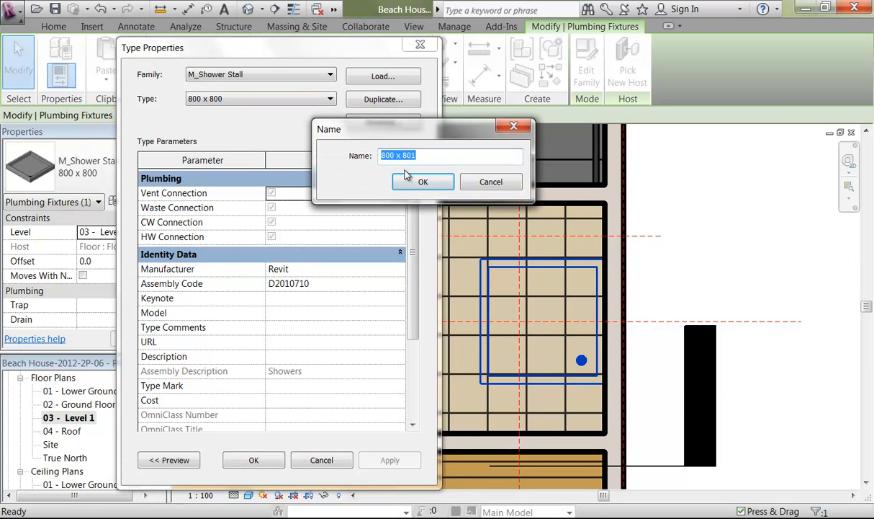
type("122")
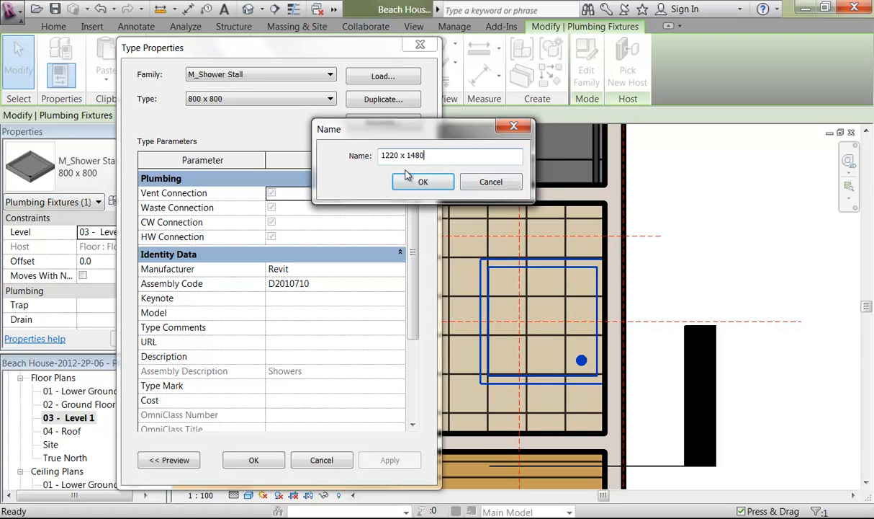
left_click(424, 181)
Step: Set the new shower type's width to 1220 and depth to 1480, and apply it to the stall
scroll(392, 216, "down", 3)
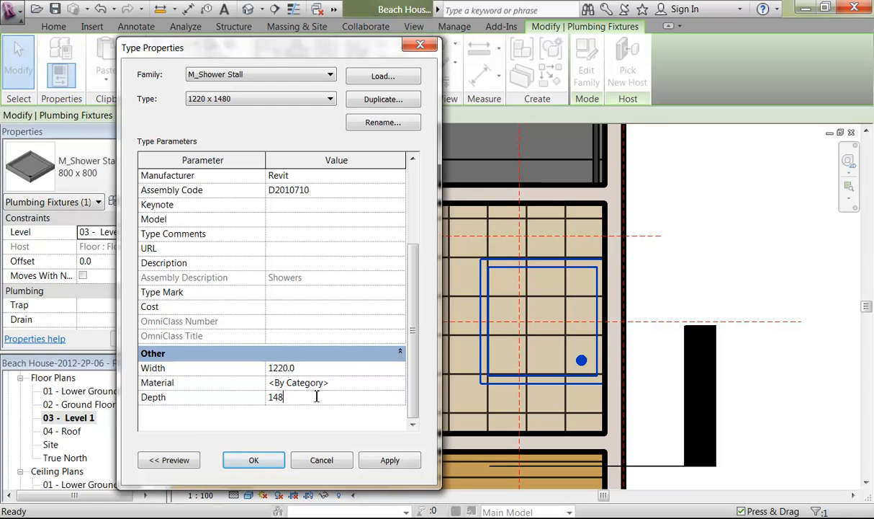
left_click(390, 460)
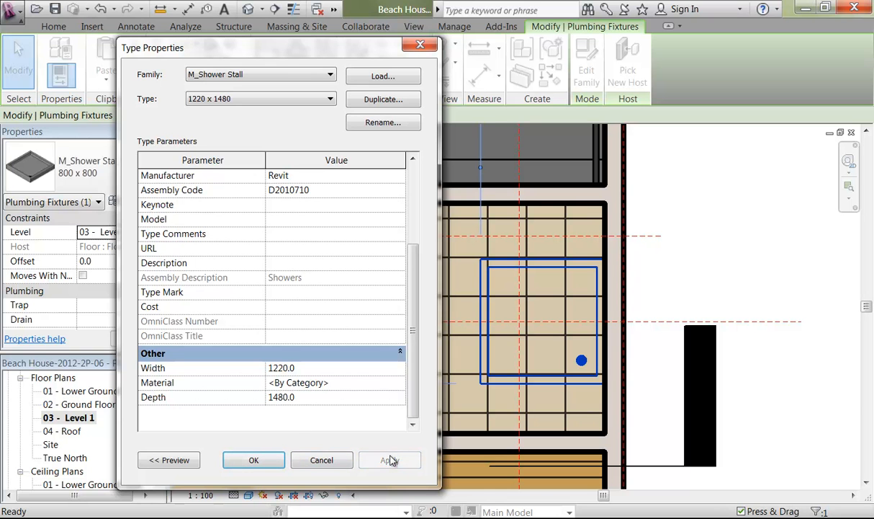
left_click(263, 460)
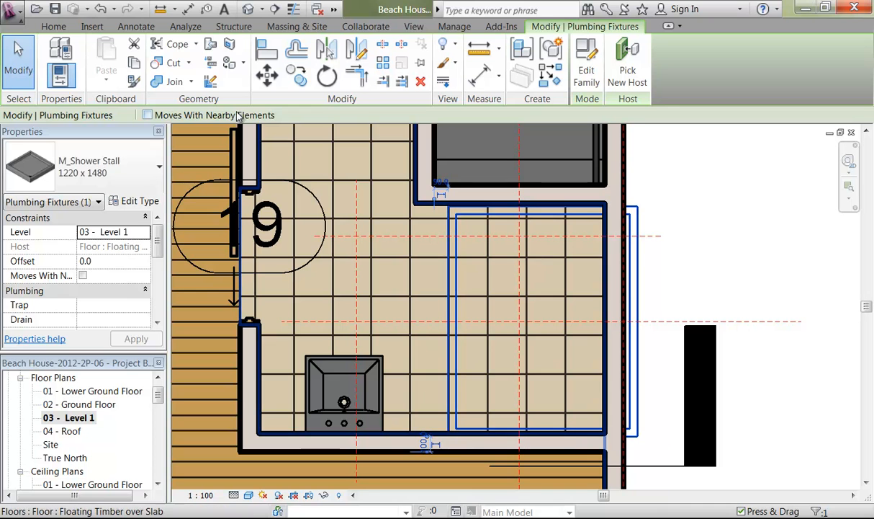
Step: Move the resized shower stall by its upper outer corner onto the recess's inner wall corner at the exterior wall
left_click(267, 75)
scroll(605, 214, "up", 1)
left_click(605, 214)
scroll(597, 213, "up", 3)
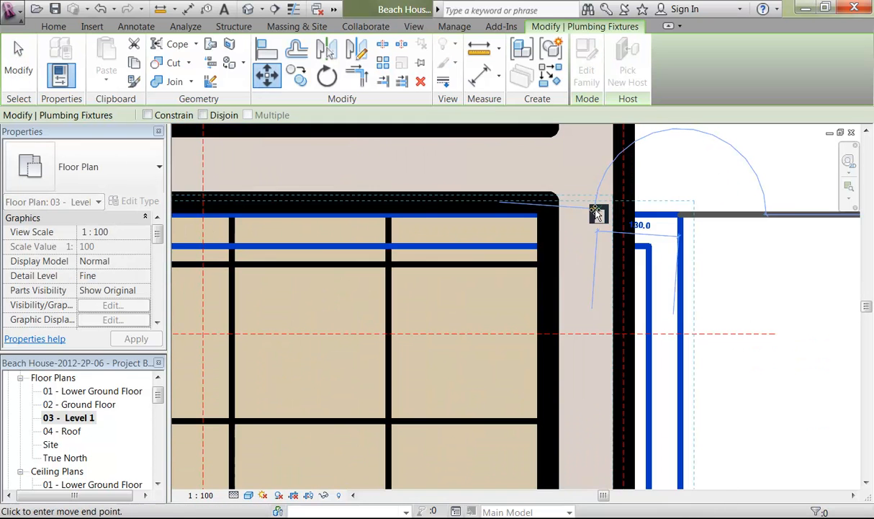
left_click(549, 204)
scroll(549, 203, "down", 5)
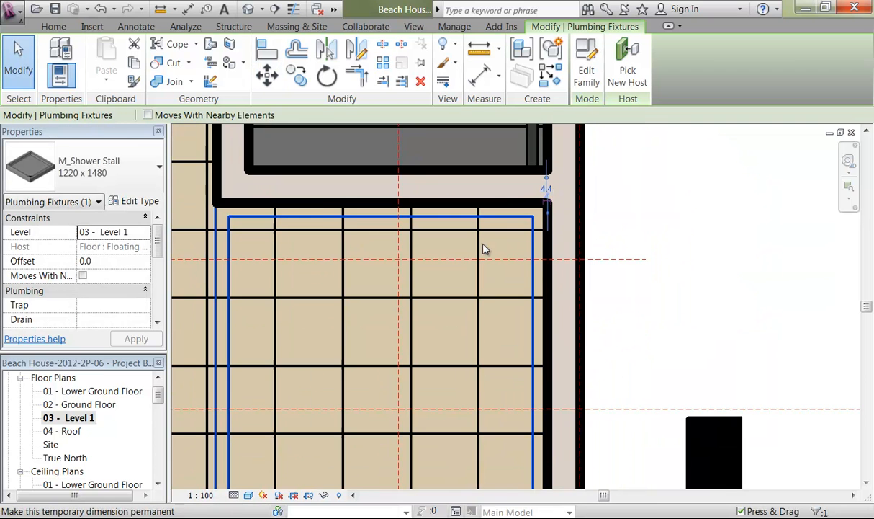
middle_click_drag(425, 297, 478, 298)
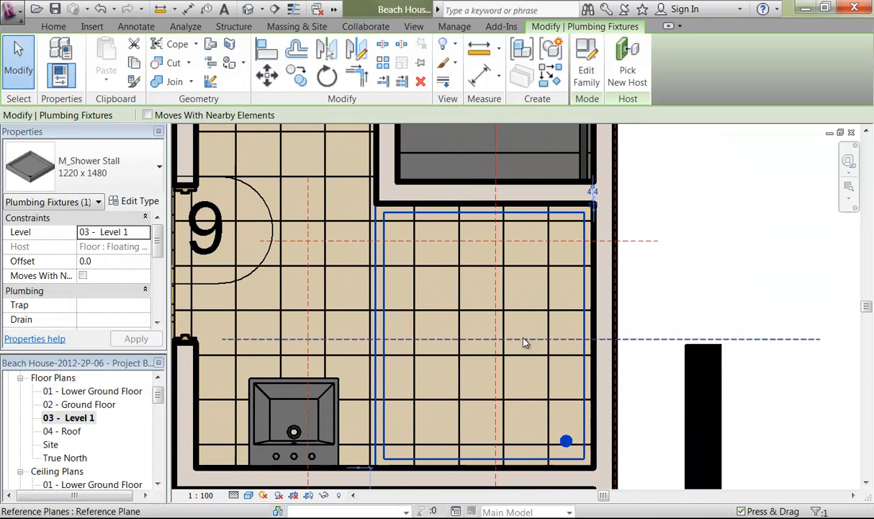
left_click(659, 289)
scroll(658, 289, "down", 3)
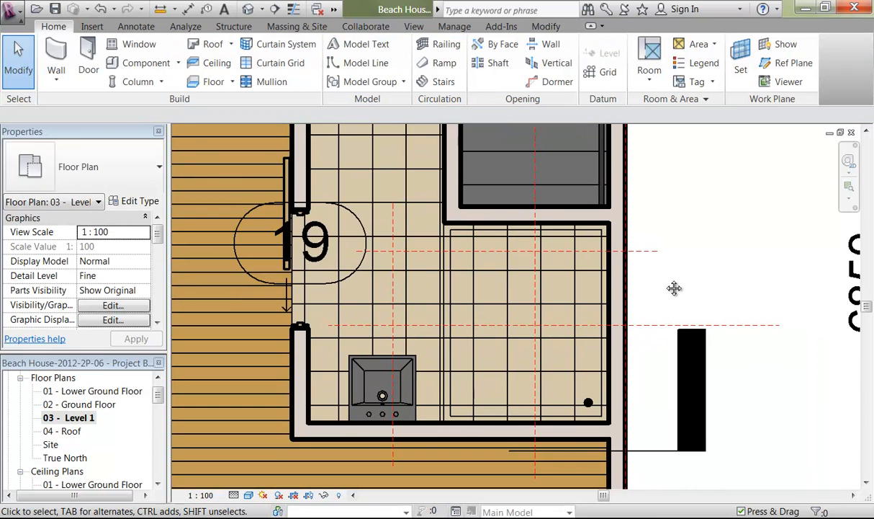
Step: Mirror the shower stall about its own vertical centreline so the drain sits in the lower corner nearest the sink
scroll(668, 287, "left", 2, "shift")
scroll(667, 287, "down", 1)
middle_click_drag(668, 288, 641, 324)
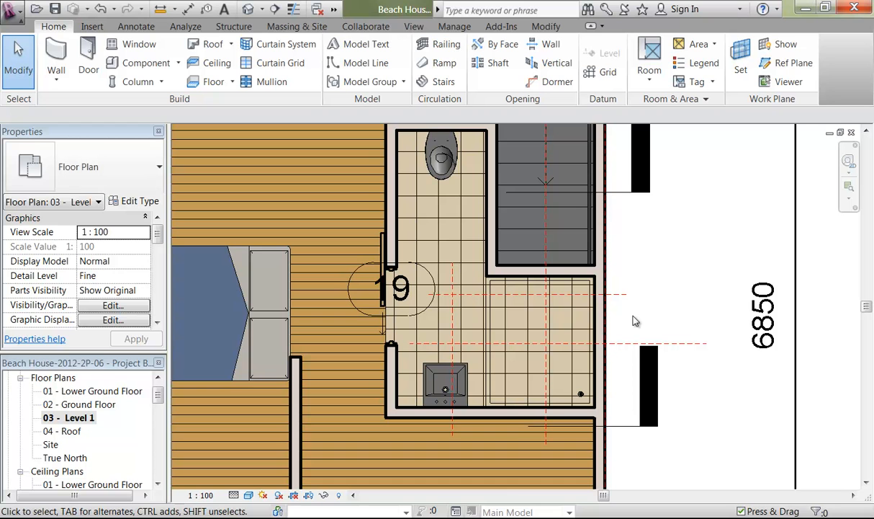
left_click(496, 407)
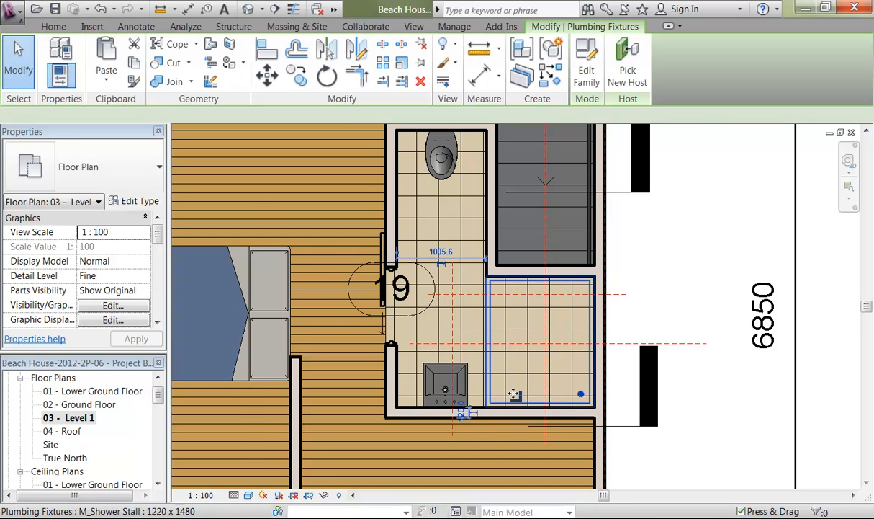
scroll(504, 403, "up", 1)
scroll(514, 400, "up", 1)
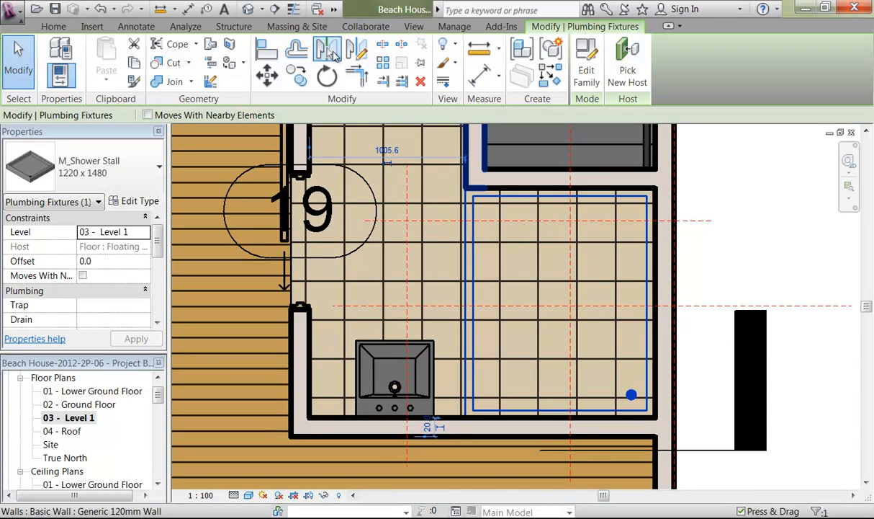
left_click(326, 49)
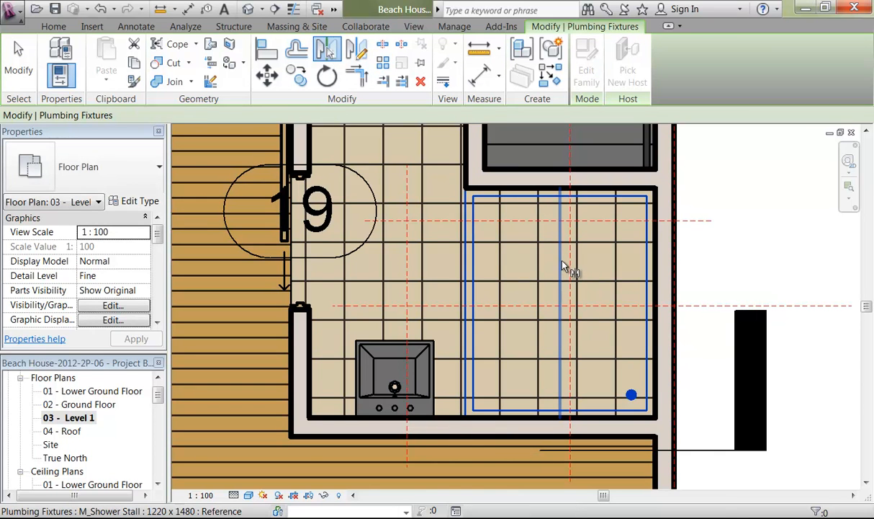
left_click(563, 265)
left_click(724, 269)
scroll(722, 269, "down", 4)
scroll(628, 352, "down", 1)
middle_click_drag(628, 352, 595, 384)
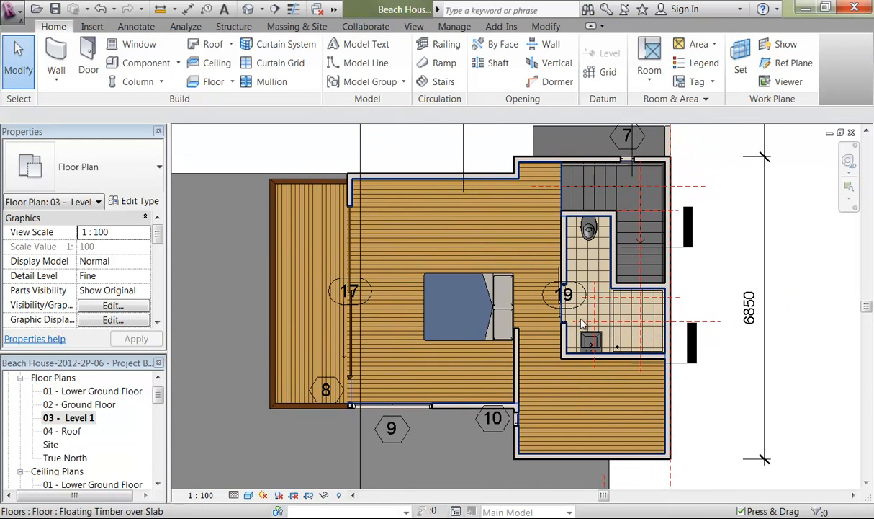
Step: Hide the stray curved line across the WC by overriding it with the Invisible lines style using Linework
scroll(594, 230, "up", 5)
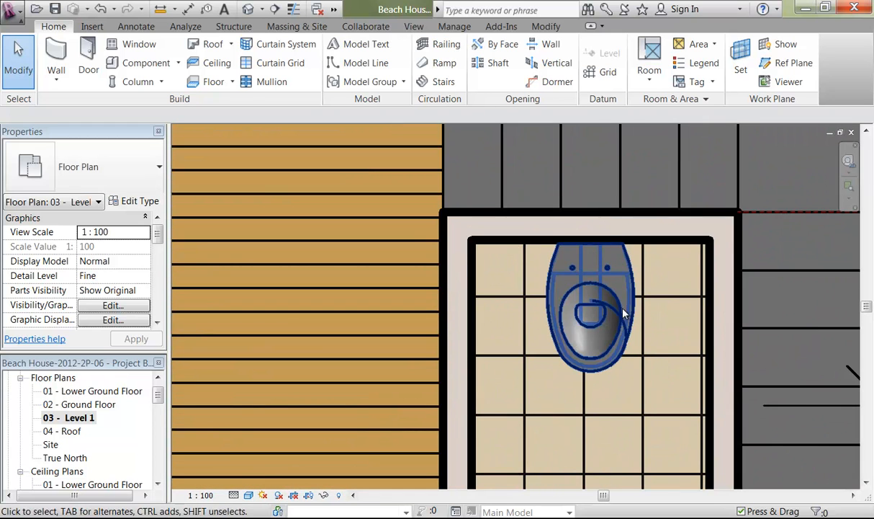
left_click(545, 27)
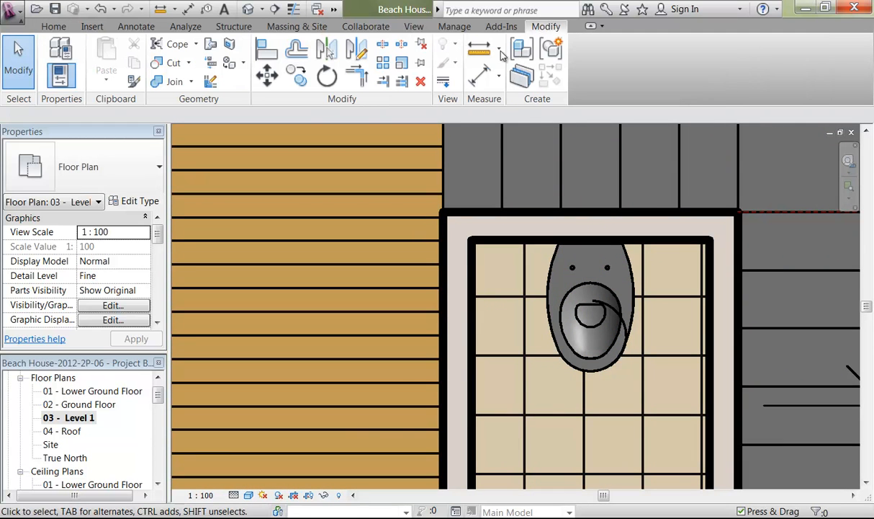
left_click(439, 85)
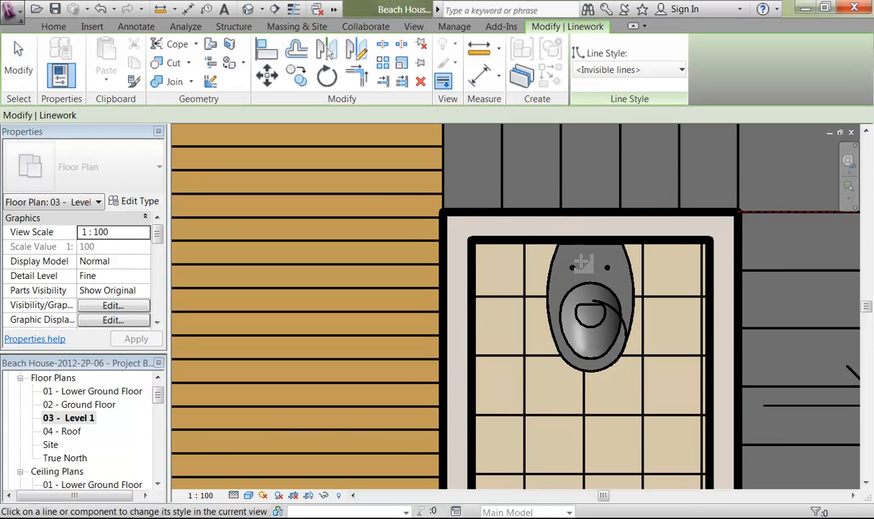
left_click(618, 310)
key("Escape")
key("Escape")
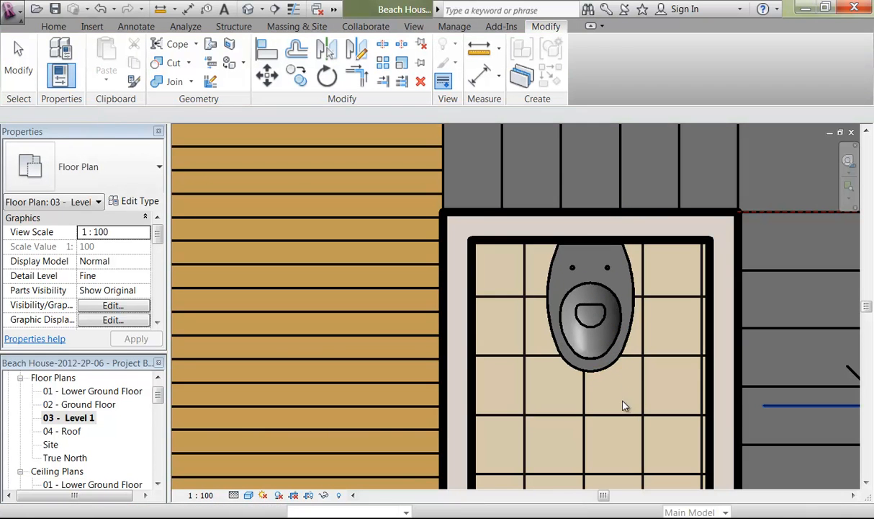
Step: Turn on the Show Up arrow option for the interior stair that wraps around the Level 1 bathroom
scroll(625, 406, "down", 6)
middle_click_drag(498, 346, 467, 326)
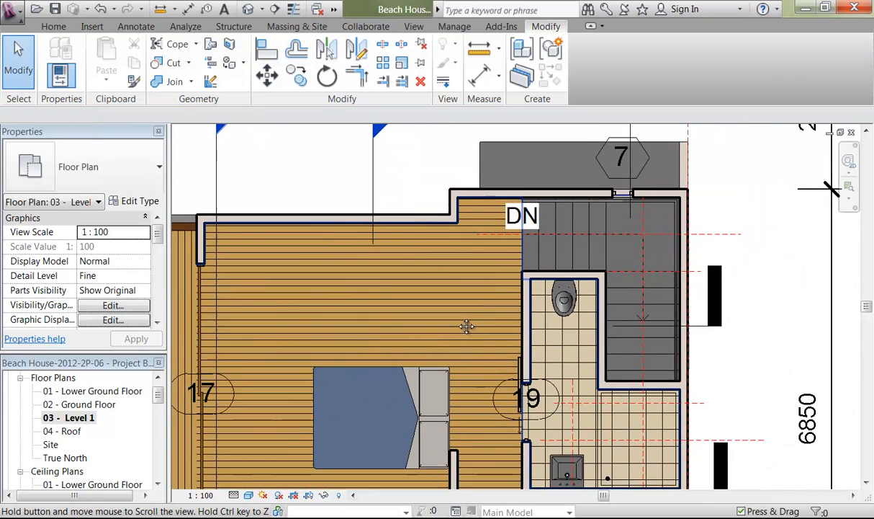
scroll(475, 303, "up", 2)
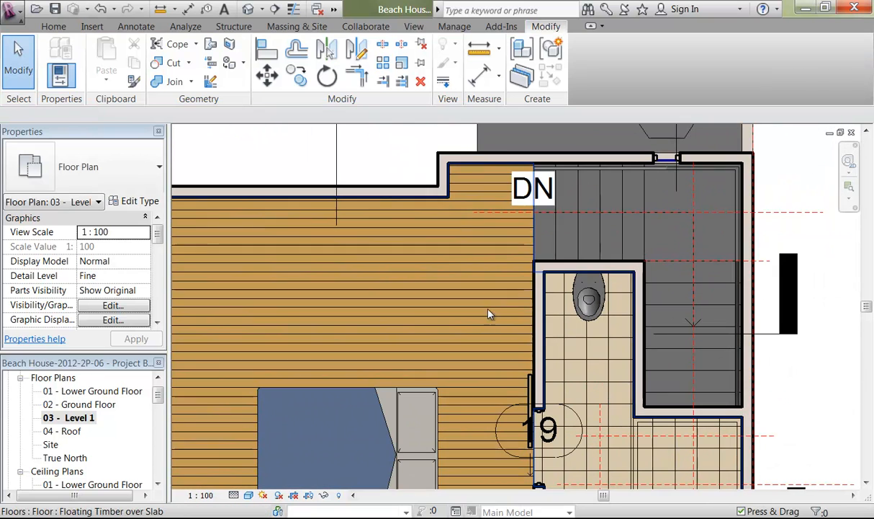
left_click(685, 267)
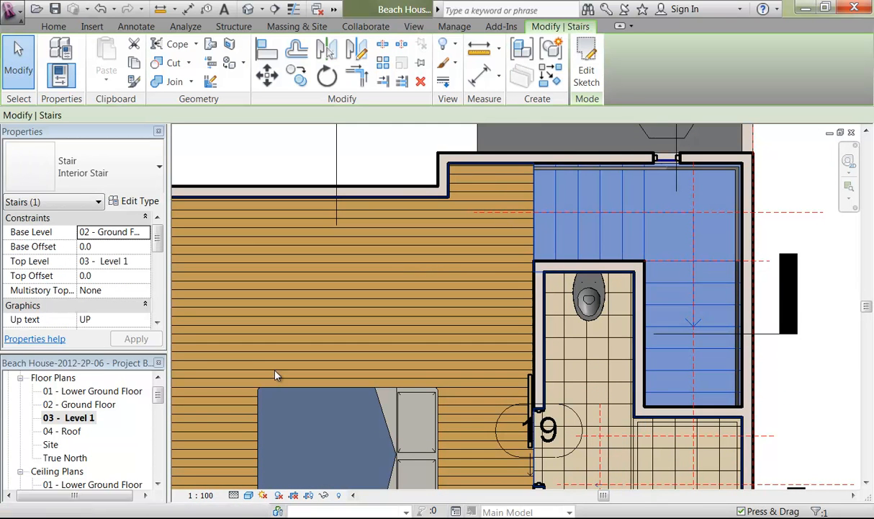
left_click(158, 323)
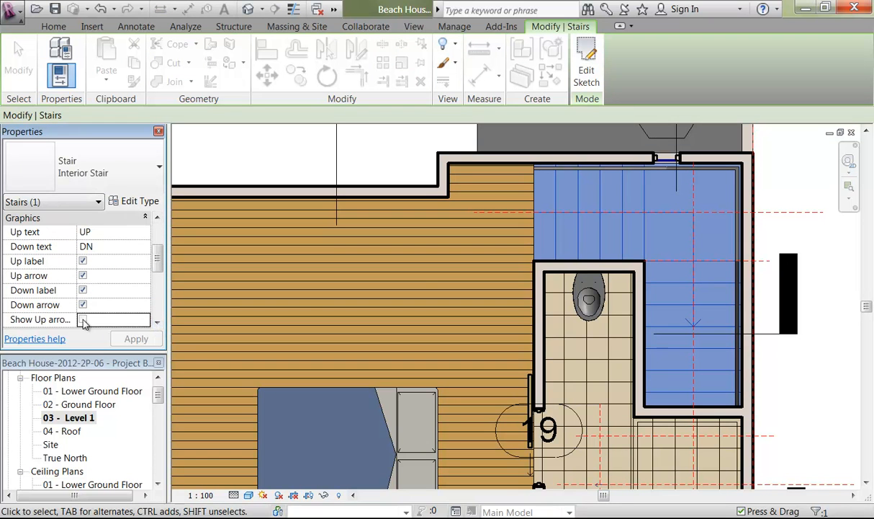
key("Escape")
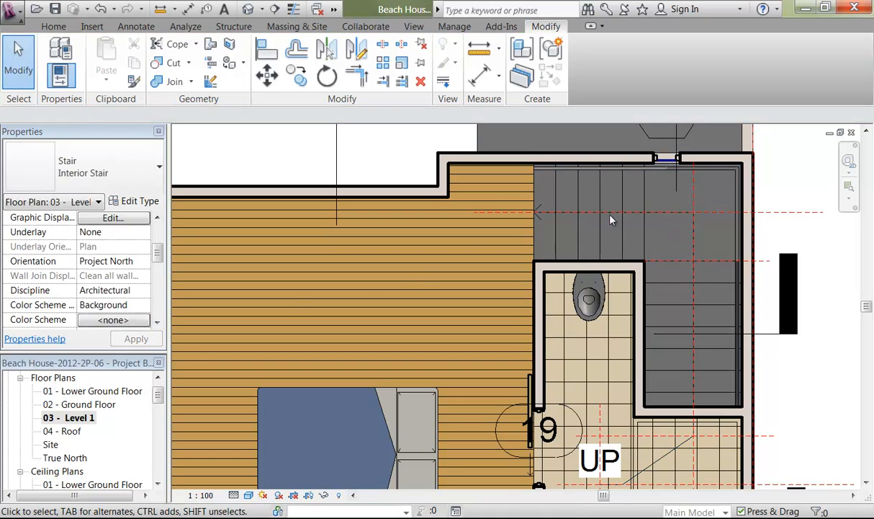
Step: Open the 02 - Ground Floor plan and turn on the Show Up arrow option for the straight interior stair mid-floor
double_click(69, 406)
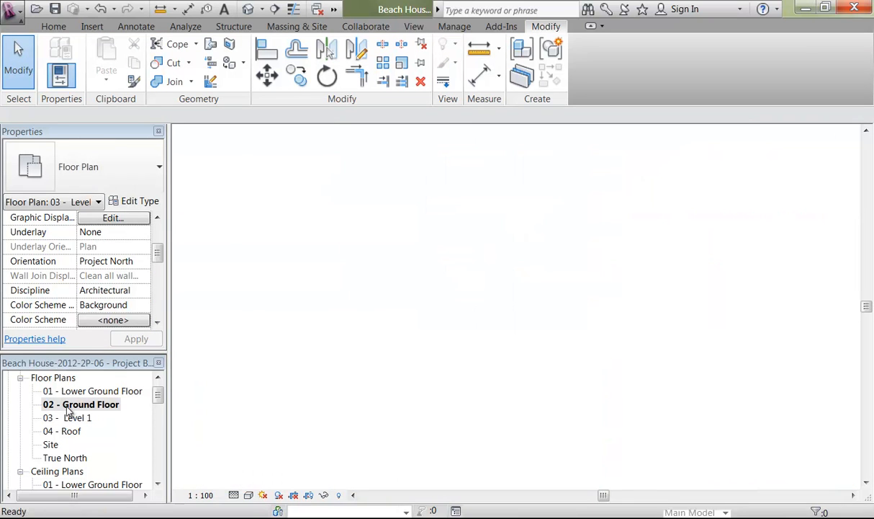
scroll(457, 324, "up", 3)
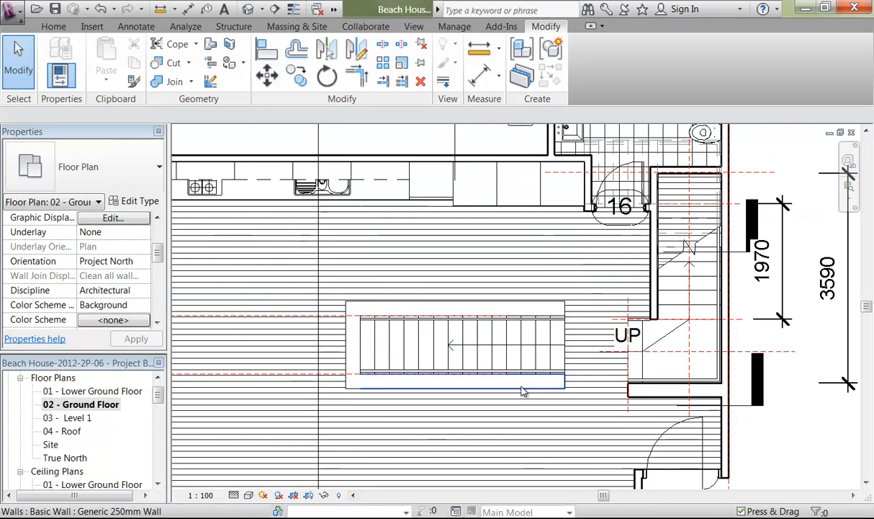
left_click(482, 347)
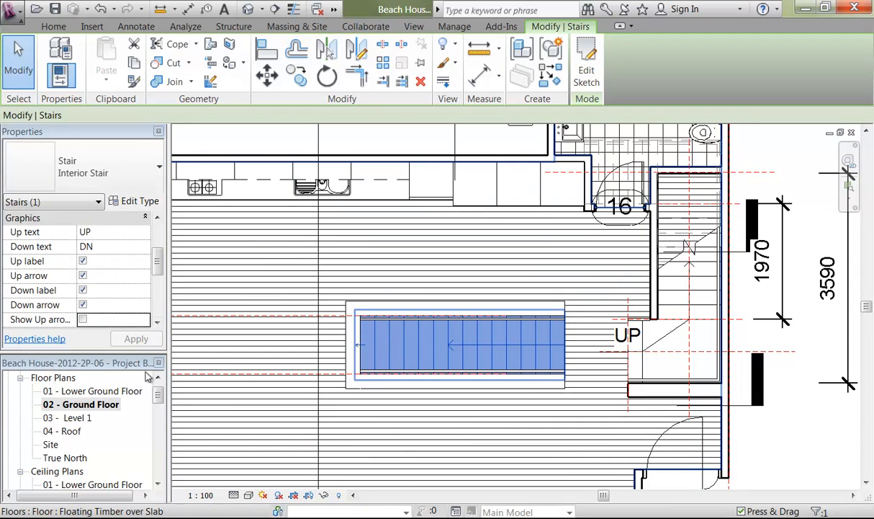
left_click(157, 323)
left_click(157, 323)
left_click(157, 322)
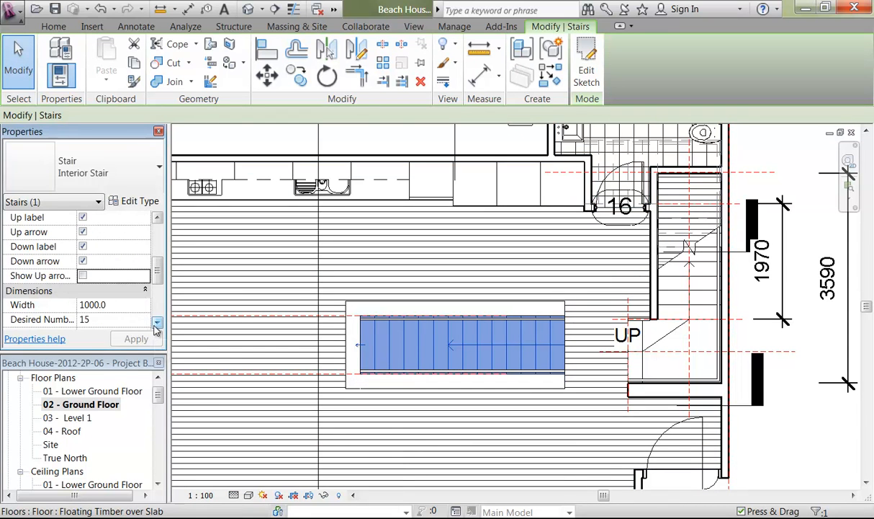
left_click(82, 275)
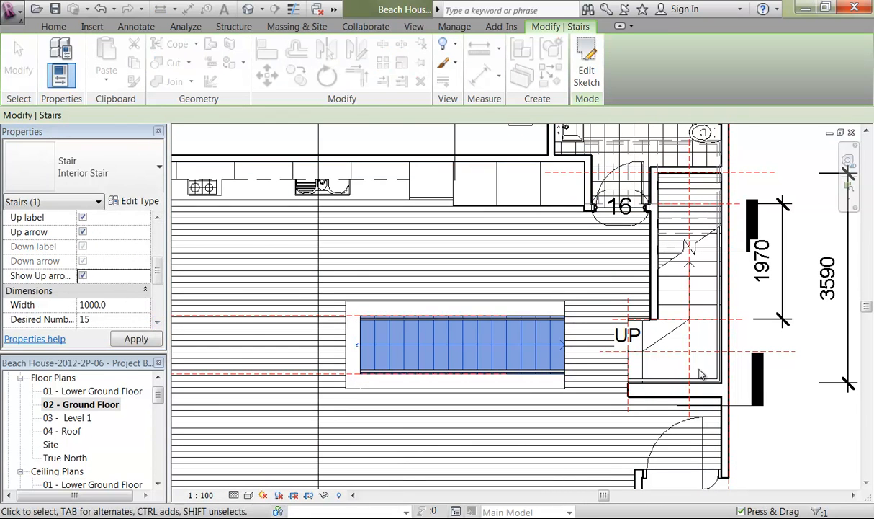
left_click(677, 367)
scroll(374, 309, "up", 2)
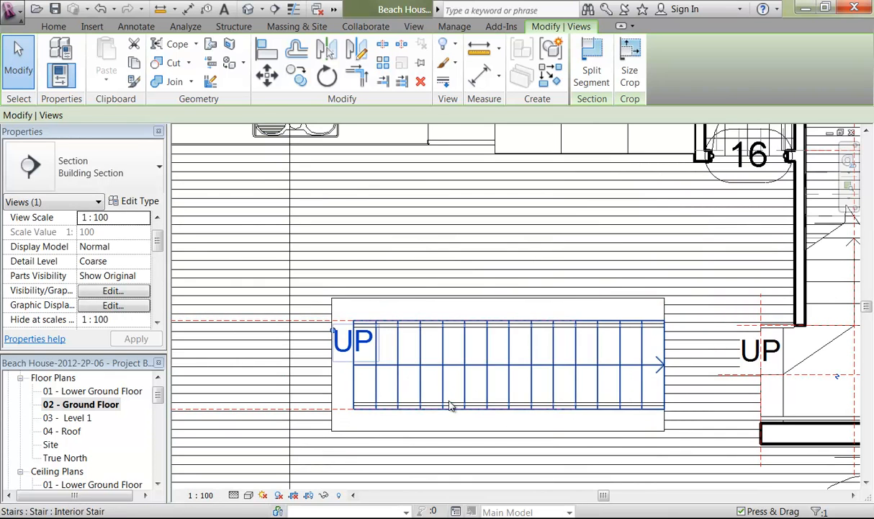
scroll(482, 325, "down", 3)
middle_click_drag(463, 336, 476, 304)
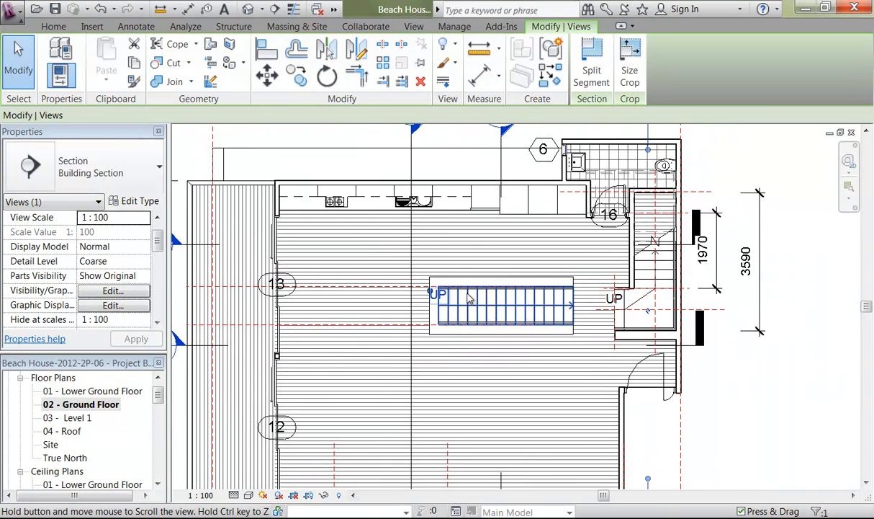
Step: Set the 03 - Level 1 plan's visual style to Hidden Line, and open the 01 - Lower Ground Floor plan
double_click(87, 419)
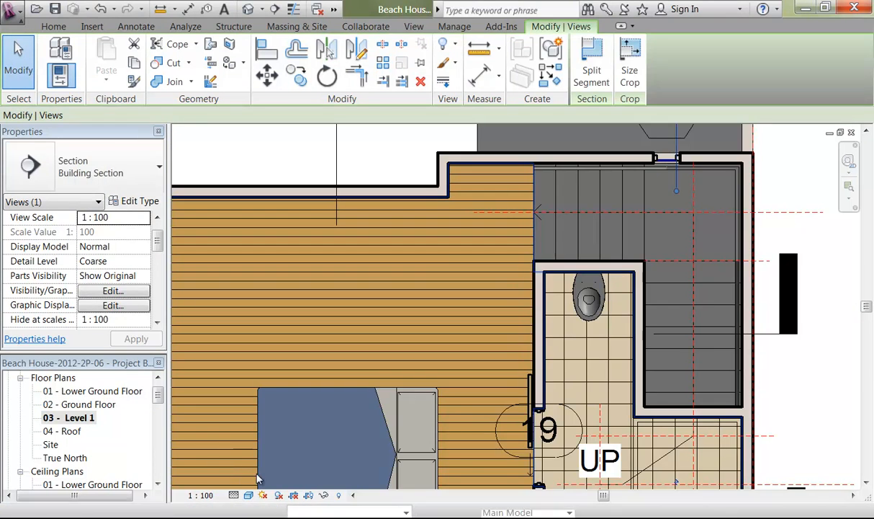
left_click(248, 495)
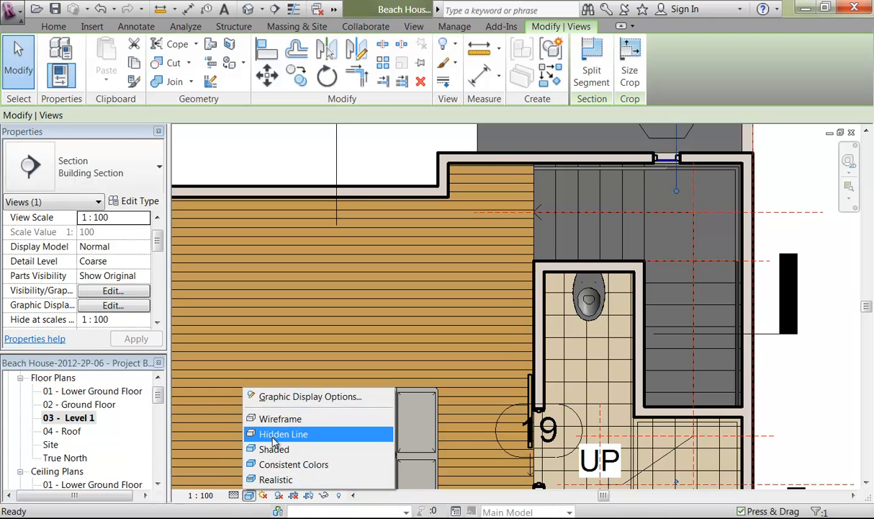
left_click(281, 436)
scroll(380, 336, "down", 1)
middle_click_drag(379, 337, 474, 254)
scroll(482, 278, "down", 2)
scroll(494, 230, "down", 1)
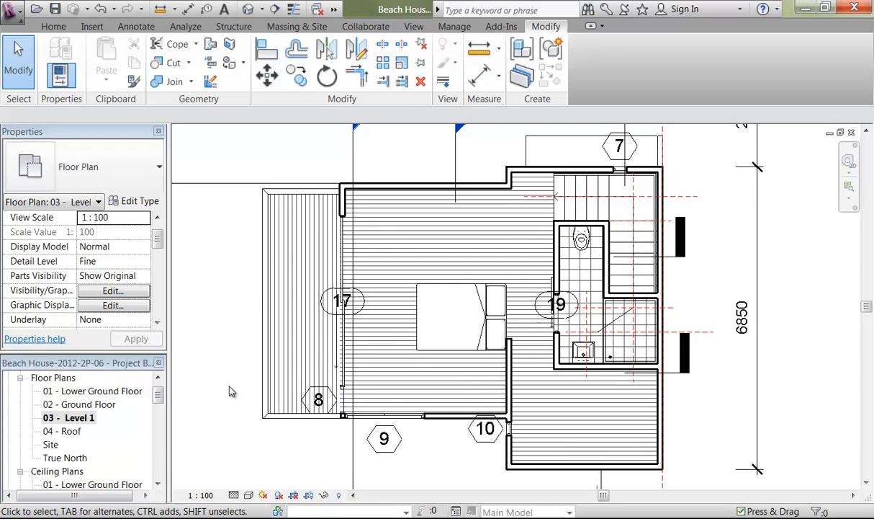
double_click(65, 391)
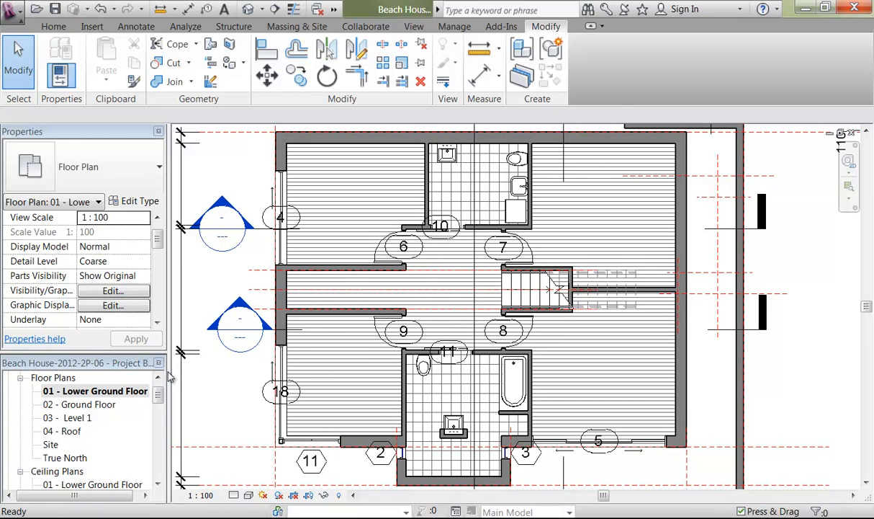
Step: On the Ground Floor plan, split the timber floor face along the inner edge of sliding door 13, from wall corner to column corner
double_click(90, 405)
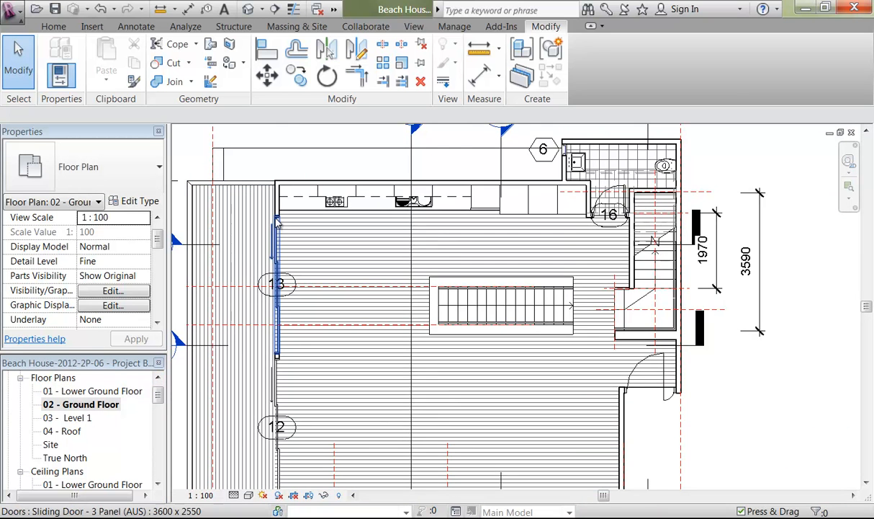
middle_click_drag(252, 273, 292, 294)
scroll(291, 294, "up", 2)
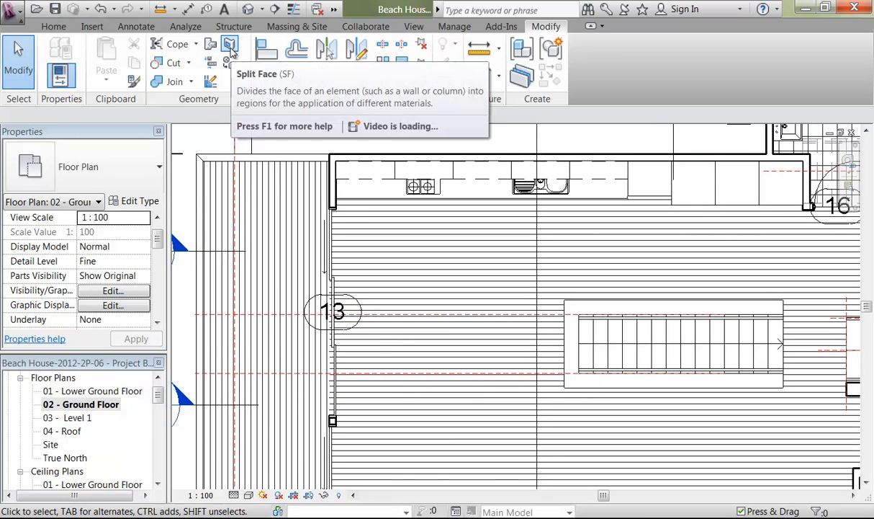
left_click(232, 63)
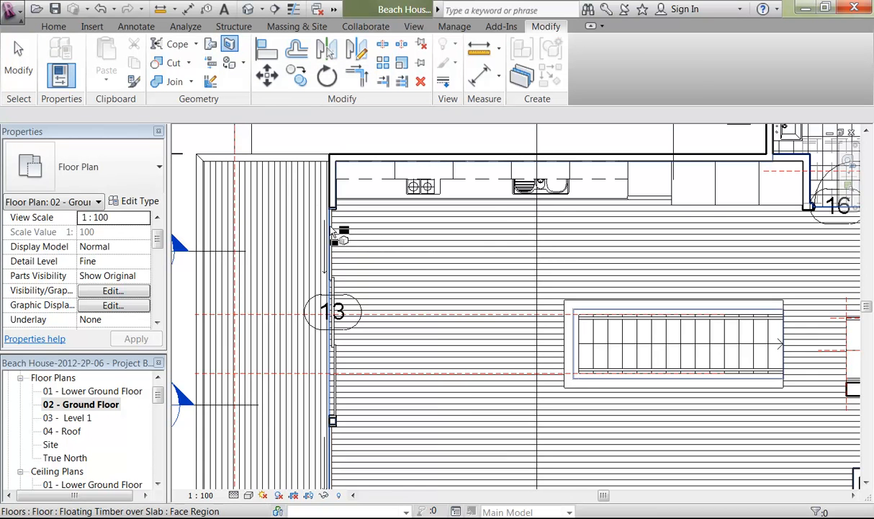
left_click(357, 239)
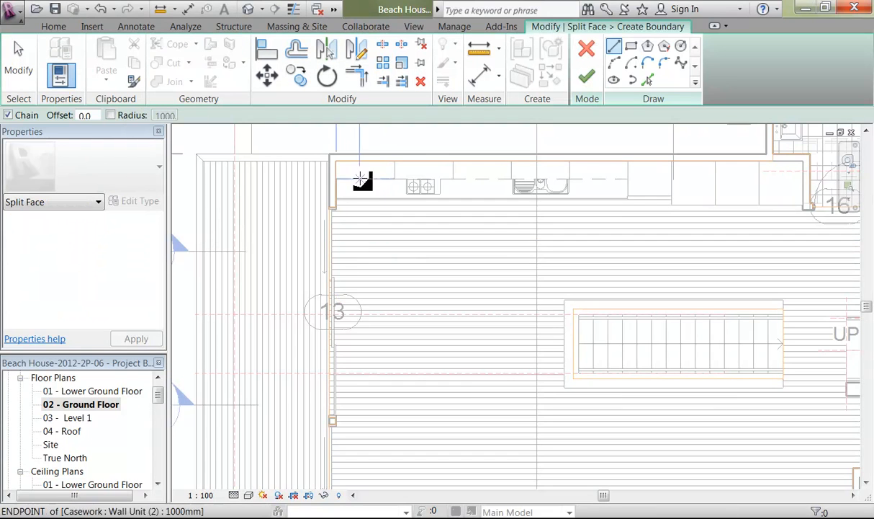
scroll(327, 206, "up", 5)
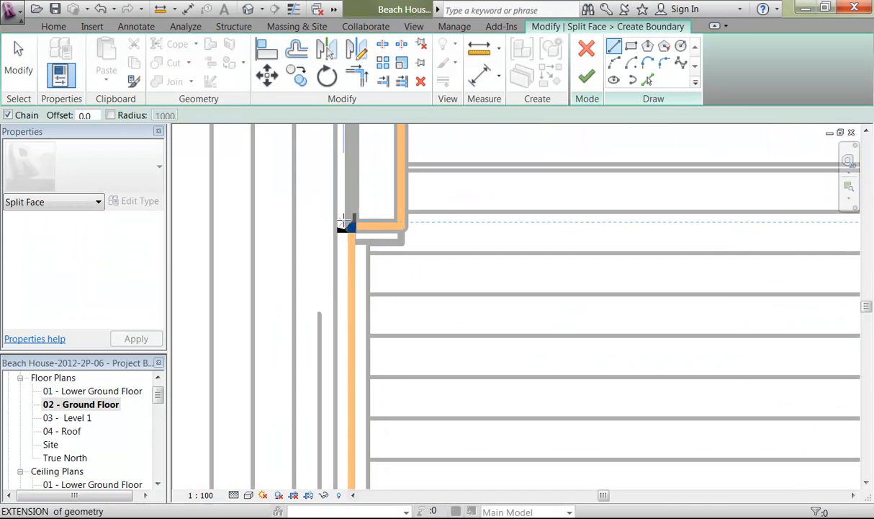
left_click(403, 228)
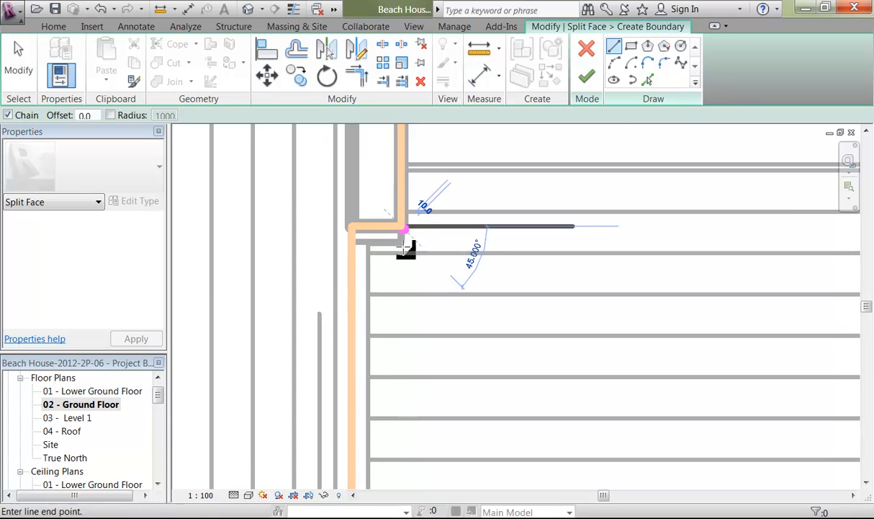
scroll(404, 252, "down", 3)
middle_click_drag(417, 336, 380, 119)
middle_click_drag(368, 411, 401, 277)
scroll(399, 283, "up", 3)
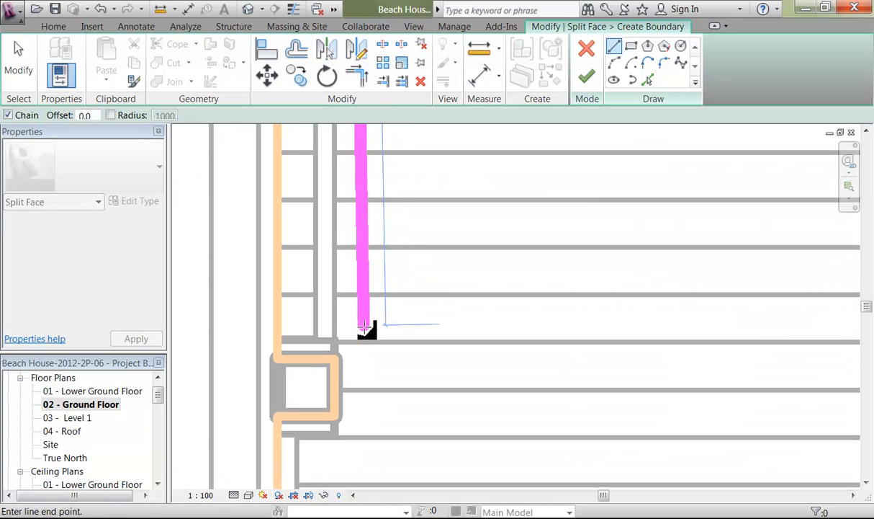
left_click(336, 358)
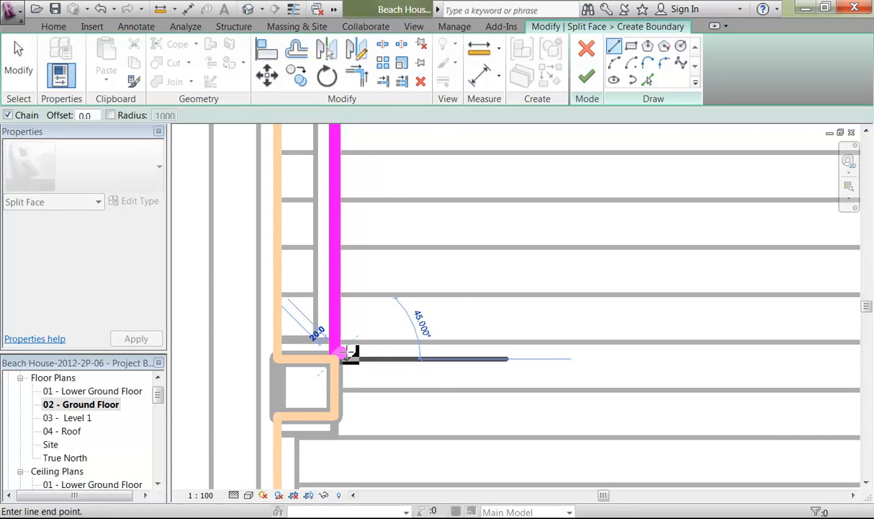
right_click(431, 315)
left_click(448, 326)
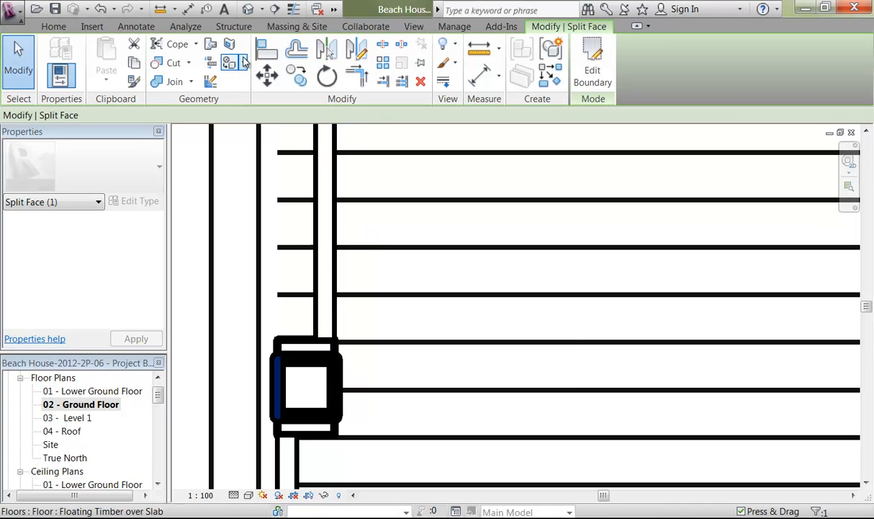
Step: Paint the split floor strip under sliding door 13 with the Finish material
left_click(242, 62)
left_click_drag(314, 154, 322, 206)
left_click(104, 267)
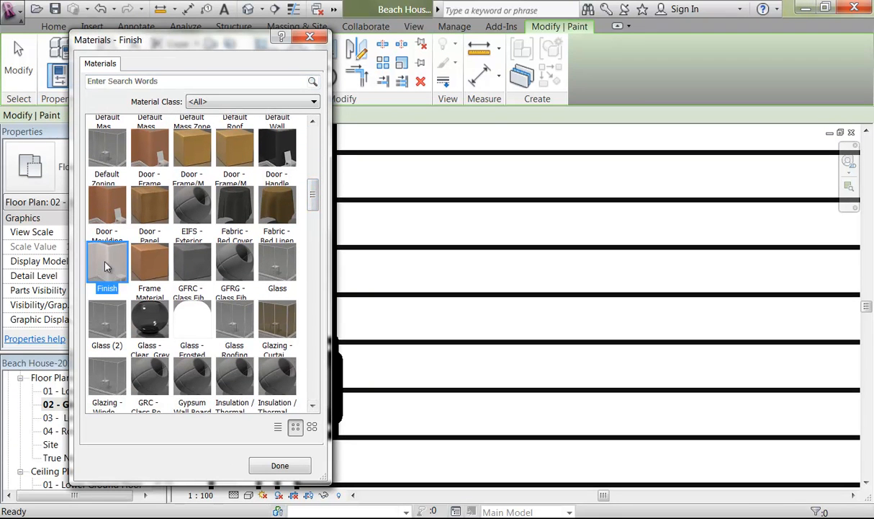
left_click_drag(188, 44, 614, 86)
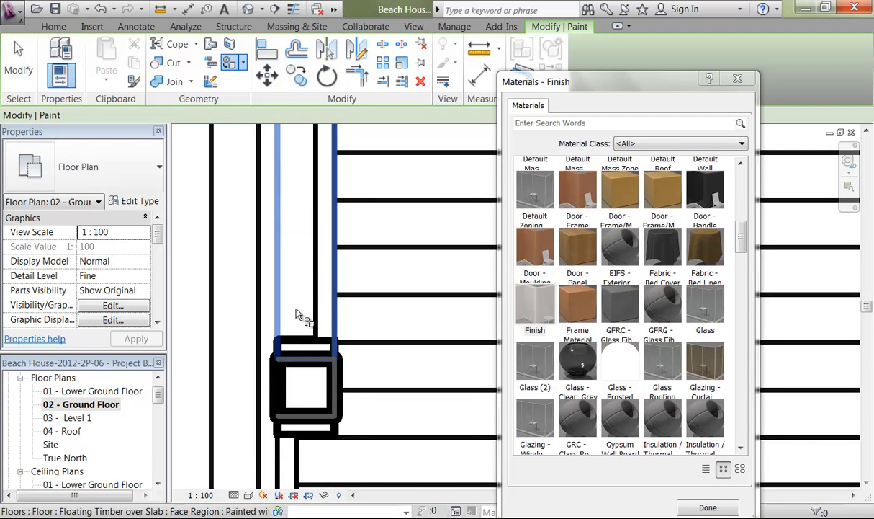
scroll(300, 310, "down", 1)
middle_click_drag(307, 314, 316, 198)
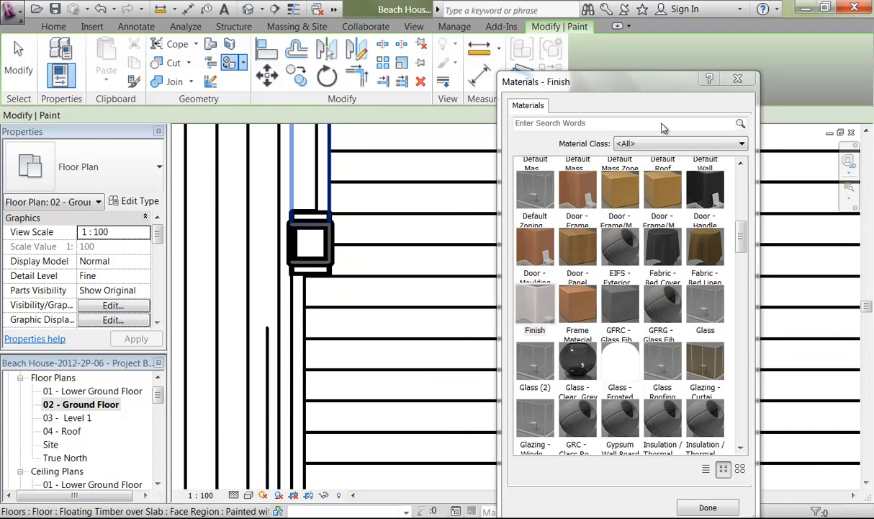
left_click(736, 79)
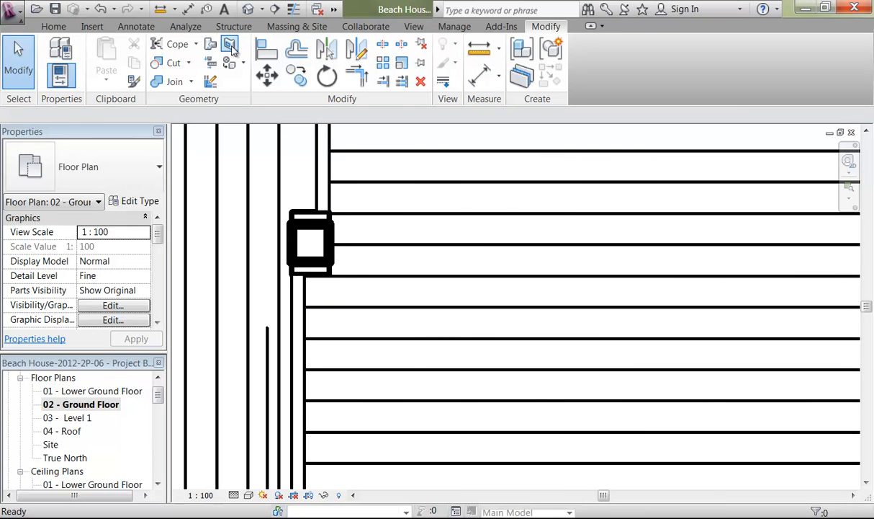
Step: Split the timber floor face along the inner edge of sliding door 12, from the middle column to the corner column
left_click(229, 44)
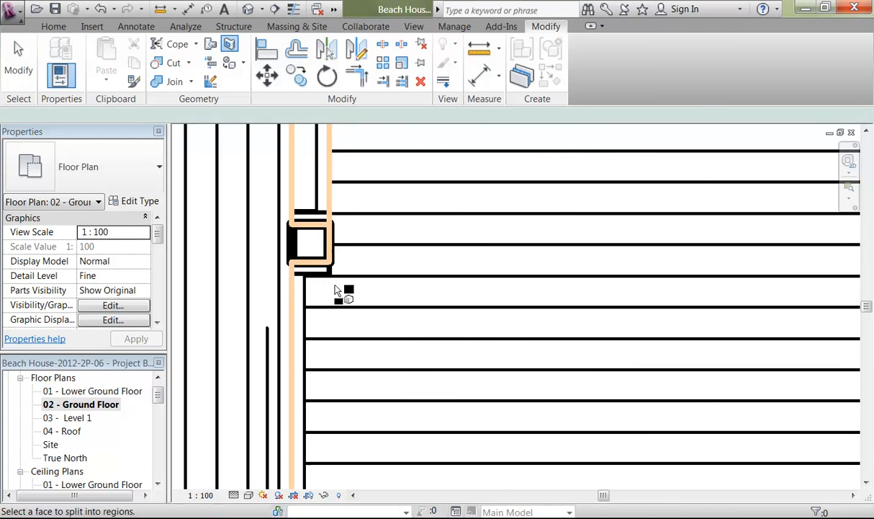
left_click(332, 271)
left_click(328, 263)
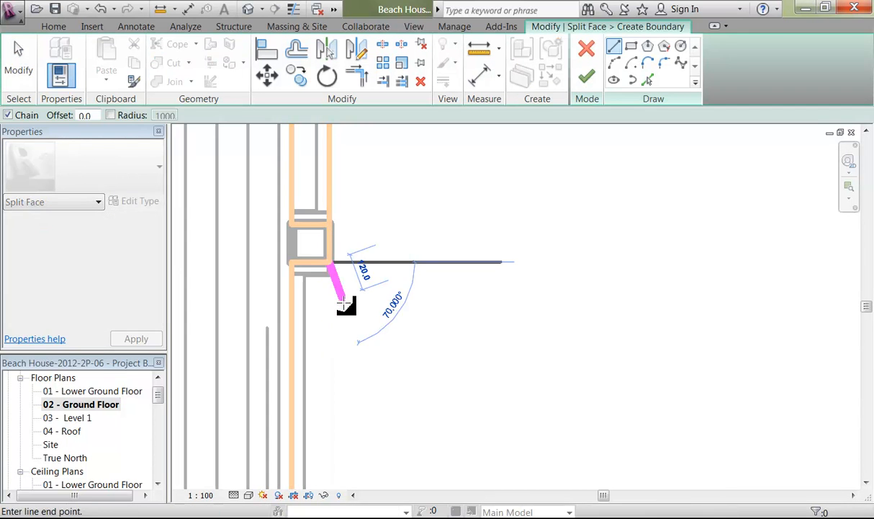
middle_click_drag(342, 284, 344, 189)
middle_click_drag(336, 267, 349, 165)
middle_click_drag(336, 470, 351, 378)
scroll(350, 377, "up", 4)
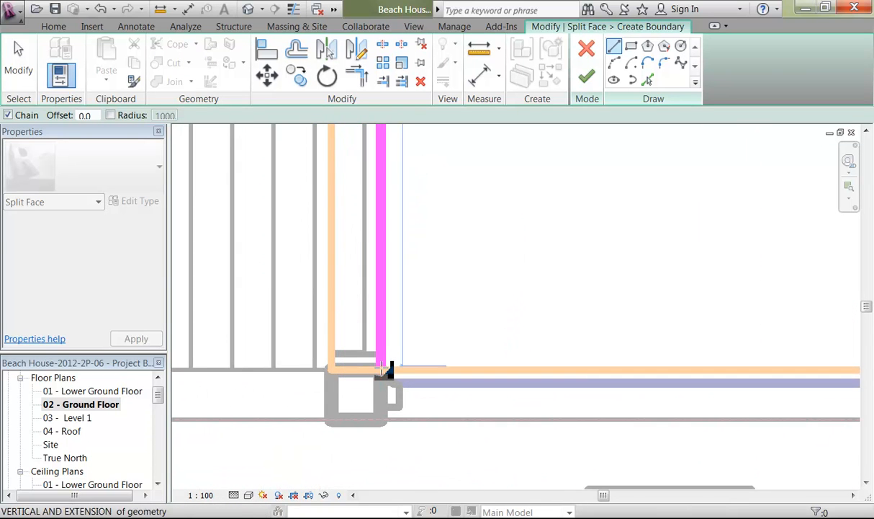
left_click(381, 368)
left_click(587, 76)
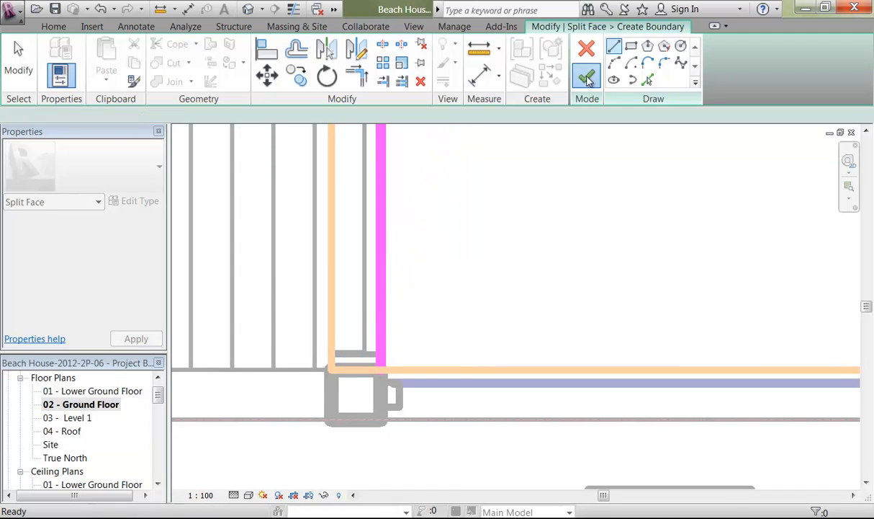
Step: Try to paint the split floor strip under sliding door 12 with the Finish material
left_click(228, 63)
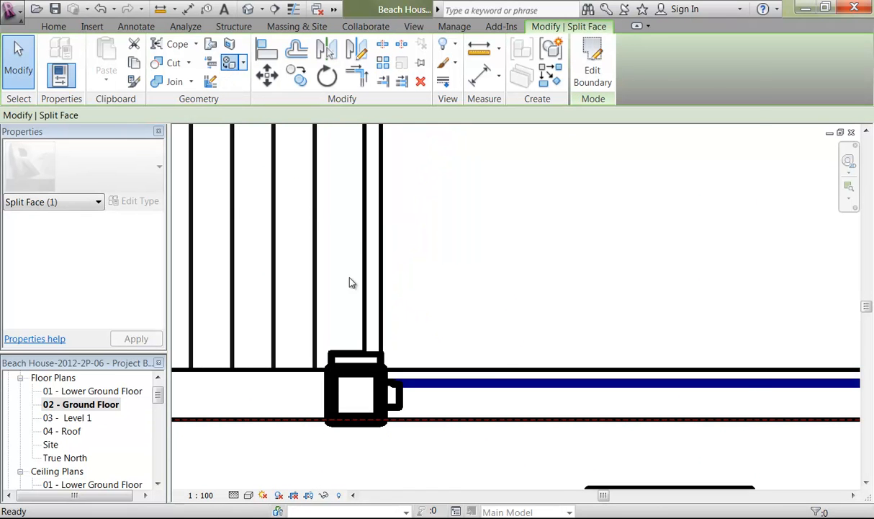
scroll(648, 324, "down", 5)
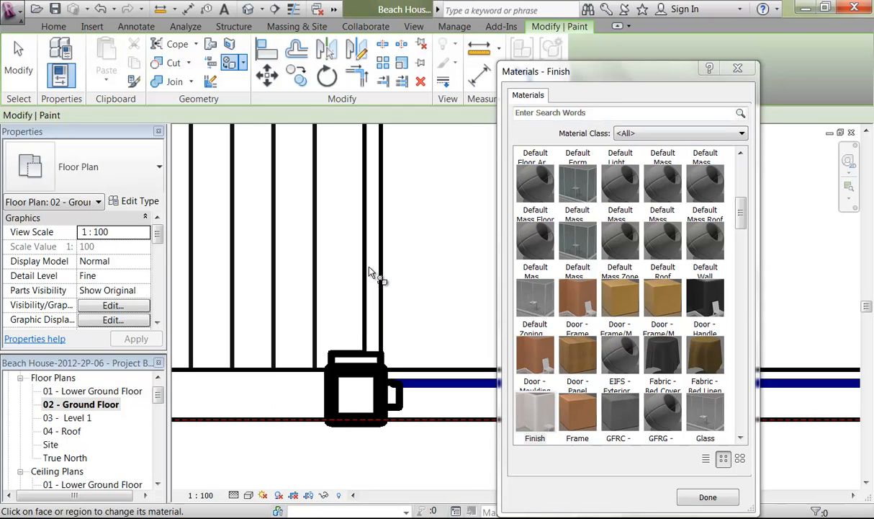
scroll(369, 273, "down", 2)
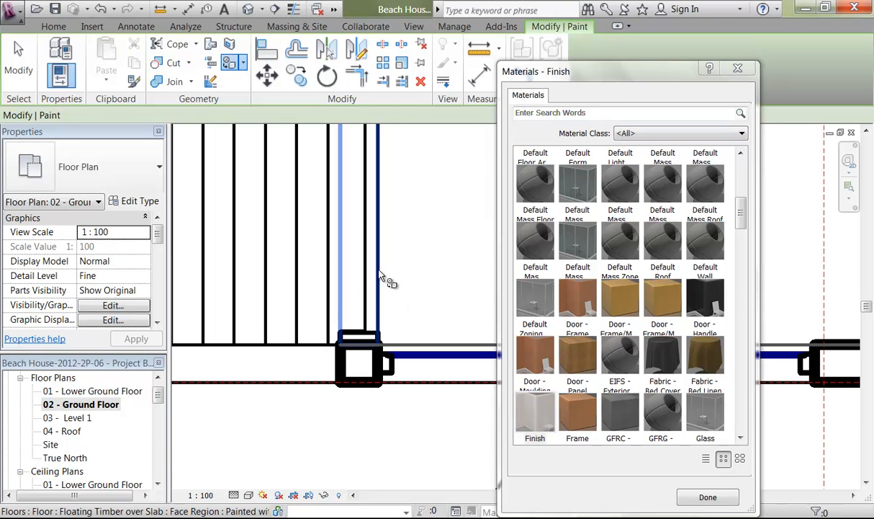
scroll(381, 279, "down", 2)
middle_click_drag(385, 292, 362, 494)
scroll(353, 455, "down", 1)
scroll(359, 325, "down", 5)
middle_click_drag(362, 327, 296, 360)
scroll(268, 366, "down", 2)
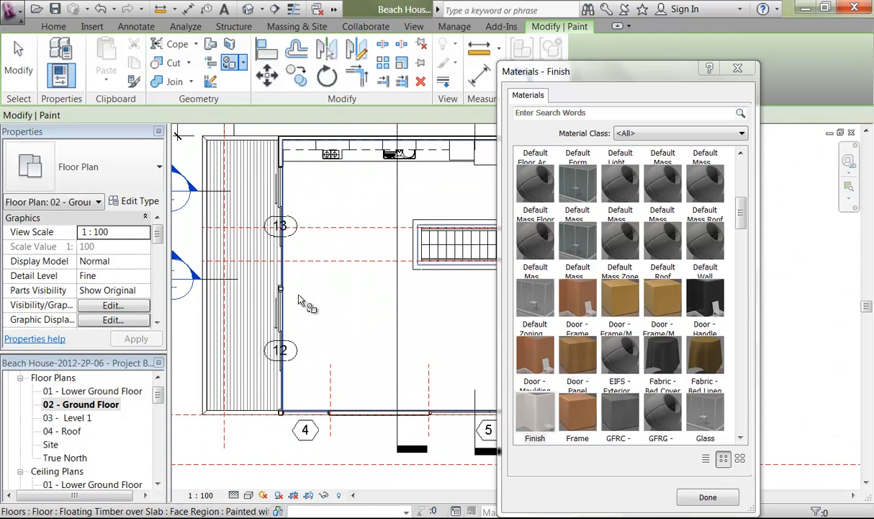
Step: Undo the last paint back to the split-face boundary sketch at sliding door 12 and finish that sketch again
key("Escape")
scroll(273, 417, "up", 6)
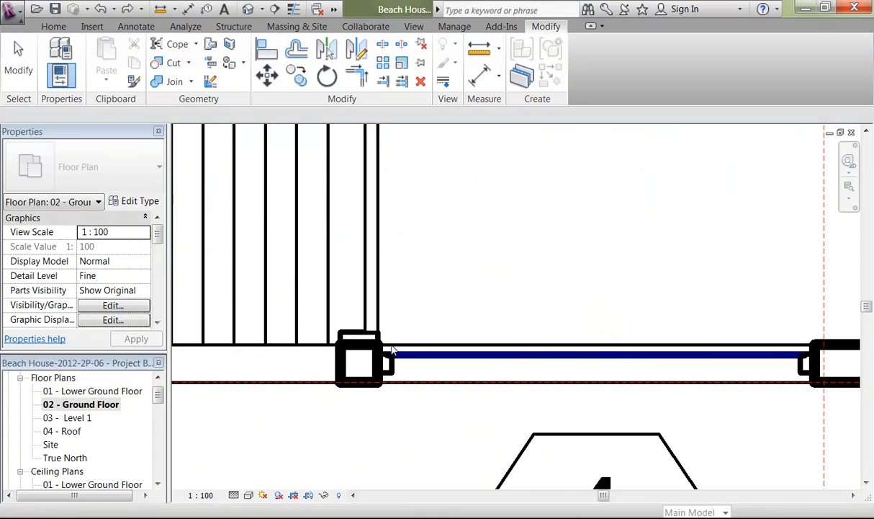
scroll(419, 309, "down", 2)
scroll(386, 445, "down", 3)
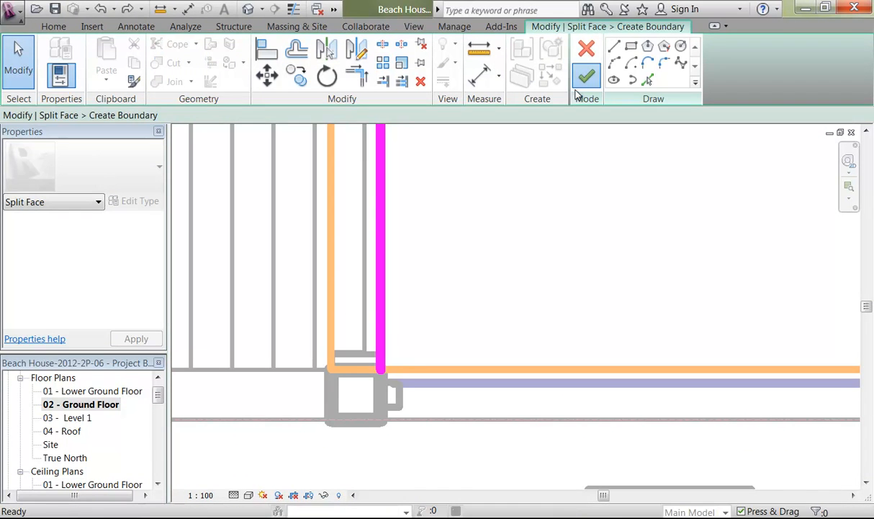
left_click(587, 76)
scroll(438, 388, "down", 2)
scroll(442, 365, "down", 4)
middle_click_drag(479, 284, 414, 400)
scroll(411, 370, "down", 1)
scroll(396, 360, "down", 1)
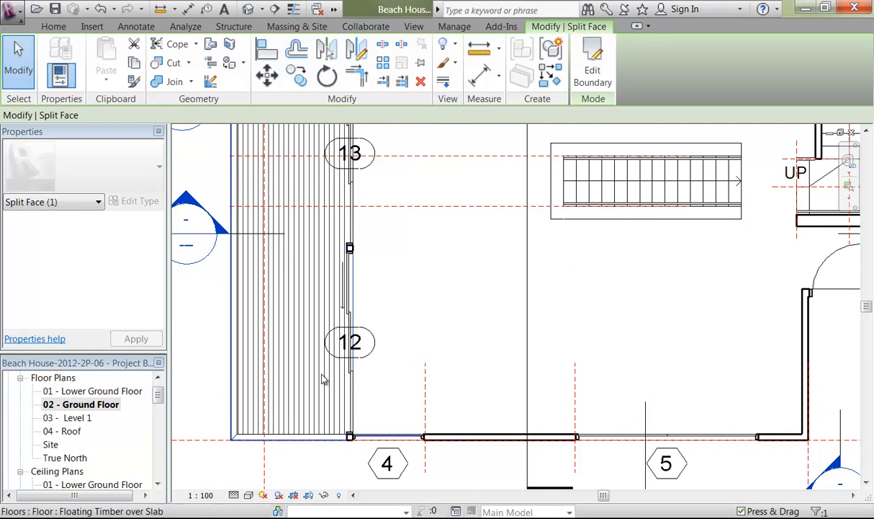
Step: Remove the paint from the Ground Floor's main interior timber floor face beside sliding doors 12 and 13
left_click(245, 64)
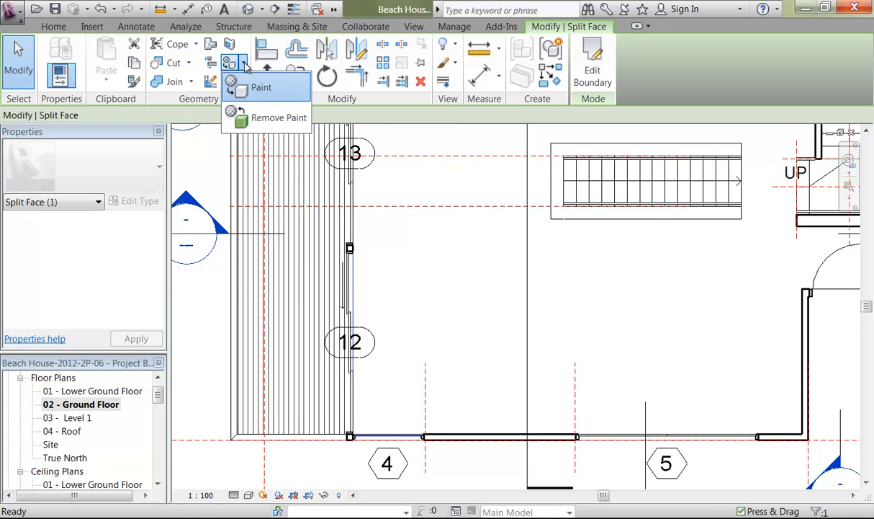
left_click(278, 119)
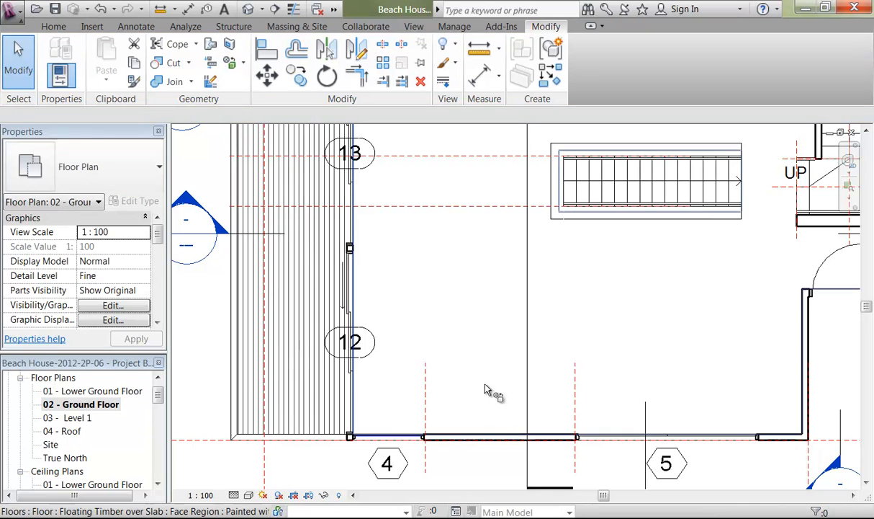
left_click(482, 437)
scroll(465, 300, "down", 3)
middle_click_drag(465, 300, 444, 347)
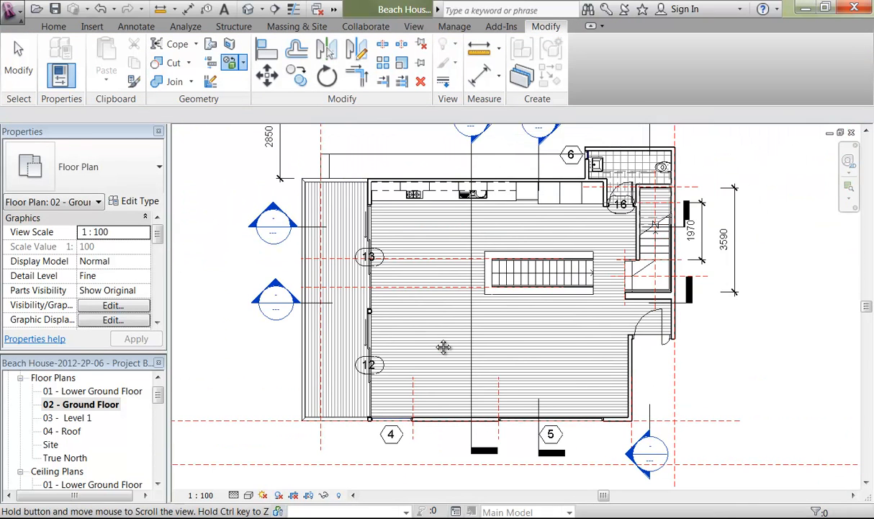
scroll(389, 360, "up", 4)
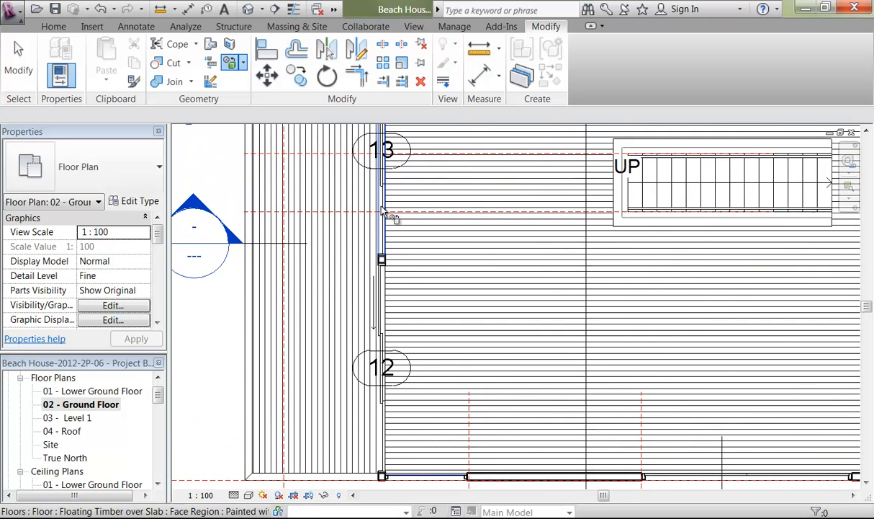
scroll(338, 283, "up", 3)
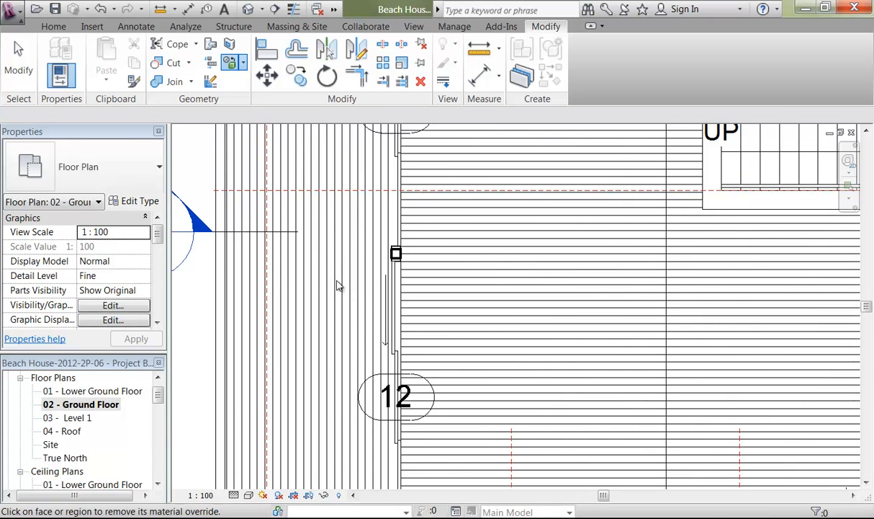
key("Escape")
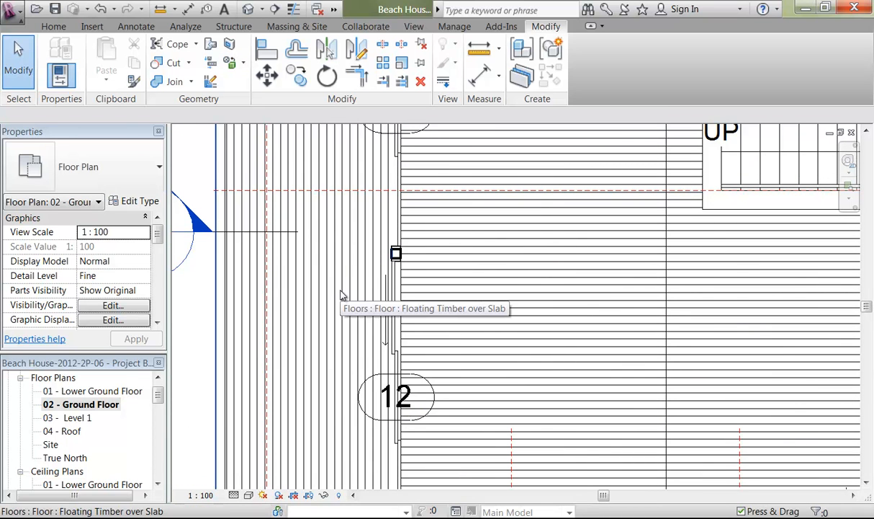
scroll(342, 295, "up", 1)
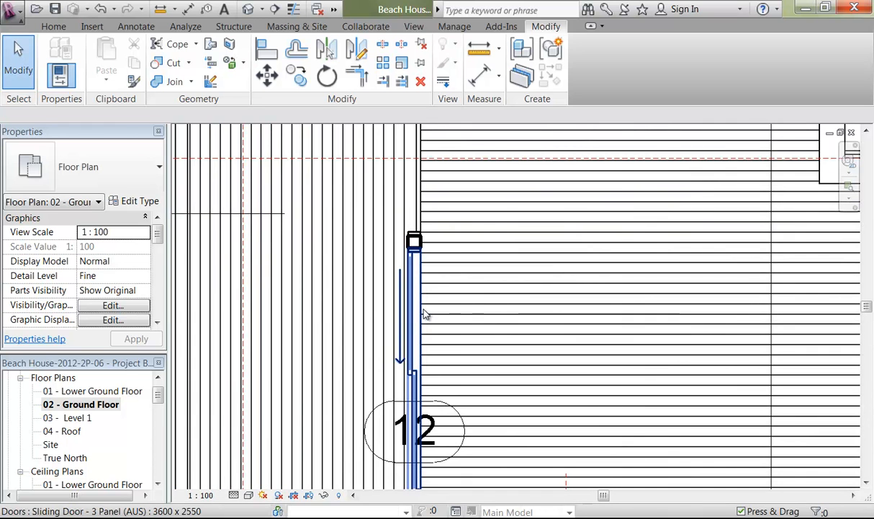
scroll(422, 313, "down", 2)
middle_click_drag(414, 315, 367, 238)
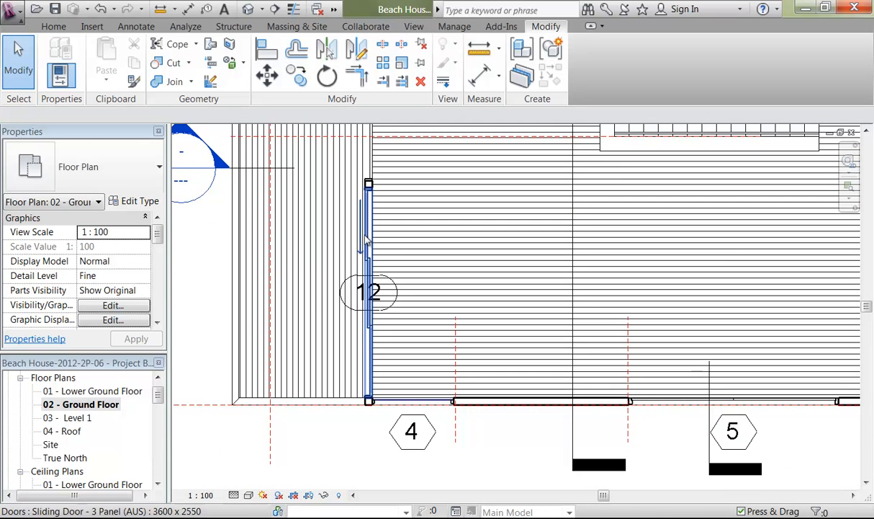
Step: In the 03 - Level 1 floor plan, split the timber floor face along the inner edge of sliding door 17 and window 8, down to the corner column
double_click(79, 418)
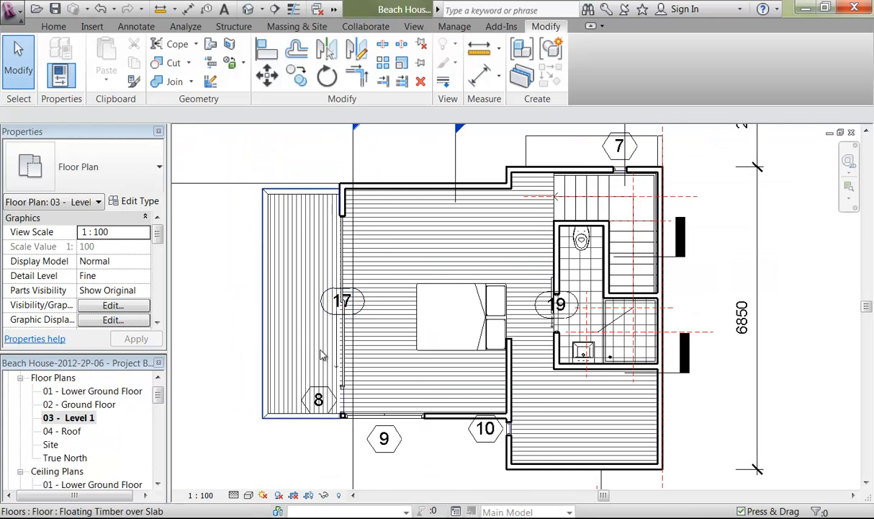
scroll(322, 355, "up", 2)
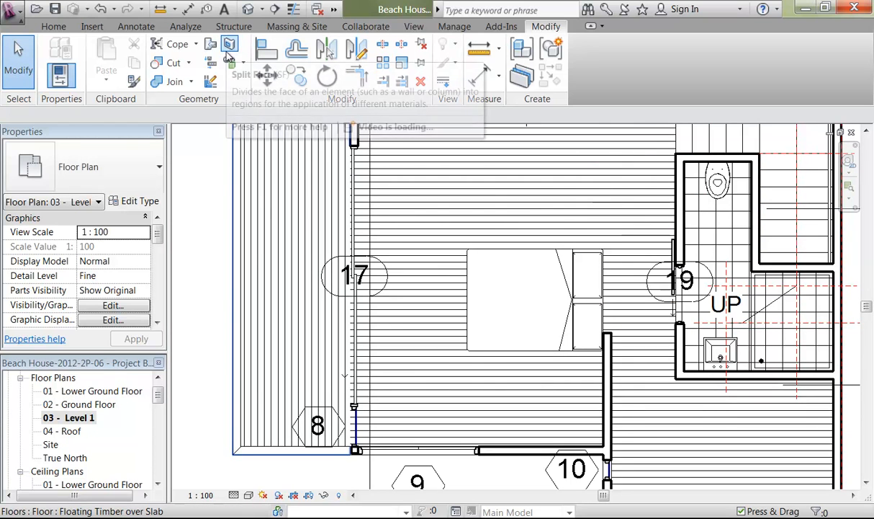
left_click(229, 43)
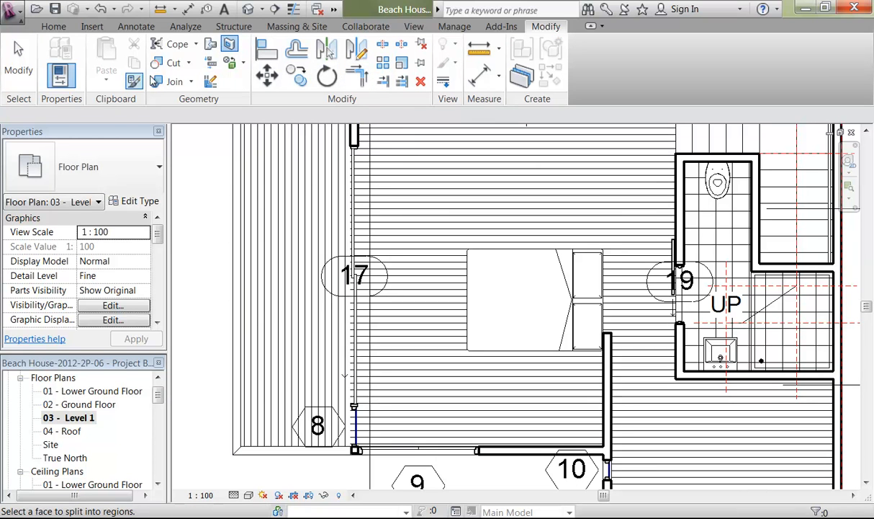
left_click(364, 173)
left_click(611, 48)
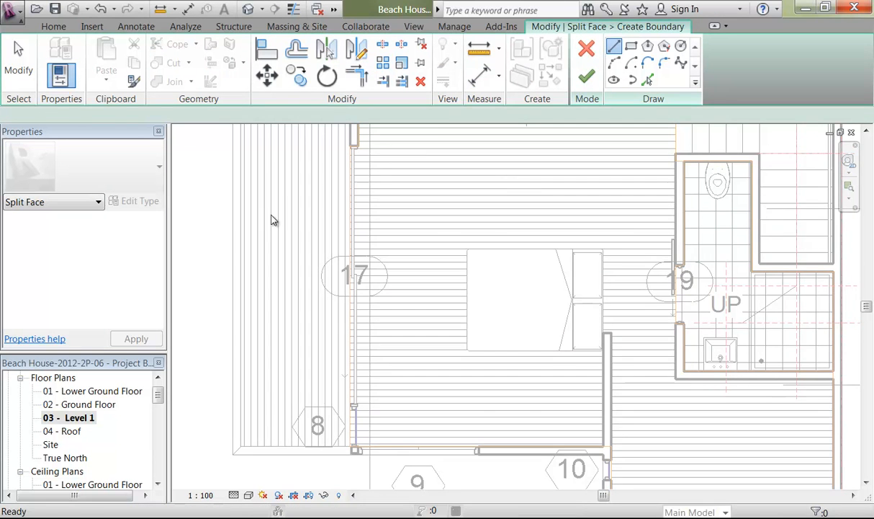
scroll(359, 195, "up", 5)
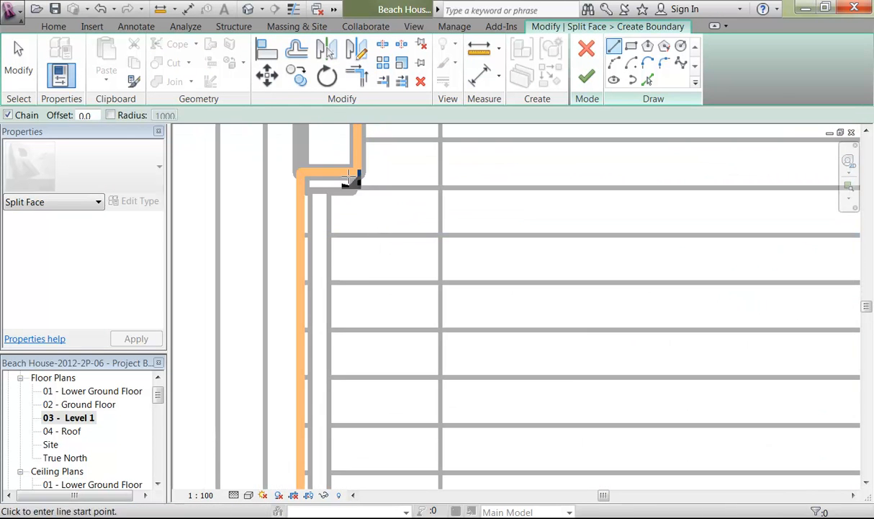
left_click(361, 179)
scroll(367, 475, "down", 2)
middle_click_drag(366, 473, 372, 214)
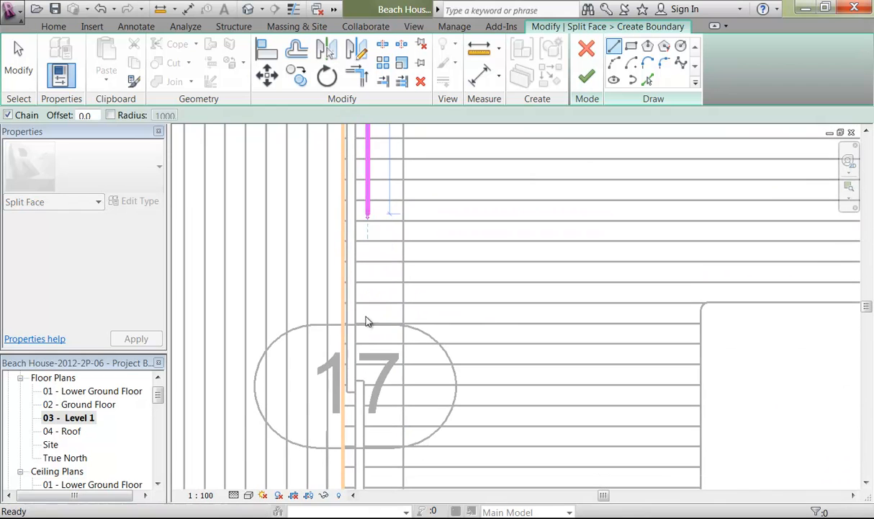
scroll(365, 400, "down", 3)
middle_click_drag(374, 475, 384, 185)
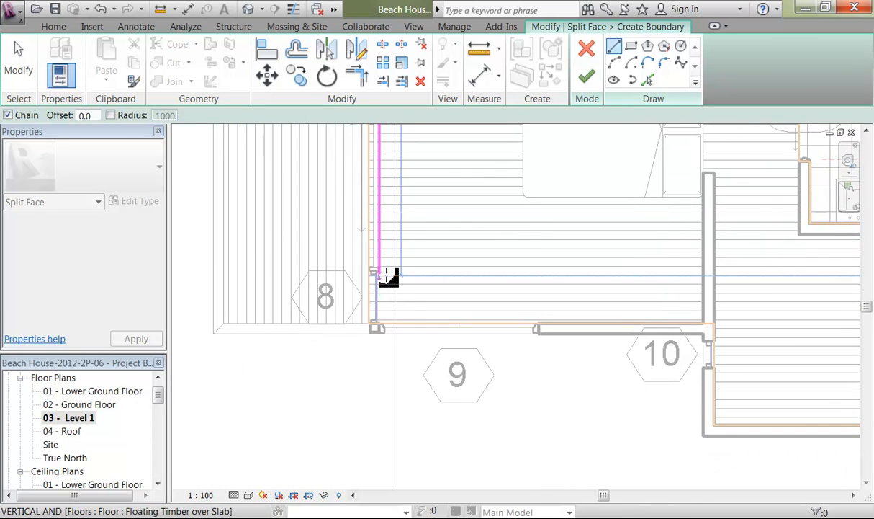
scroll(386, 278, "up", 3)
middle_click_drag(401, 325, 391, 319)
scroll(393, 317, "up", 2)
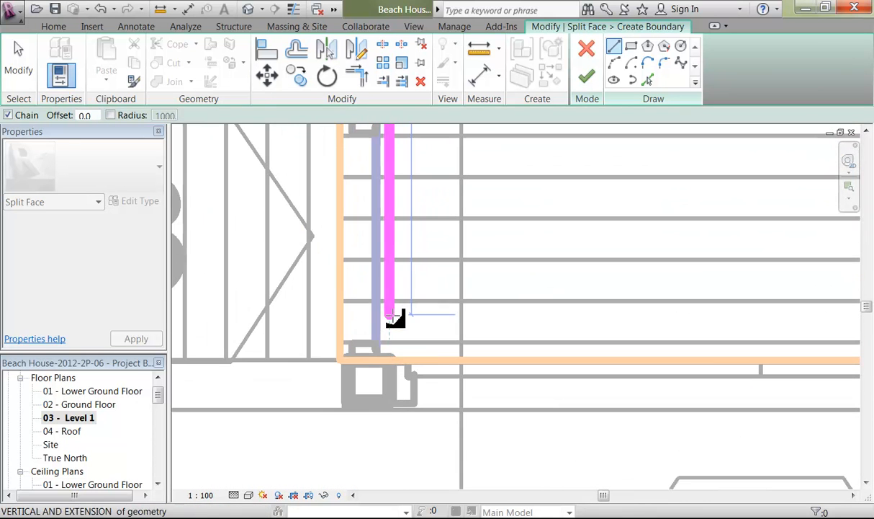
left_click(390, 359)
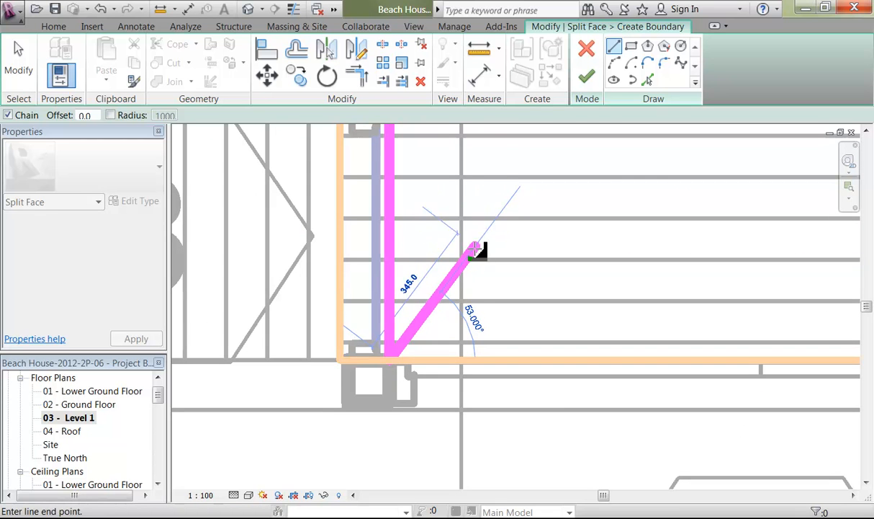
left_click(587, 79)
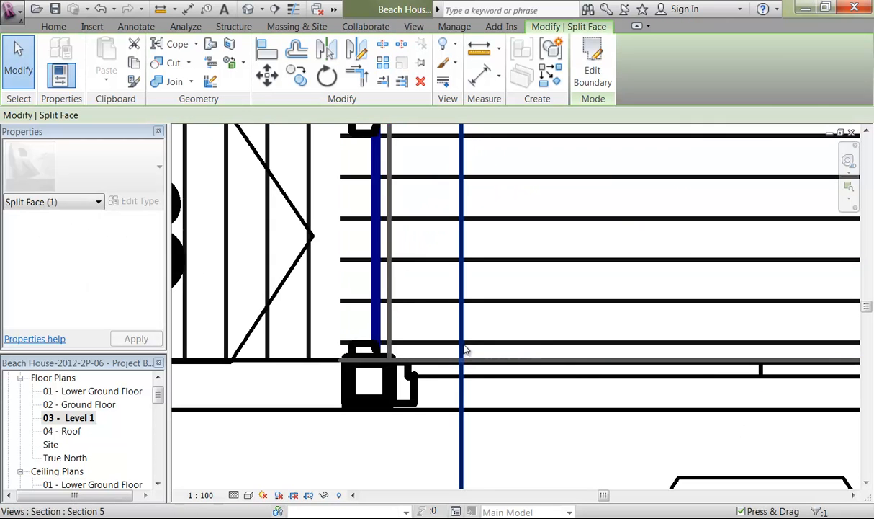
left_click(230, 63)
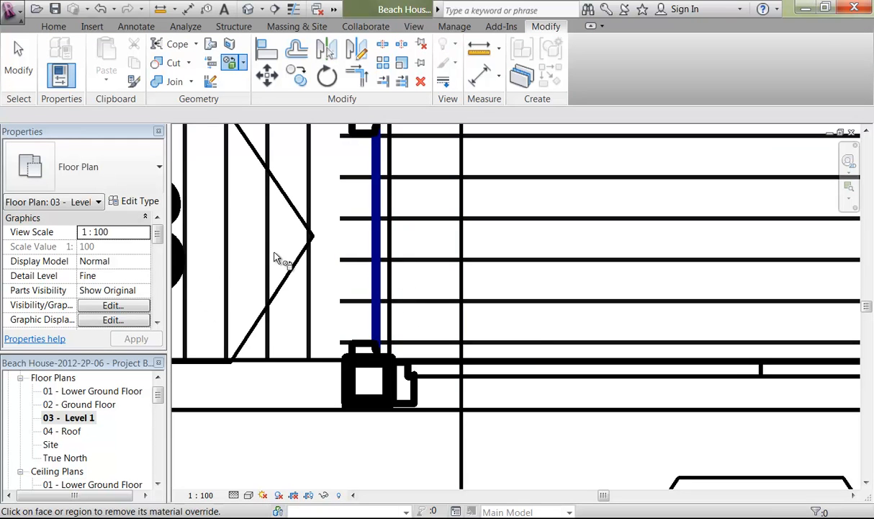
scroll(426, 360, "down", 4)
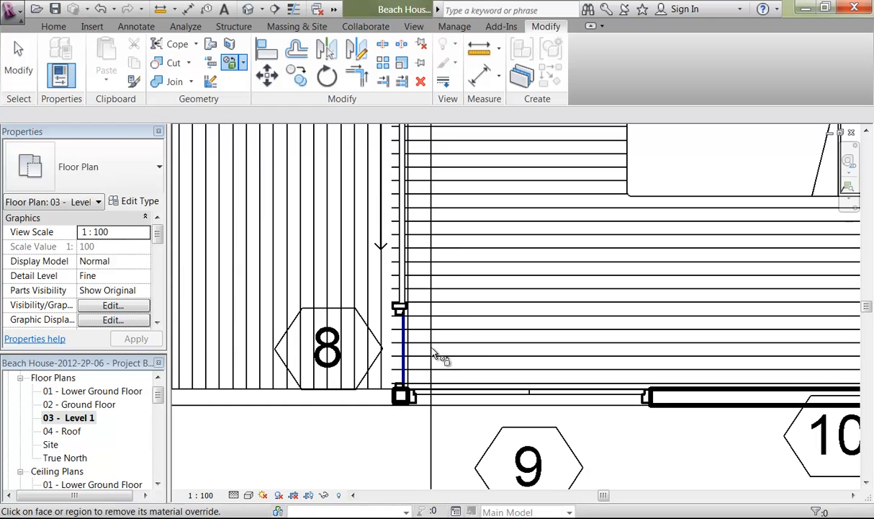
key("Escape")
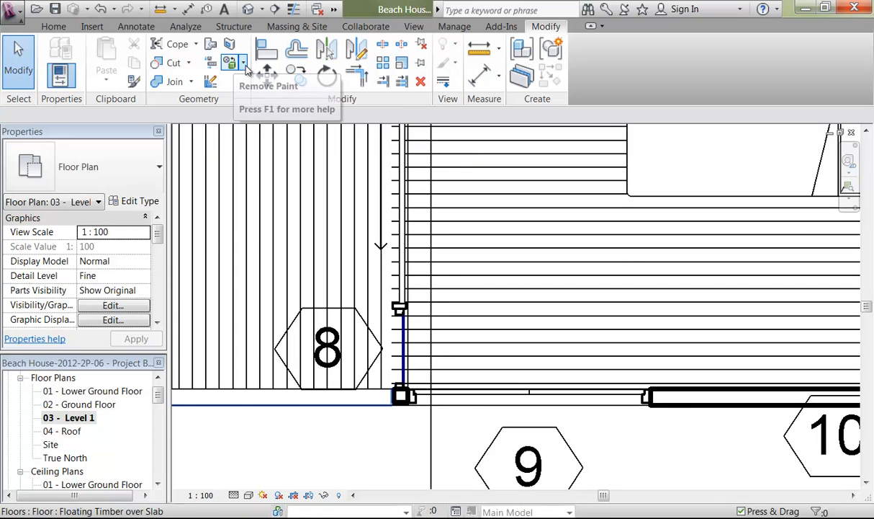
Step: Paint the split floor strip under sliding door 17 and window 8 with the Finish material
left_click(244, 64)
left_click(245, 88)
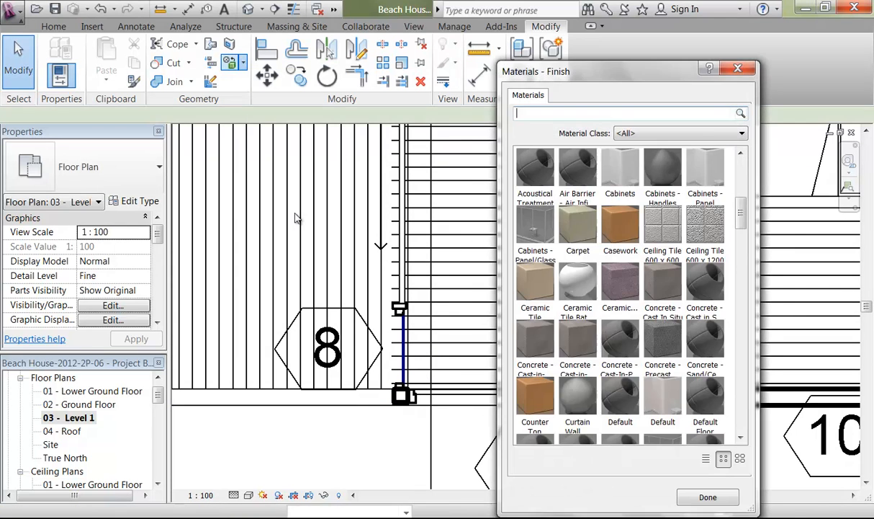
scroll(785, 223, "down", 5)
left_click_drag(741, 215, 742, 232)
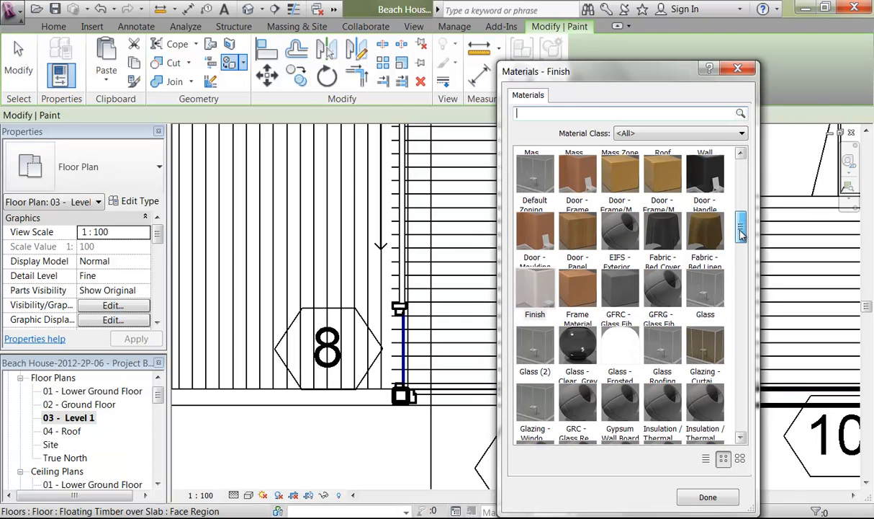
left_click(531, 285)
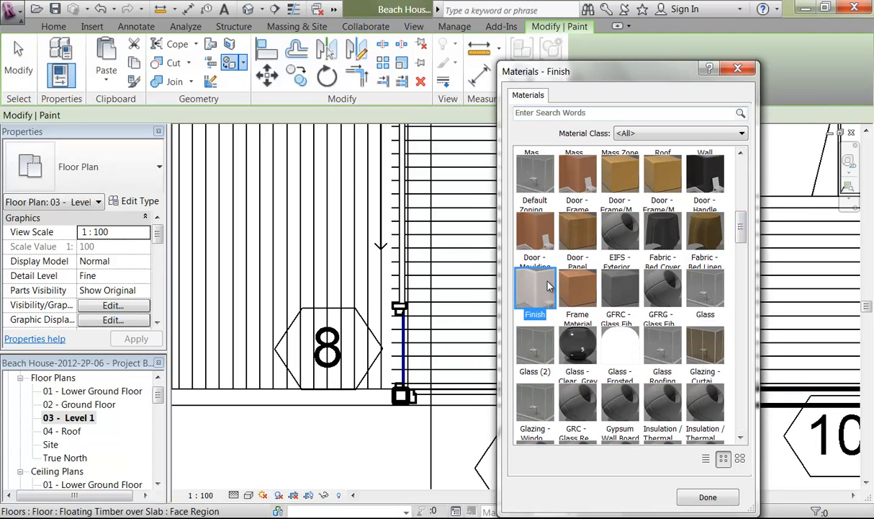
left_click(396, 289)
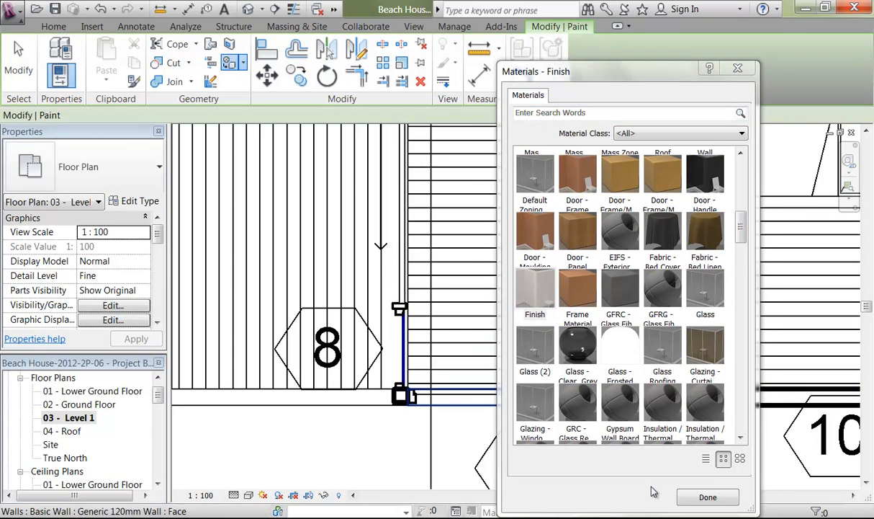
left_click(707, 496)
Step: Review the floor finishes on the Level 1, Lower Ground Floor and Ground Floor plans, and return to 03 - Level 1
scroll(491, 270, "down", 2)
middle_click_drag(492, 270, 423, 337)
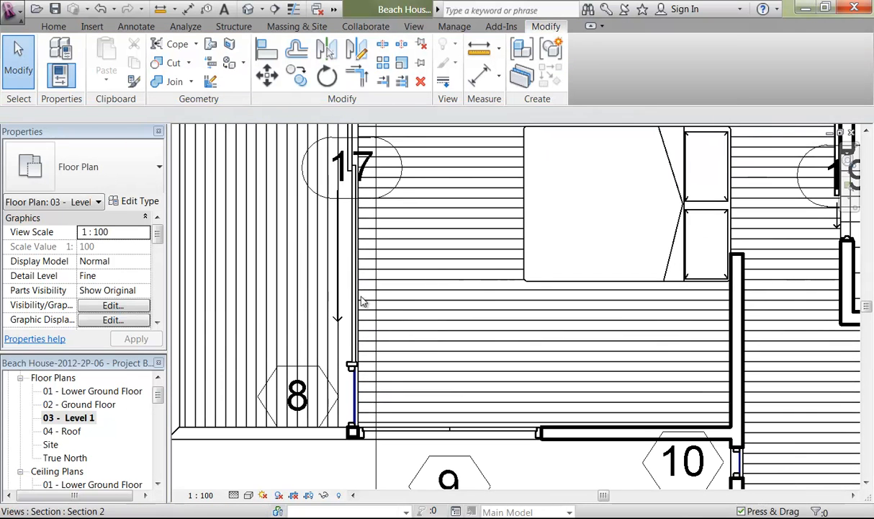
scroll(362, 305, "down", 2)
middle_click_drag(390, 306, 322, 338)
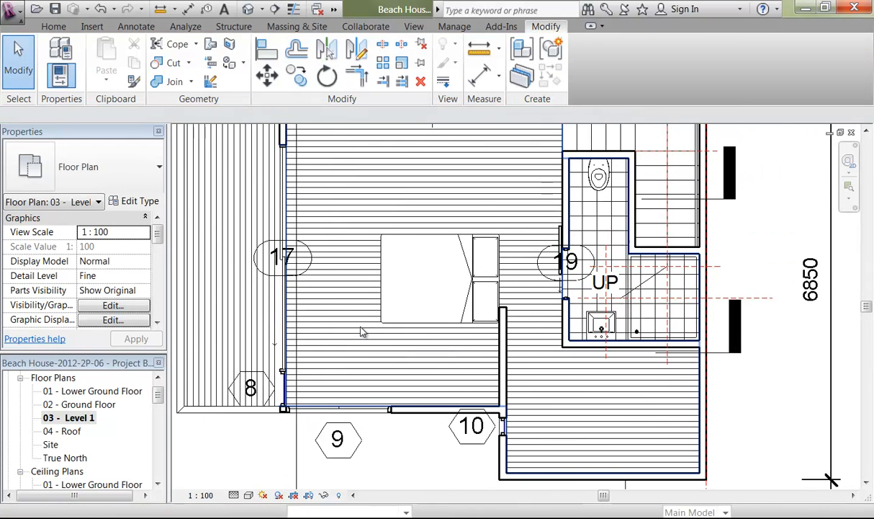
scroll(363, 332, "down", 1)
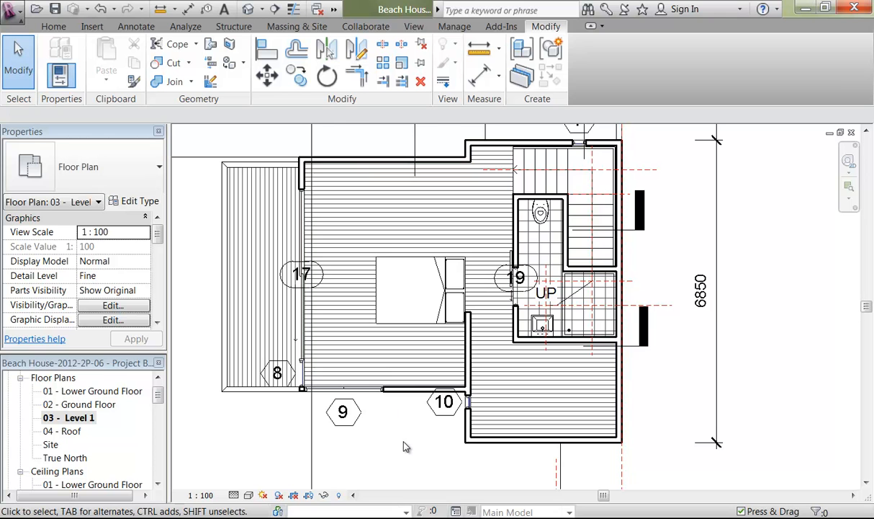
scroll(406, 443, "down", 1)
middle_click_drag(413, 447, 407, 453)
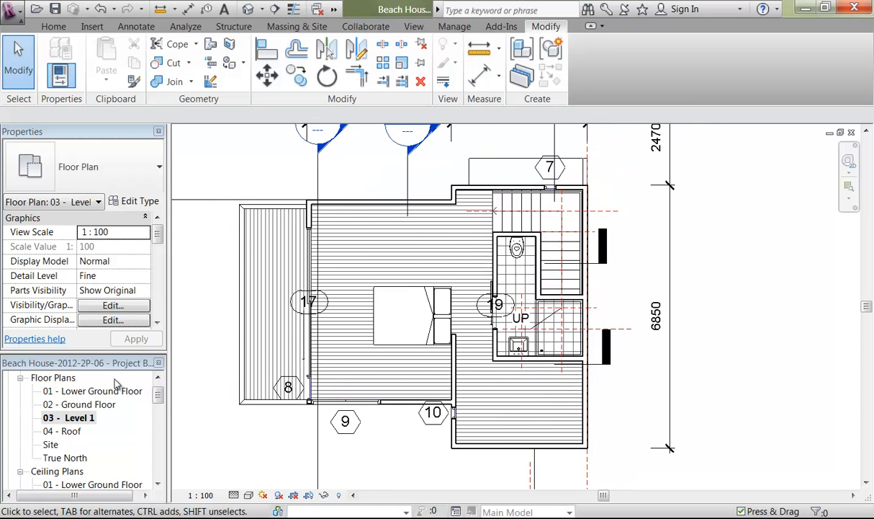
double_click(115, 391)
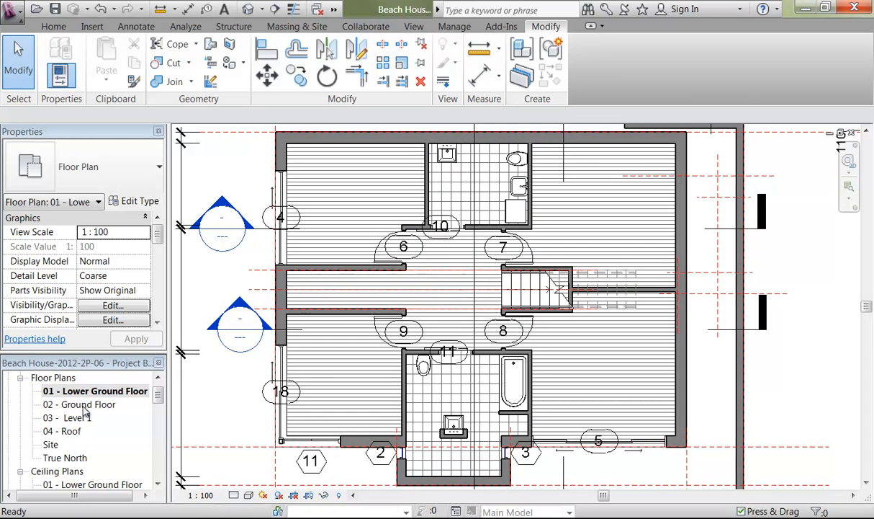
double_click(83, 406)
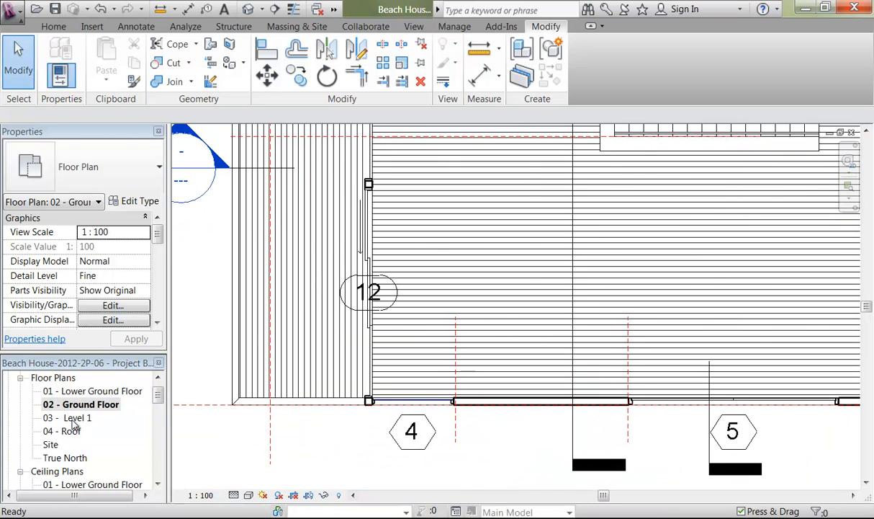
middle_click_drag(576, 270, 450, 371)
scroll(480, 317, "down", 2)
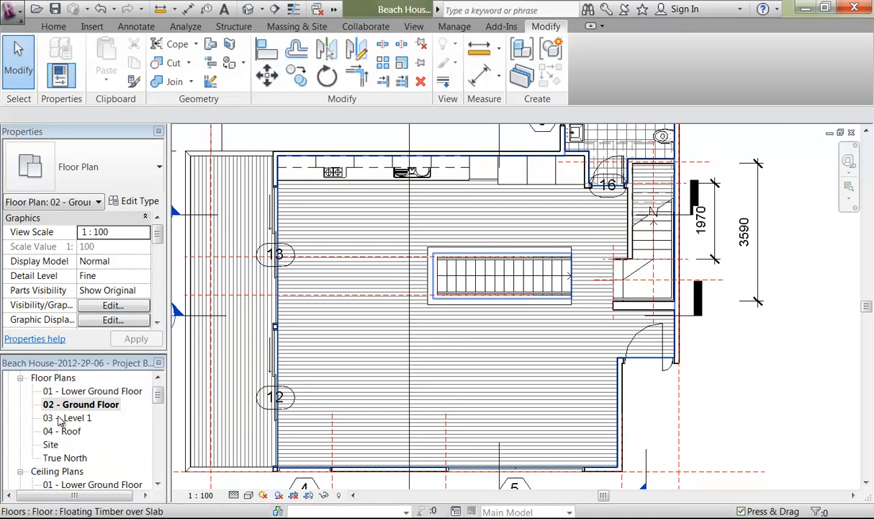
double_click(55, 419)
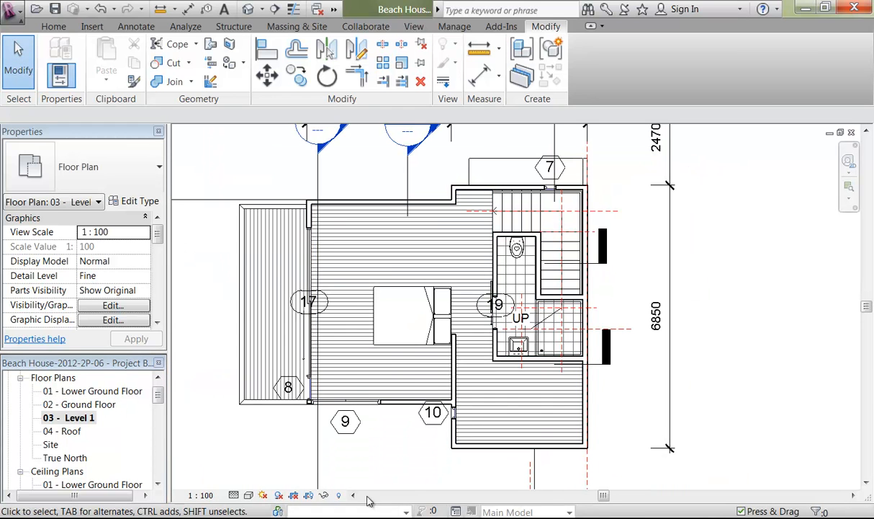